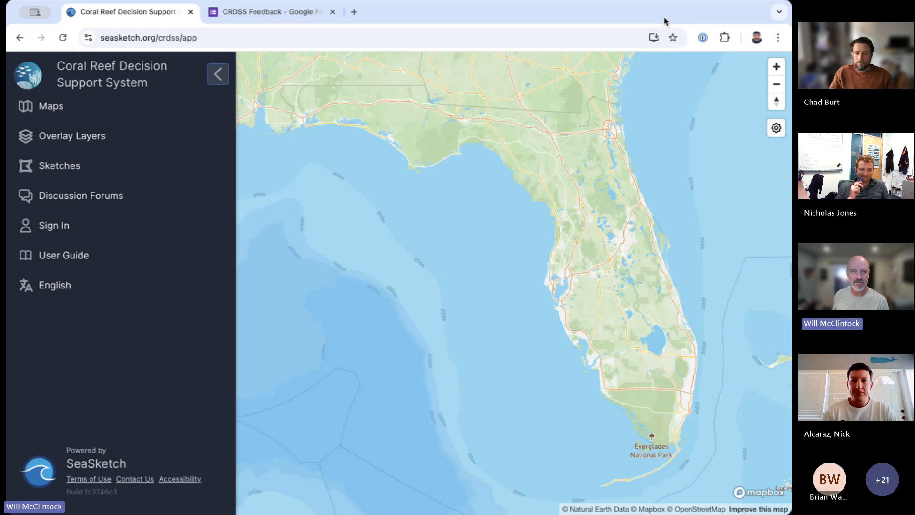
- Review the introduction of the CRDSS Feedback form and return to the Coral Reef Decision Support System map
{"action": "left_click", "coordinate": [274, 16]}
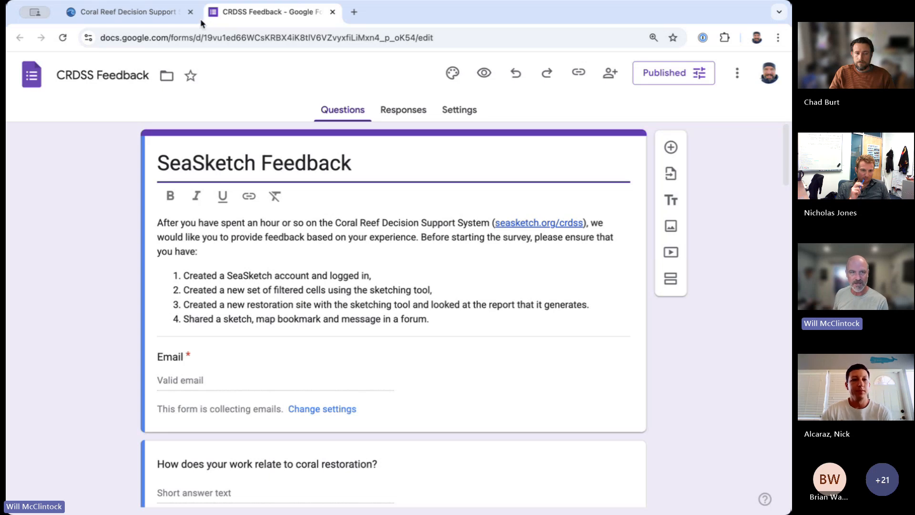
{"action": "left_click", "coordinate": [142, 16]}
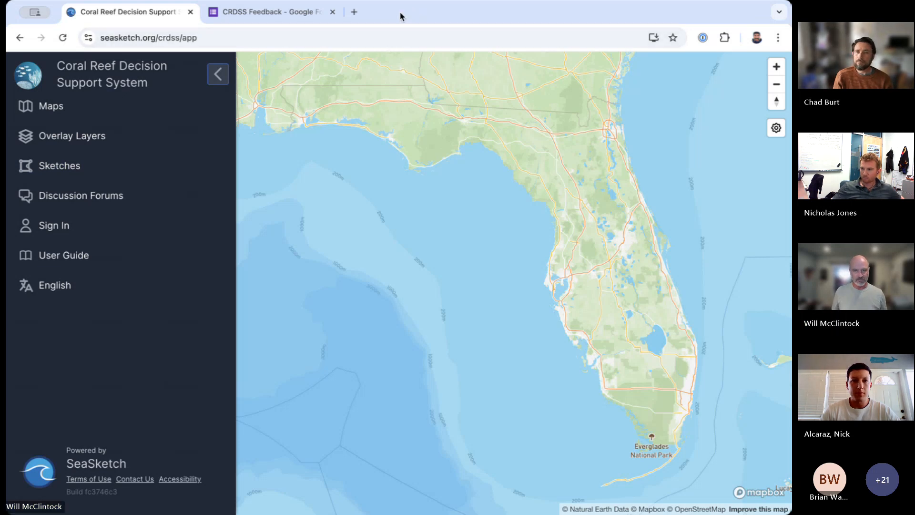
- Remove crdss/app from the web address and load the SeaSketch homepage
{"action": "left_click_drag", "start_coordinate": [241, 34], "coordinate": [159, 38]}
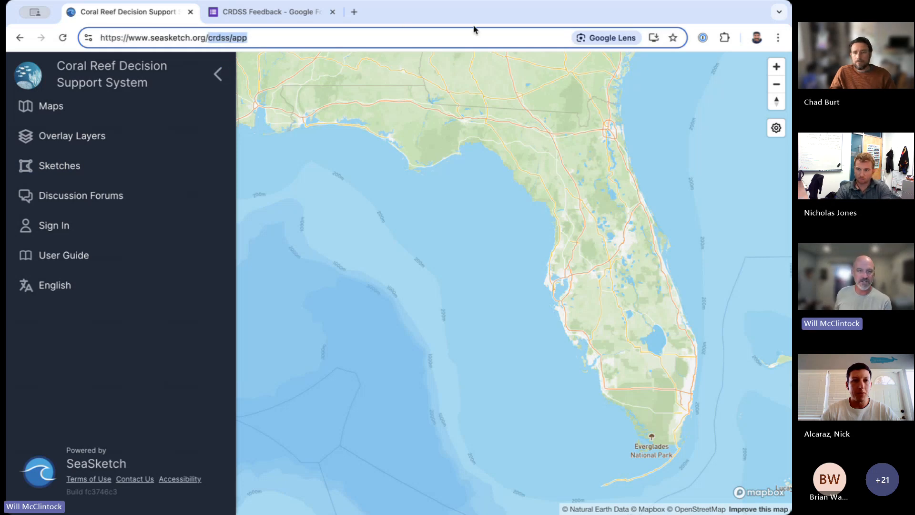
{"action": "key", "text": "BackSpace"}
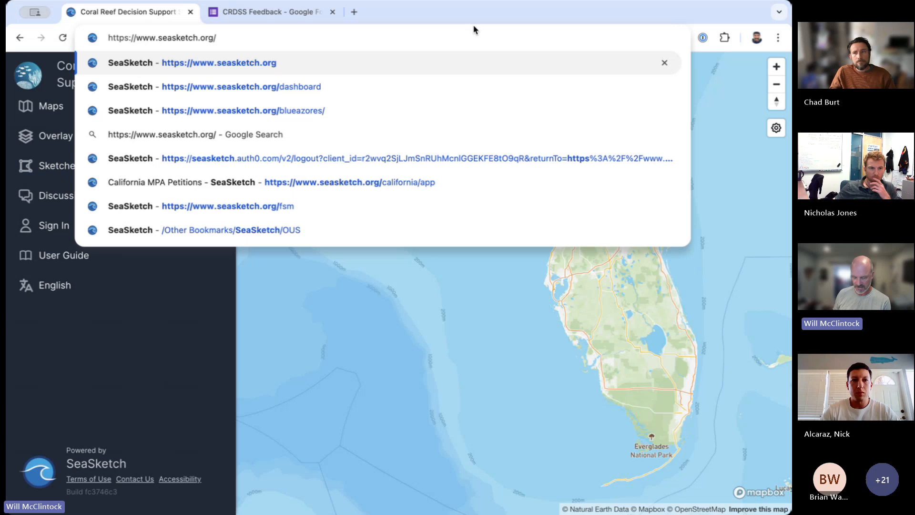
{"action": "key", "text": "Return"}
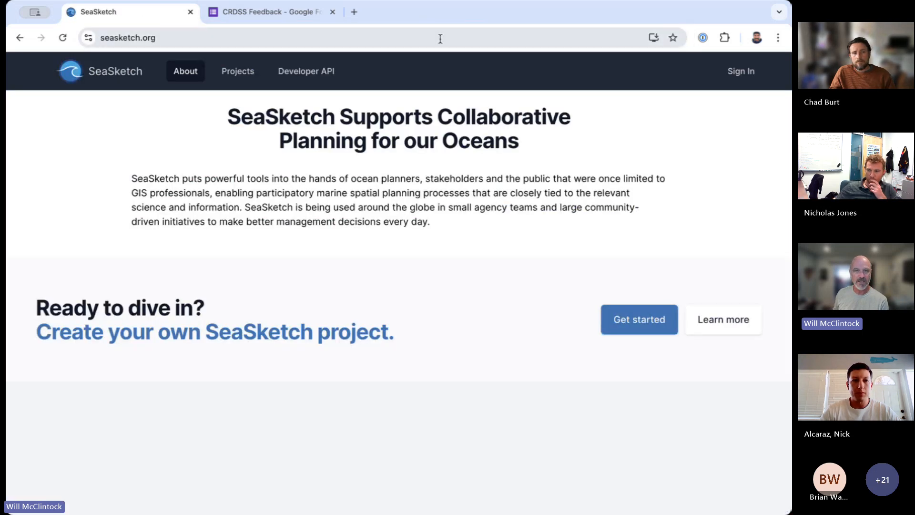
{"action": "left_click", "coordinate": [441, 39]}
{"action": "left_click", "coordinate": [441, 38]}
{"action": "type", "text": "/"}
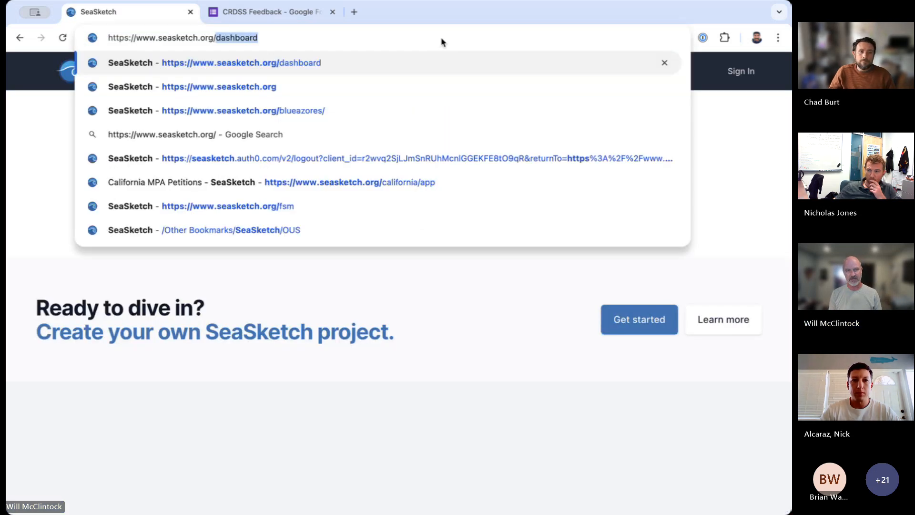
{"action": "type", "text": "crd"}
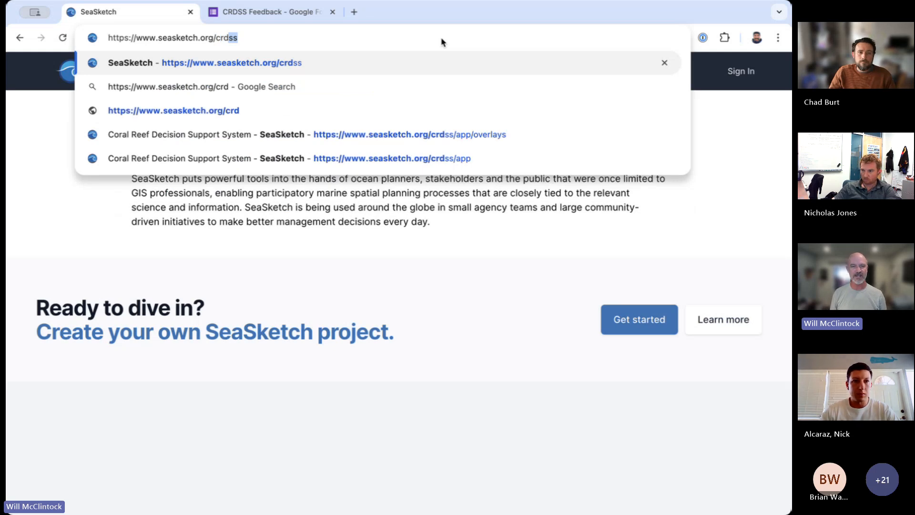
{"action": "key", "text": "Return"}
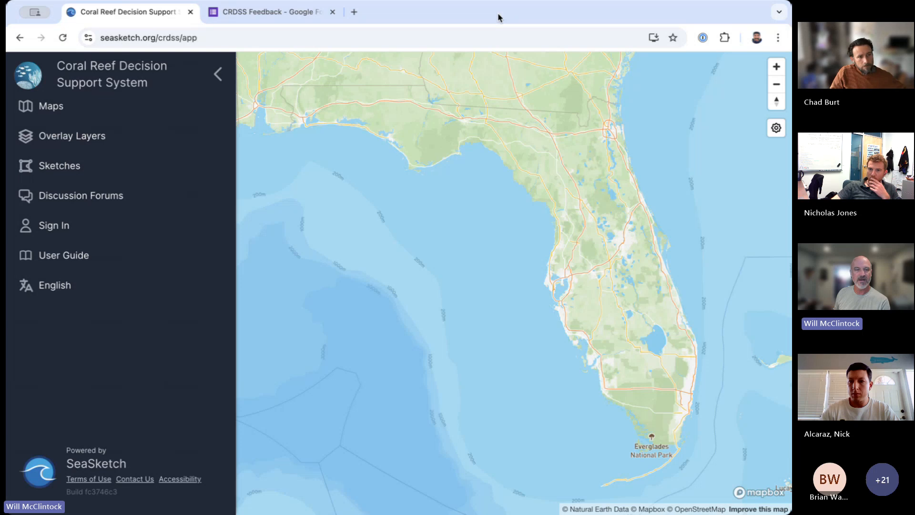
- Look through the project's overlay layer folders and its available basemaps
{"action": "left_click", "coordinate": [75, 137]}
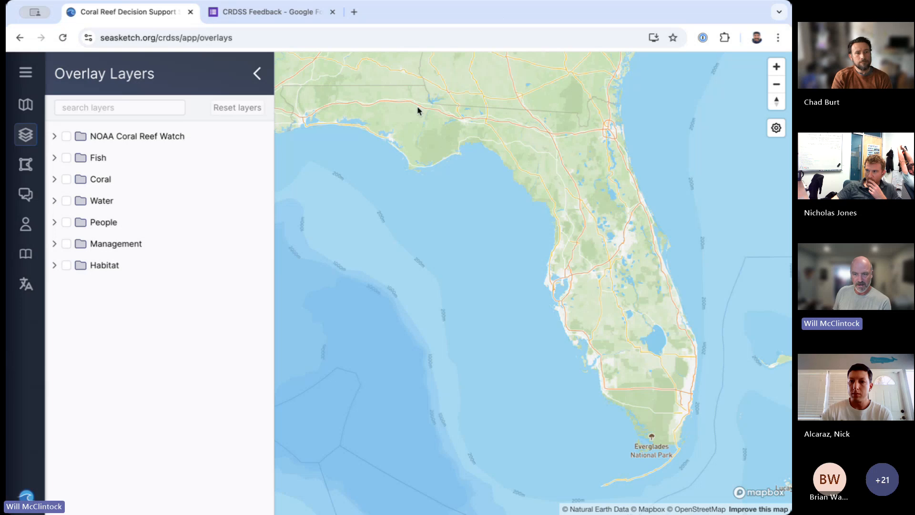
{"action": "left_click", "coordinate": [26, 164]}
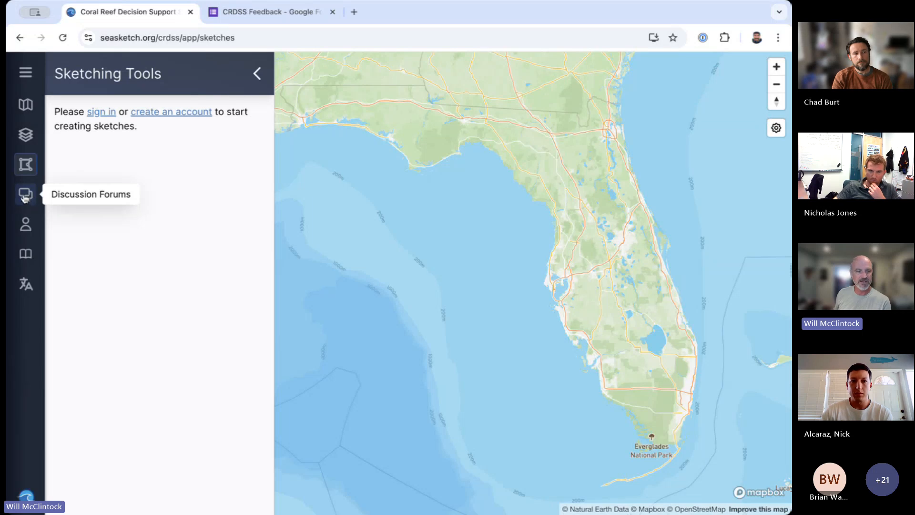
{"action": "left_click", "coordinate": [26, 104]}
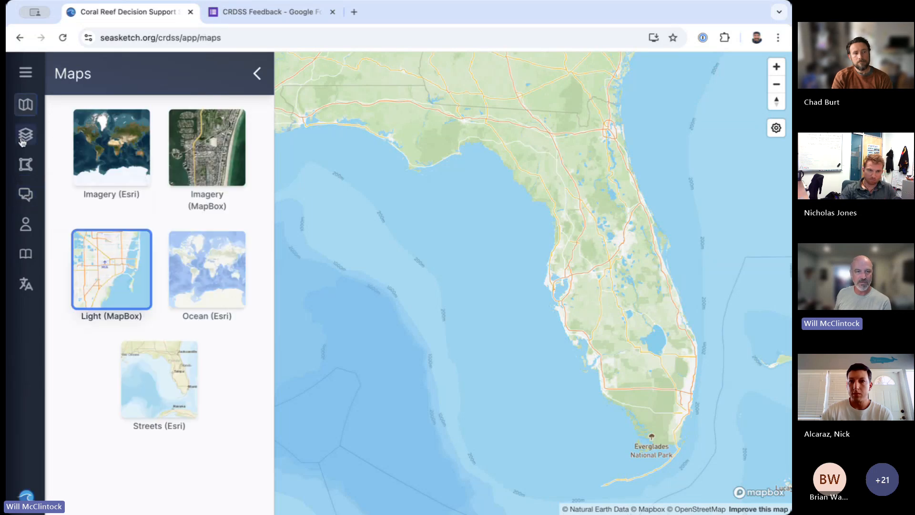
{"action": "left_click", "coordinate": [25, 136]}
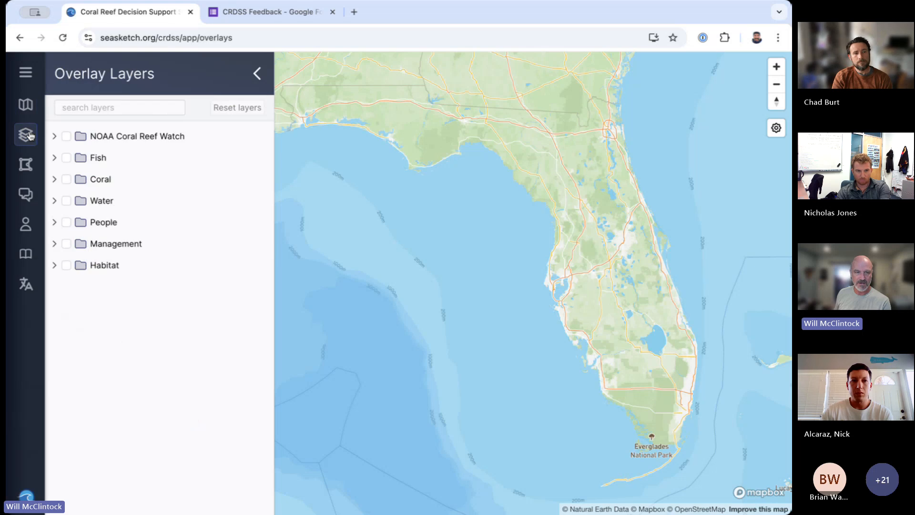
{"action": "left_click", "coordinate": [23, 106]}
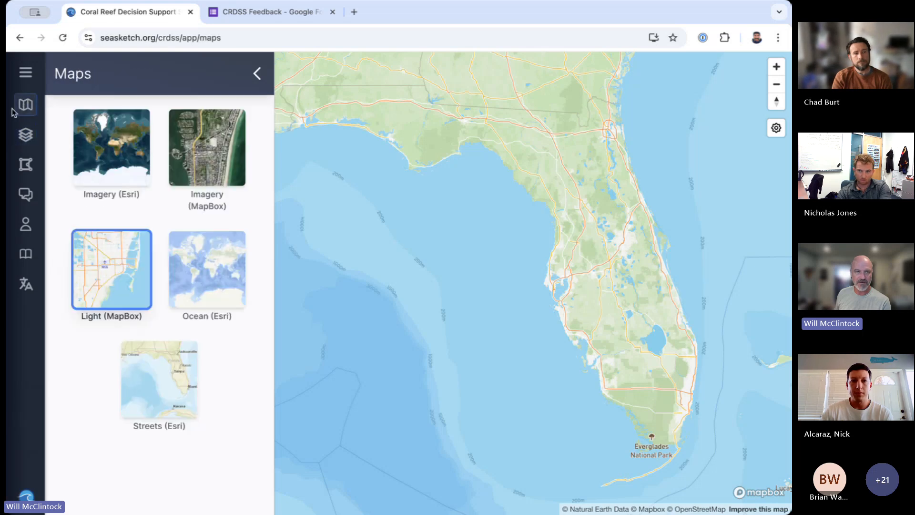
{"action": "left_click", "coordinate": [26, 135]}
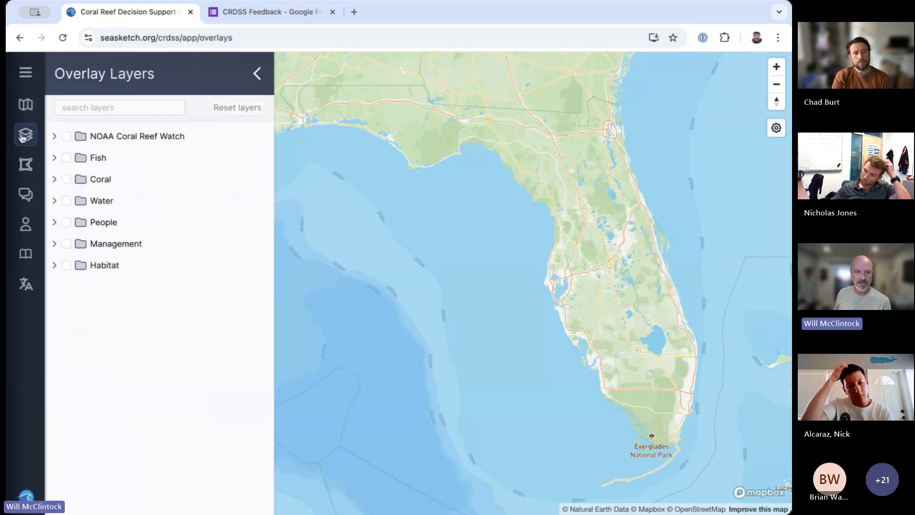
- View the sketching tools section and the Beta Test Workshop discussion forum
{"action": "left_click", "coordinate": [26, 165]}
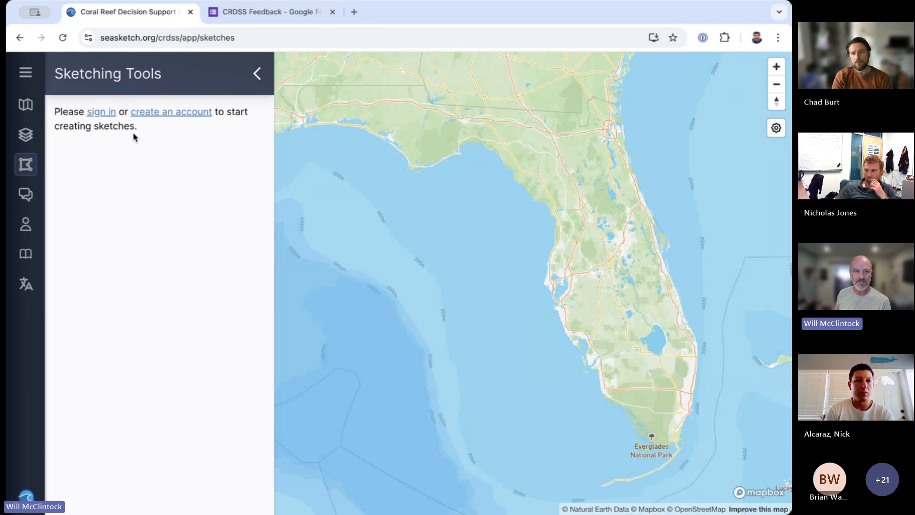
{"action": "left_click", "coordinate": [26, 196]}
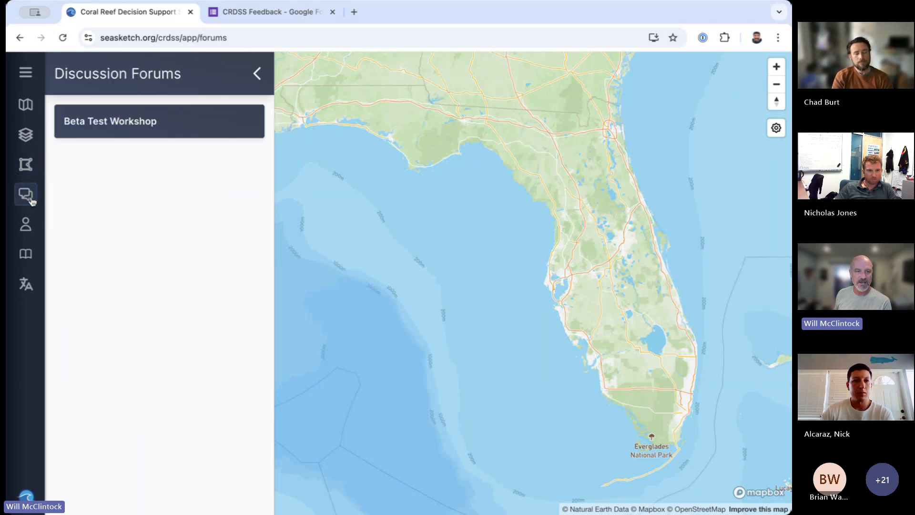
{"action": "left_click", "coordinate": [132, 122]}
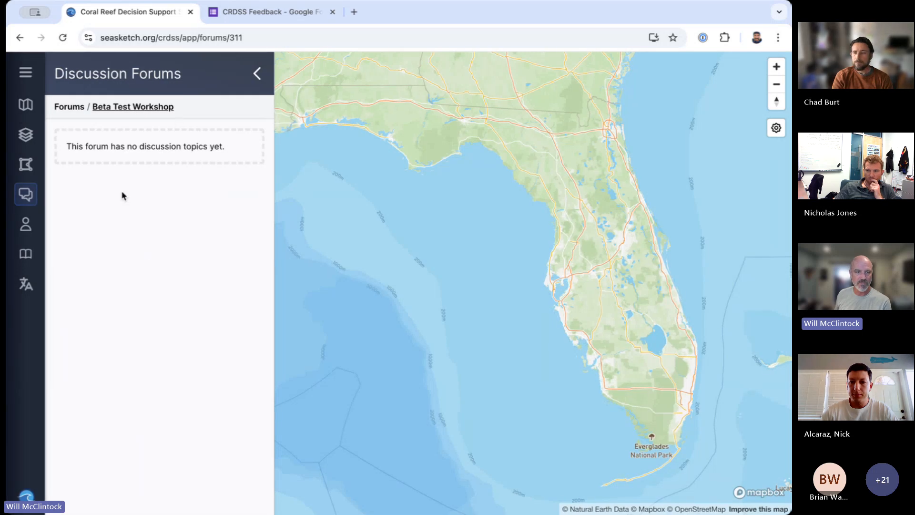
- View the sign-in page, return to the project and check the available interface languages without changing the selection
{"action": "left_click", "coordinate": [25, 227]}
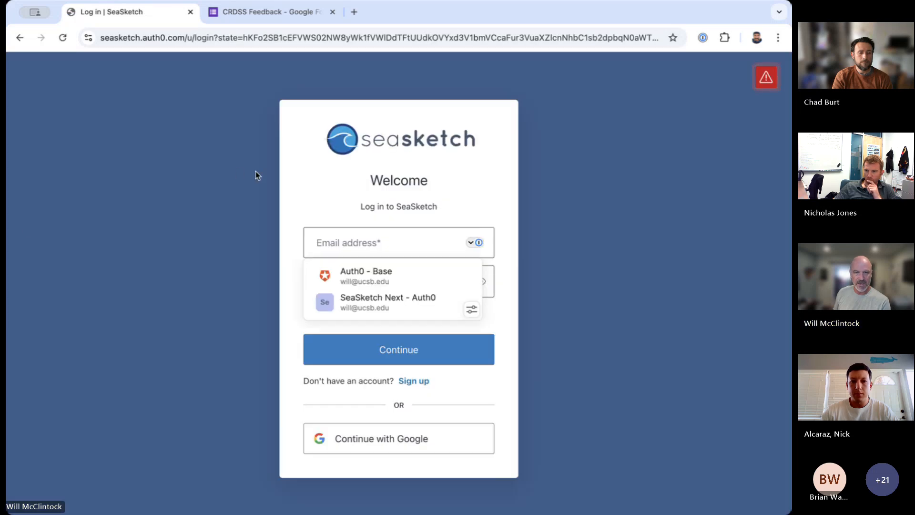
{"action": "left_click", "coordinate": [19, 38]}
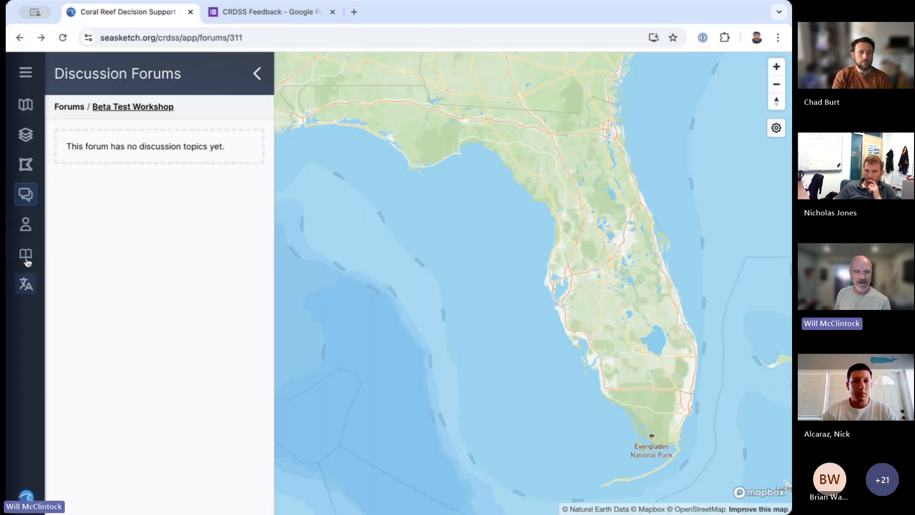
{"action": "left_click", "coordinate": [26, 286]}
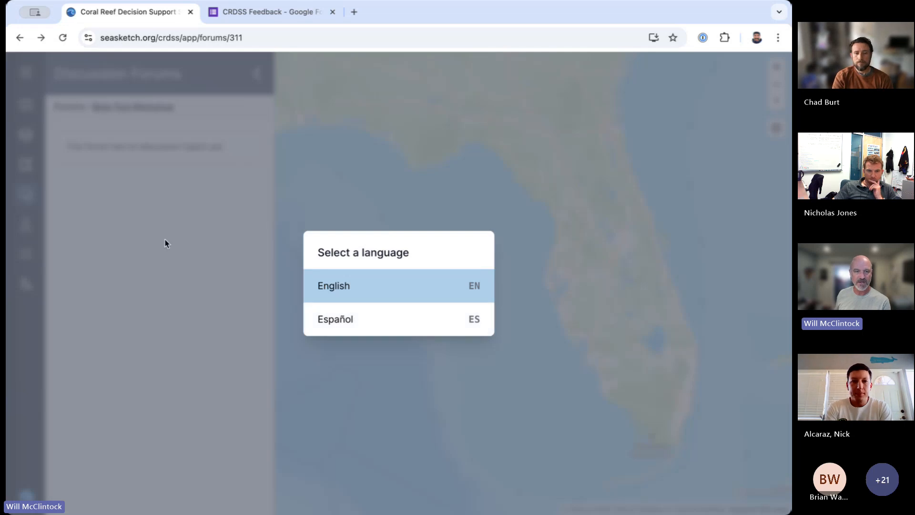
{"action": "left_click", "coordinate": [149, 232]}
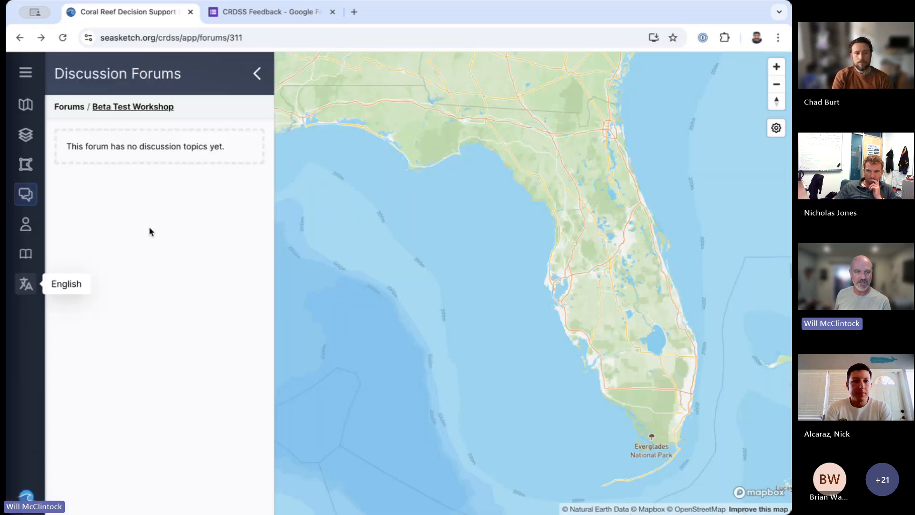
- Open the project's user guide and read through the Getting Started article down to creating a profile and joining a project
{"action": "left_click", "coordinate": [26, 72]}
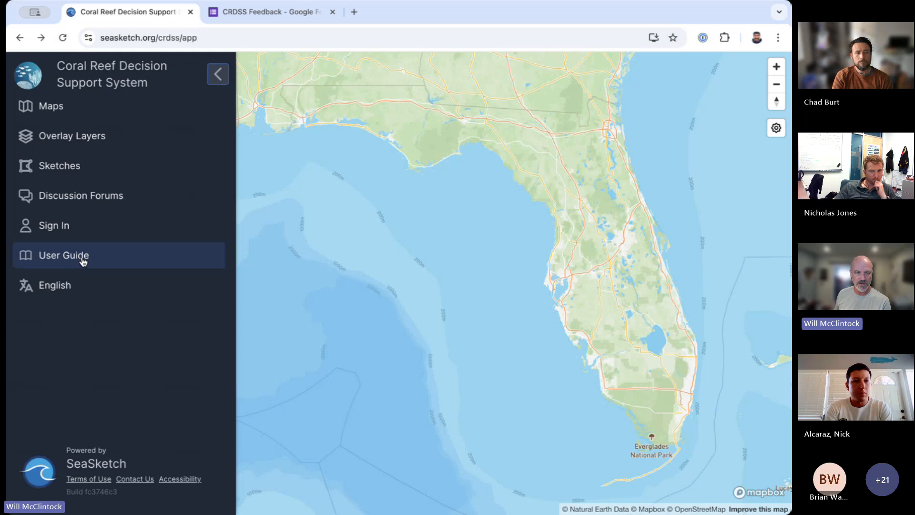
{"action": "left_click", "coordinate": [74, 258]}
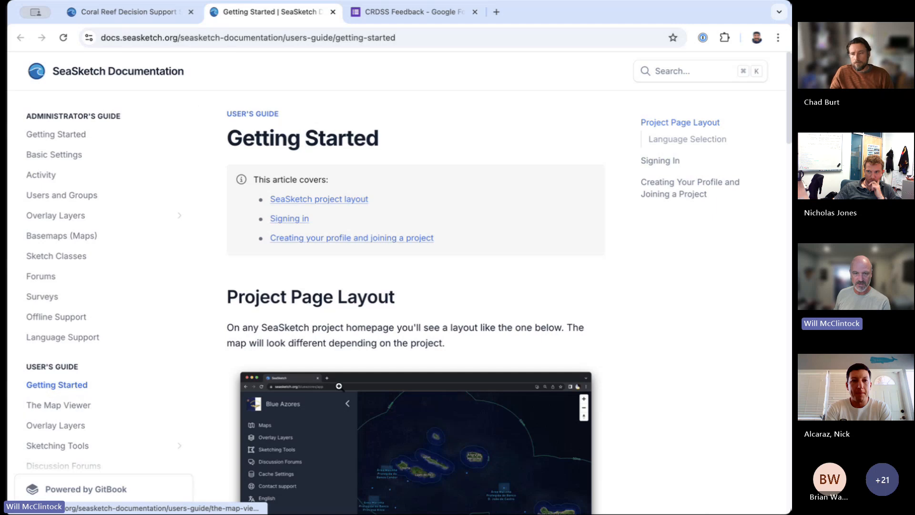
{"action": "scroll", "coordinate": [339, 386], "scroll_direction": "down", "scroll_amount": 6}
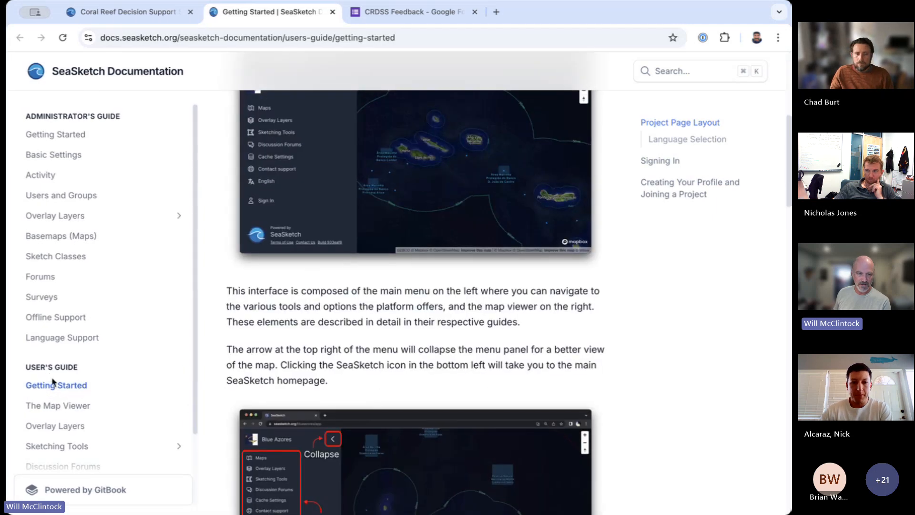
{"action": "scroll", "coordinate": [362, 377], "scroll_direction": "down", "scroll_amount": 6}
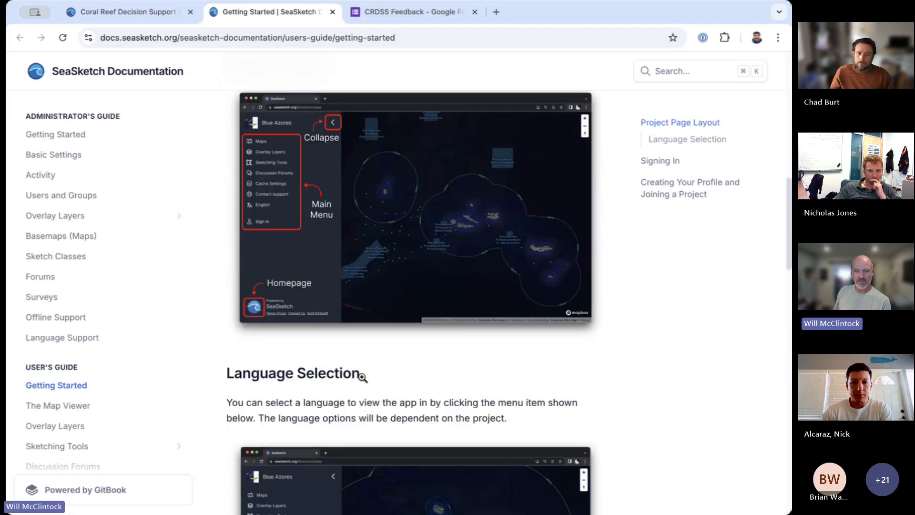
{"action": "scroll", "coordinate": [362, 378], "scroll_direction": "down", "scroll_amount": 6}
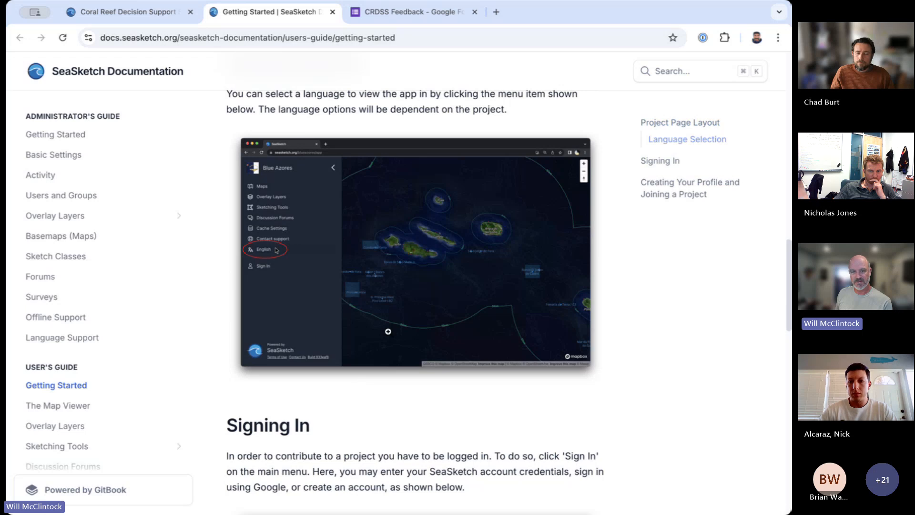
{"action": "scroll", "coordinate": [381, 329], "scroll_direction": "down", "scroll_amount": 15}
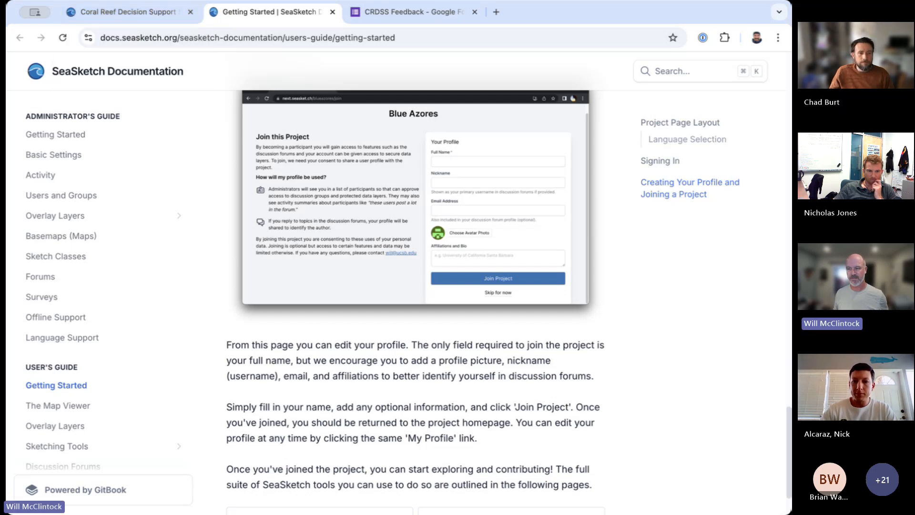
- Return to the Coral Reef Decision Support System project and view its login and account sign-up forms
{"action": "left_click", "coordinate": [136, 16]}
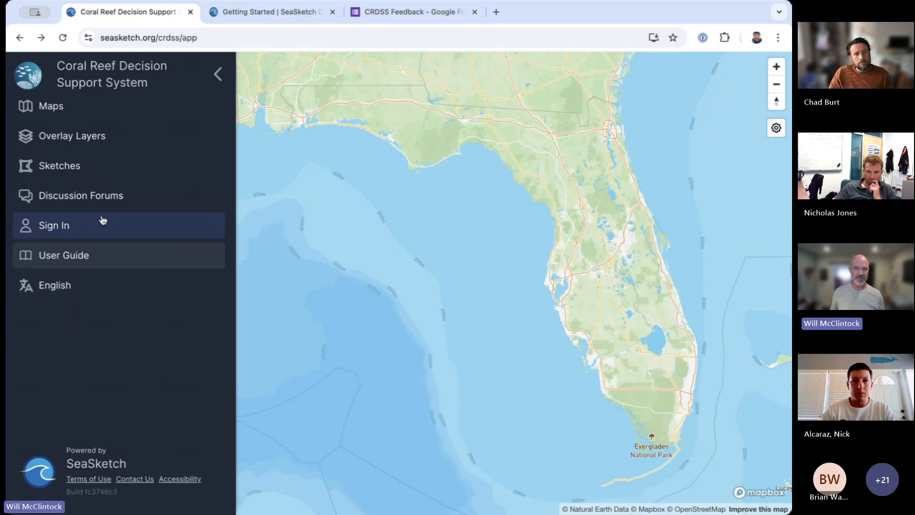
{"action": "left_click", "coordinate": [243, 37]}
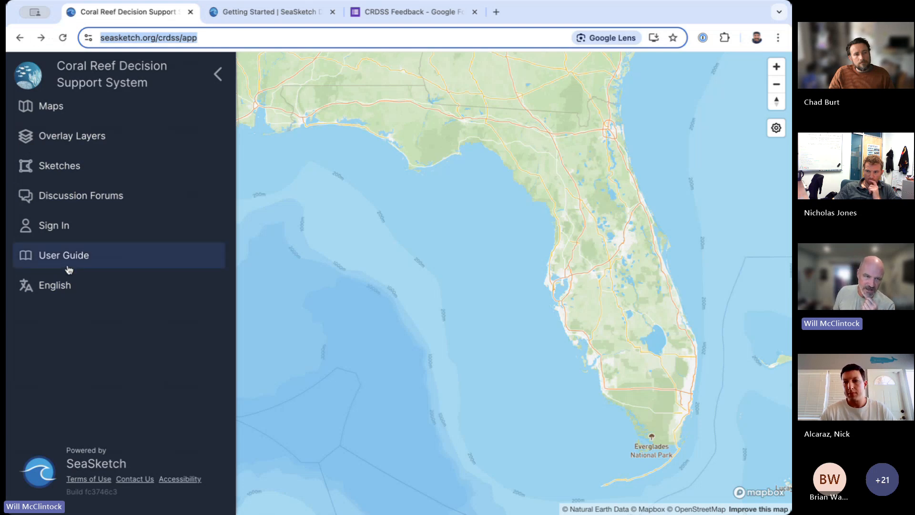
{"action": "left_click", "coordinate": [62, 231]}
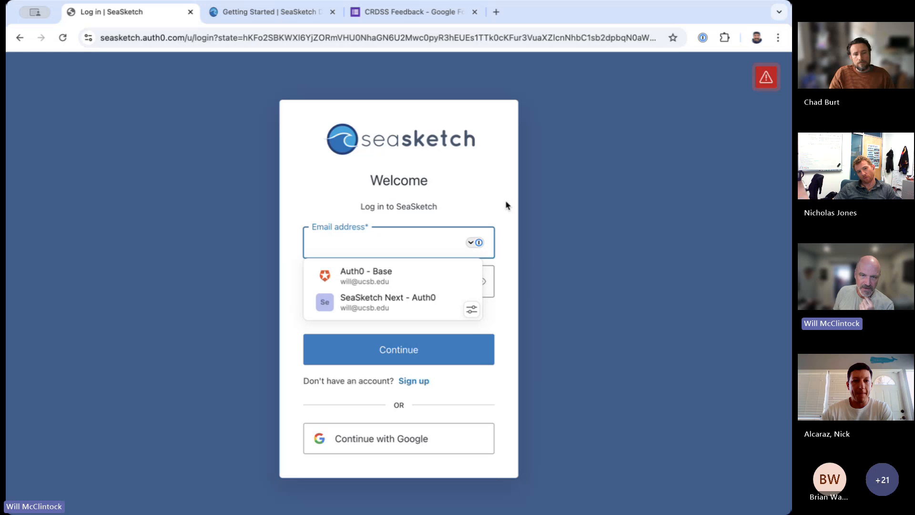
{"action": "left_click", "coordinate": [581, 209]}
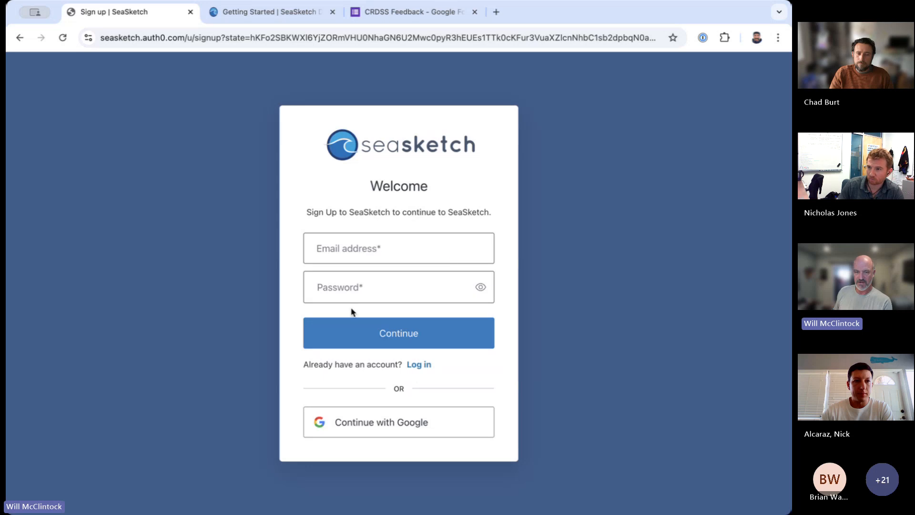
- Return to the login form and sign in with the email and password saved under SeaSketch Next - Auth0
{"action": "left_click", "coordinate": [421, 366]}
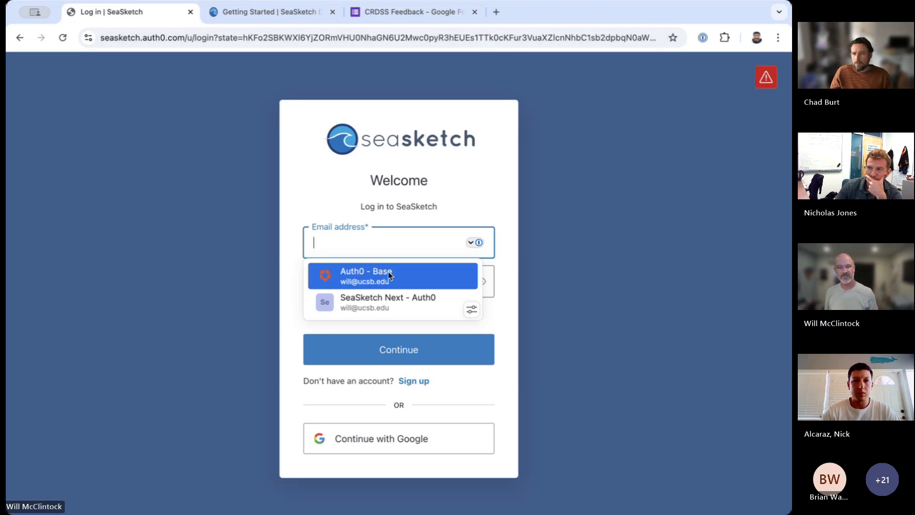
{"action": "left_click", "coordinate": [397, 305]}
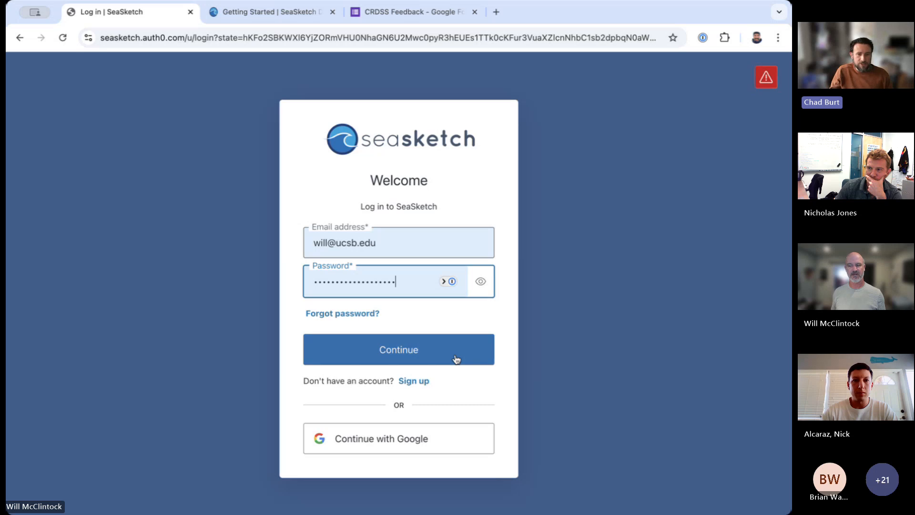
{"action": "left_click", "coordinate": [416, 353]}
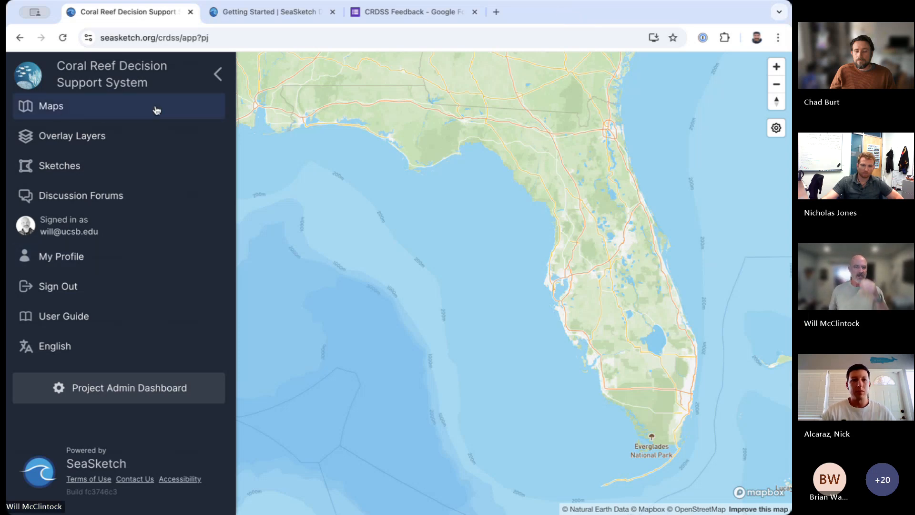
{"action": "left_click_drag", "start_coordinate": [209, 38], "coordinate": [158, 38]}
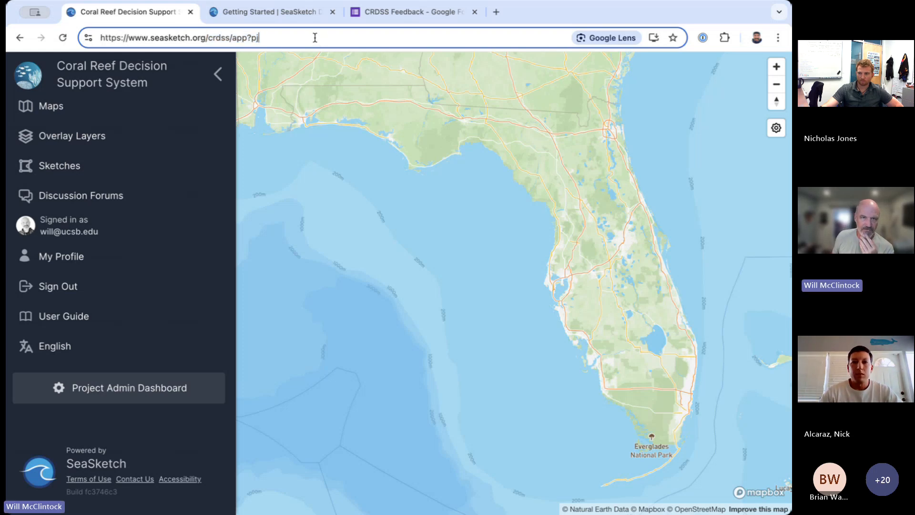
{"action": "left_click_drag", "start_coordinate": [258, 38], "coordinate": [237, 37]}
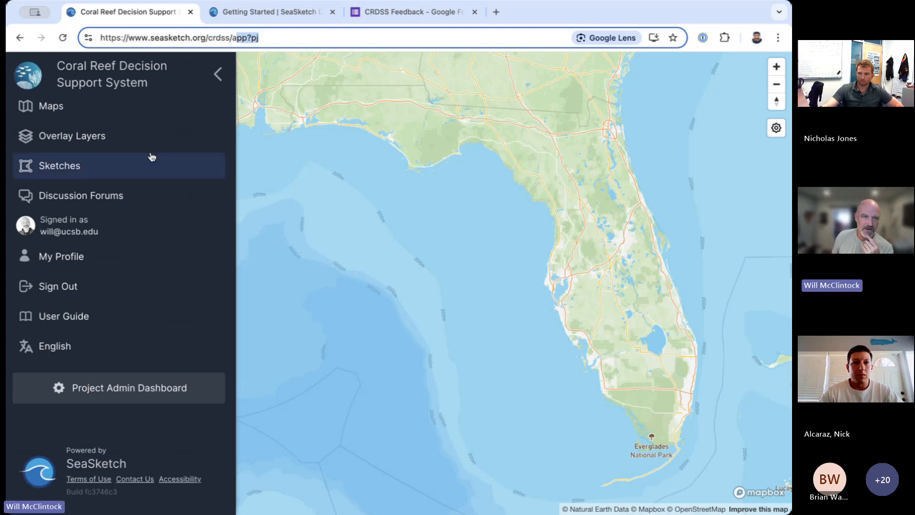
- Preview the Imagery (MapBox), Light (MapBox), Ocean (Esri) and Streets (Esri) basemaps and set the map to Imagery (Esri)
{"action": "left_click", "coordinate": [58, 108]}
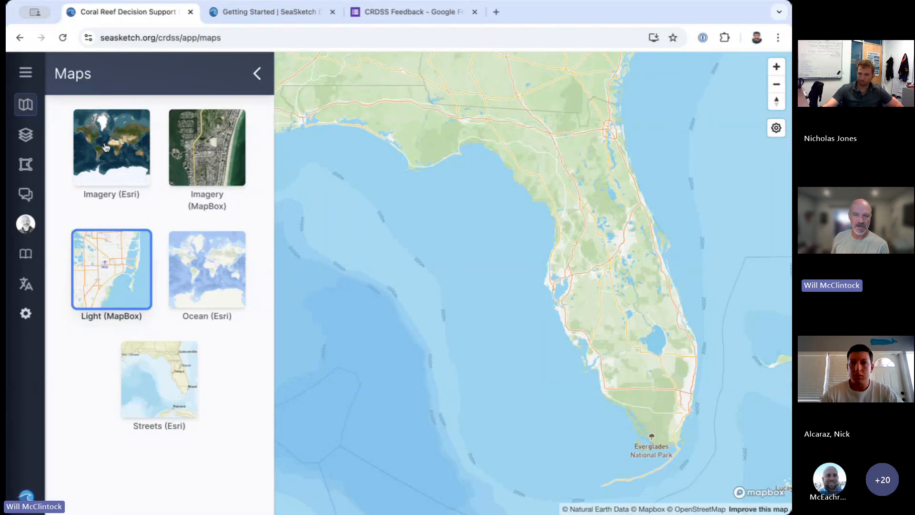
{"action": "left_click", "coordinate": [129, 152]}
{"action": "left_click", "coordinate": [198, 147]}
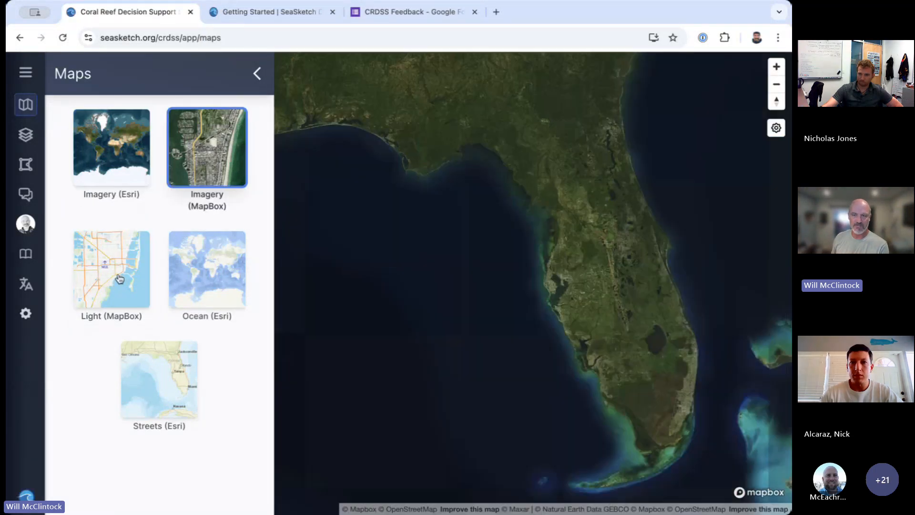
{"action": "left_click", "coordinate": [116, 269]}
{"action": "left_click", "coordinate": [212, 279]}
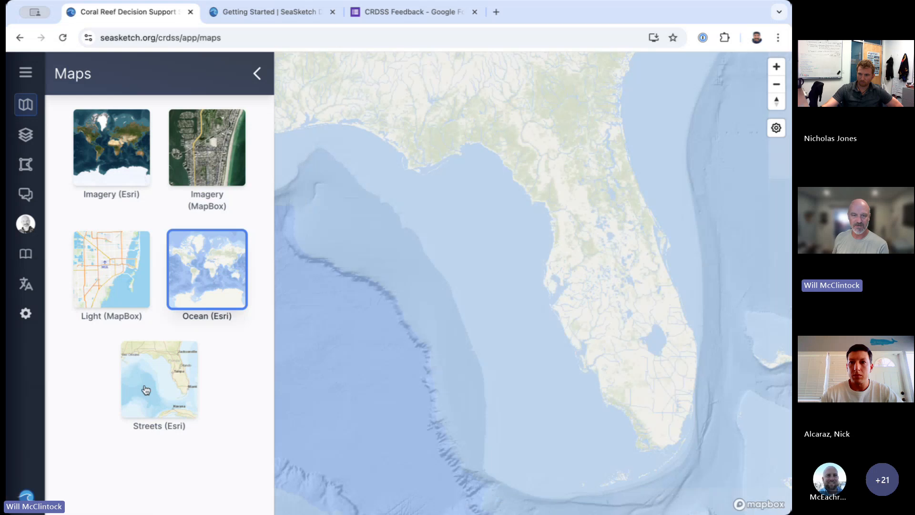
{"action": "left_click", "coordinate": [156, 394]}
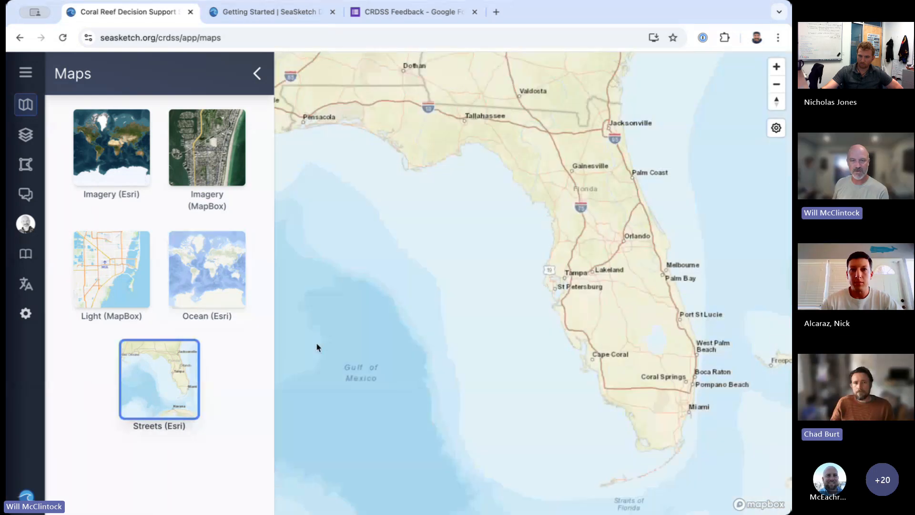
{"action": "left_click", "coordinate": [126, 153]}
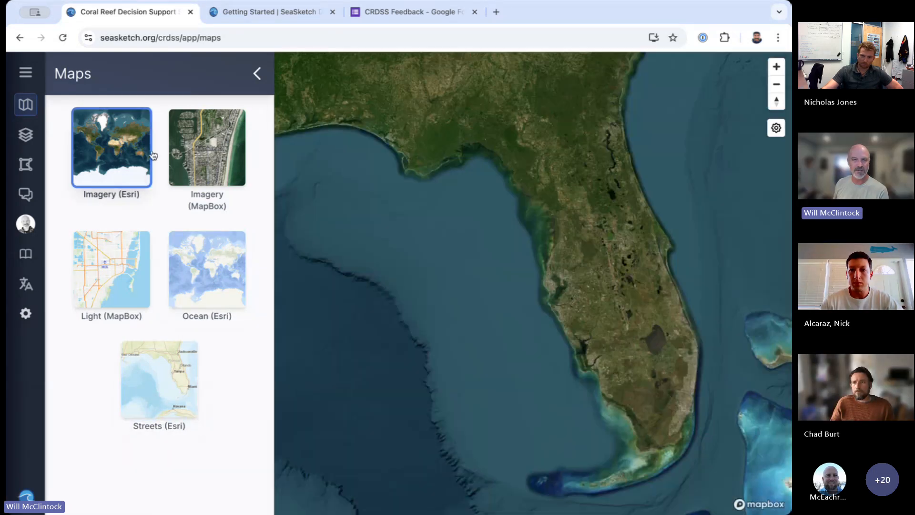
- Browse the overlay layers by expanding the NOAA Coral Reef Watch folder and viewing the contents of the Fish folder
{"action": "left_click", "coordinate": [29, 137]}
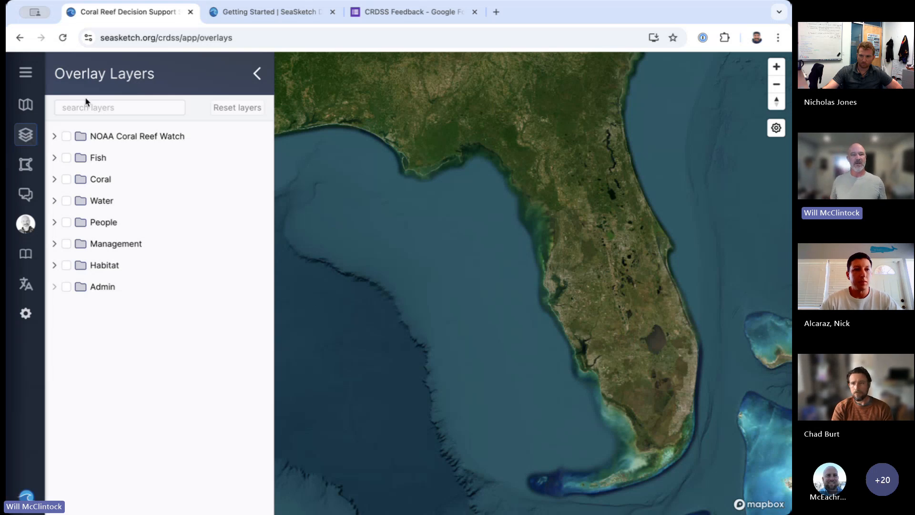
{"action": "left_click", "coordinate": [54, 137]}
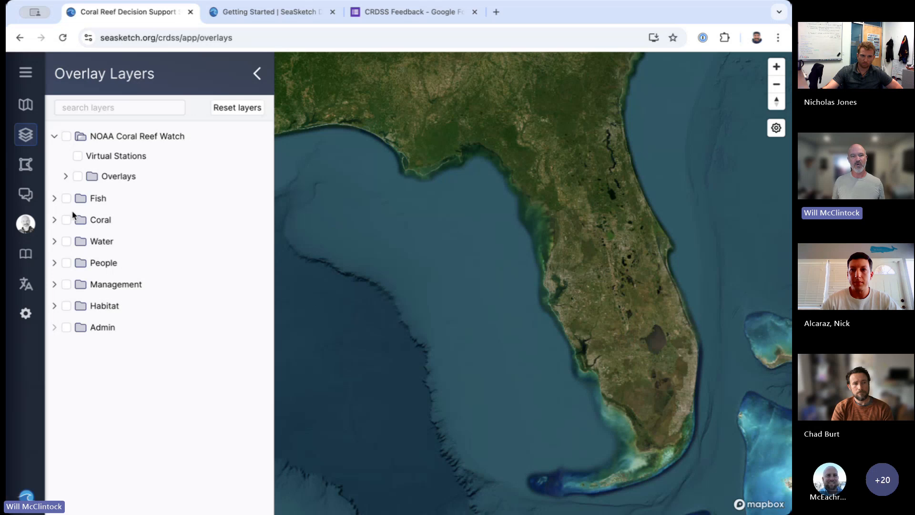
{"action": "left_click", "coordinate": [53, 199]}
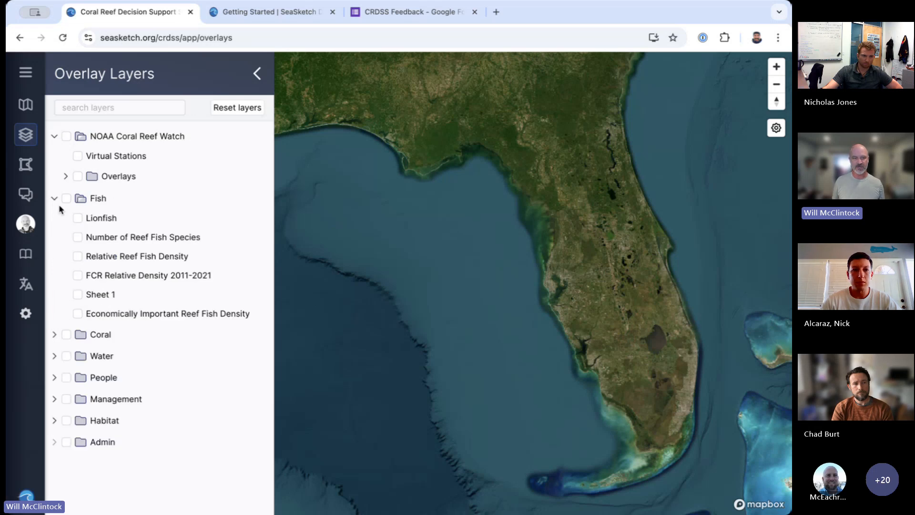
{"action": "left_click", "coordinate": [54, 199]}
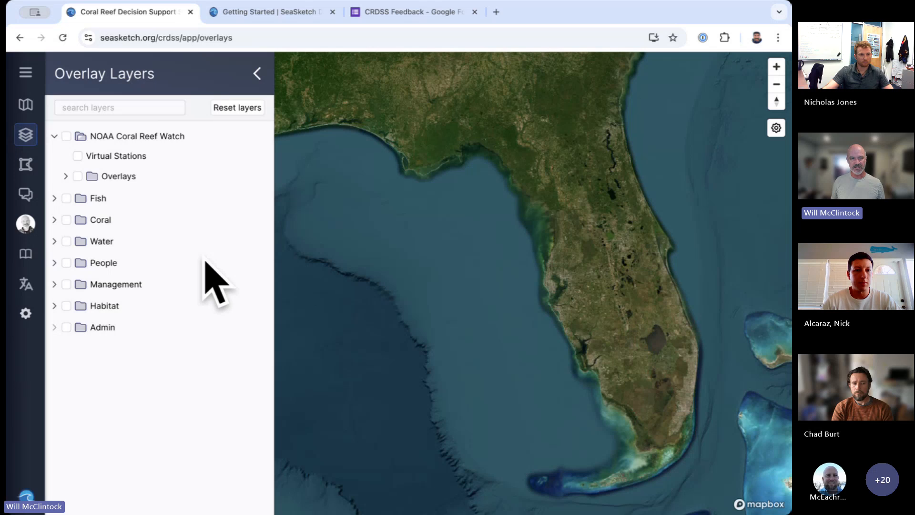
- Check which sketch types can be created without creating one, and view the project's full list of discussion forums
{"action": "left_click", "coordinate": [26, 166]}
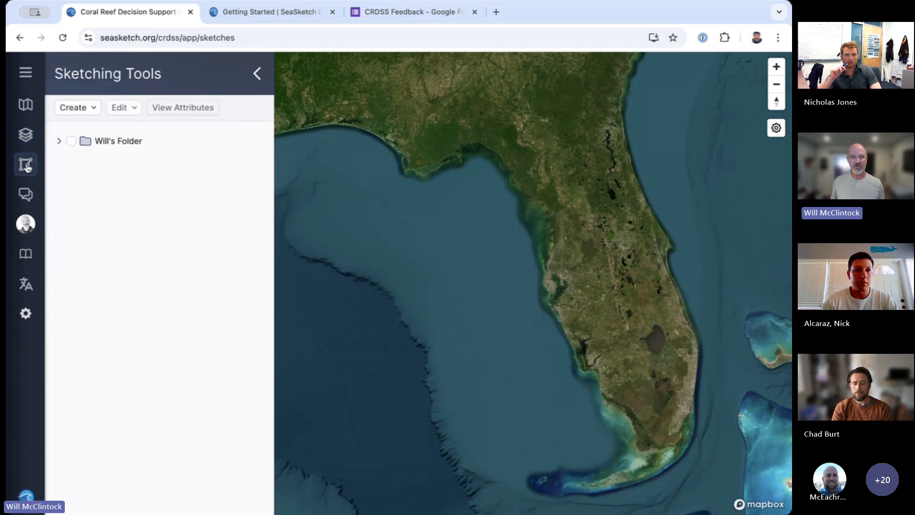
{"action": "left_click", "coordinate": [80, 108]}
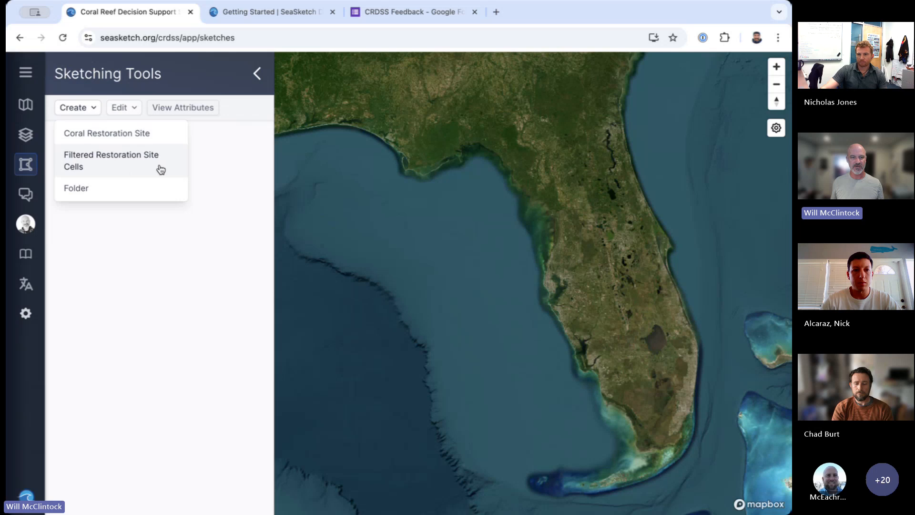
{"action": "left_click", "coordinate": [111, 253]}
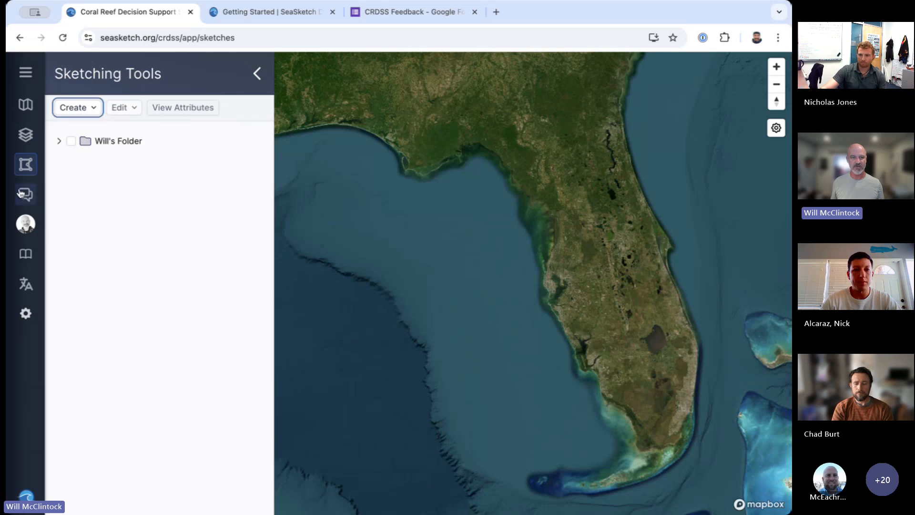
{"action": "left_click", "coordinate": [26, 193]}
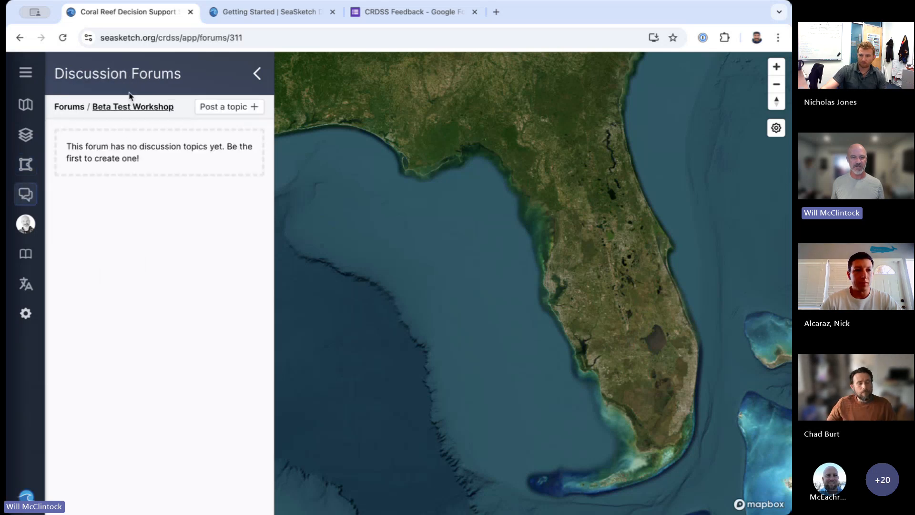
{"action": "left_click", "coordinate": [63, 109]}
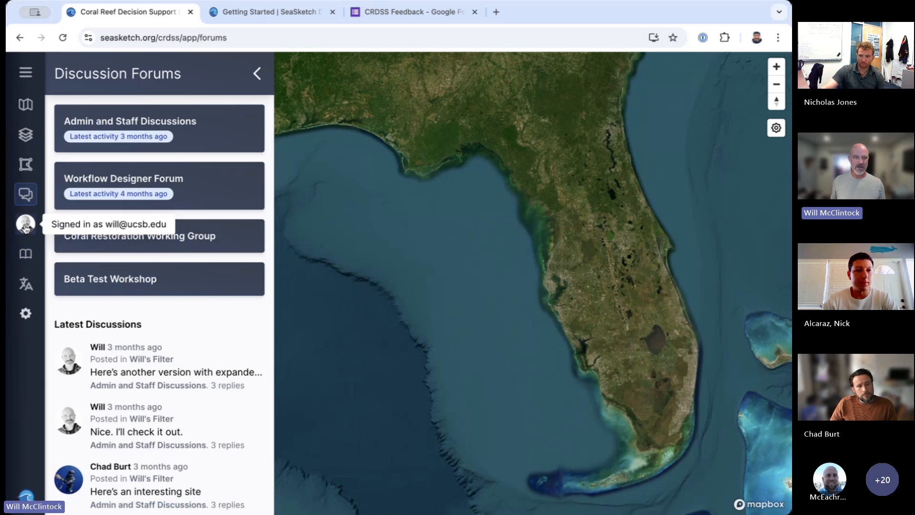
- Review the signed-in account's user profile down to Affiliations and Bio and close it without saving
{"action": "left_click", "coordinate": [26, 227]}
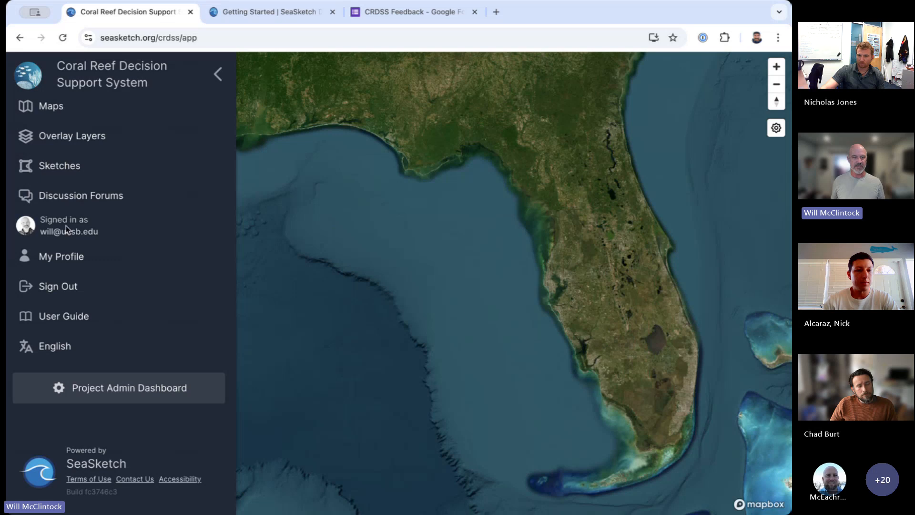
{"action": "left_click", "coordinate": [55, 257]}
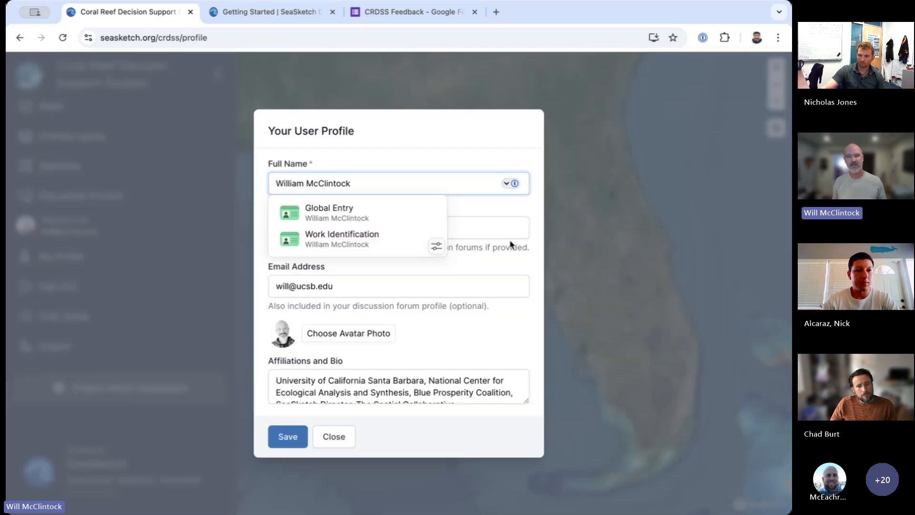
{"action": "left_click", "coordinate": [503, 208]}
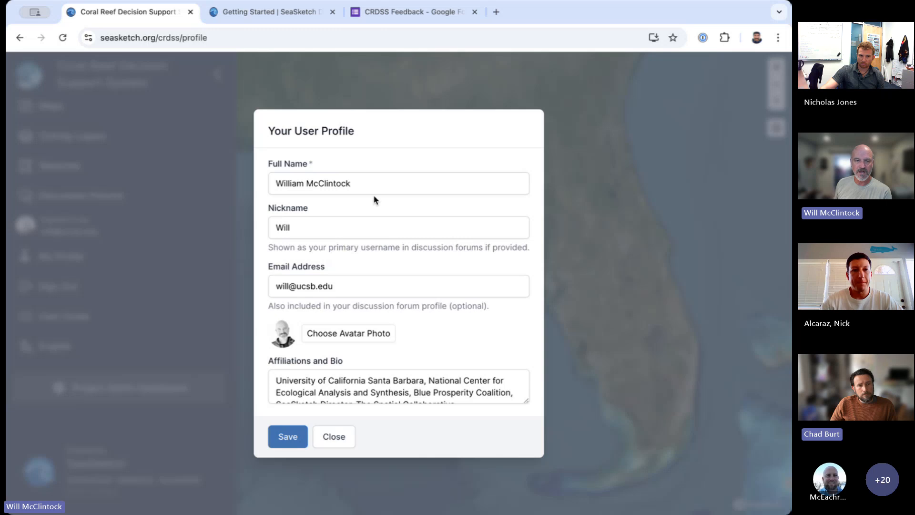
{"action": "left_click_drag", "start_coordinate": [373, 183], "coordinate": [271, 179]}
{"action": "left_click", "coordinate": [427, 376]}
{"action": "scroll", "coordinate": [426, 381], "scroll_direction": "down", "scroll_amount": 1}
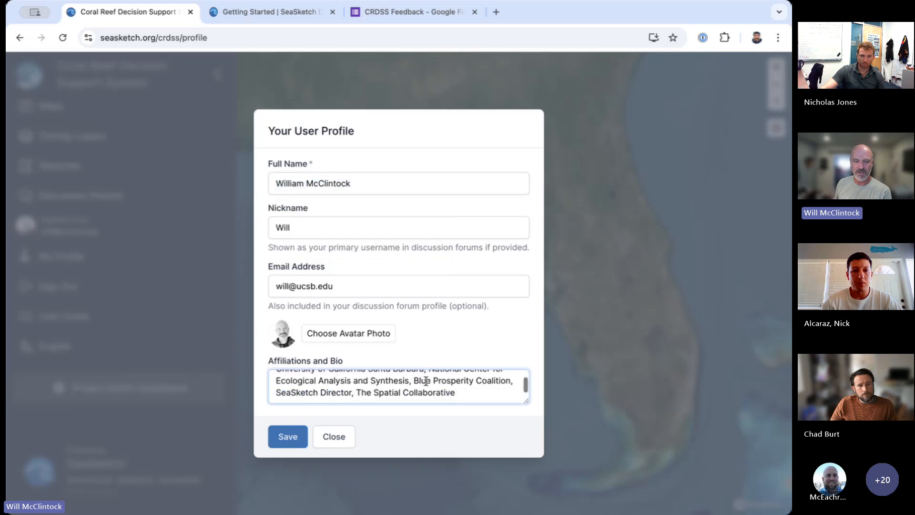
{"action": "left_click", "coordinate": [334, 438]}
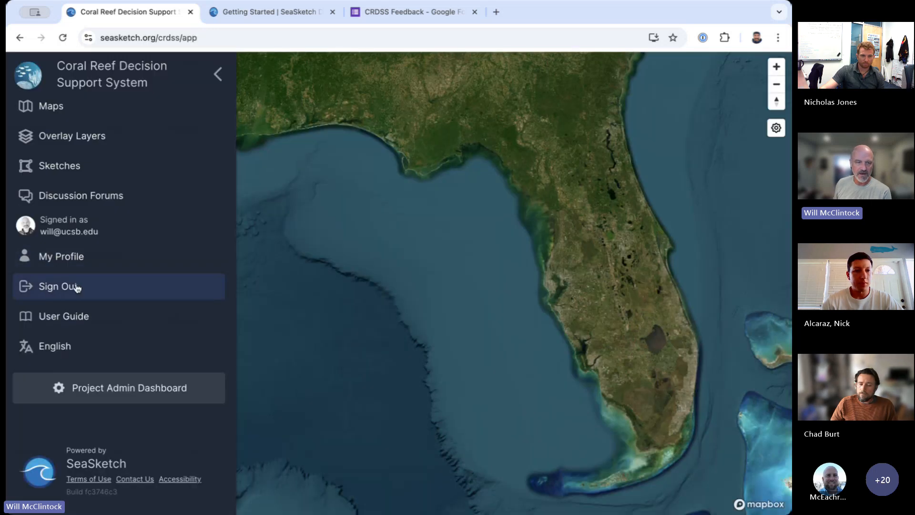
- Expand the Overlays subfolder of NOAA Coral Reef Watch in the overlay layers and display the Virtual Stations layer
{"action": "left_click", "coordinate": [74, 138]}
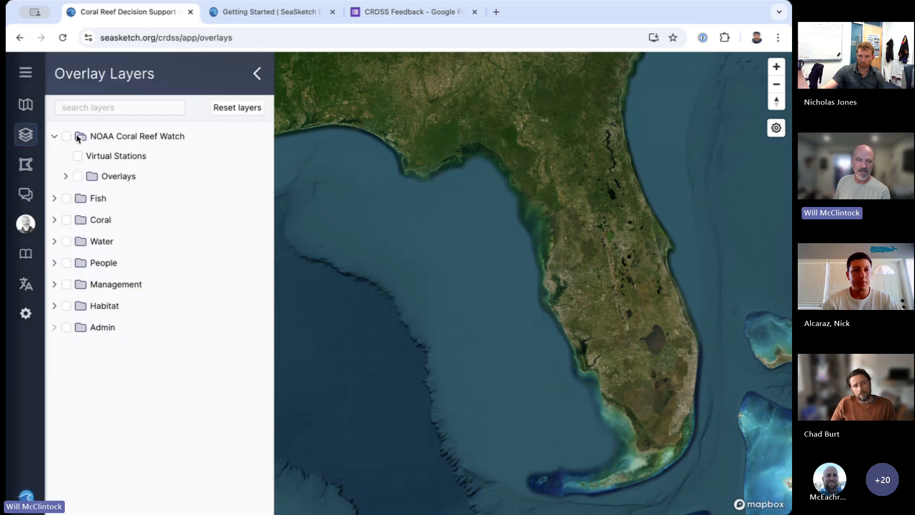
{"action": "left_click", "coordinate": [66, 176]}
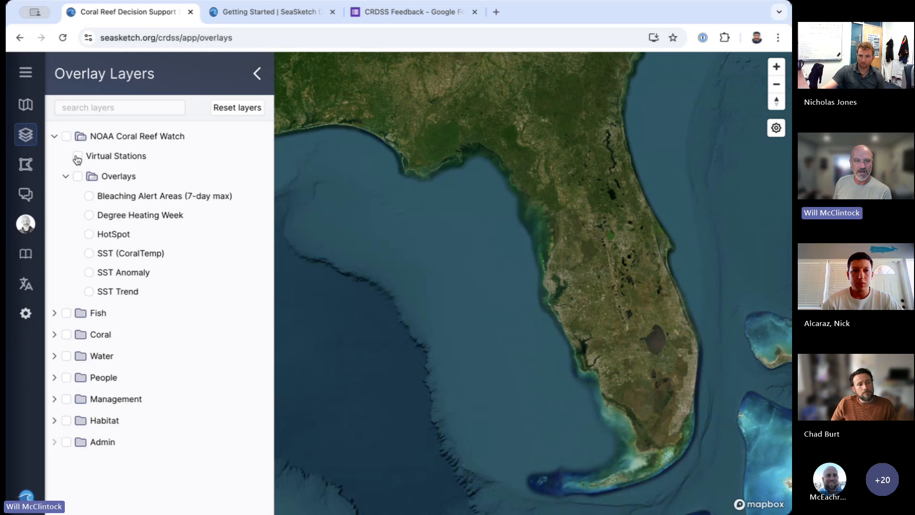
{"action": "left_click", "coordinate": [76, 156]}
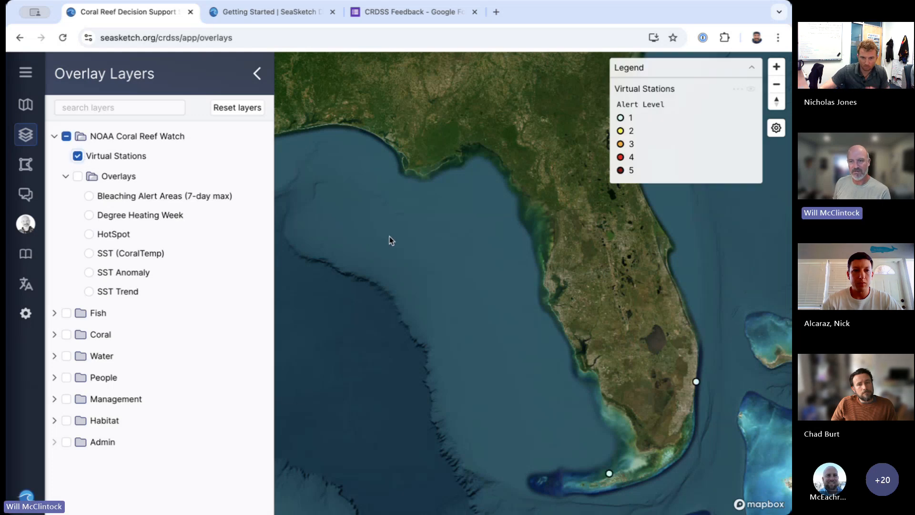
- Inspect the southeast Florida virtual station's details and its Alert Gauges & Outlook page, then return to the map and close the details
{"action": "left_click_drag", "start_coordinate": [602, 282], "coordinate": [485, 213]}
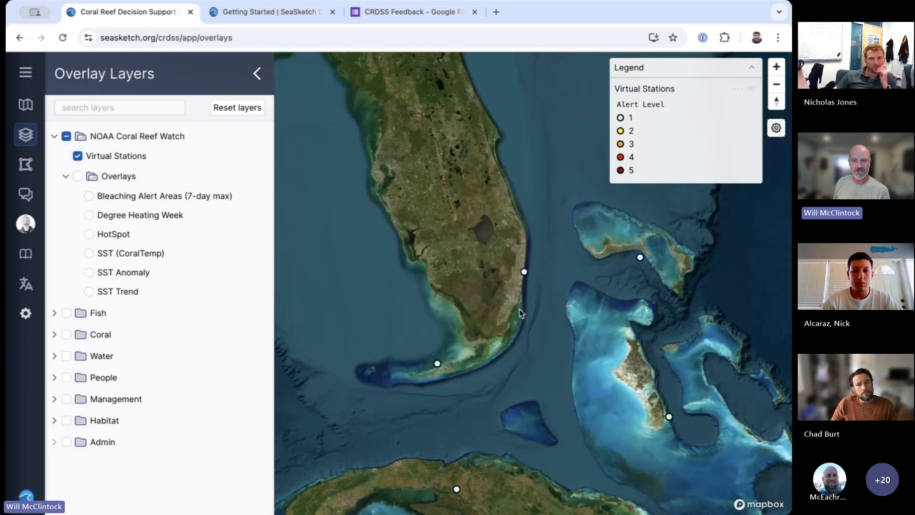
{"action": "left_click", "coordinate": [524, 272]}
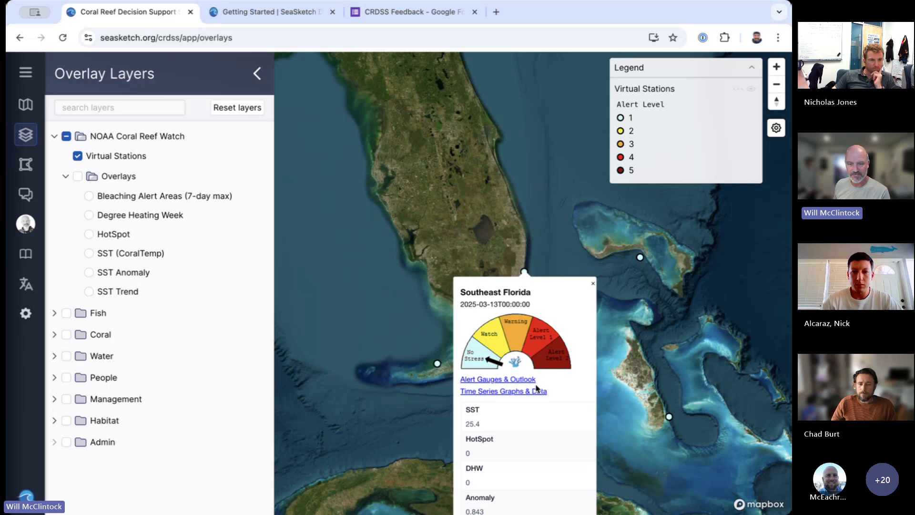
{"action": "left_click", "coordinate": [491, 379]}
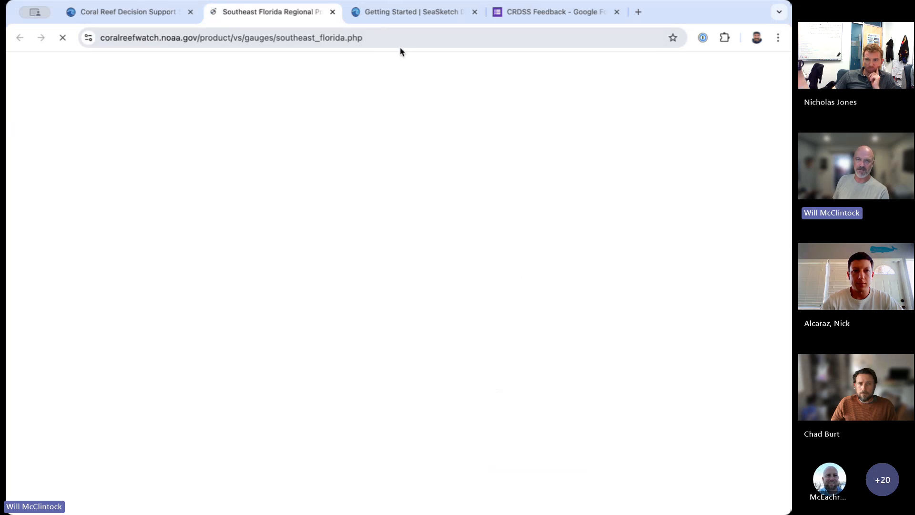
{"action": "scroll", "coordinate": [477, 272], "scroll_direction": "down", "scroll_amount": 3}
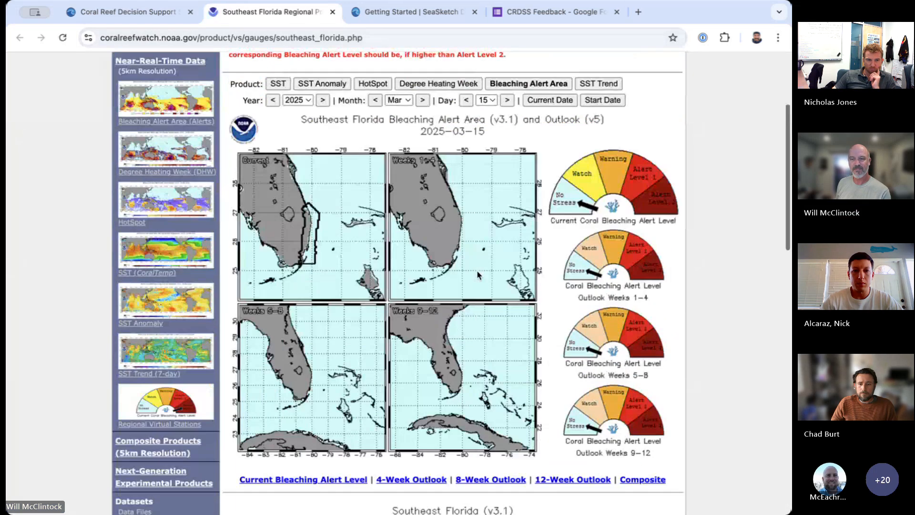
{"action": "scroll", "coordinate": [476, 270], "scroll_direction": "down", "scroll_amount": 1}
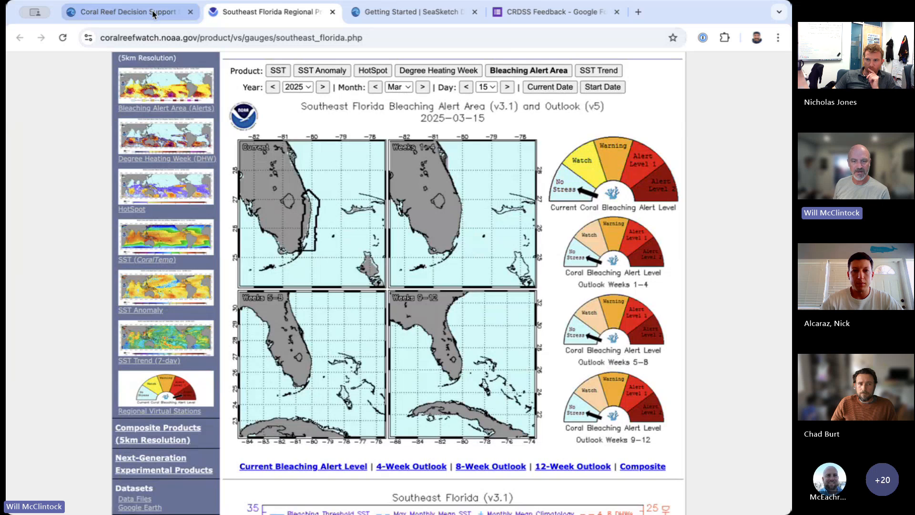
{"action": "left_click", "coordinate": [146, 13]}
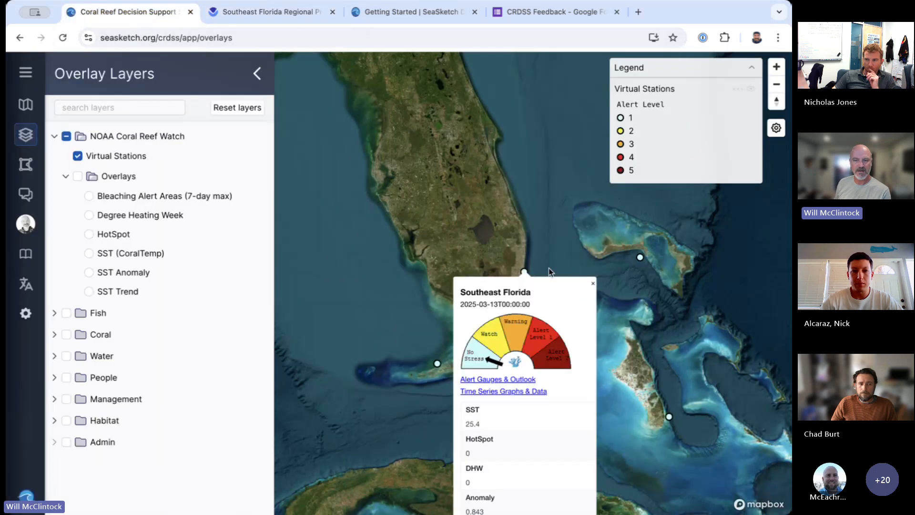
{"action": "left_click", "coordinate": [593, 285]}
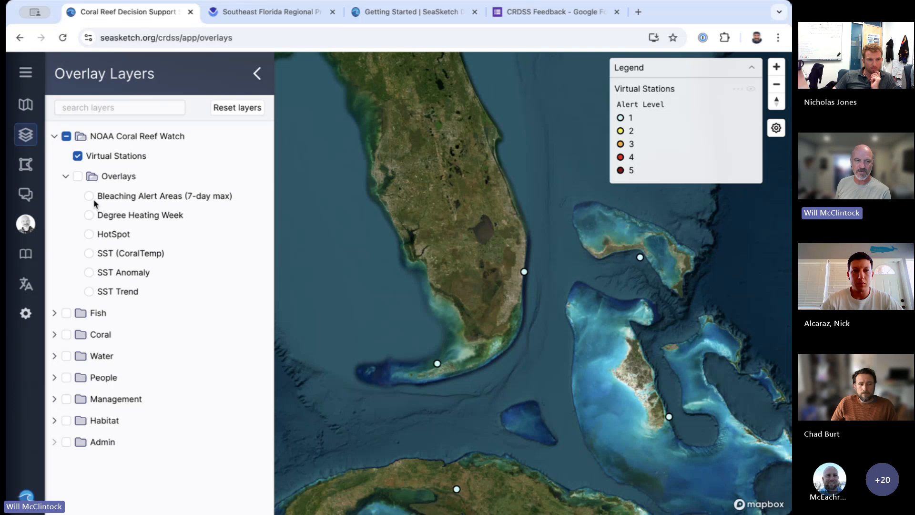
- Display the HotSpot overlay briefly, switch to SST (CoralTemp) and examine it across the Americas
{"action": "left_click", "coordinate": [89, 235]}
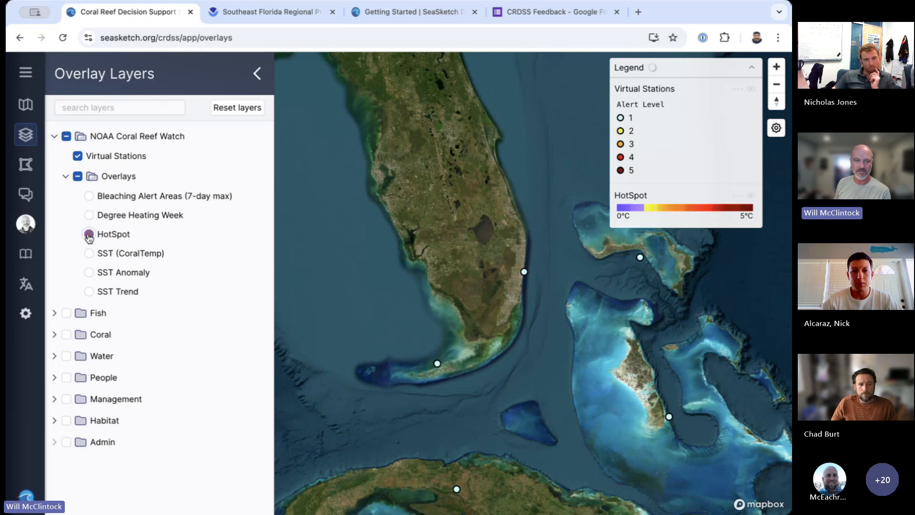
{"action": "left_click", "coordinate": [89, 253]}
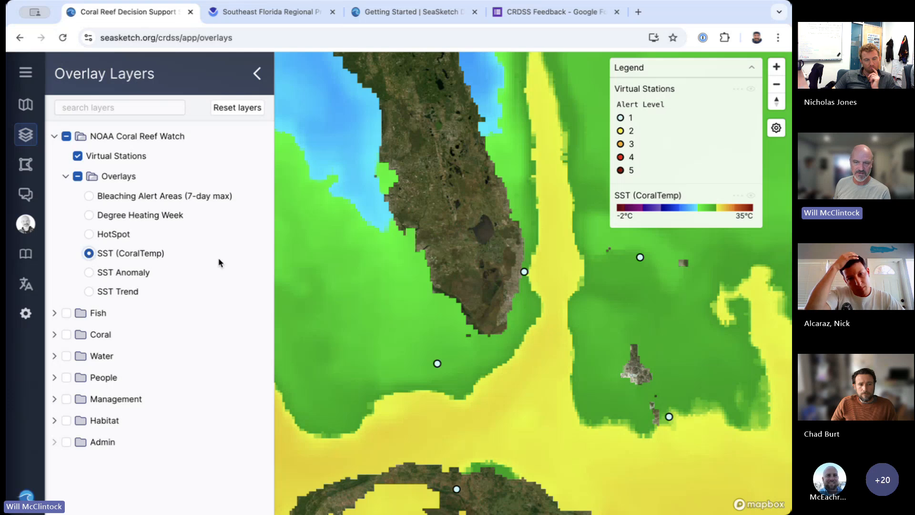
{"action": "scroll", "coordinate": [519, 279], "scroll_direction": "down", "scroll_amount": 5}
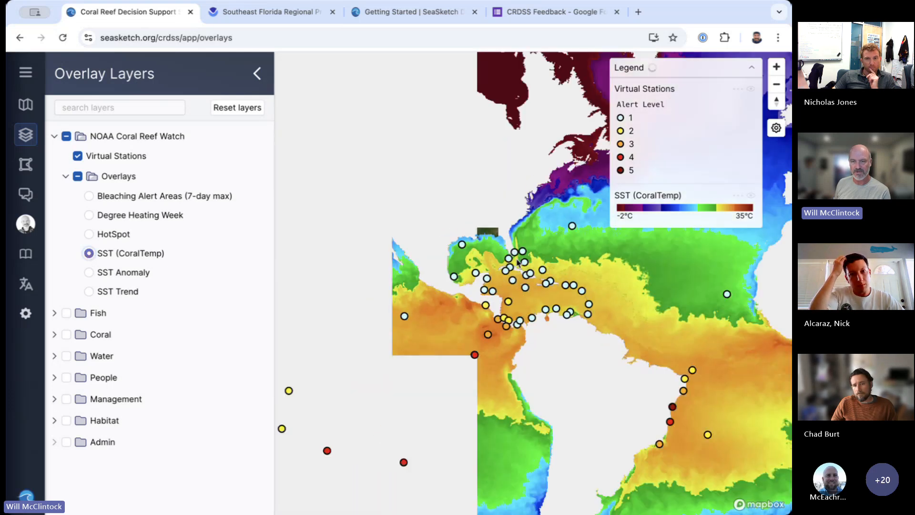
{"action": "scroll", "coordinate": [516, 251], "scroll_direction": "up", "scroll_amount": 5}
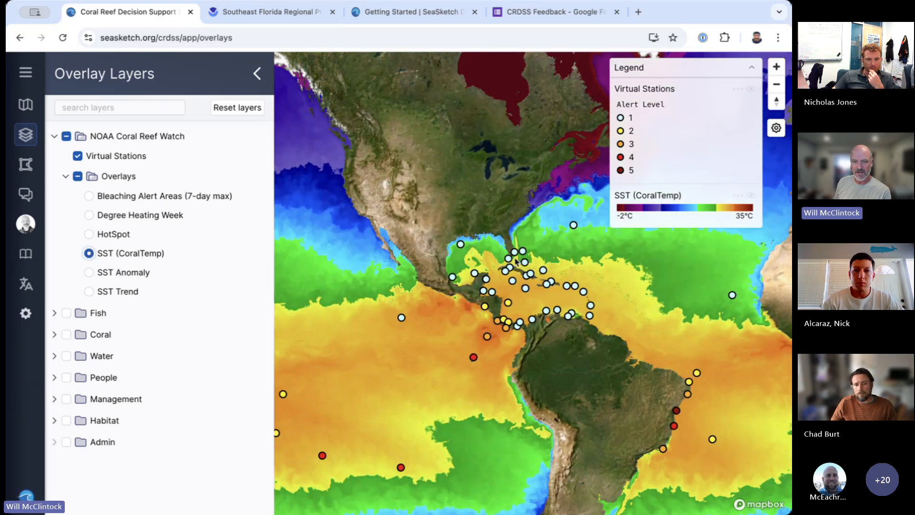
- Examine the SST (CoralTemp) overlay around the Florida peninsula and the waters toward Cuba and the Bahamas
{"action": "scroll", "coordinate": [516, 260], "scroll_direction": "up", "scroll_amount": 5}
{"action": "scroll", "coordinate": [476, 160], "scroll_direction": "down", "scroll_amount": 3}
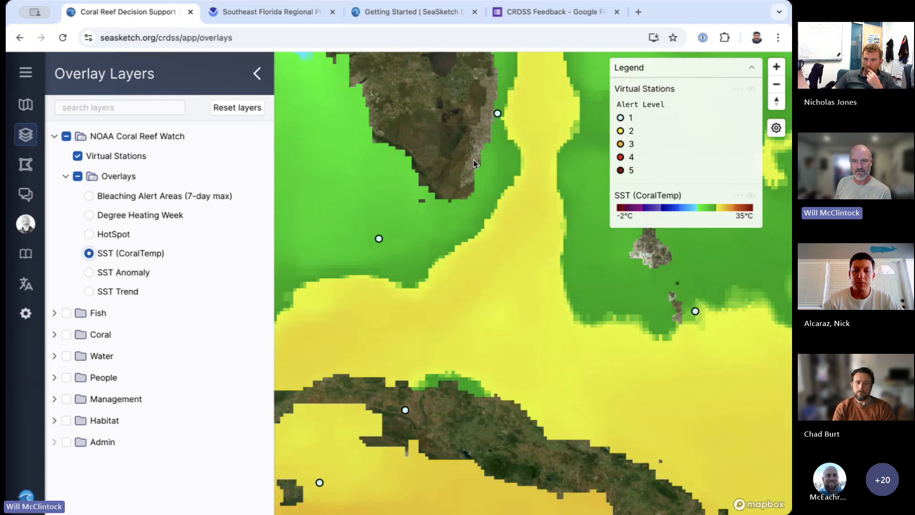
{"action": "scroll", "coordinate": [497, 239], "scroll_direction": "down", "scroll_amount": 4}
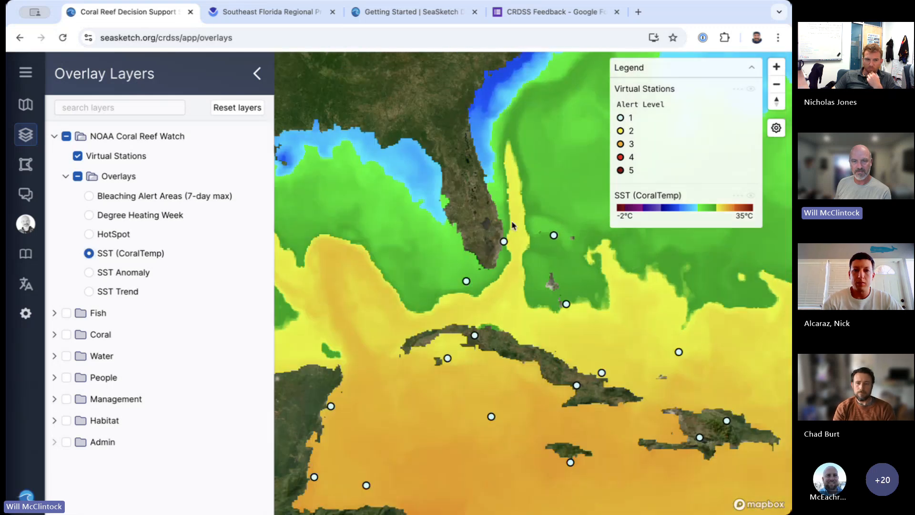
{"action": "scroll", "coordinate": [488, 219], "scroll_direction": "up", "scroll_amount": 5}
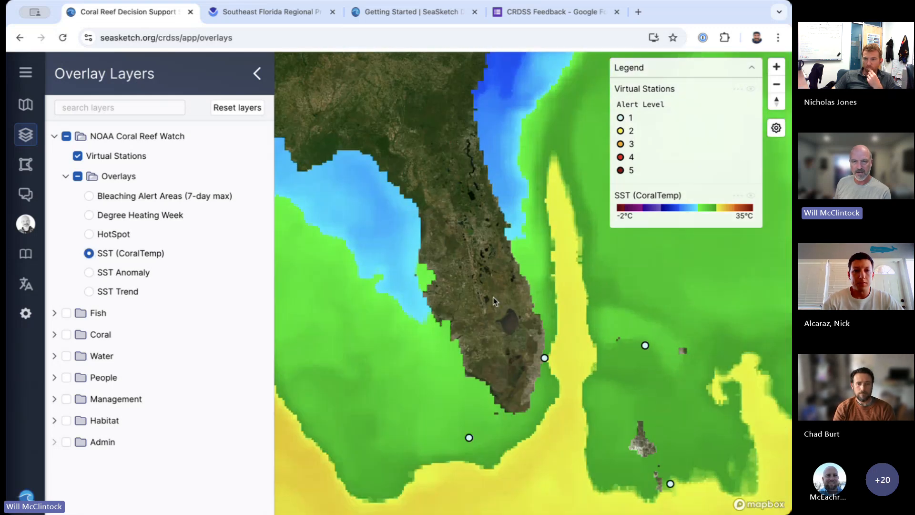
- Collapse and reopen the legend, and hide and redisplay the SST (CoralTemp) layer from it
{"action": "left_click", "coordinate": [753, 69]}
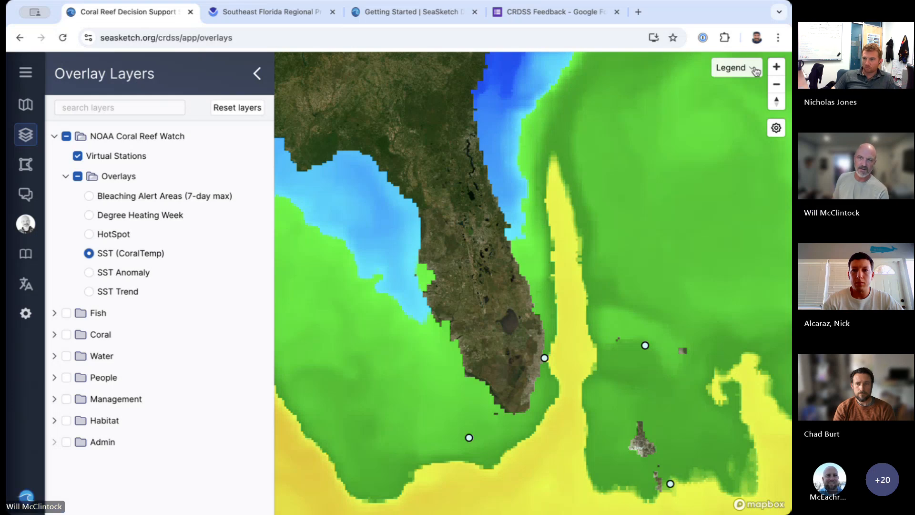
{"action": "left_click", "coordinate": [754, 70]}
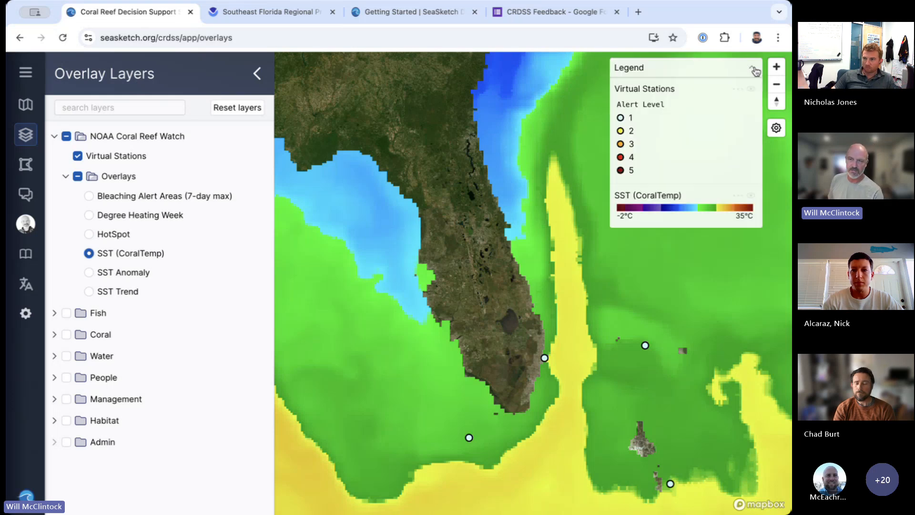
{"action": "left_click", "coordinate": [752, 196]}
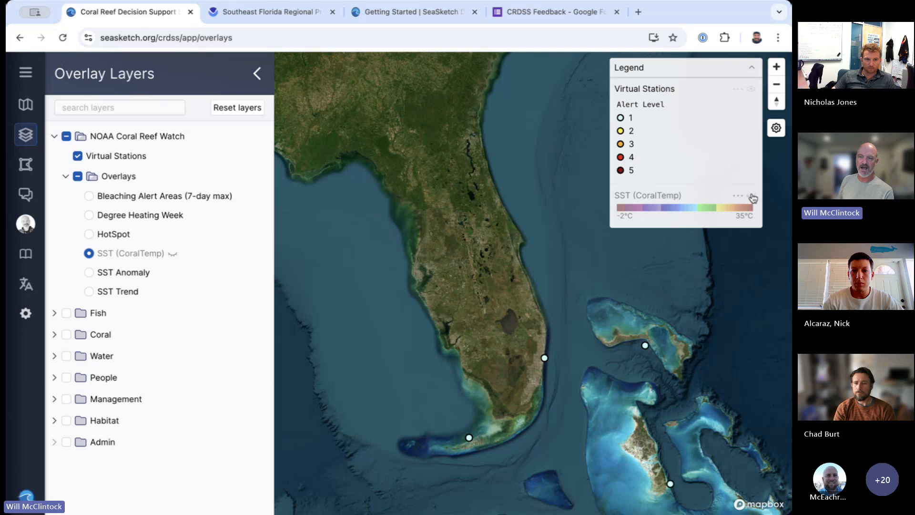
{"action": "left_click", "coordinate": [752, 197]}
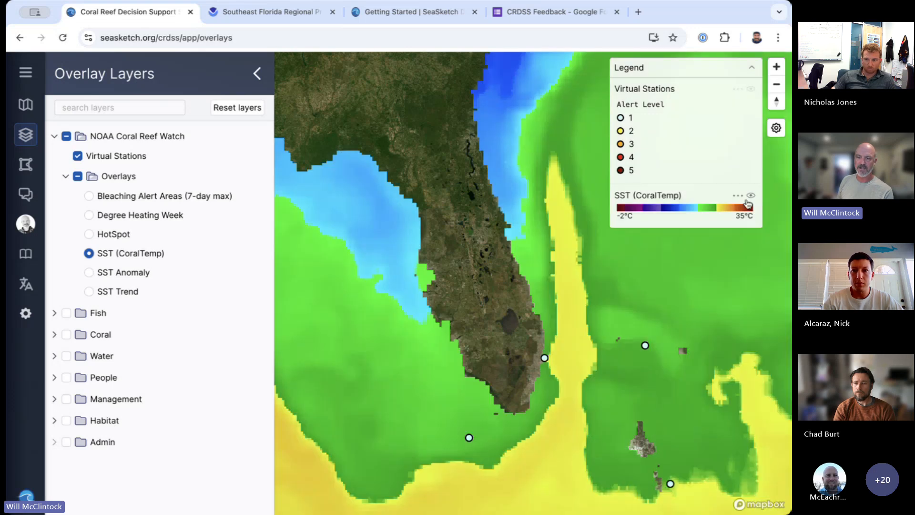
- Lower the SST (CoralTemp) layer's opacity to roughly two thirds and check the same setting in the layer list's options
{"action": "left_click", "coordinate": [738, 196]}
{"action": "left_click_drag", "start_coordinate": [779, 296], "coordinate": [755, 296]}
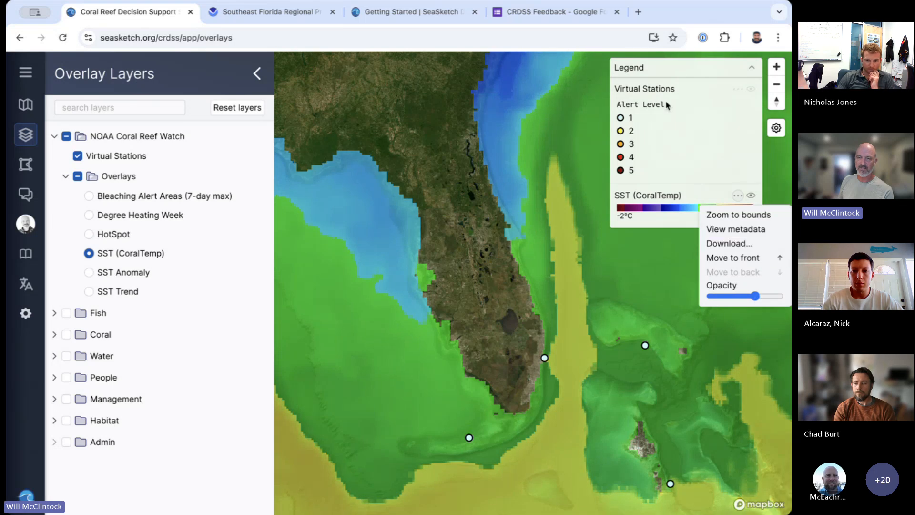
{"action": "right_click", "coordinate": [146, 256]}
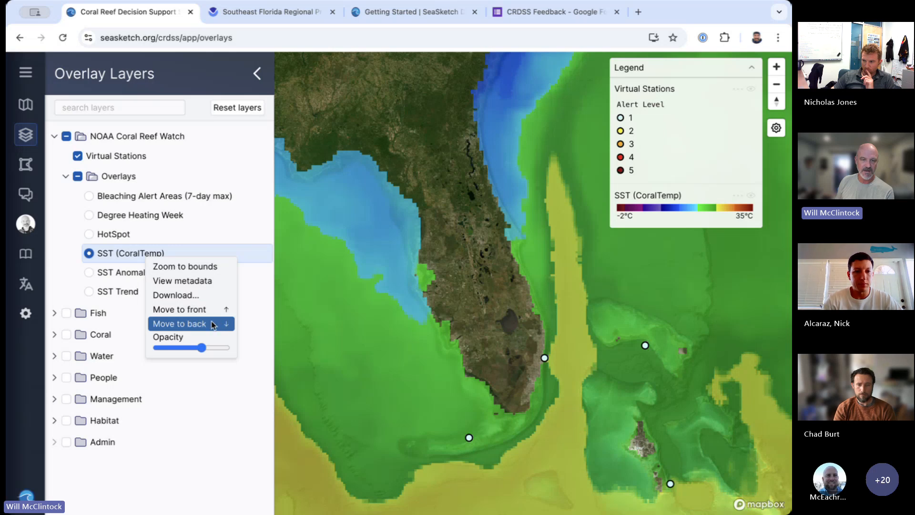
{"action": "mouse_move", "coordinate": [202, 347]}
{"action": "left_mouse_down"}
{"action": "mouse_move", "coordinate": [181, 348]}
{"action": "mouse_move", "coordinate": [202, 348]}
{"action": "left_mouse_up"}
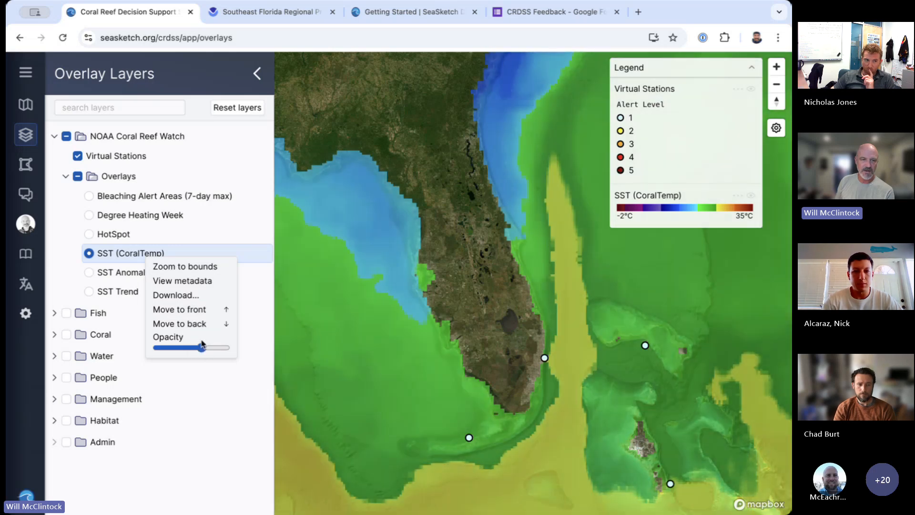
- Turn off the Virtual Stations layer and the collapsed Overlays subfolder, and expand the Habitat folder
{"action": "left_click", "coordinate": [68, 180]}
{"action": "left_click", "coordinate": [66, 177]}
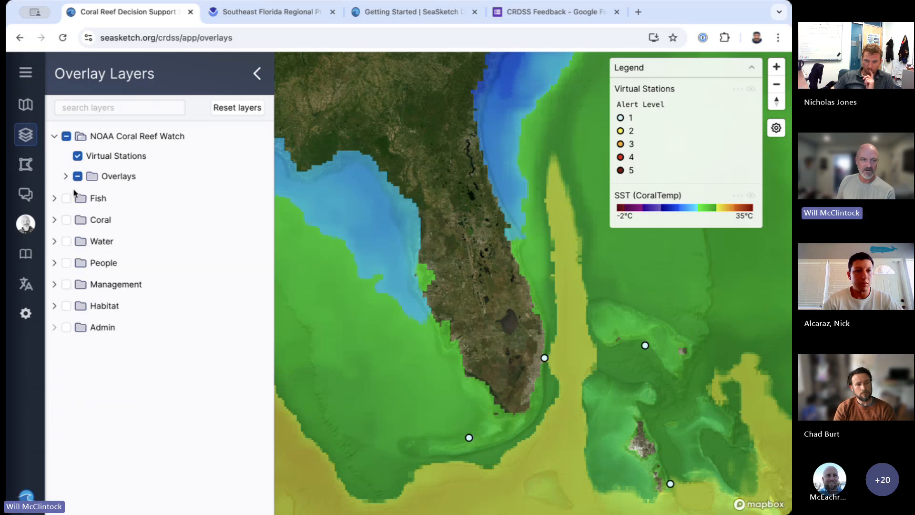
{"action": "left_click", "coordinate": [77, 156]}
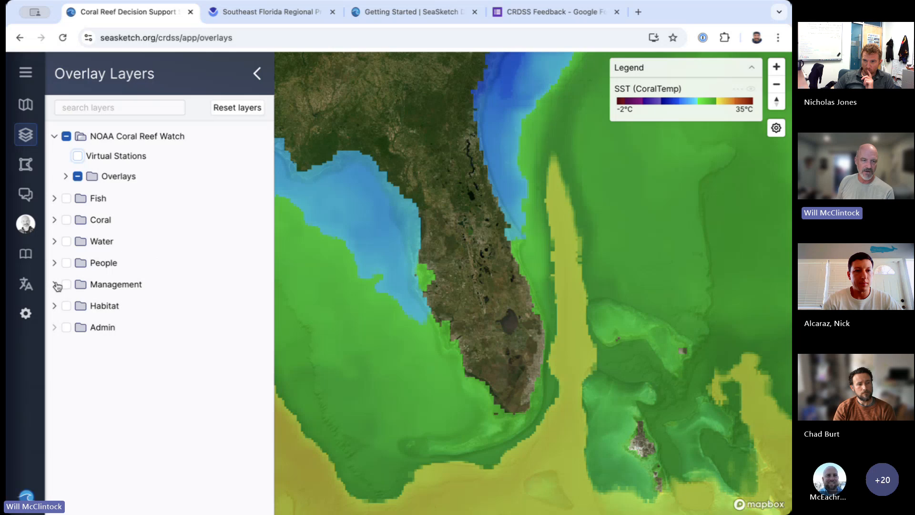
{"action": "left_click", "coordinate": [55, 306]}
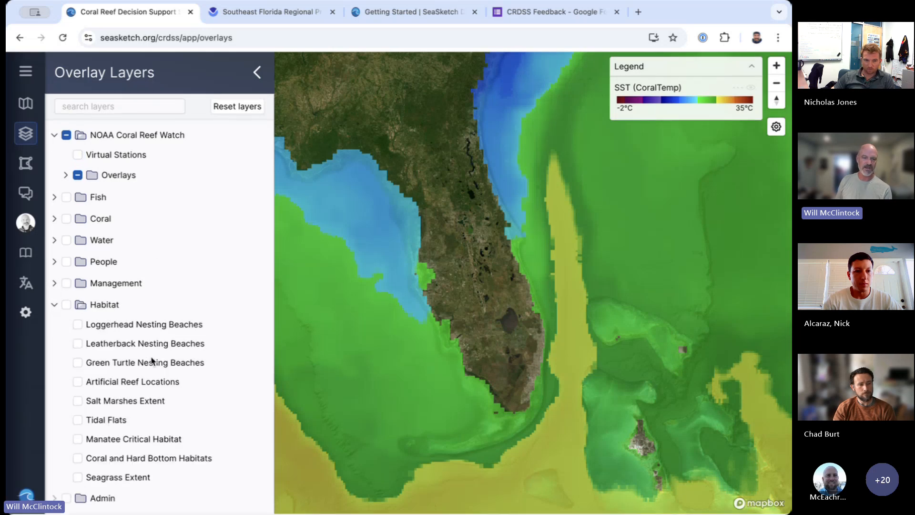
{"action": "left_click", "coordinate": [80, 176]}
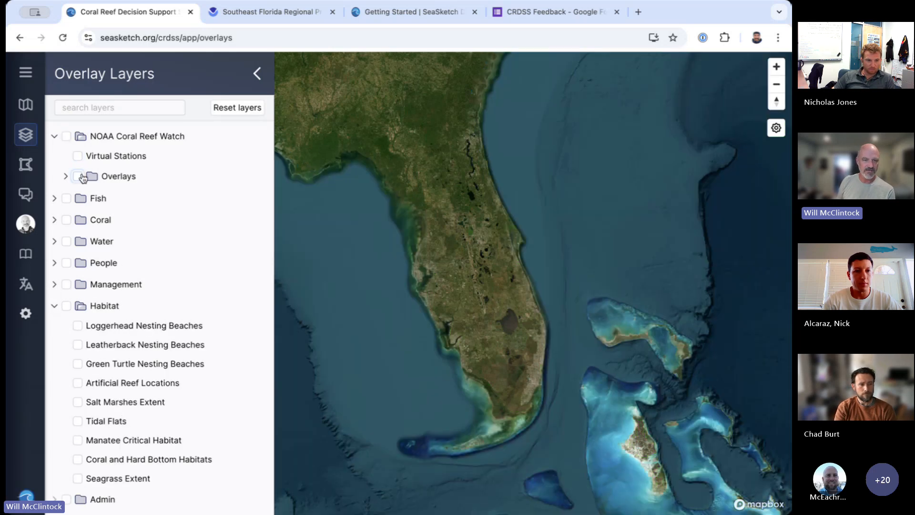
- Display the Coral and Hard Bottom Habitats layer and examine it along the Florida Keys and southeast Florida coast
{"action": "left_click", "coordinate": [77, 459]}
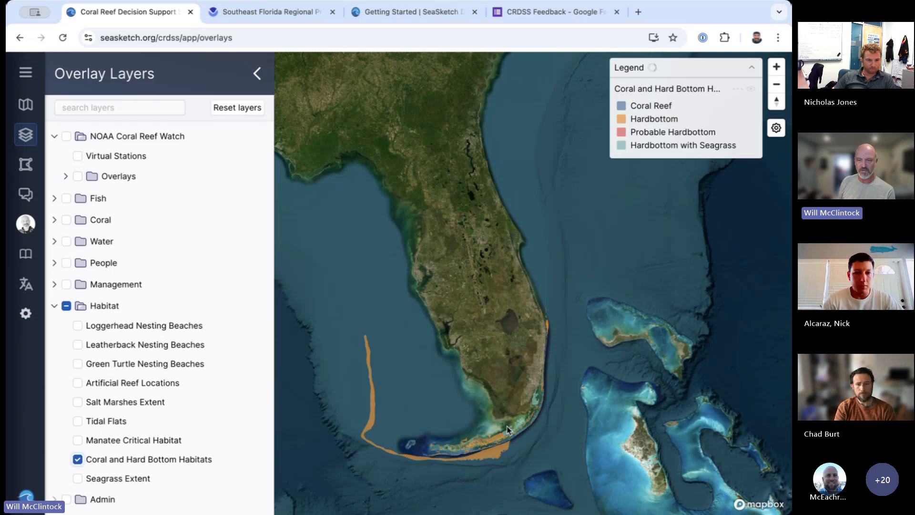
{"action": "scroll", "coordinate": [453, 372], "scroll_direction": "up", "scroll_amount": 5}
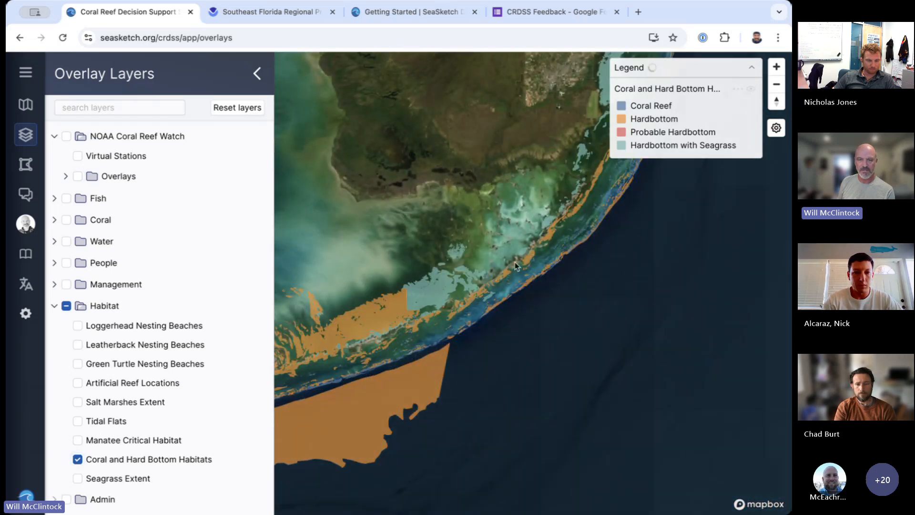
{"action": "scroll", "coordinate": [516, 355], "scroll_direction": "up", "scroll_amount": 5}
{"action": "left_click_drag", "start_coordinate": [521, 213], "coordinate": [490, 297]}
{"action": "scroll", "coordinate": [489, 298], "scroll_direction": "up", "scroll_amount": 5}
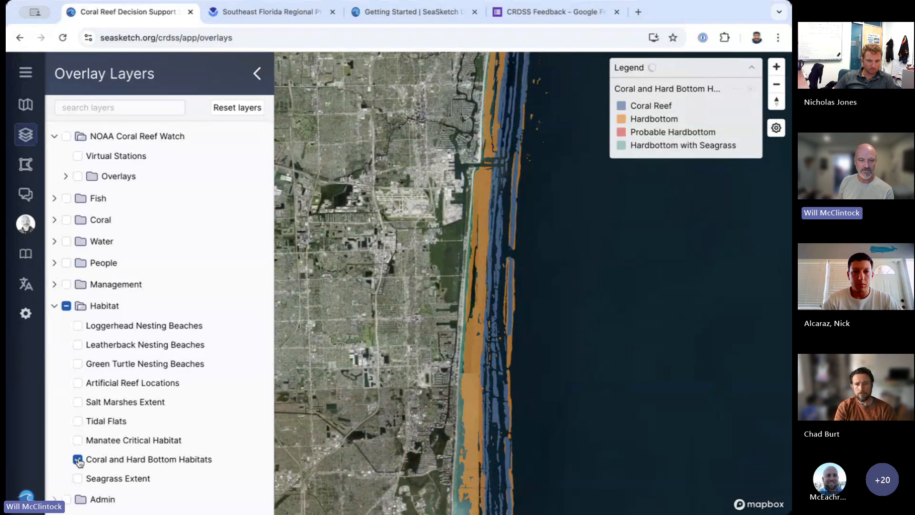
- Toggle the Coral and Hard Bottom Habitats layer, then display all Habitat folder layers together across south Florida
{"action": "left_click", "coordinate": [77, 460]}
{"action": "left_click", "coordinate": [78, 461]}
{"action": "left_click", "coordinate": [66, 306]}
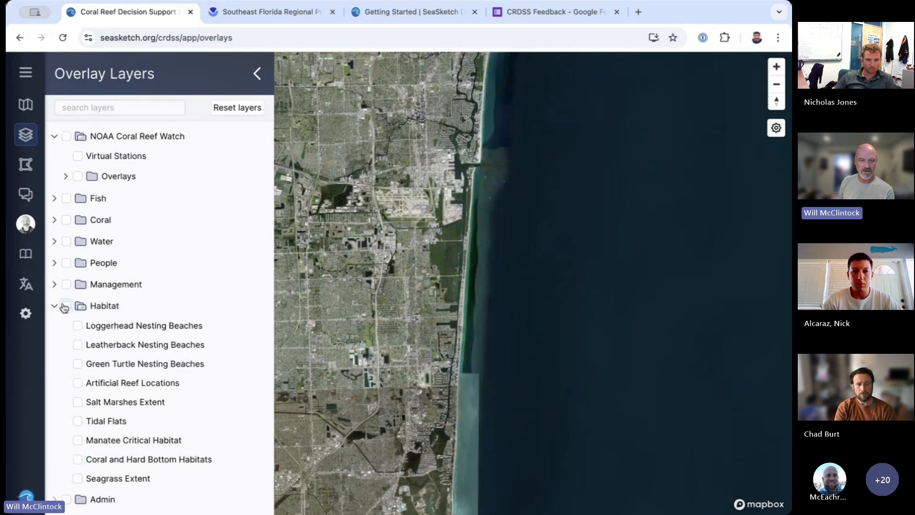
{"action": "left_click", "coordinate": [66, 306]}
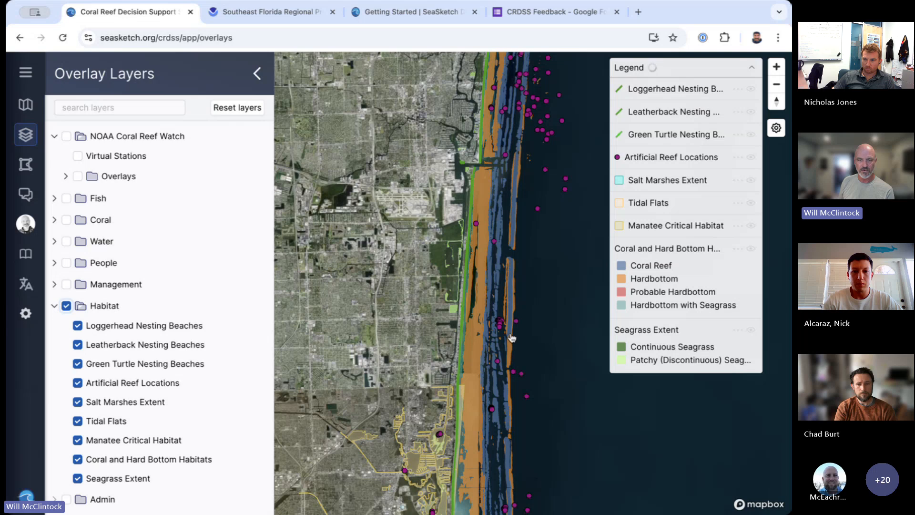
{"action": "scroll", "coordinate": [511, 338], "scroll_direction": "down", "scroll_amount": 8}
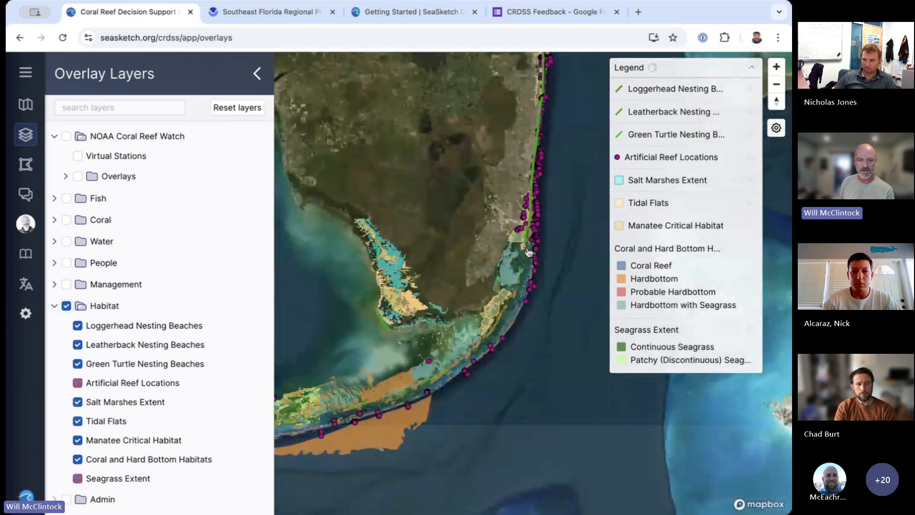
{"action": "left_click", "coordinate": [66, 306]}
{"action": "left_click", "coordinate": [67, 306]}
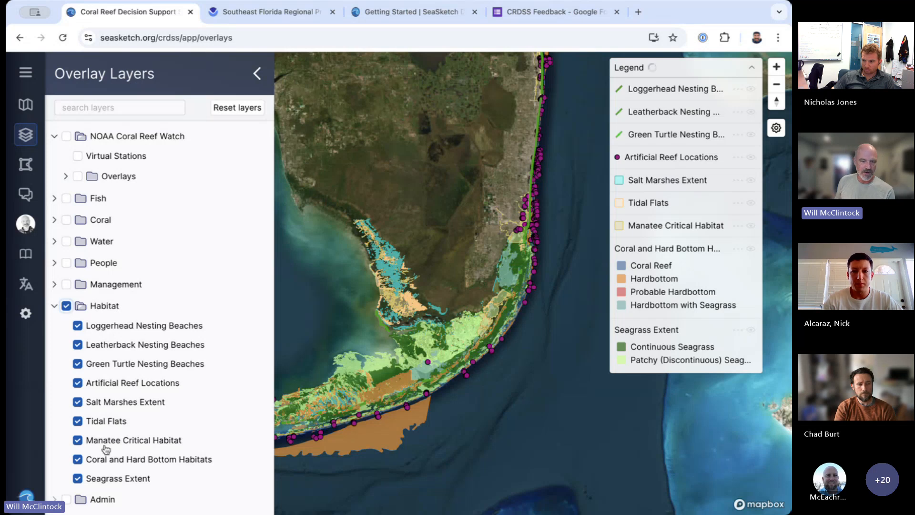
- Read the metadata of the Coral and Hard Bottom Habitats layer and of the Virtual Stations layer, closing each description
{"action": "right_click", "coordinate": [135, 461]}
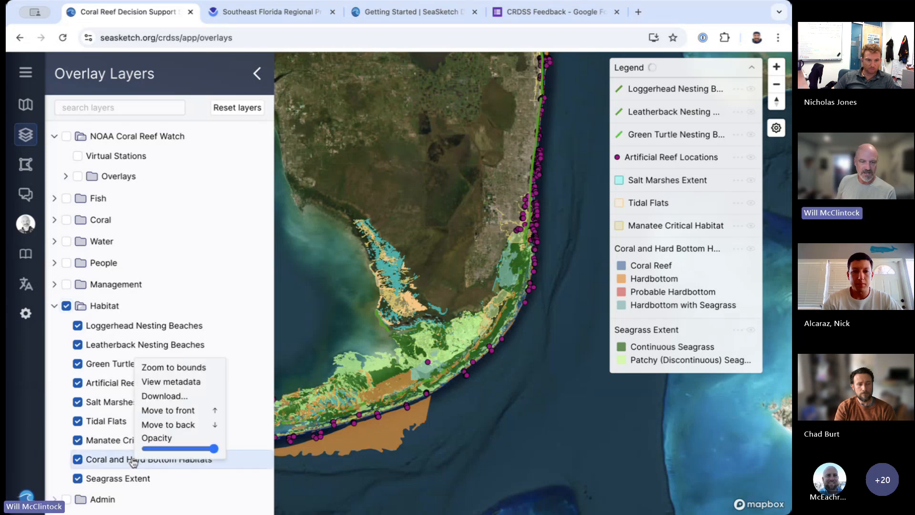
{"action": "left_click", "coordinate": [193, 383]}
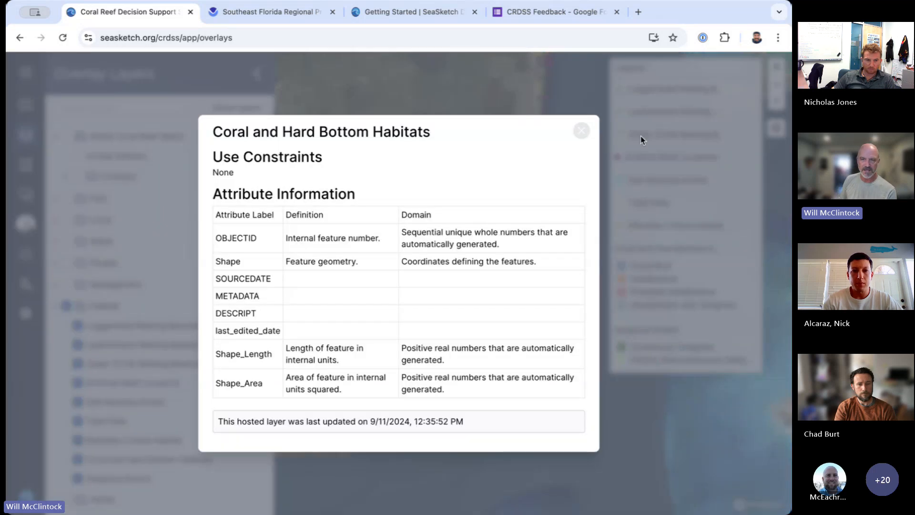
{"action": "left_click", "coordinate": [582, 133]}
{"action": "right_click", "coordinate": [107, 157]}
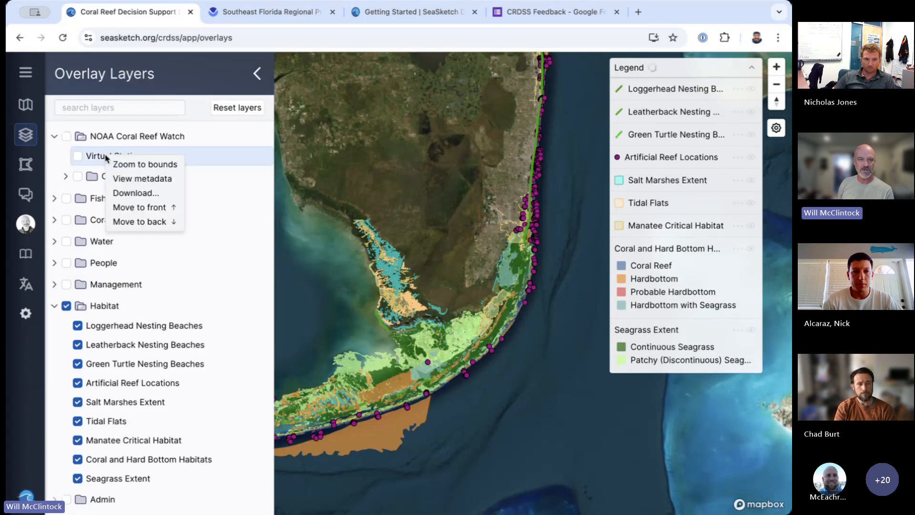
{"action": "left_click", "coordinate": [143, 181]}
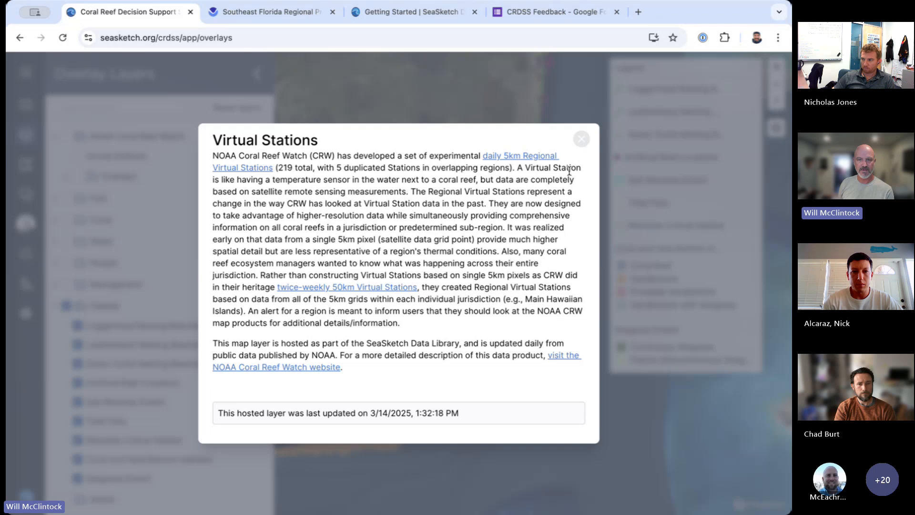
{"action": "left_click", "coordinate": [581, 141]}
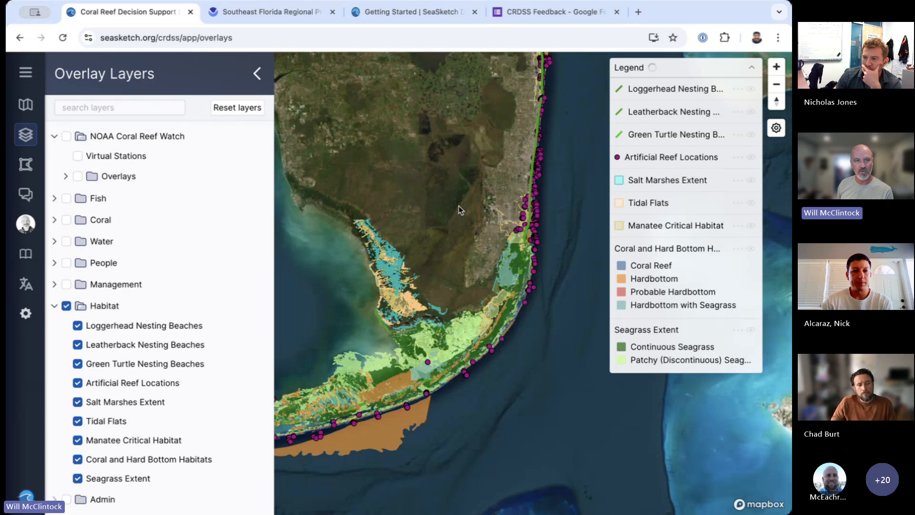
- Search the overlay layers for "habitat", then clear the search and reset all layers
{"action": "left_click", "coordinate": [150, 108]}
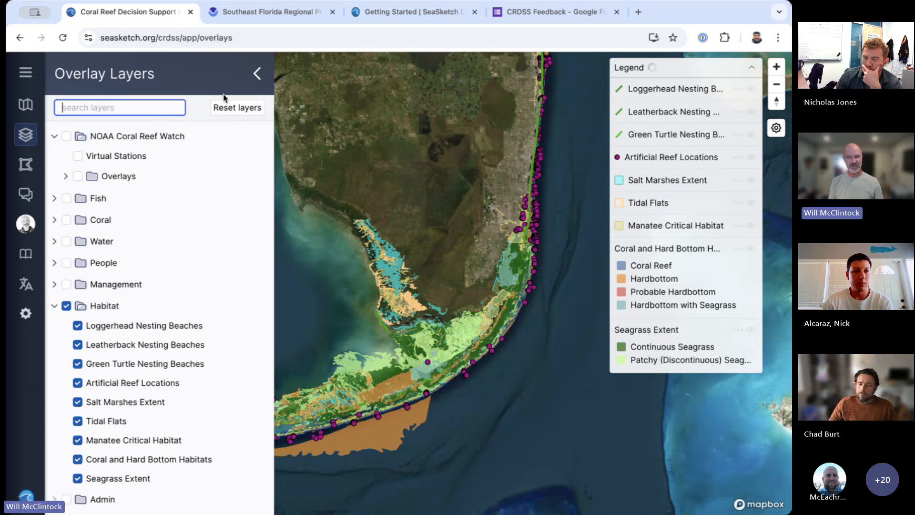
{"action": "type", "text": "habitat"}
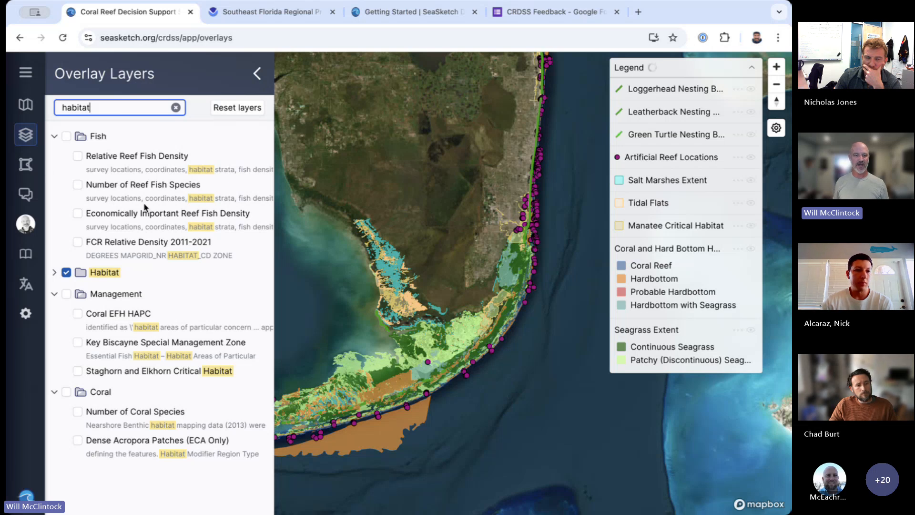
{"action": "left_click", "coordinate": [243, 109]}
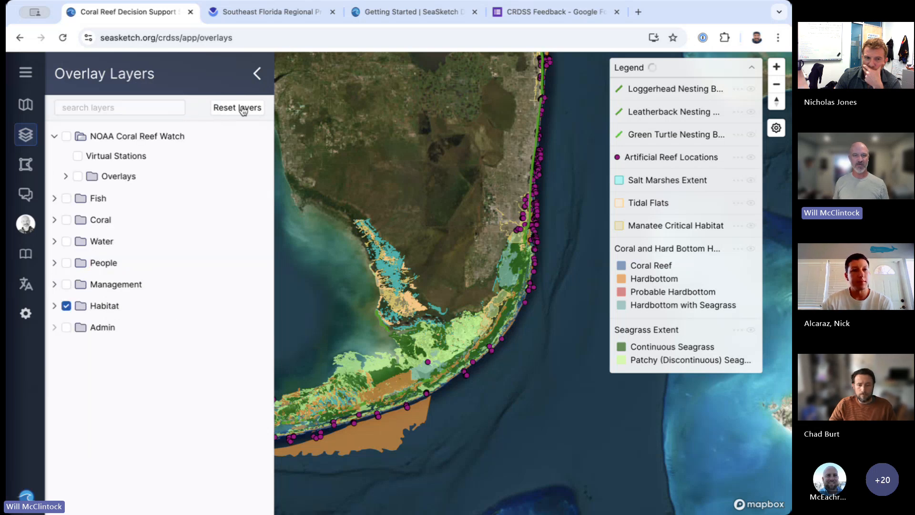
{"action": "left_click", "coordinate": [243, 109]}
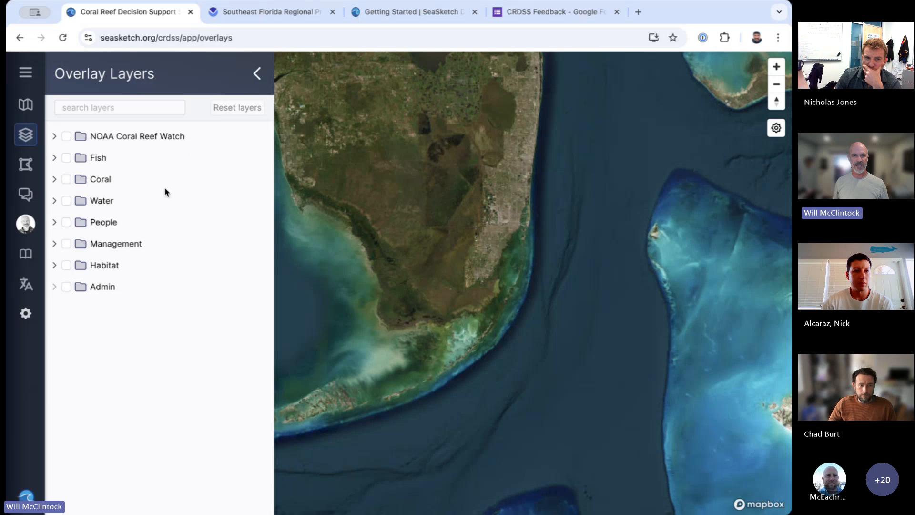
- Reset the map to its default view and turn on the scale bar
{"action": "scroll", "coordinate": [431, 270], "scroll_direction": "up", "scroll_amount": 3}
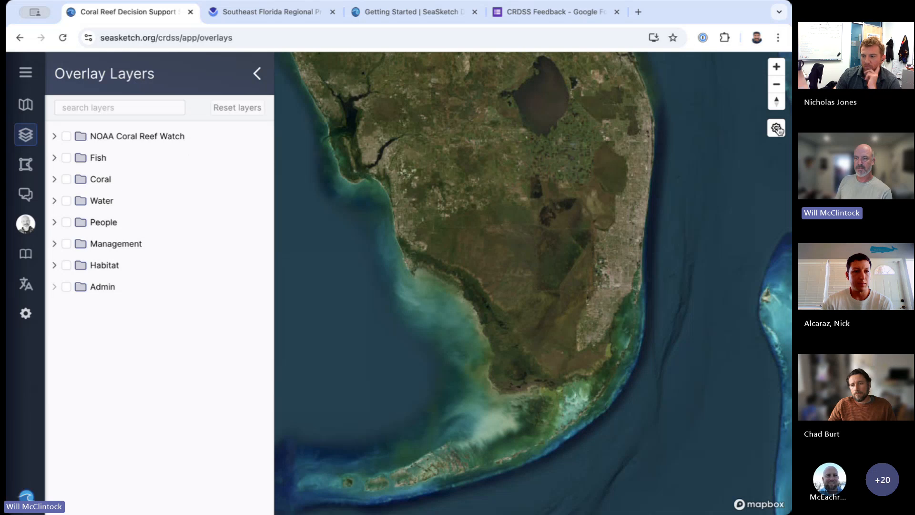
{"action": "left_click", "coordinate": [777, 129]}
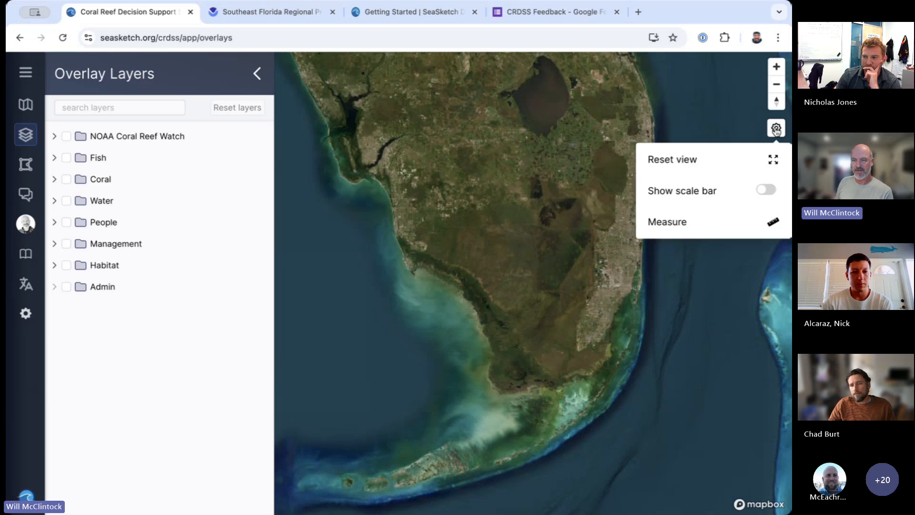
{"action": "left_click", "coordinate": [773, 159]}
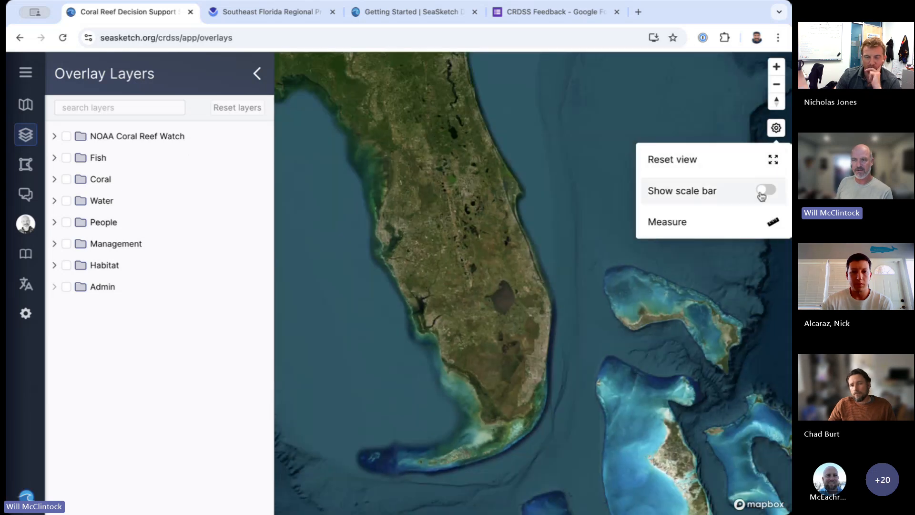
{"action": "left_click", "coordinate": [762, 193]}
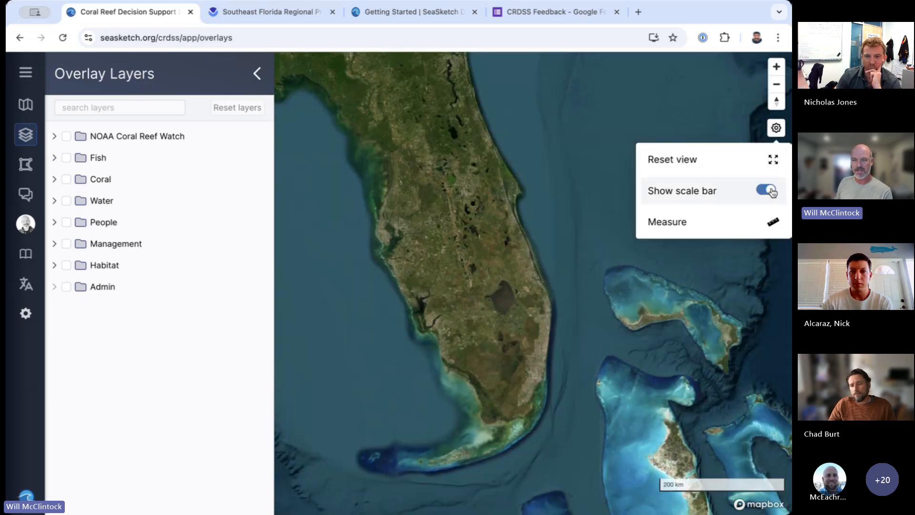
- Measure the length of a five-point path in the waters off Florida's east coast
{"action": "left_click", "coordinate": [773, 227]}
{"action": "left_click", "coordinate": [570, 341]}
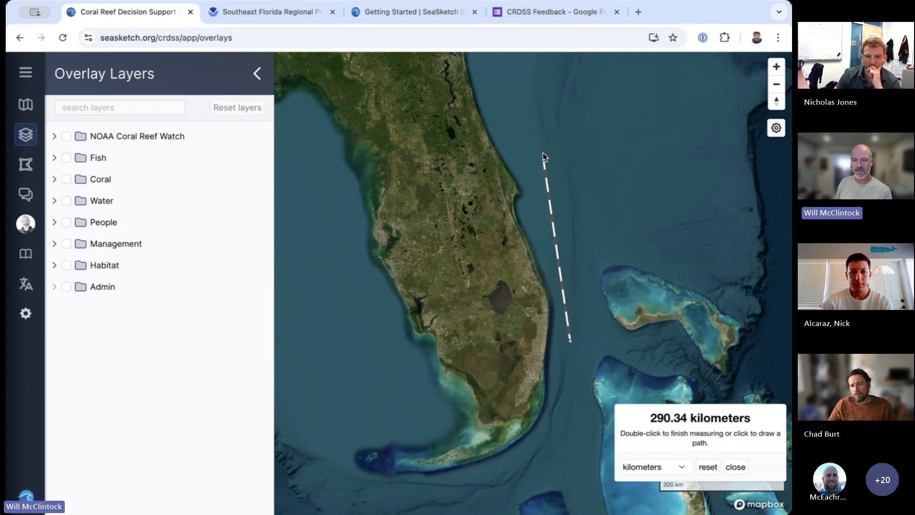
{"action": "left_click", "coordinate": [535, 142]}
{"action": "left_click", "coordinate": [587, 132]}
{"action": "left_click", "coordinate": [673, 192]}
{"action": "double_click", "coordinate": [626, 227]}
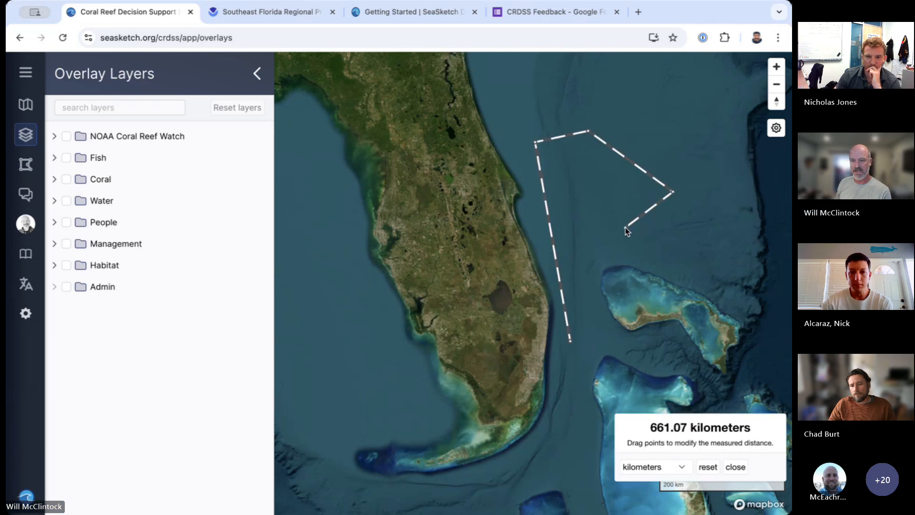
- Review the distance units available for the measurement, and close the measuring tool
{"action": "left_click", "coordinate": [664, 468]}
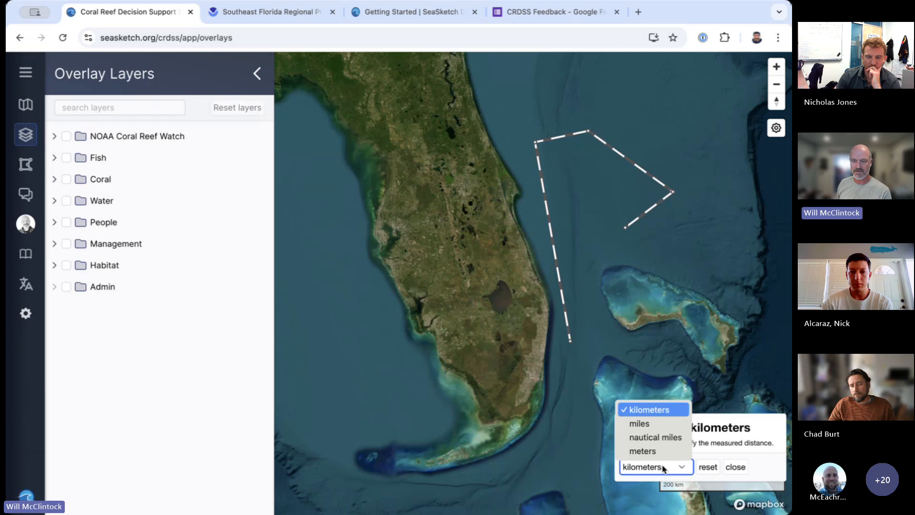
{"action": "left_click", "coordinate": [704, 461]}
{"action": "left_click", "coordinate": [735, 467]}
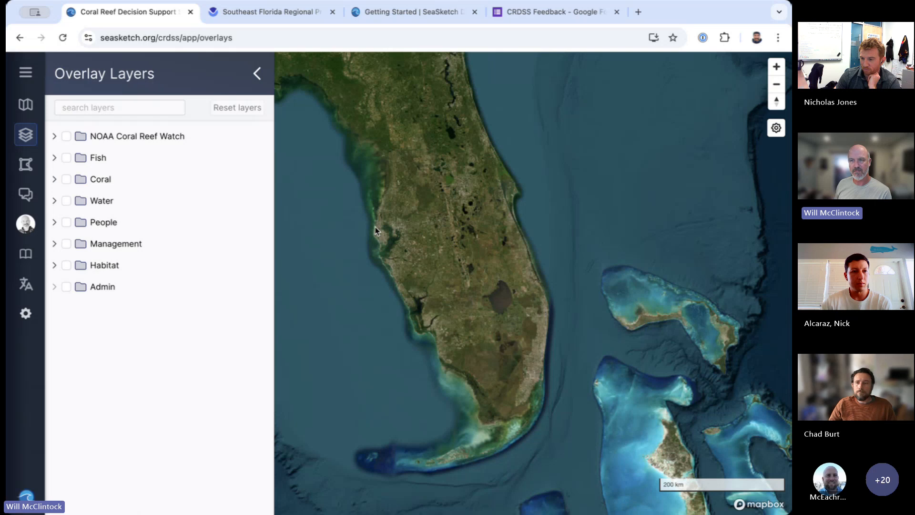
{"action": "left_click", "coordinate": [777, 129]}
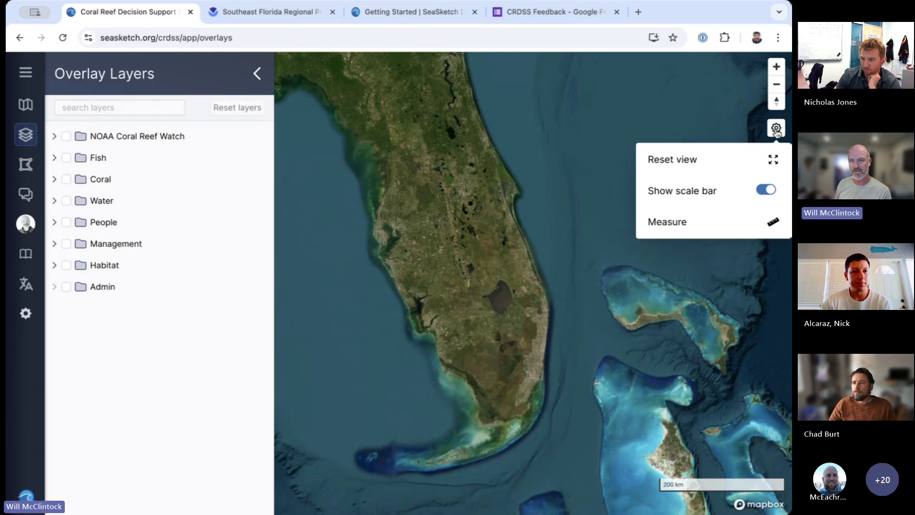
{"action": "left_click", "coordinate": [737, 88]}
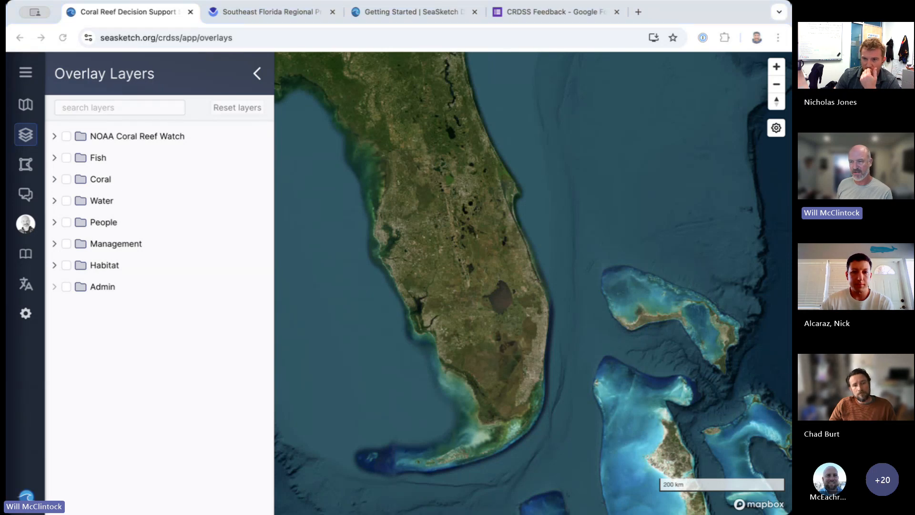
{"action": "left_click", "coordinate": [718, 14]}
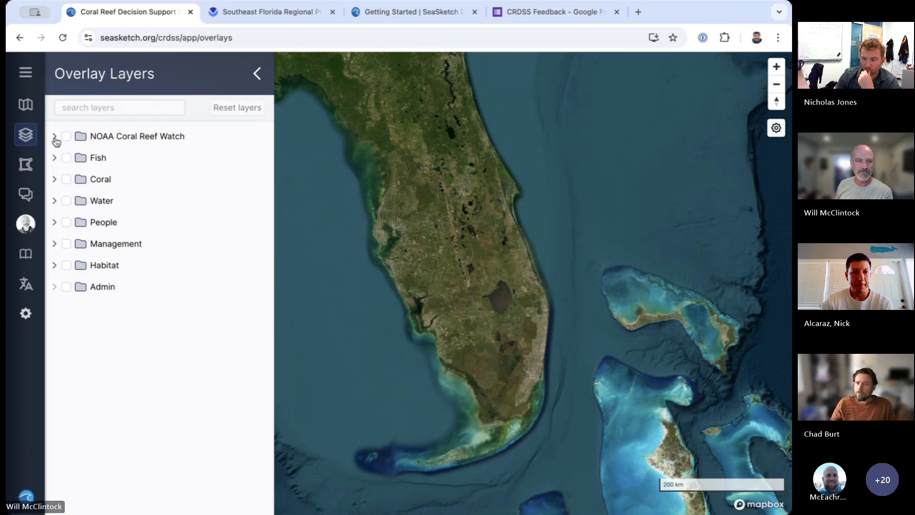
- Display the Lionfish layer from the Fish folder and switch the basemap to Light (MapBox)
{"action": "left_click", "coordinate": [54, 159]}
{"action": "left_click", "coordinate": [78, 178]}
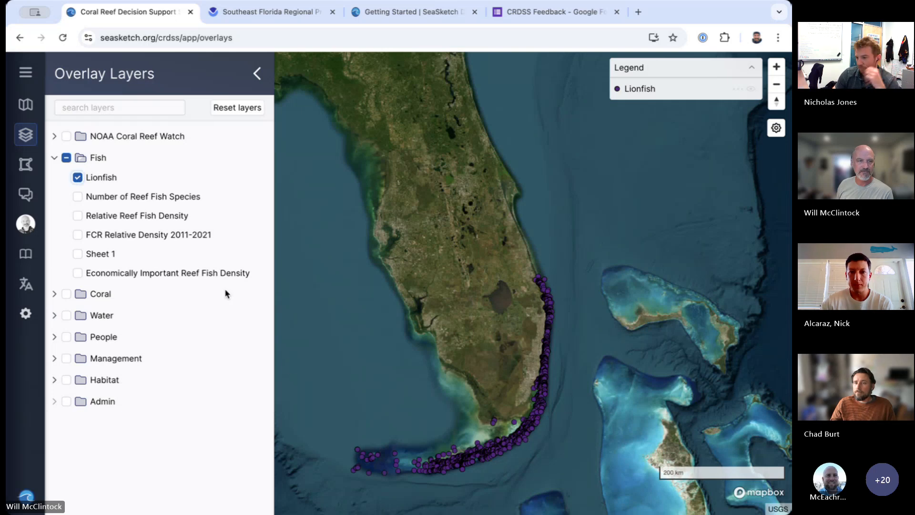
{"action": "left_click", "coordinate": [28, 108]}
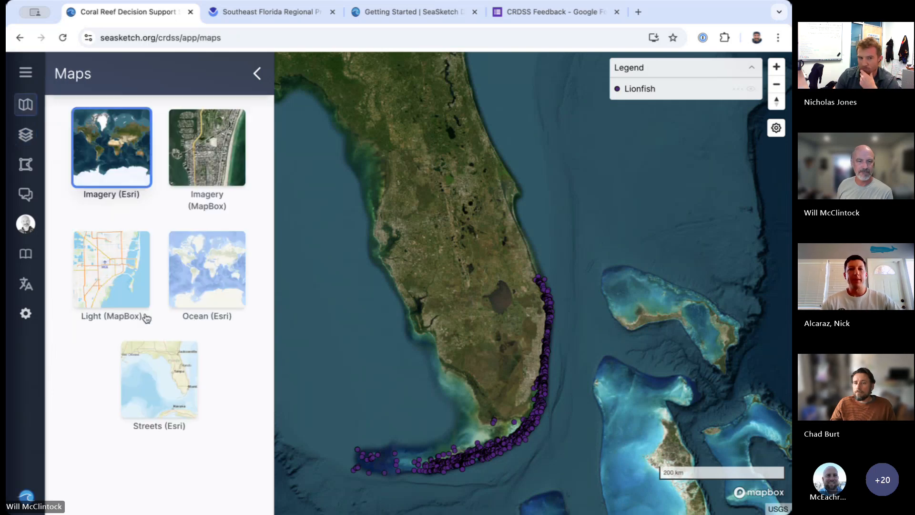
{"action": "left_click", "coordinate": [113, 280]}
- Inspect the attributes of a lionfish point on the coast north of Biscayne National Park
{"action": "scroll", "coordinate": [589, 238], "scroll_direction": "up", "scroll_amount": 5}
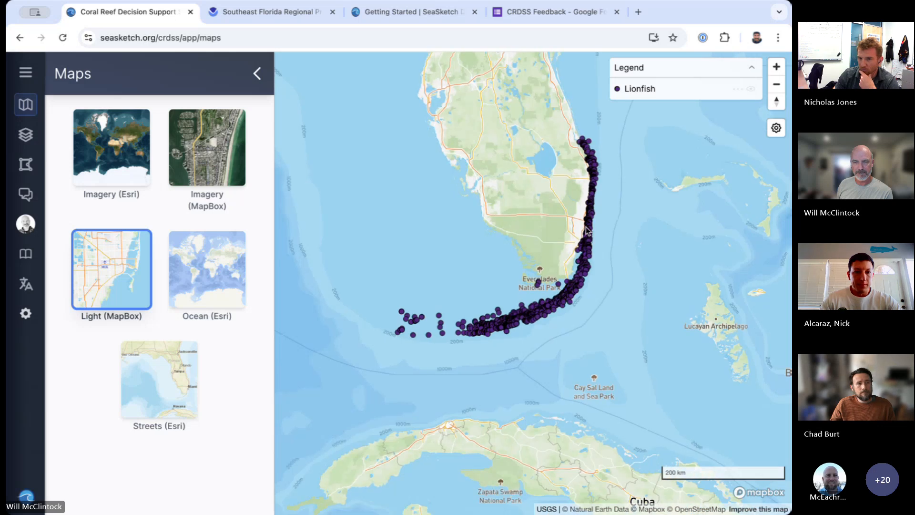
{"action": "scroll", "coordinate": [589, 238], "scroll_direction": "up", "scroll_amount": 5}
{"action": "left_click", "coordinate": [575, 230]}
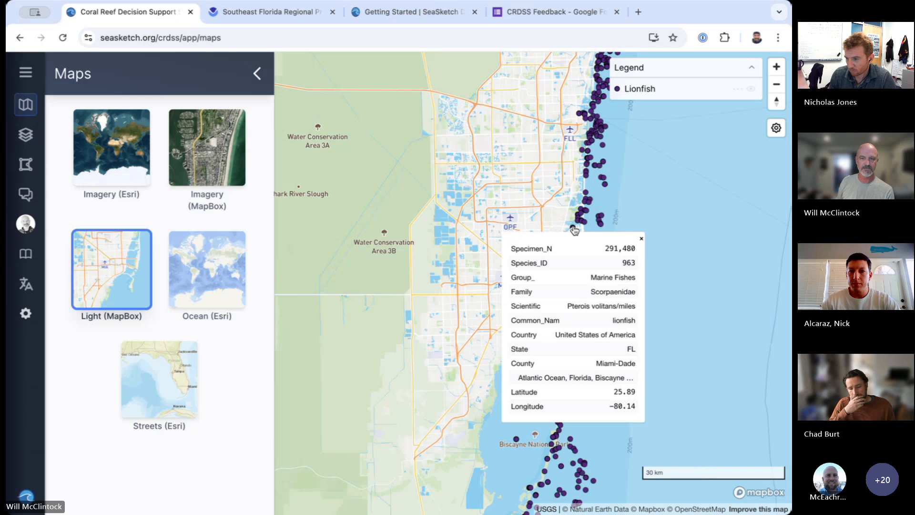
- Close the Southeast Florida Regional and Getting Started browser tabs, and dismiss the lionfish point's attribute popup
{"action": "left_click", "coordinate": [332, 12]}
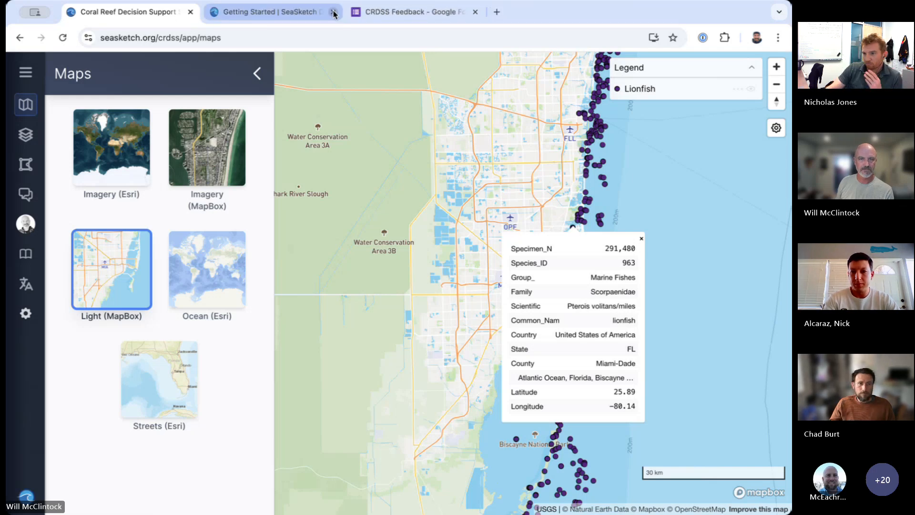
{"action": "left_click", "coordinate": [332, 12]}
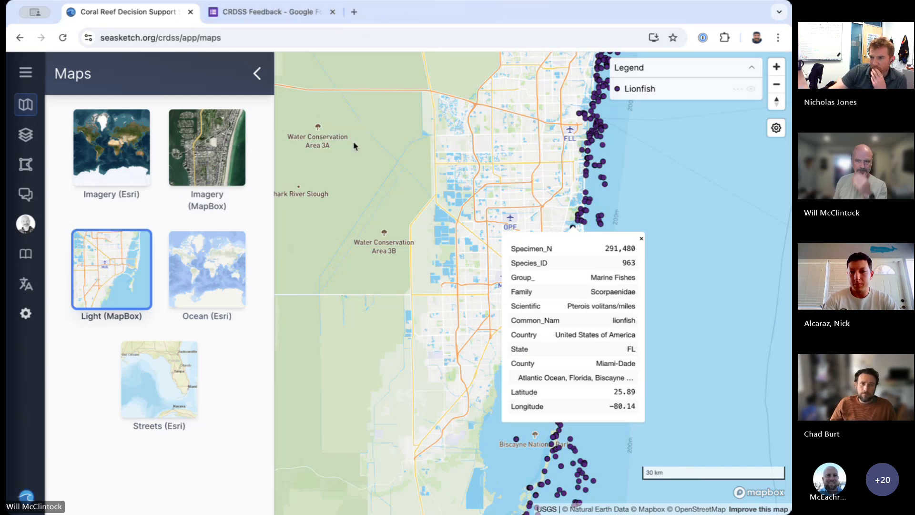
{"action": "left_click", "coordinate": [641, 238]}
- Try the Ocean (Esri) basemap on the zoomed-in Miami coast and return to Light (MapBox)
{"action": "scroll", "coordinate": [585, 215], "scroll_direction": "up", "scroll_amount": 8}
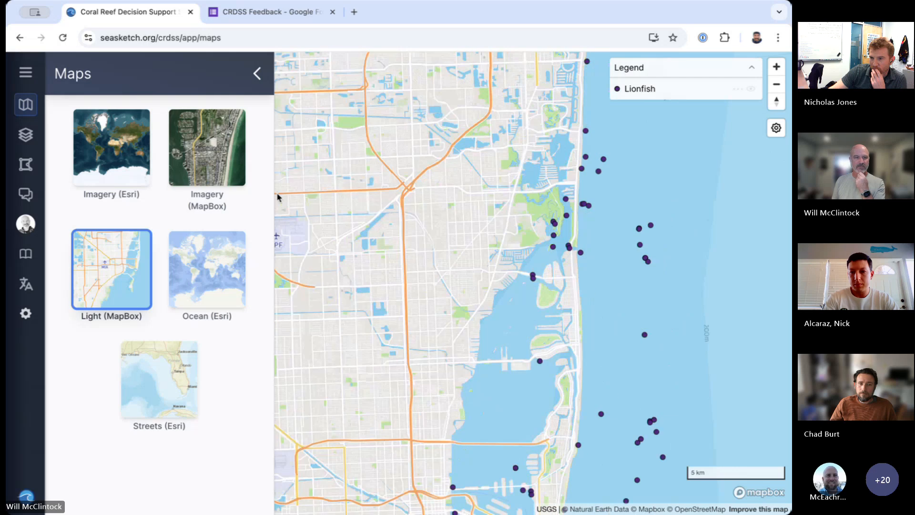
{"action": "left_click", "coordinate": [214, 285]}
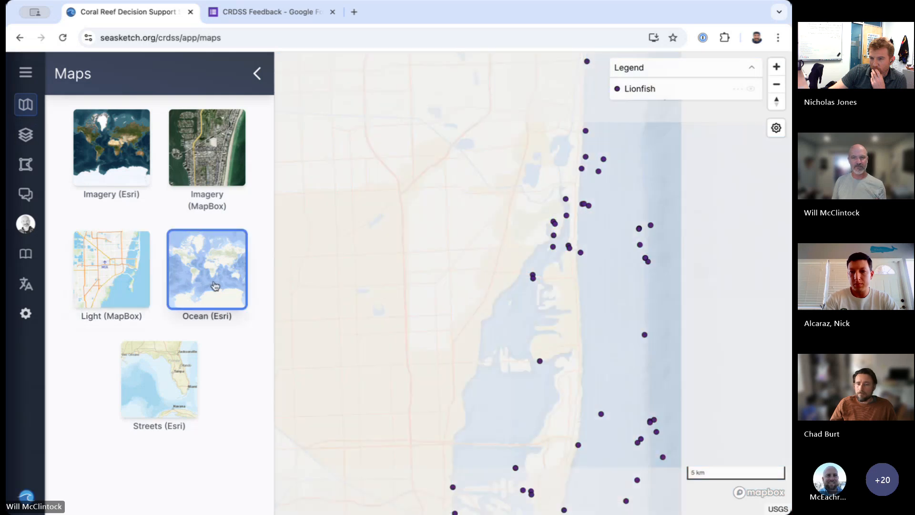
{"action": "left_click", "coordinate": [103, 269]}
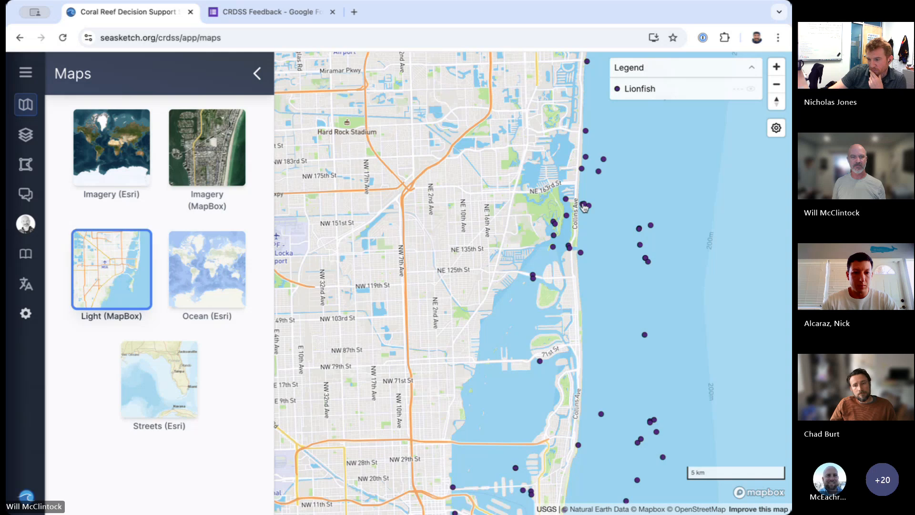
- Hide the Lionfish layer, and toggle all Fish folder layers on and off to view them along the Miami coast
{"action": "left_click", "coordinate": [26, 134]}
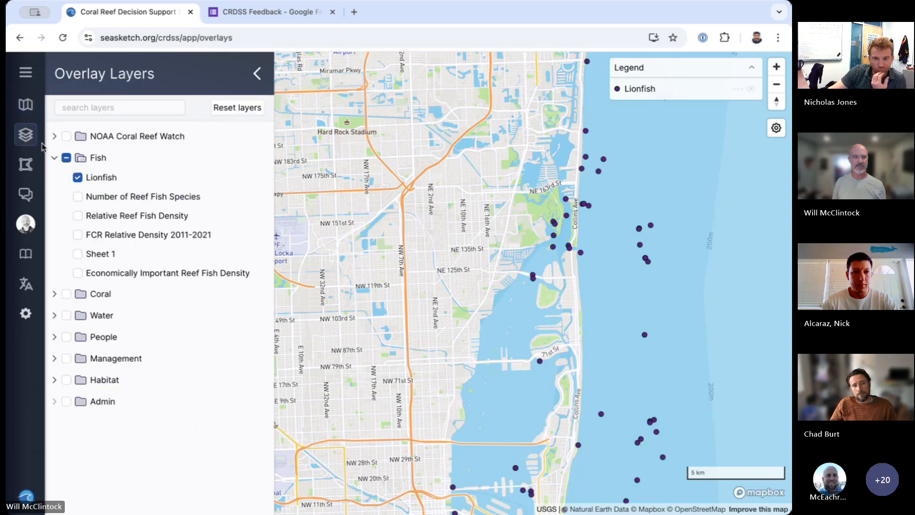
{"action": "left_click", "coordinate": [78, 177]}
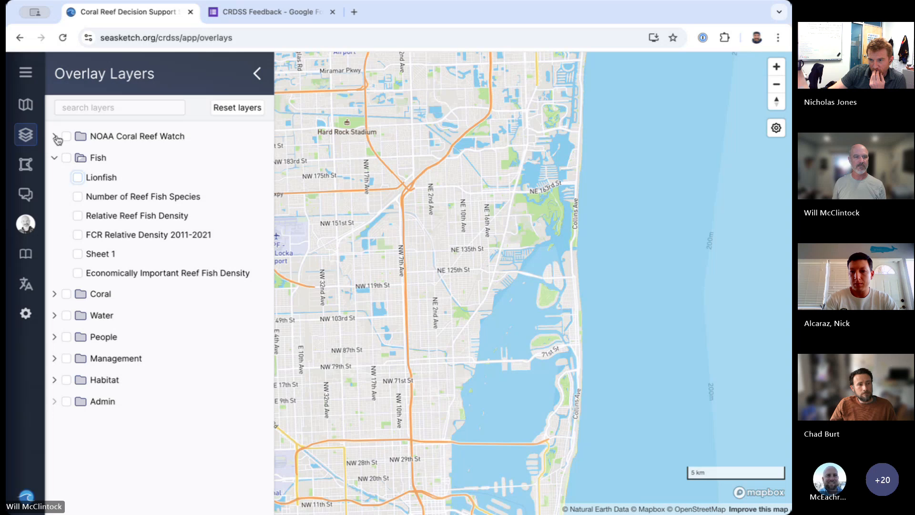
{"action": "left_click", "coordinate": [66, 157]}
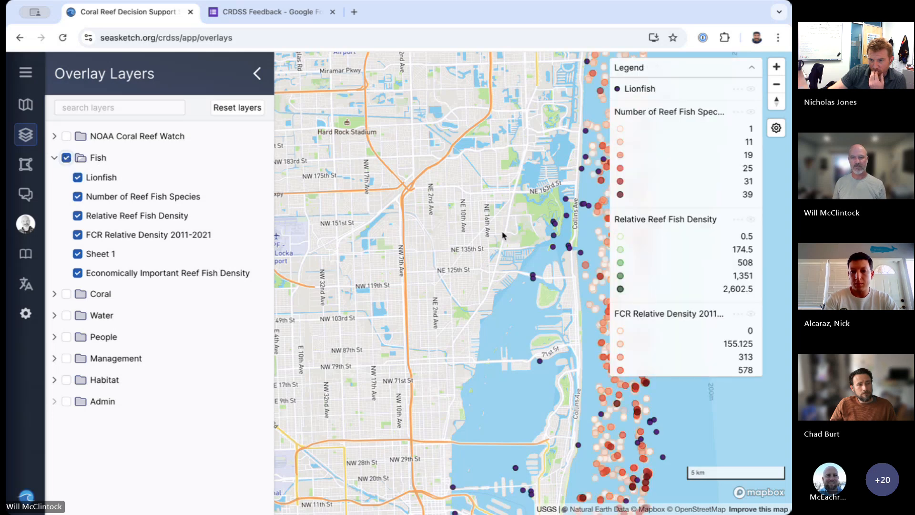
{"action": "left_click_drag", "start_coordinate": [511, 235], "coordinate": [368, 198]}
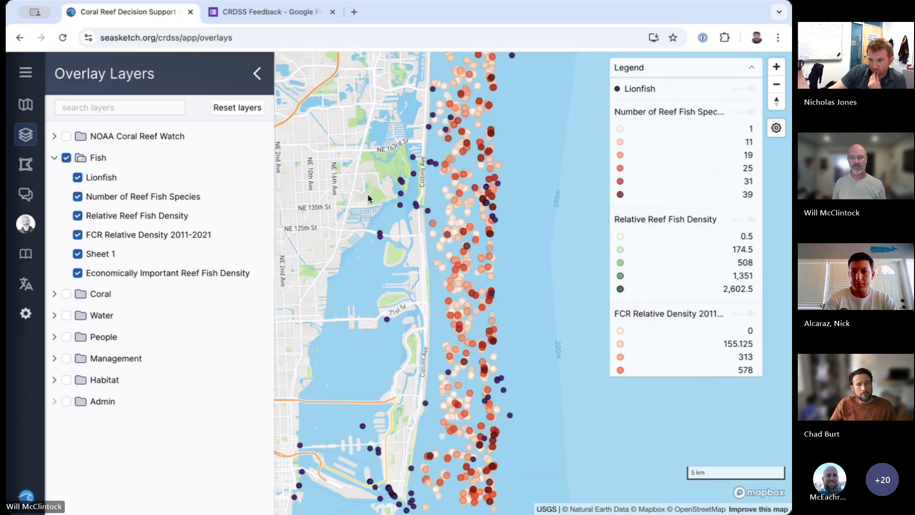
{"action": "left_click", "coordinate": [66, 158]}
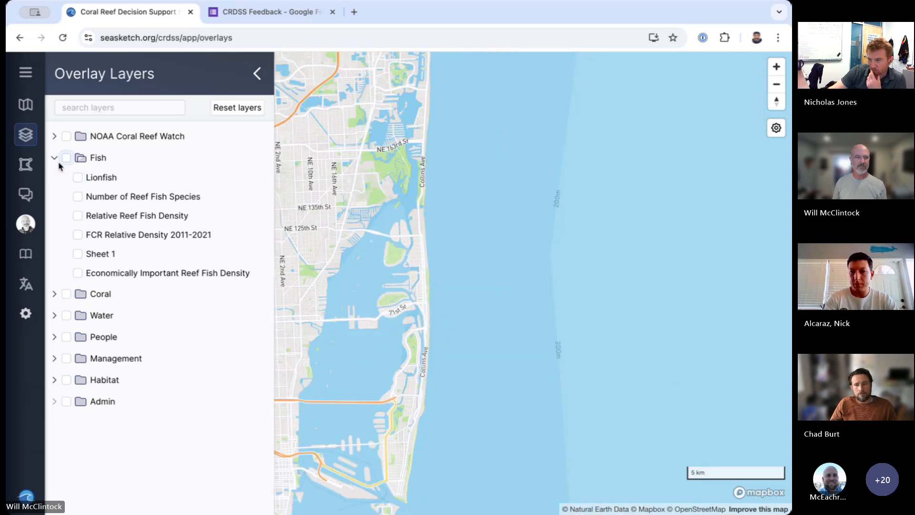
- Expand the Coral folder to list its layers, and toggle all Fish layers on and off again
{"action": "left_click", "coordinate": [56, 295]}
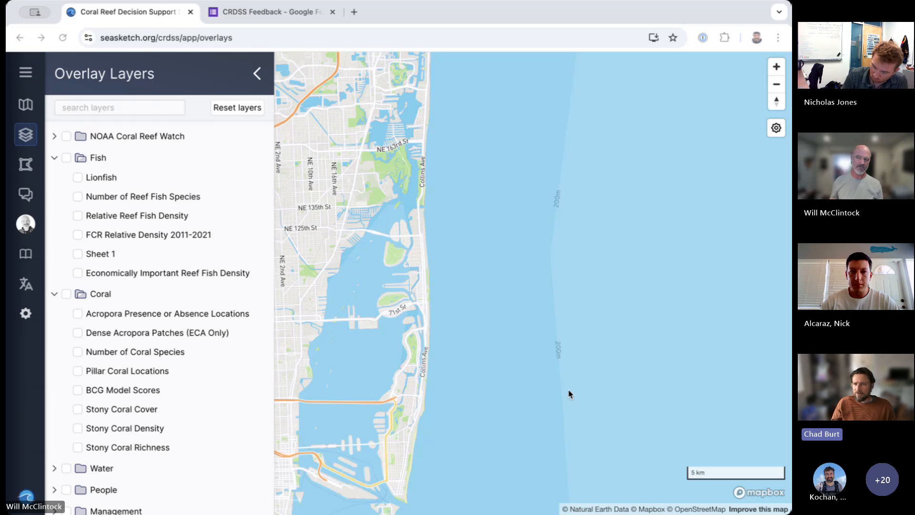
{"action": "left_click", "coordinate": [577, 15]}
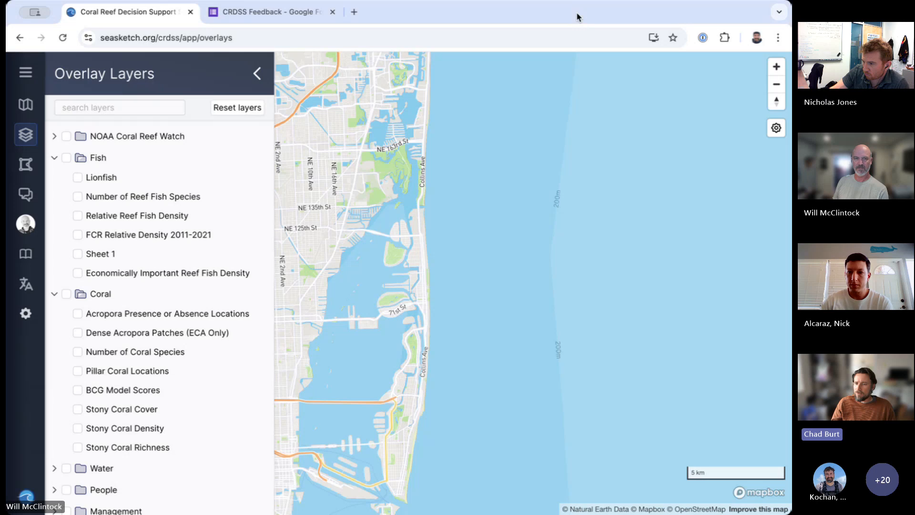
{"action": "left_click", "coordinate": [66, 159]}
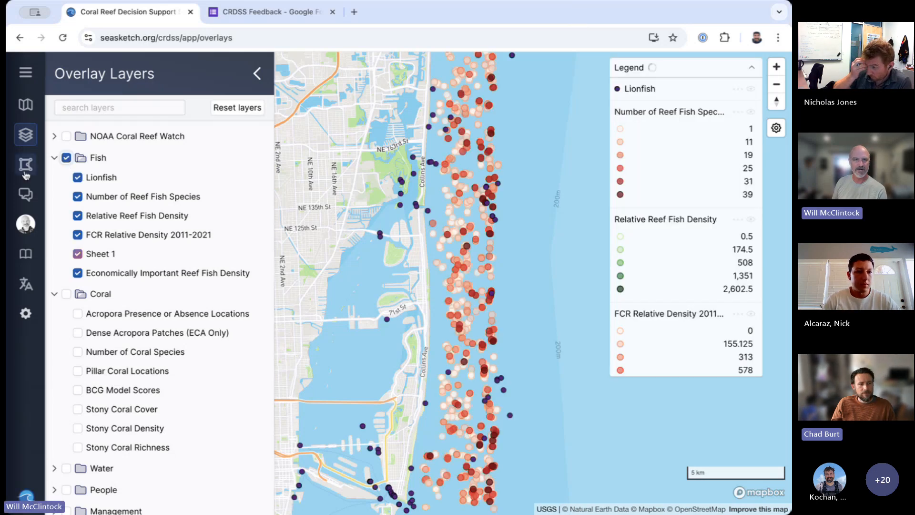
{"action": "left_click", "coordinate": [75, 159]}
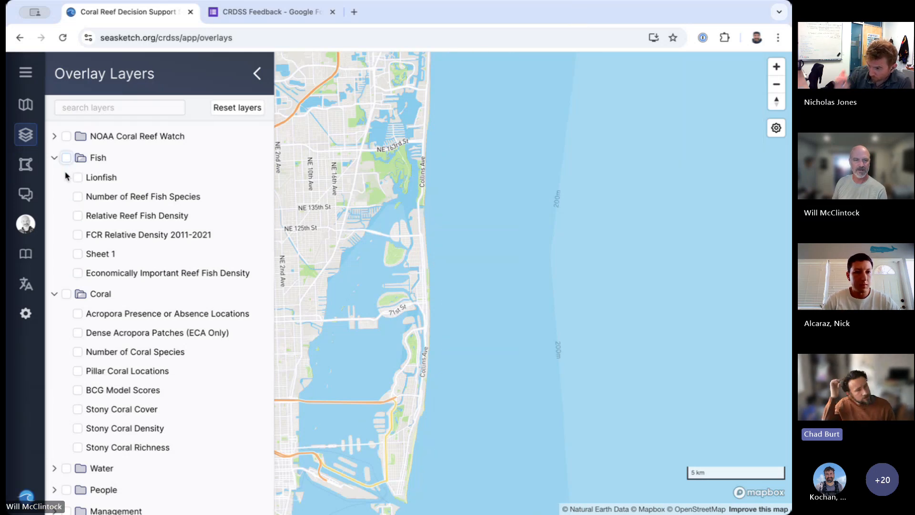
- Display all Coral folder layers, and move Acropora Presence or Absence Locations to the back and again to the front
{"action": "left_click", "coordinate": [66, 294]}
{"action": "left_click", "coordinate": [738, 89]}
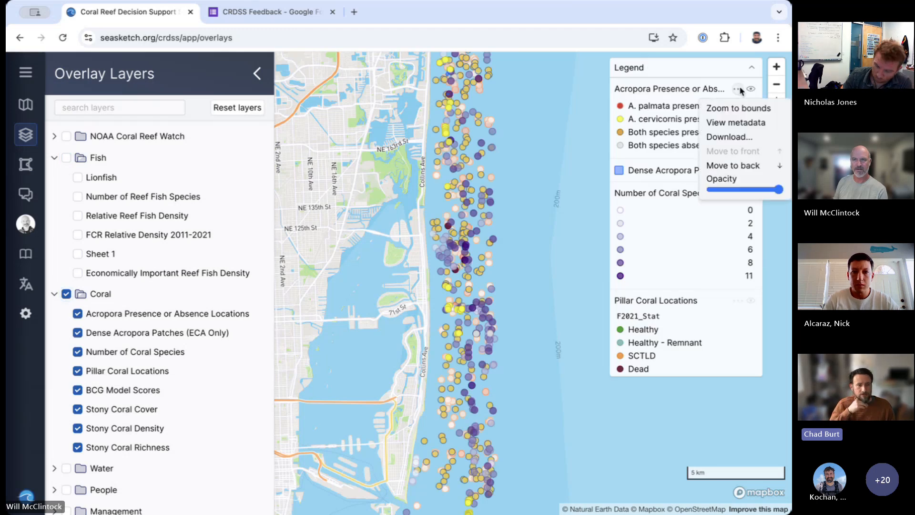
{"action": "left_click", "coordinate": [732, 166]}
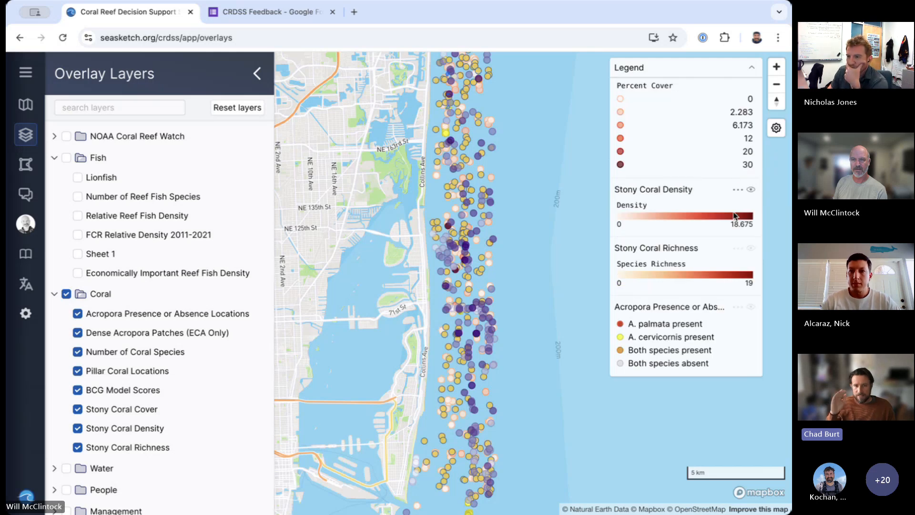
{"action": "left_click", "coordinate": [737, 307]}
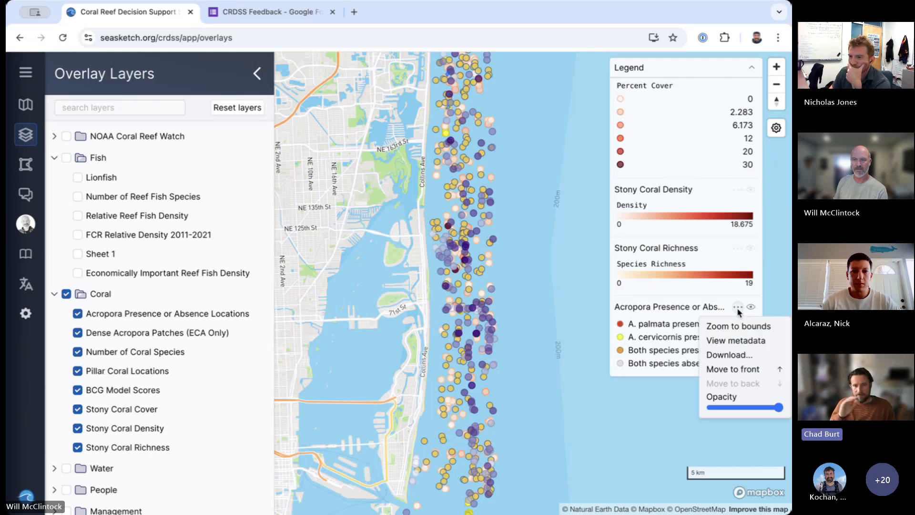
{"action": "left_click", "coordinate": [746, 372]}
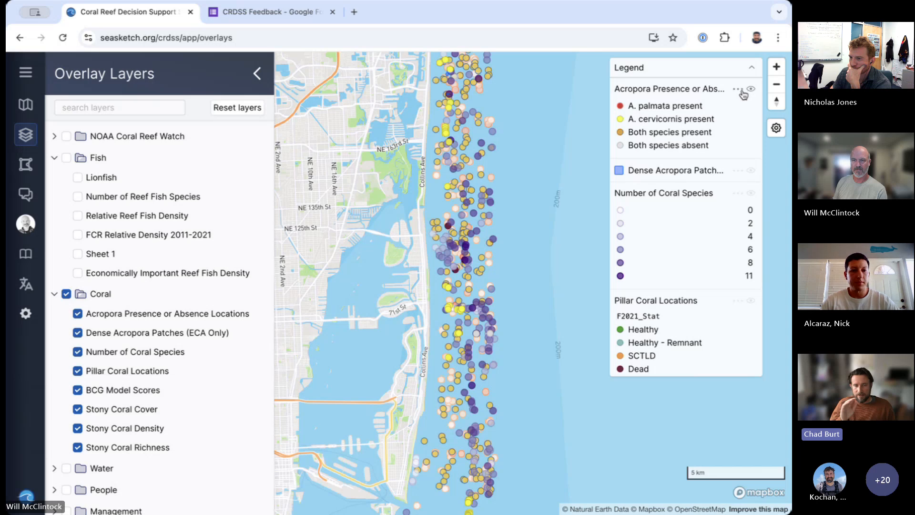
- Hide the Dense Acropora Patches, Number of Coral Species, Pillar Coral Locations and Stony Coral Cover layers using the legend
{"action": "left_click", "coordinate": [752, 172]}
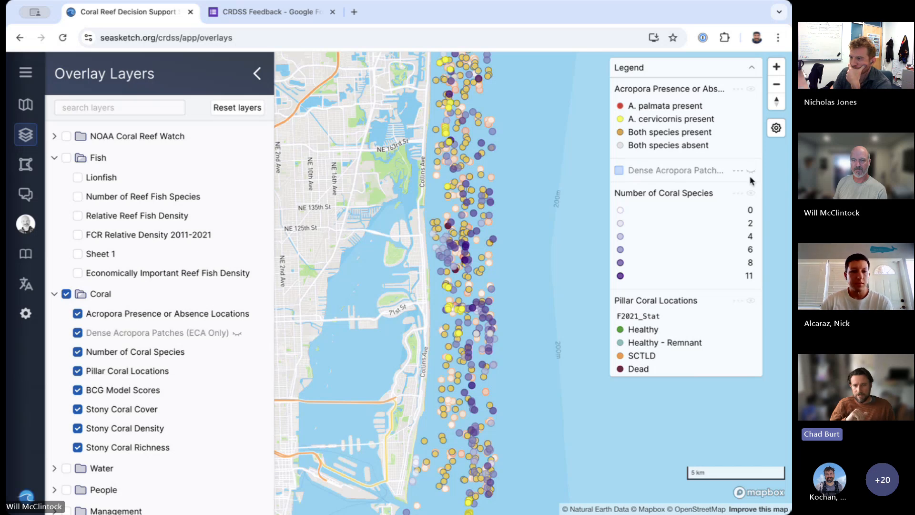
{"action": "left_click", "coordinate": [751, 193]}
{"action": "left_click", "coordinate": [752, 302]}
{"action": "scroll", "coordinate": [748, 303], "scroll_direction": "down", "scroll_amount": 6}
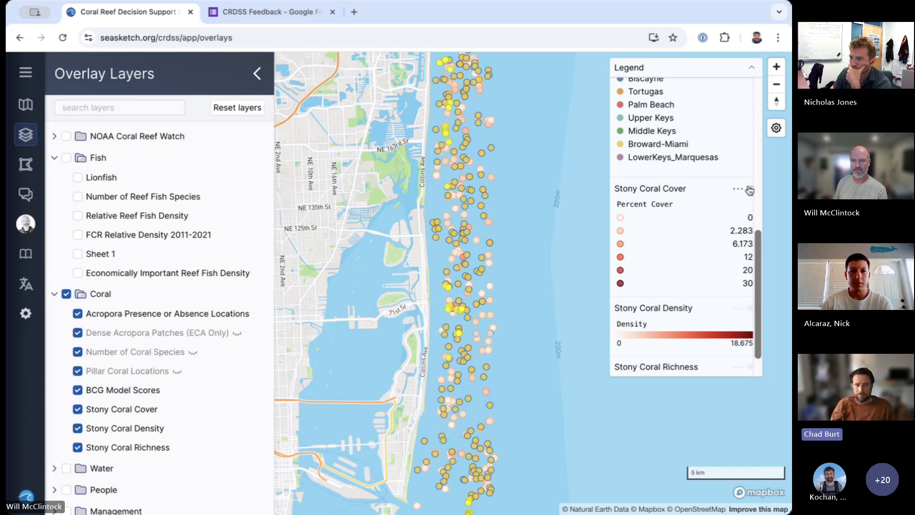
{"action": "left_click", "coordinate": [750, 189]}
- Move the Stony Coral Density layer to the front, and open the layer options of Acropora Presence or Absence Locations
{"action": "left_click", "coordinate": [738, 309]}
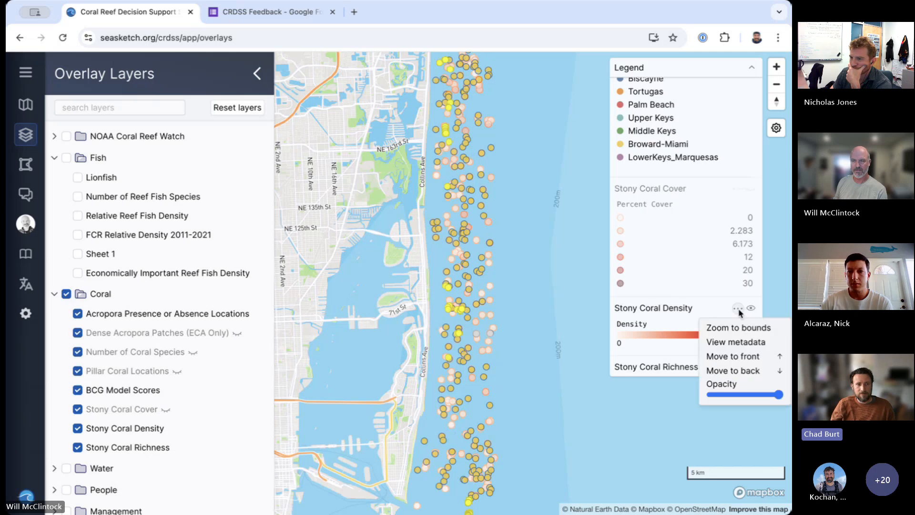
{"action": "left_click", "coordinate": [744, 362]}
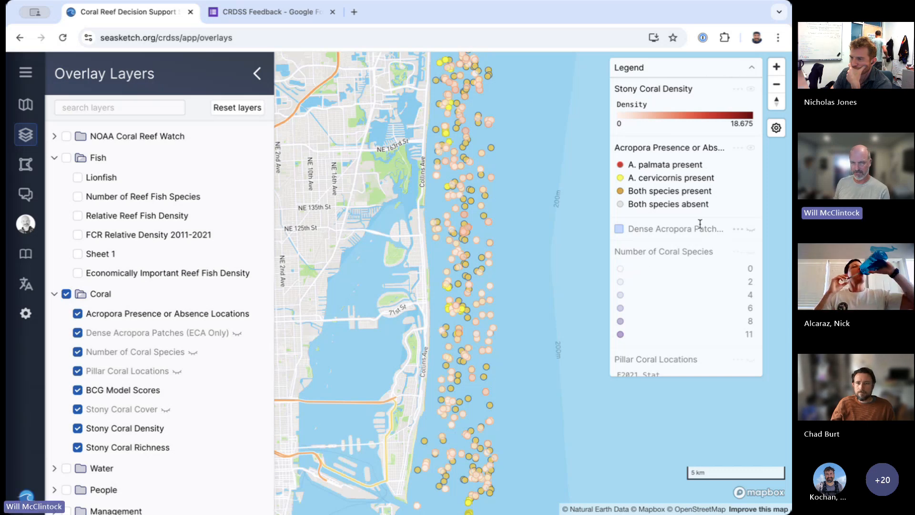
{"action": "left_click", "coordinate": [738, 147]}
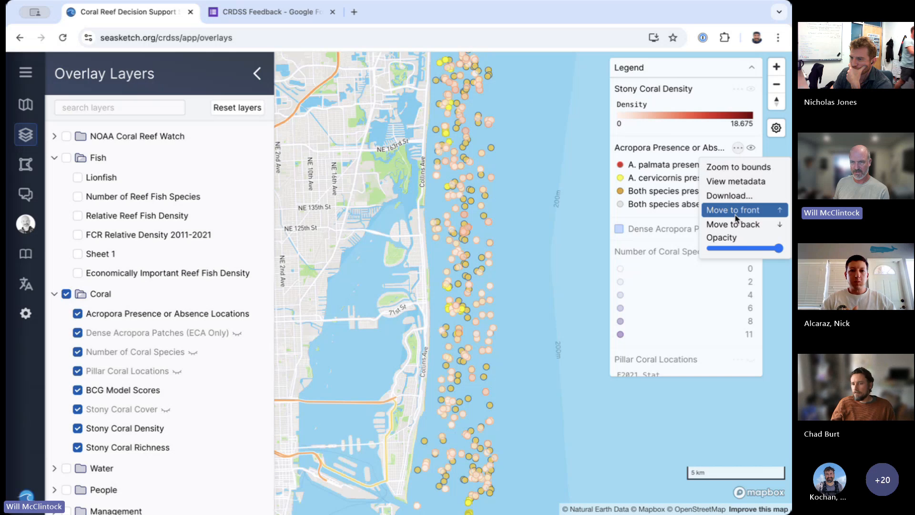
{"action": "right_click", "coordinate": [135, 317]}
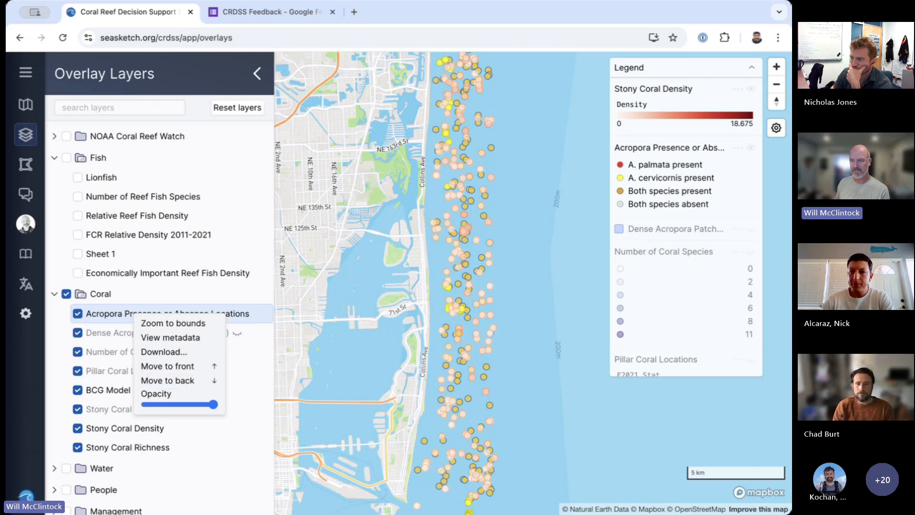
- Dismiss the Acropora layer options and turn off all layers in the Coral folder
{"action": "left_click", "coordinate": [564, 224]}
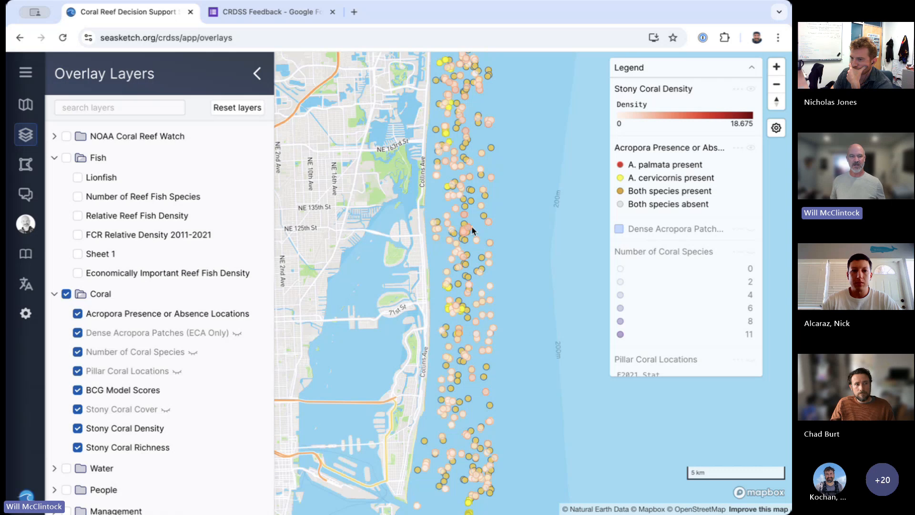
{"action": "left_click", "coordinate": [66, 294]}
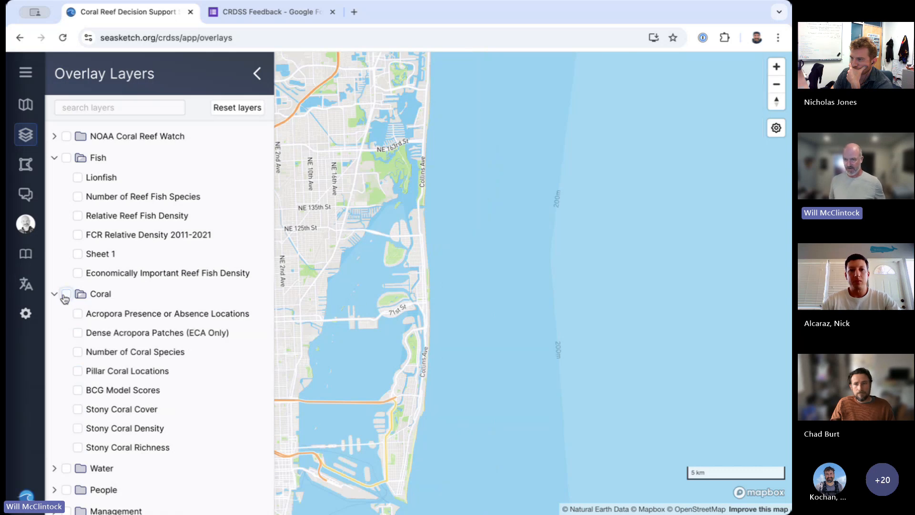
{"action": "left_click_drag", "start_coordinate": [433, 270], "coordinate": [531, 236]}
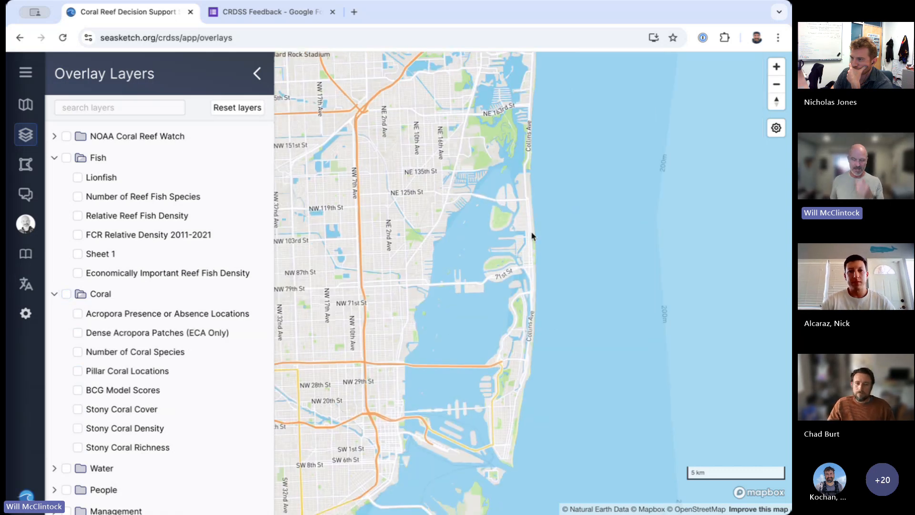
- View the metadata of the Acropora Presence or Absence Locations layer, including its use constraints and attribute information, and close it
{"action": "right_click", "coordinate": [148, 321]}
{"action": "left_click", "coordinate": [180, 347]}
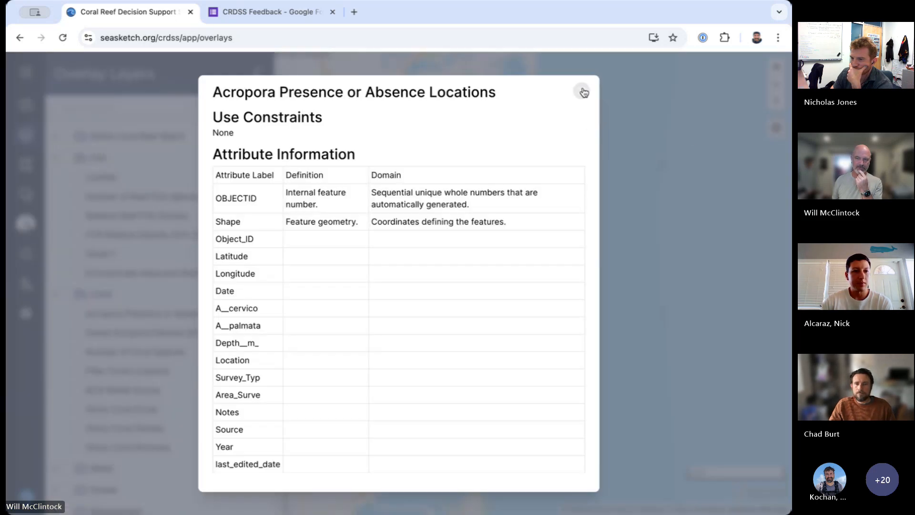
{"action": "left_click", "coordinate": [583, 92]}
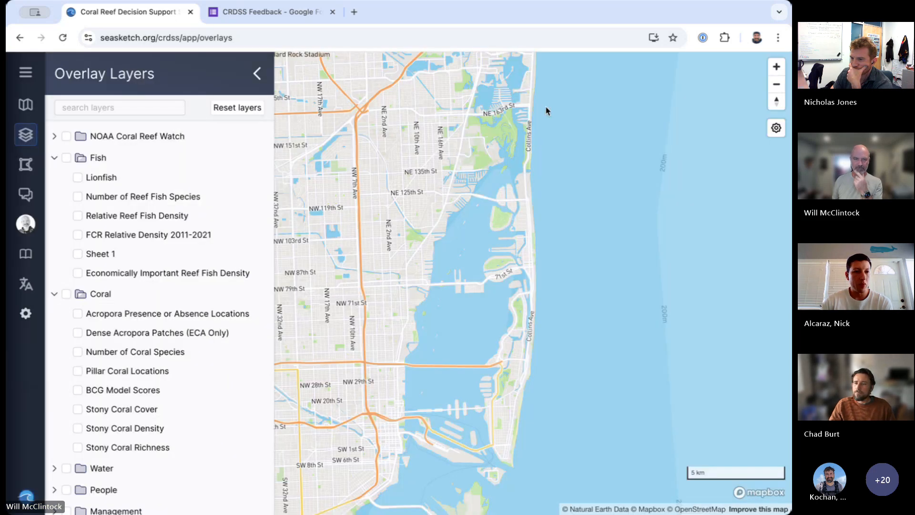
- Collapse the Fish and Coral folders and open the sketching tools
{"action": "left_click", "coordinate": [56, 161]}
{"action": "left_click", "coordinate": [54, 179]}
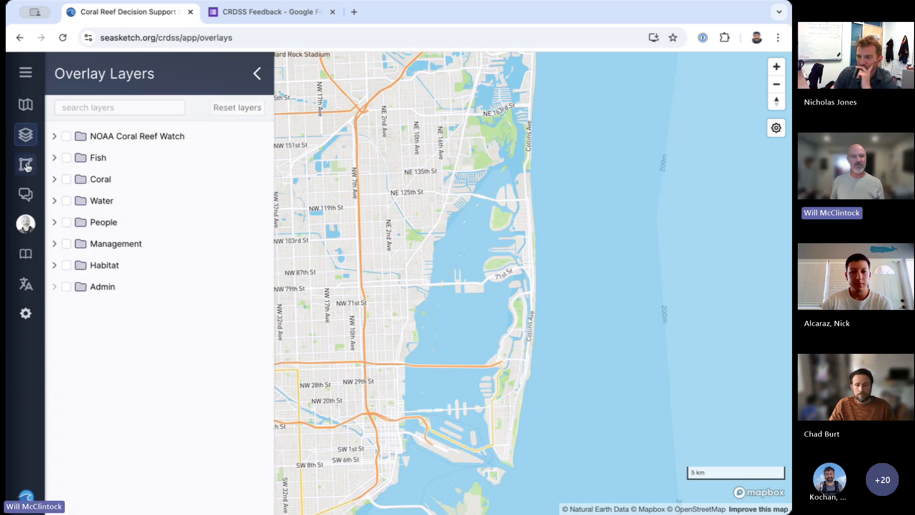
{"action": "left_click", "coordinate": [26, 165]}
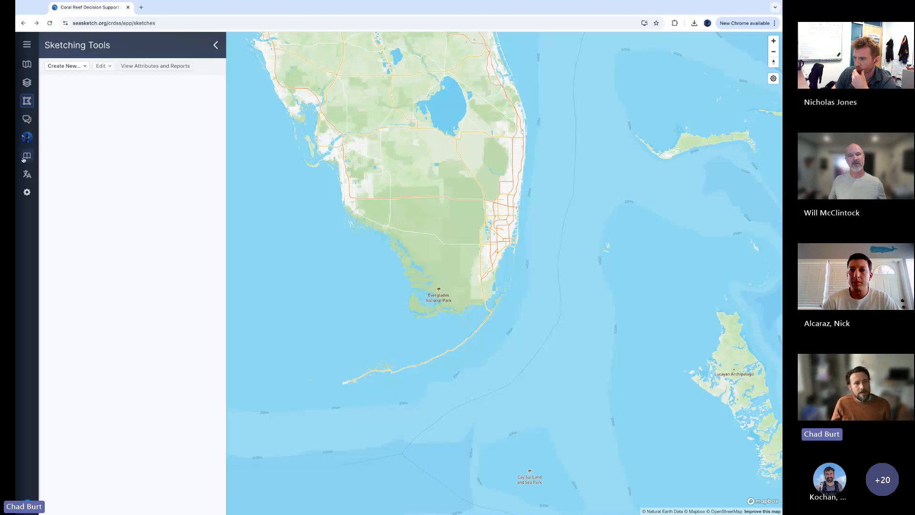
- Look at the overlay layers briefly, return to the sketching tools, and start a new Filtered Restoration Site Cells sketch
{"action": "left_click", "coordinate": [28, 84]}
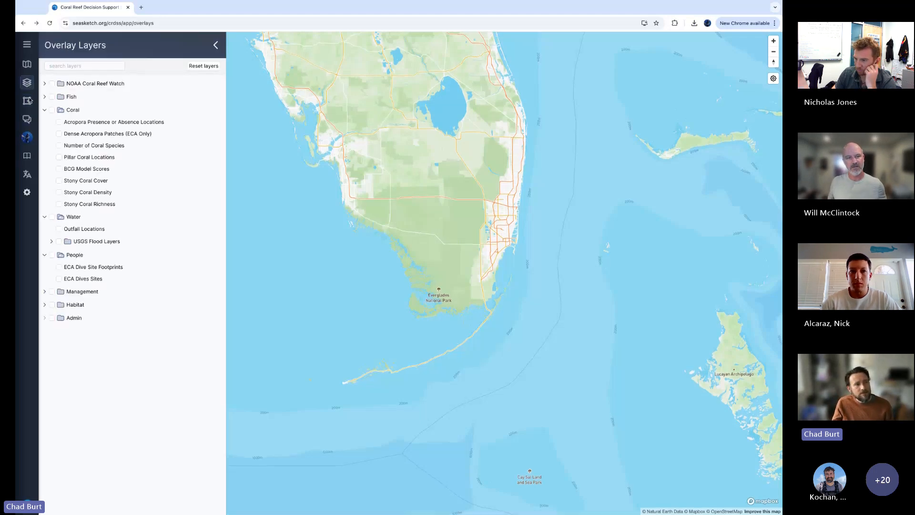
{"action": "left_click", "coordinate": [27, 45]}
{"action": "left_click", "coordinate": [58, 103]}
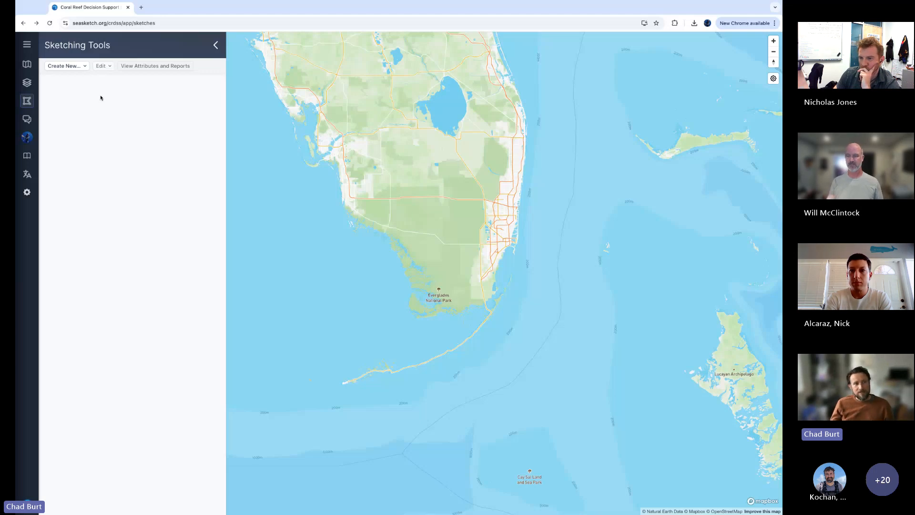
{"action": "left_click", "coordinate": [84, 68]}
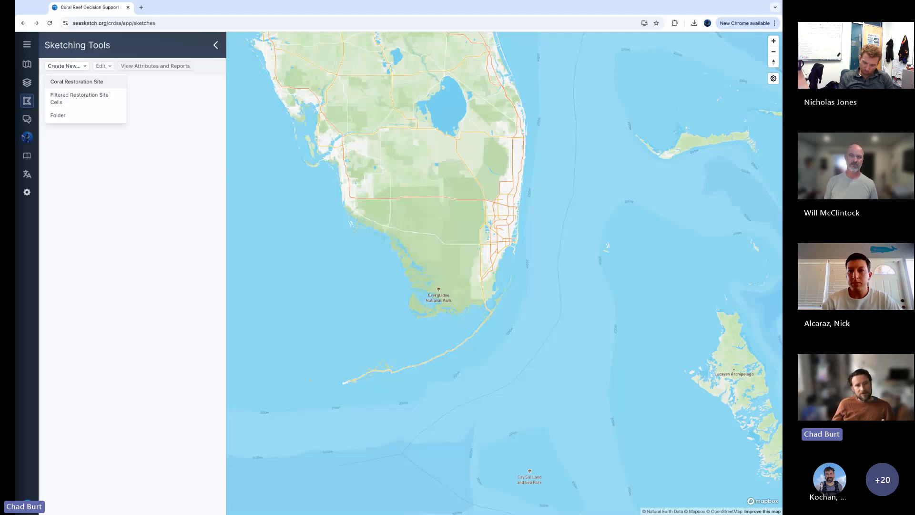
{"action": "left_click", "coordinate": [98, 101]}
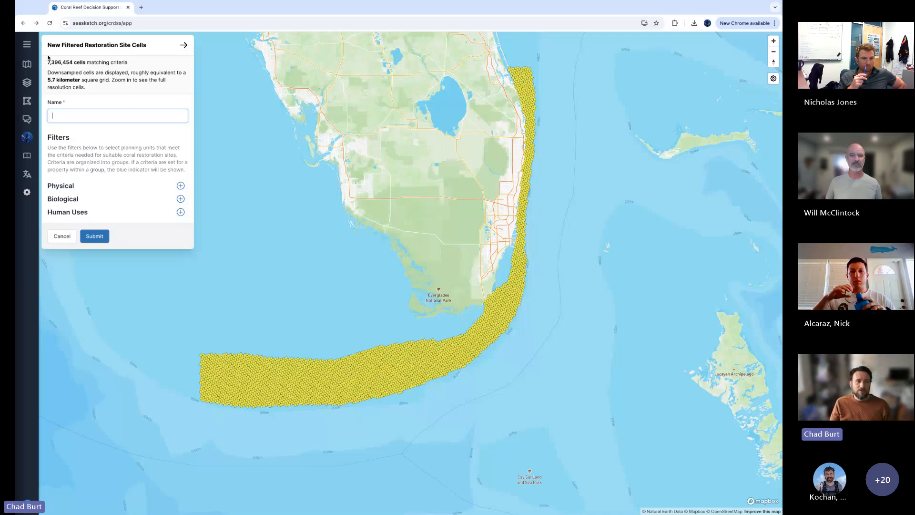
- Examine the matching cell count and how the grid cell size changes from the regional view to full resolution along the coast
{"action": "left_click_drag", "start_coordinate": [46, 61], "coordinate": [127, 62]}
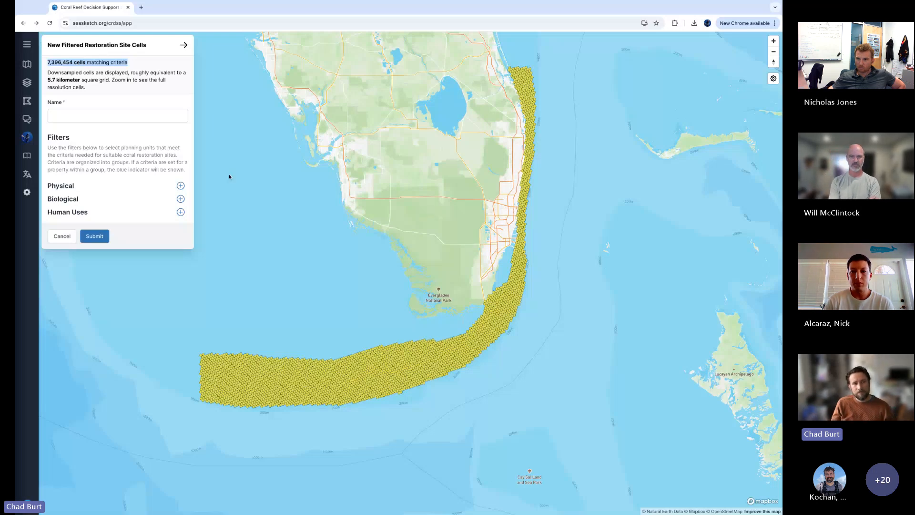
{"action": "left_click", "coordinate": [91, 93]}
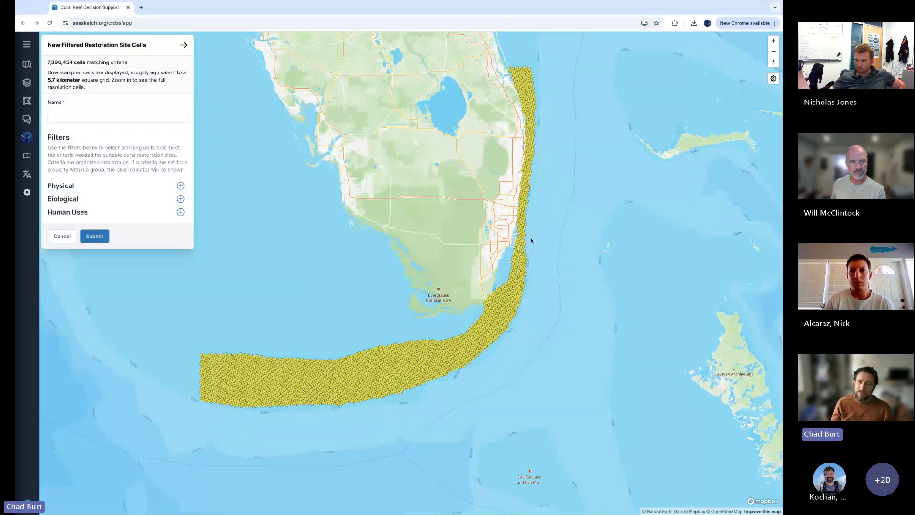
{"action": "left_click_drag", "start_coordinate": [528, 192], "coordinate": [515, 241]}
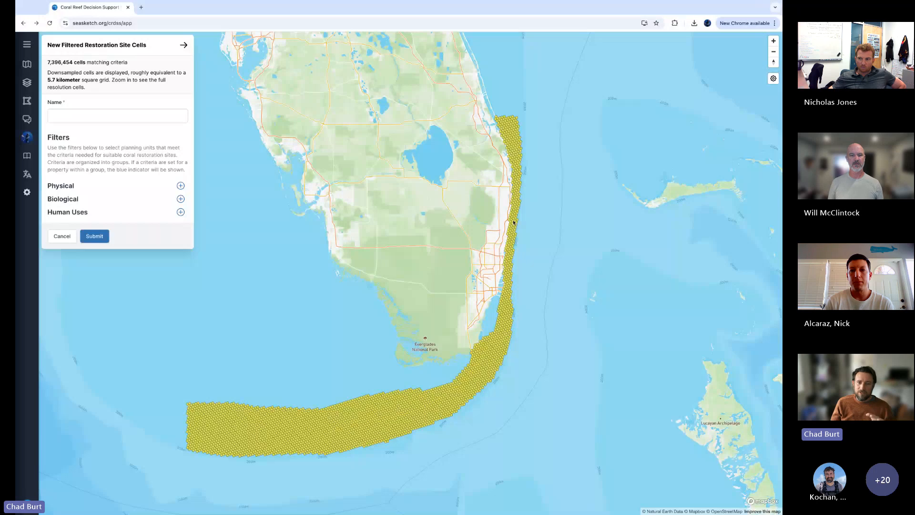
{"action": "scroll", "coordinate": [512, 233], "scroll_direction": "down", "scroll_amount": 3}
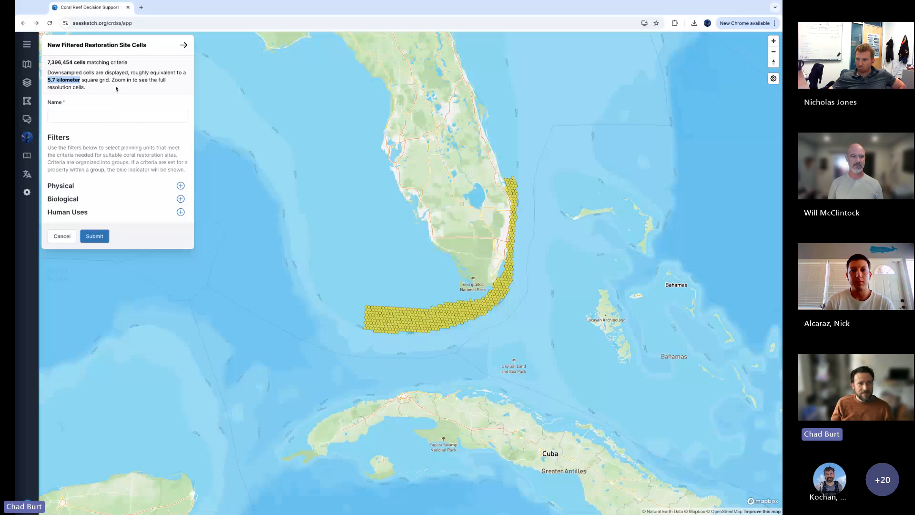
{"action": "scroll", "coordinate": [510, 244], "scroll_direction": "up", "scroll_amount": 3}
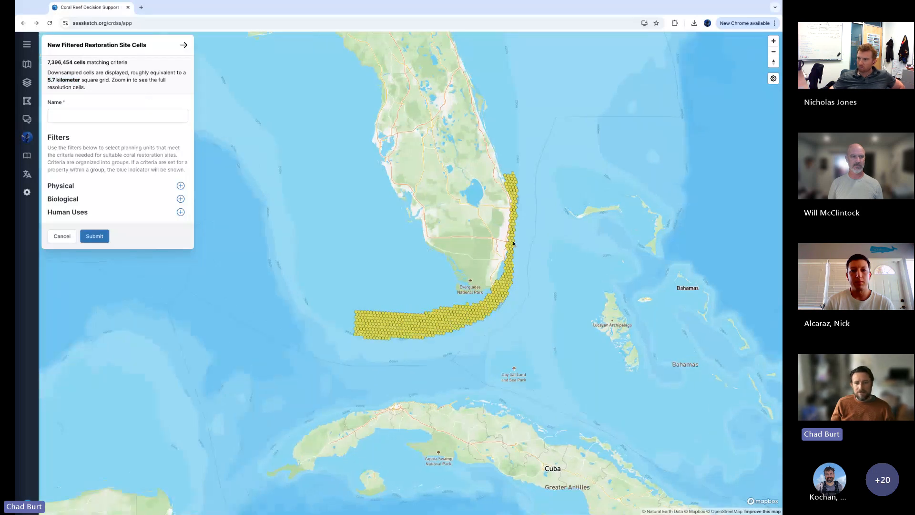
{"action": "scroll", "coordinate": [510, 243], "scroll_direction": "up", "scroll_amount": 5}
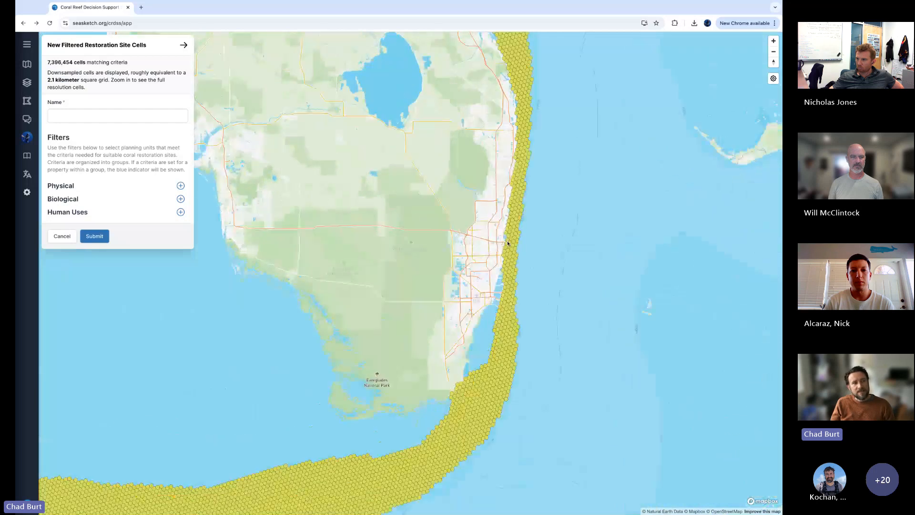
{"action": "scroll", "coordinate": [493, 239], "scroll_direction": "up", "scroll_amount": 3}
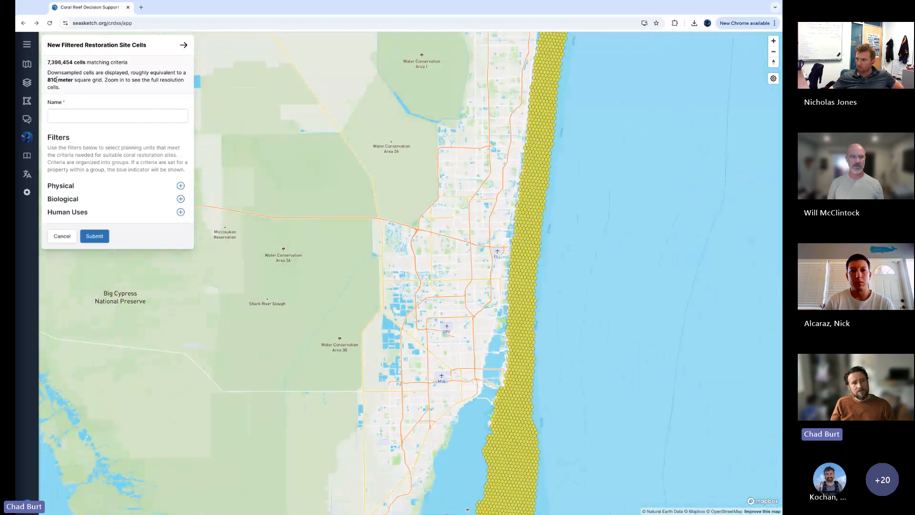
{"action": "left_click_drag", "start_coordinate": [48, 80], "coordinate": [91, 80]}
{"action": "left_click", "coordinate": [119, 91]}
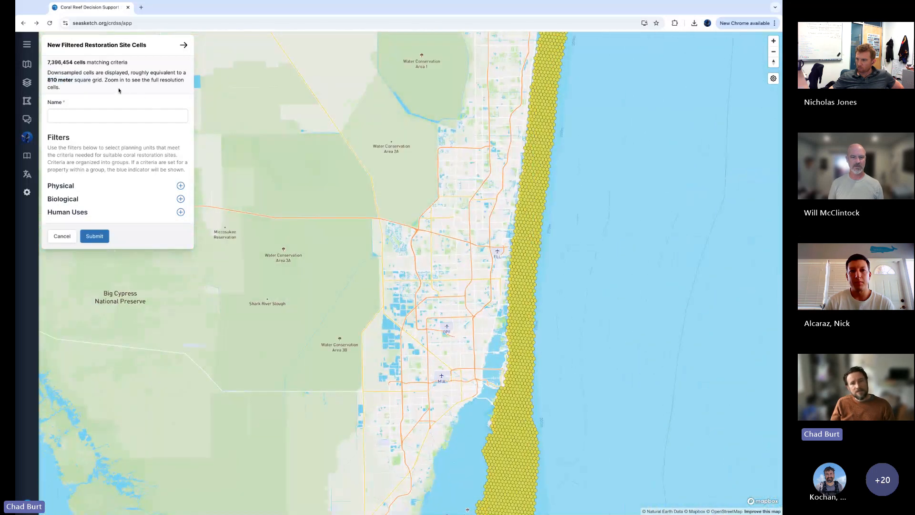
{"action": "scroll", "coordinate": [534, 201], "scroll_direction": "up", "scroll_amount": 5}
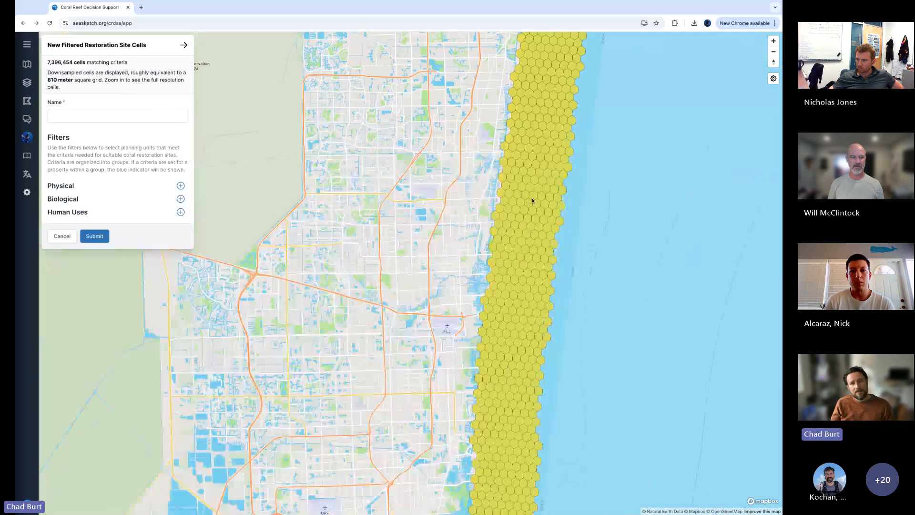
{"action": "scroll", "coordinate": [495, 197], "scroll_direction": "up", "scroll_amount": 3}
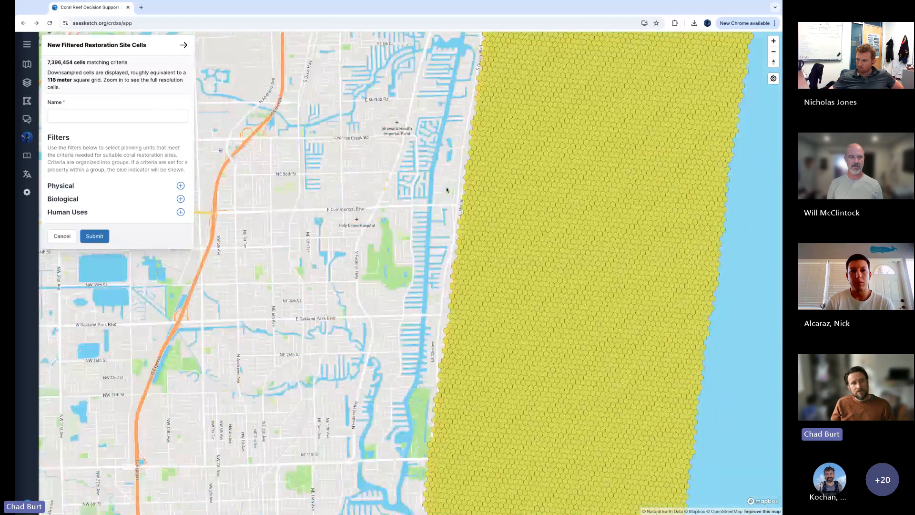
{"action": "scroll", "coordinate": [475, 201], "scroll_direction": "up", "scroll_amount": 3}
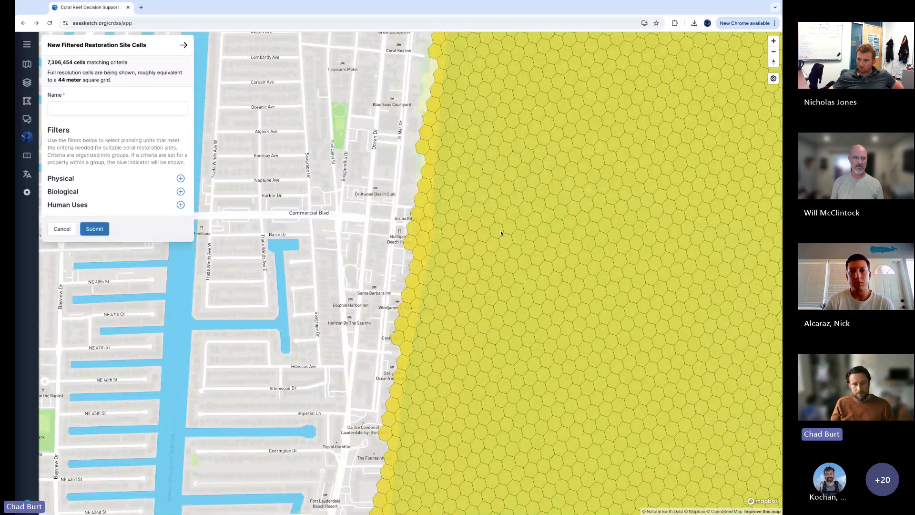
{"action": "scroll", "coordinate": [501, 232], "scroll_direction": "down", "scroll_amount": 10}
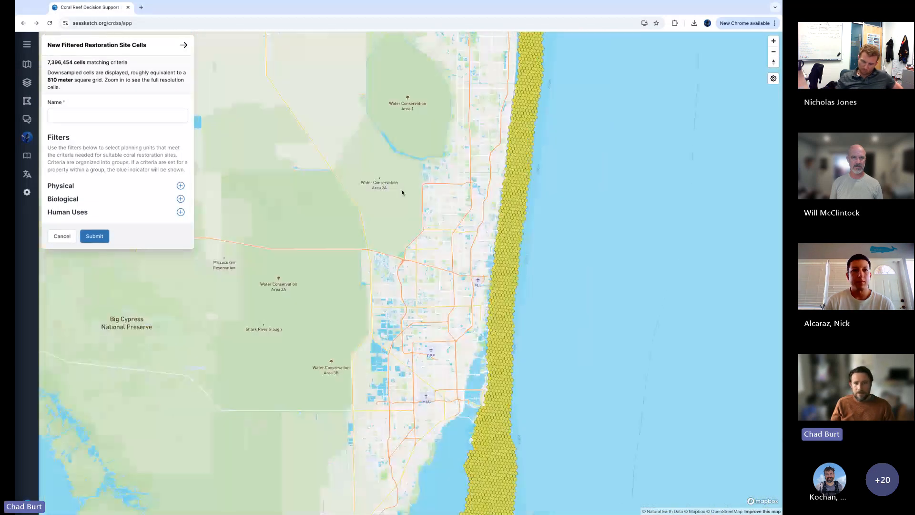
{"action": "scroll", "coordinate": [494, 224], "scroll_direction": "down", "scroll_amount": 5}
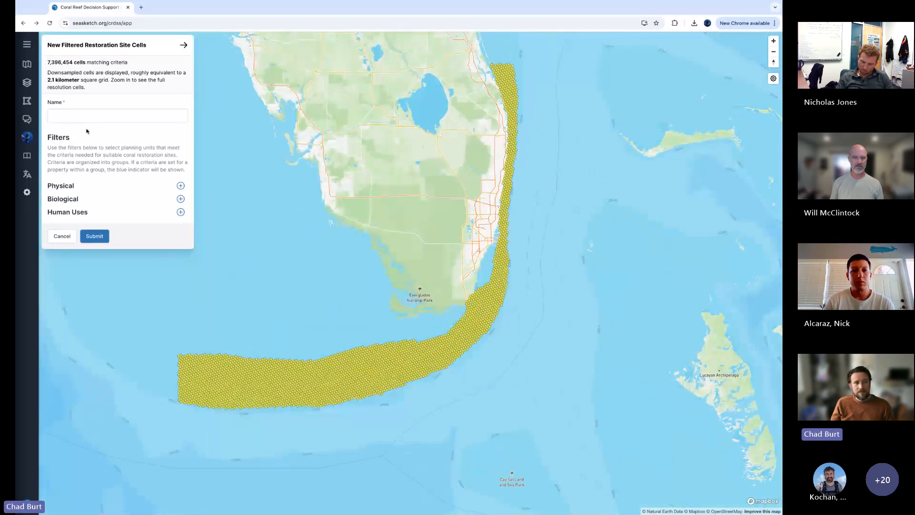
- Name the new sketch "Restoration Site Suitability Design A"
{"action": "left_click", "coordinate": [53, 116]}
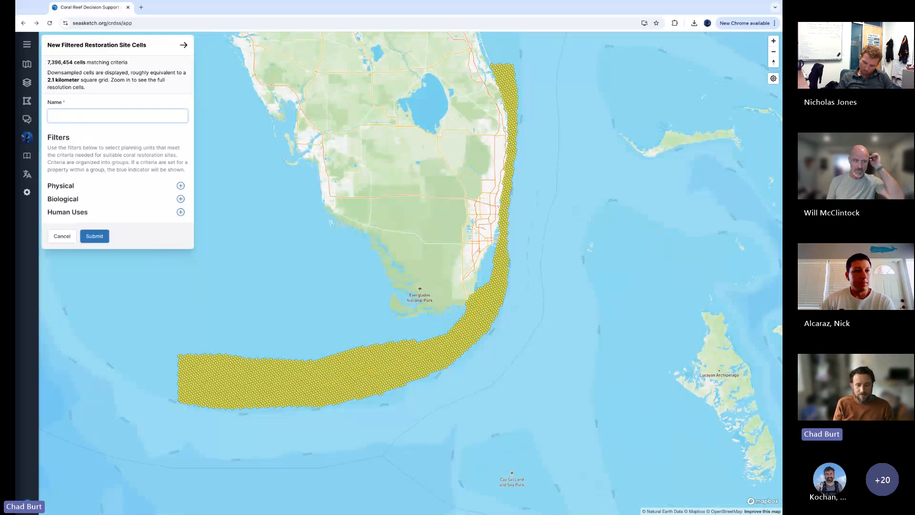
{"action": "type", "text": "Restor"}
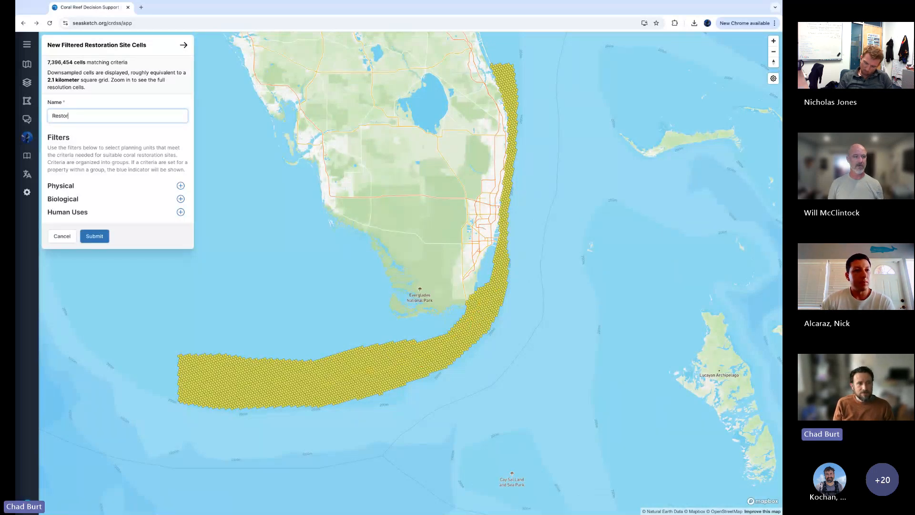
{"action": "type", "text": "ation Site Sui"}
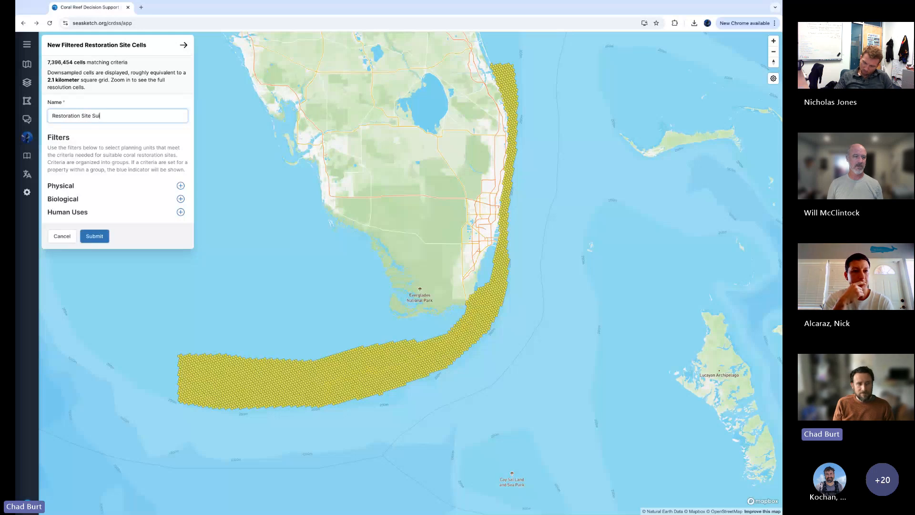
{"action": "type", "text": "tability "}
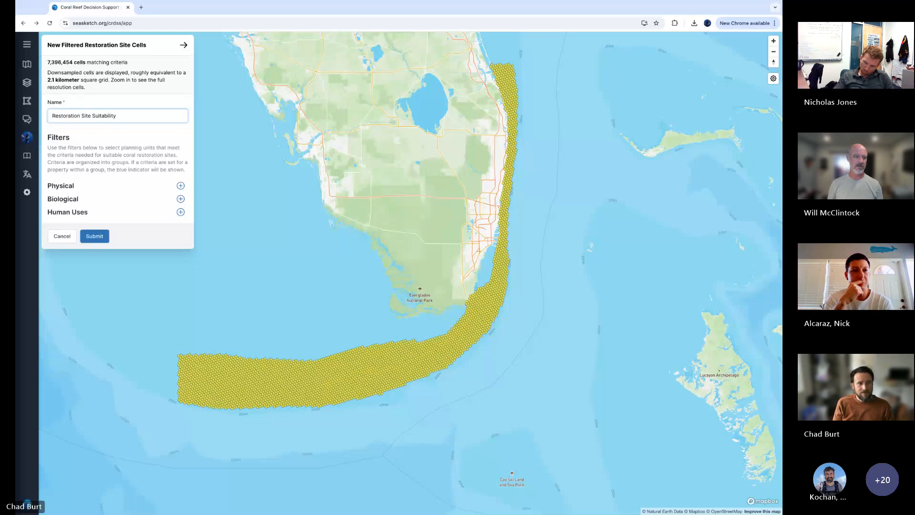
{"action": "type", "text": "Design A"}
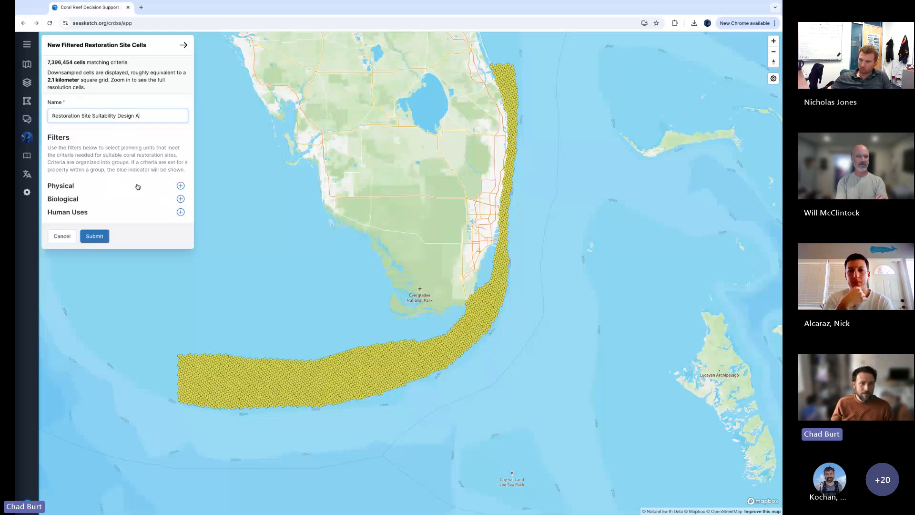
- Enable the Shore Distance (miles) filter in the Physical group, set its maximum to 3.5, and inspect the filtered cells along the coast
{"action": "left_click", "coordinate": [77, 188]}
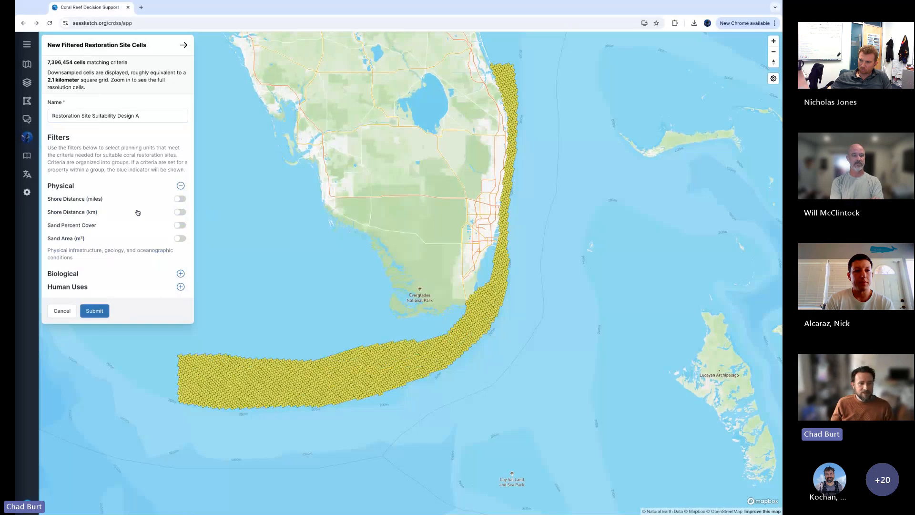
{"action": "left_click", "coordinate": [180, 199]}
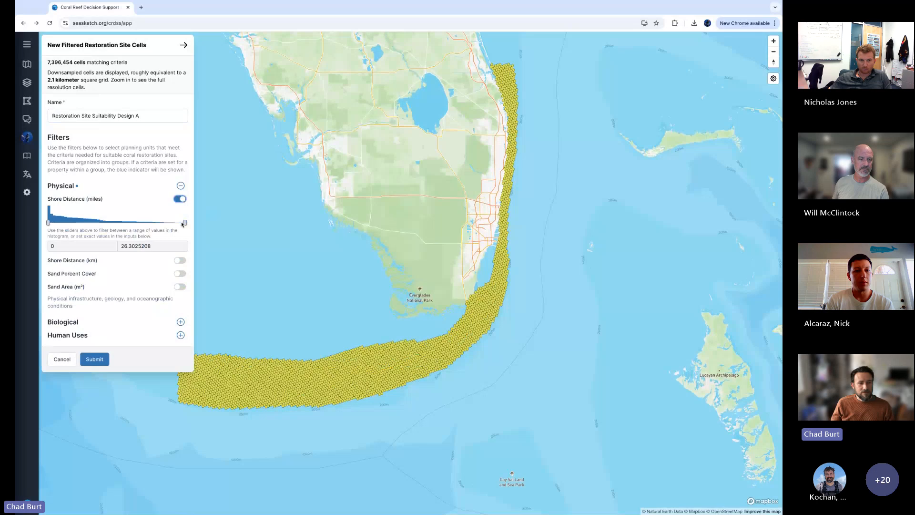
{"action": "left_click_drag", "start_coordinate": [184, 223], "coordinate": [64, 223]}
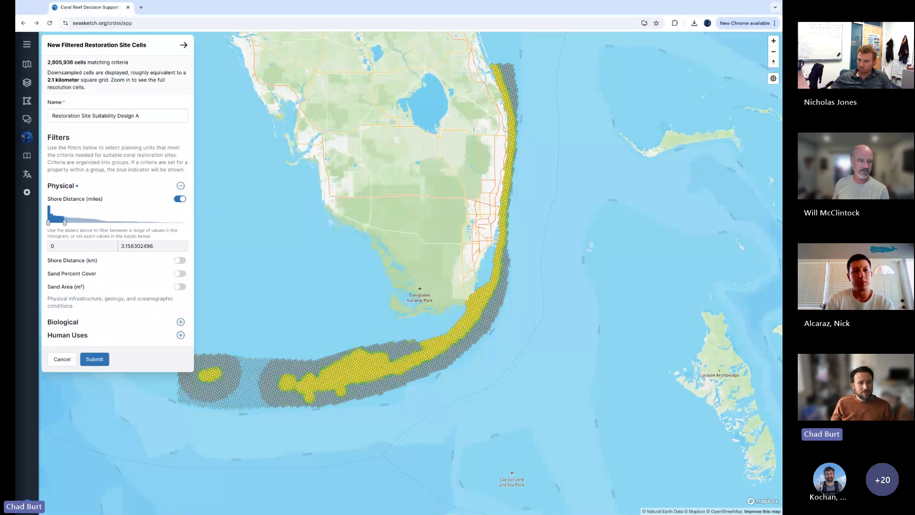
{"action": "double_click", "coordinate": [147, 247]}
{"action": "type", "text": "3.5"}
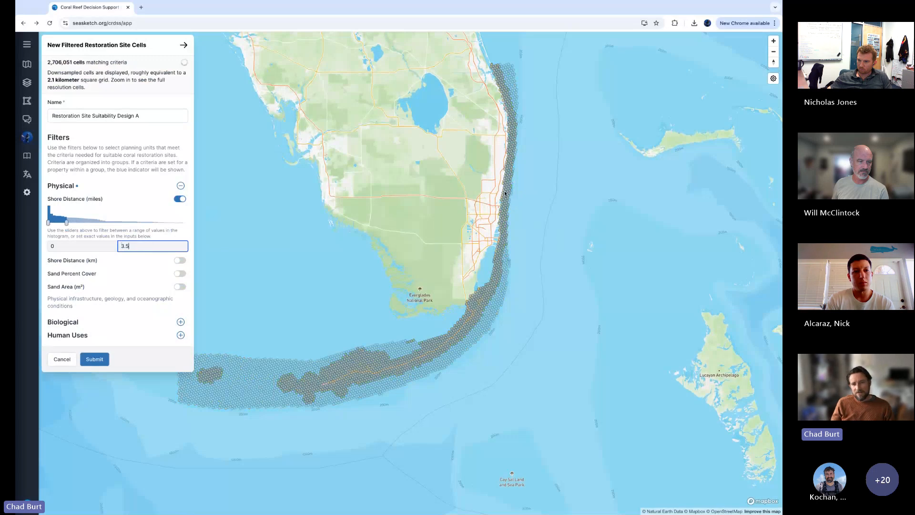
{"action": "scroll", "coordinate": [505, 204], "scroll_direction": "up", "scroll_amount": 5}
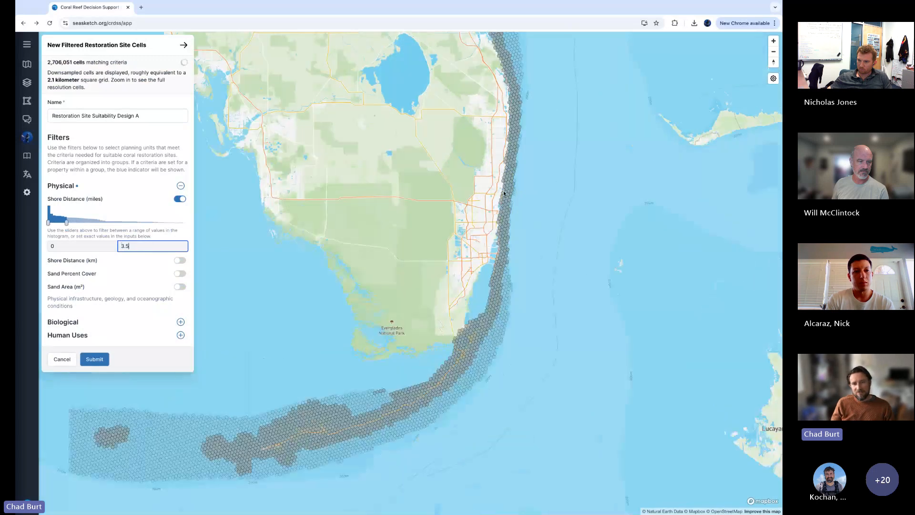
{"action": "scroll", "coordinate": [504, 204], "scroll_direction": "down", "scroll_amount": 3}
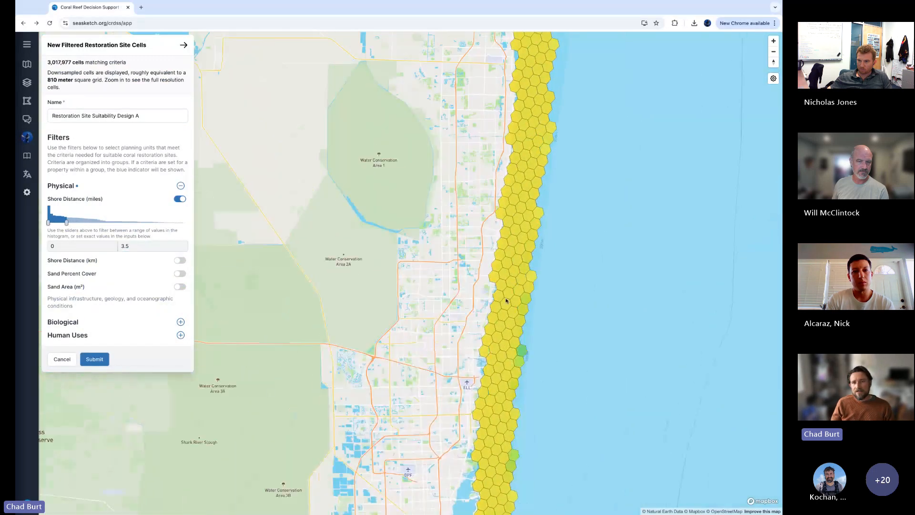
- Set the minimum of the Shore Distance (miles) filter to 0.5 and check the filtered cells along the coast
{"action": "left_click_drag", "start_coordinate": [522, 112], "coordinate": [520, 164]}
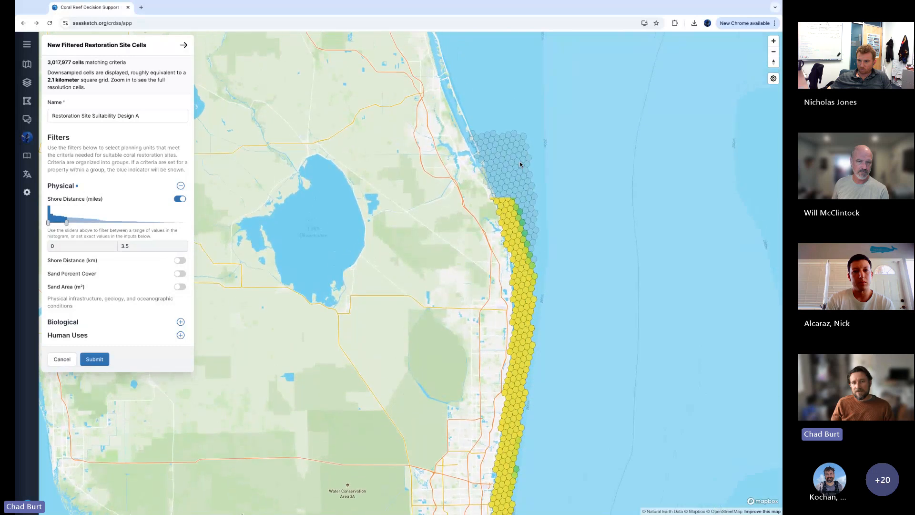
{"action": "left_click", "coordinate": [71, 247]}
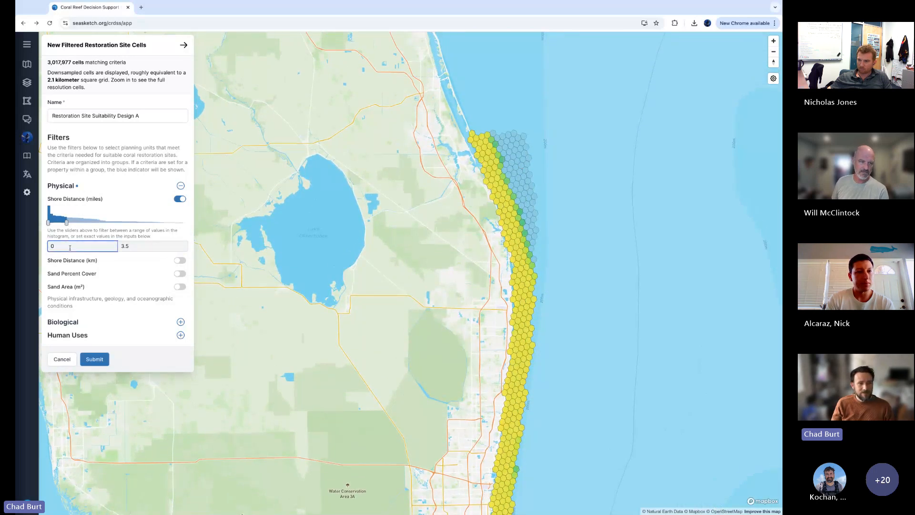
{"action": "type", "text": ".5"}
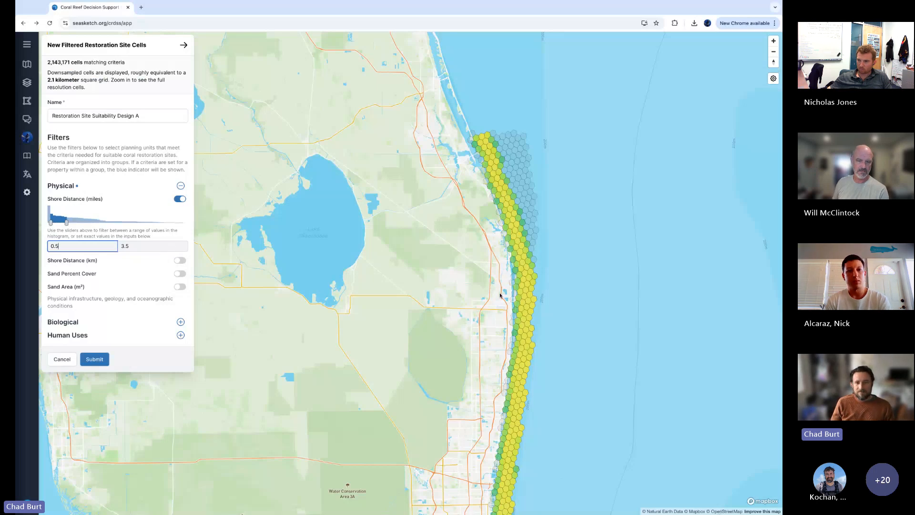
{"action": "left_click_drag", "start_coordinate": [521, 371], "coordinate": [534, 299]}
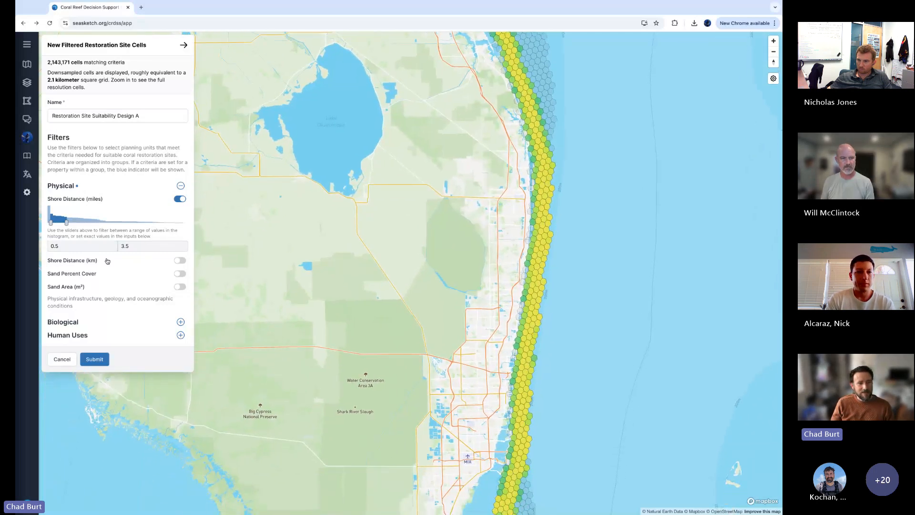
- Try adjusting the Shore Distance (miles) minimum with the histogram slider, and reset it to exactly 0.5
{"action": "left_click", "coordinate": [51, 225]}
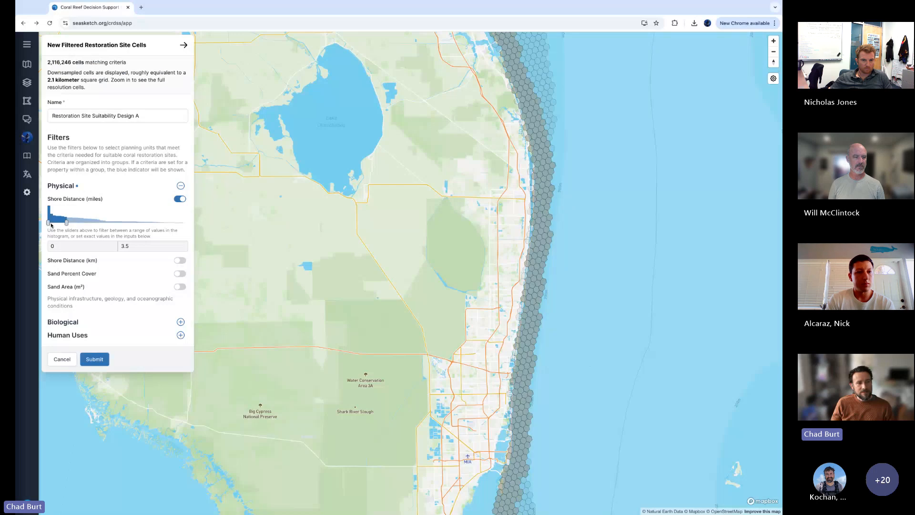
{"action": "double_click", "coordinate": [69, 245]}
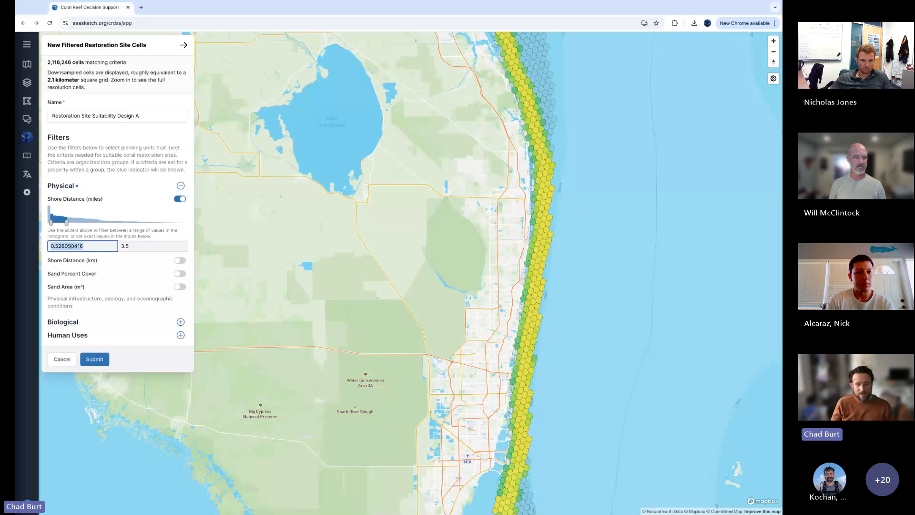
{"action": "type", "text": "0.5"}
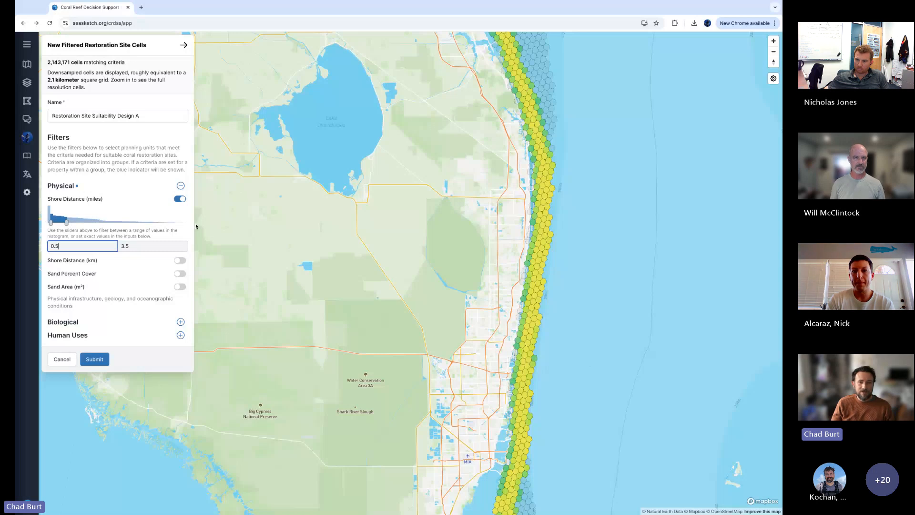
- Compare the cells across the whole region with the Shore Distance (miles) filter off and on, leaving it enabled
{"action": "scroll", "coordinate": [427, 364], "scroll_direction": "down", "scroll_amount": 5}
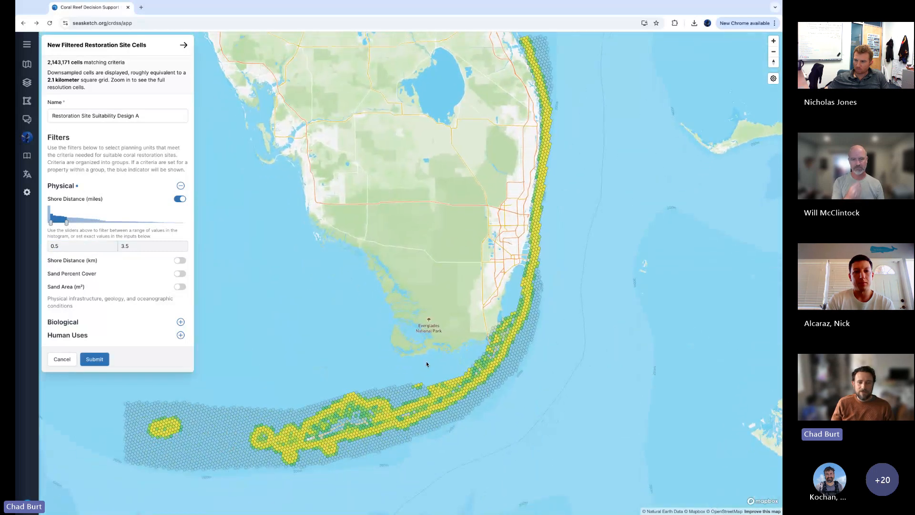
{"action": "scroll", "coordinate": [473, 279], "scroll_direction": "down", "scroll_amount": 1}
{"action": "left_click_drag", "start_coordinate": [487, 262], "coordinate": [448, 289]}
{"action": "scroll", "coordinate": [490, 238], "scroll_direction": "up", "scroll_amount": 1}
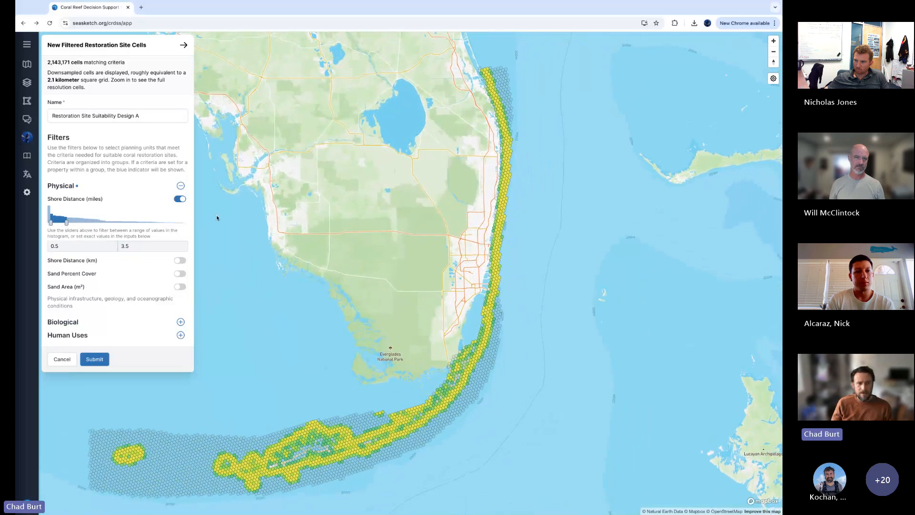
{"action": "left_click", "coordinate": [179, 200]}
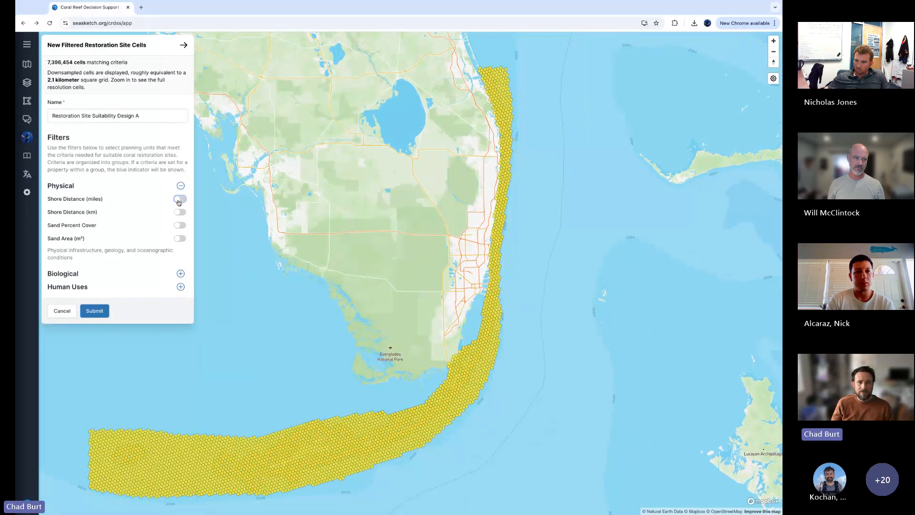
{"action": "left_click", "coordinate": [179, 200]}
{"action": "left_click", "coordinate": [179, 201]}
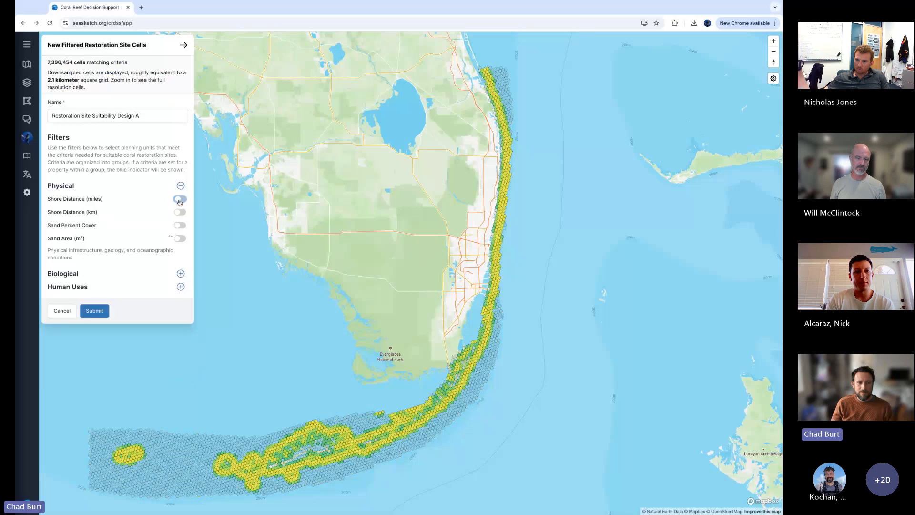
{"action": "left_click", "coordinate": [179, 200]}
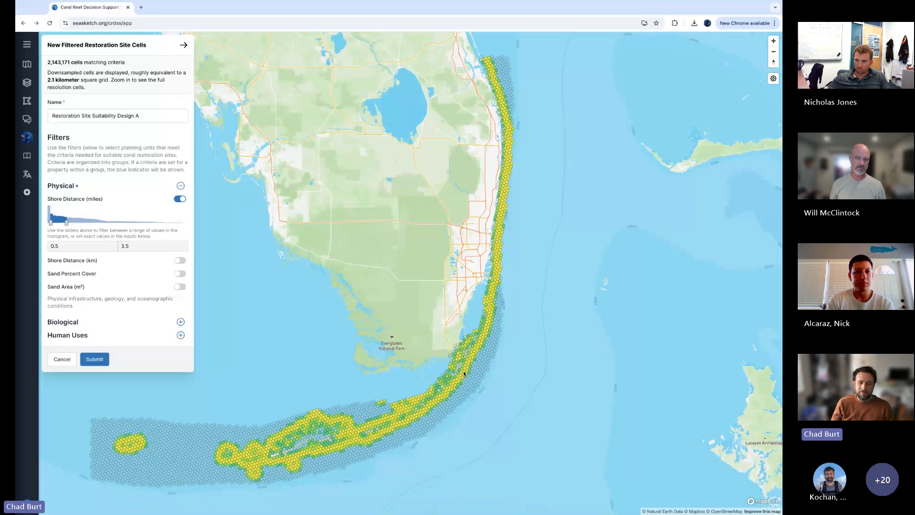
{"action": "left_click_drag", "start_coordinate": [463, 372], "coordinate": [473, 326]}
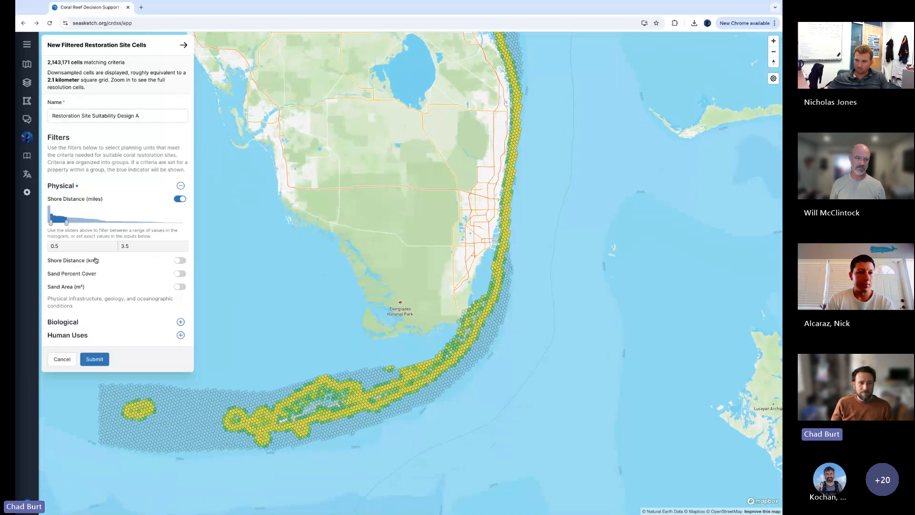
- Collapse the Physical filters and enable the Reef Percent Cover filter in the Biological group
{"action": "left_click", "coordinate": [90, 187]}
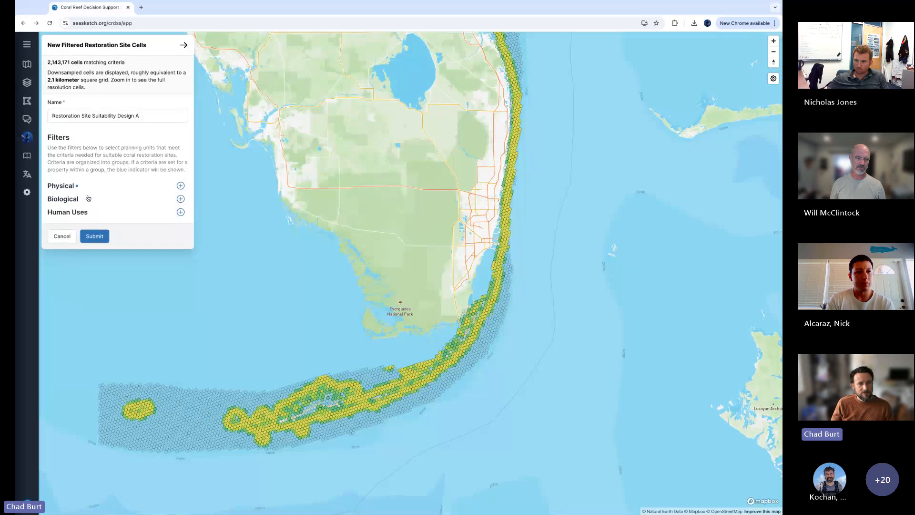
{"action": "left_click", "coordinate": [88, 198]}
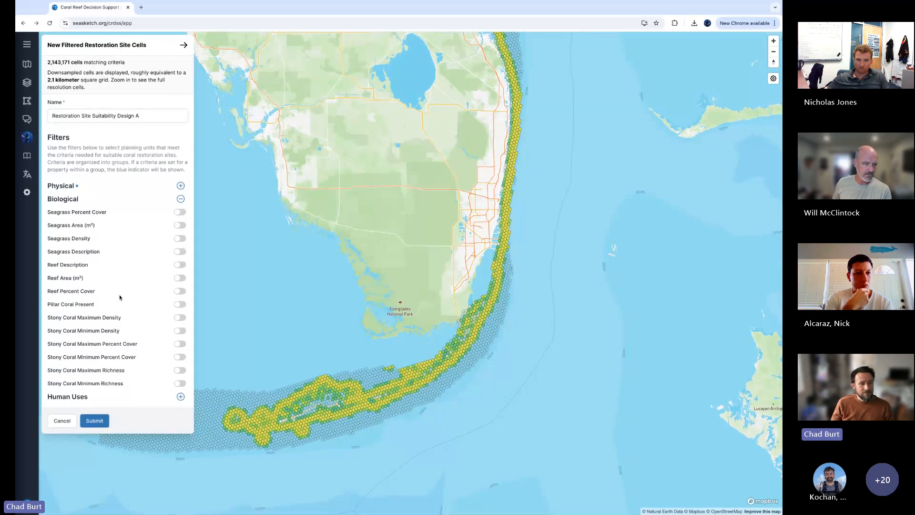
{"action": "left_click", "coordinate": [179, 292]}
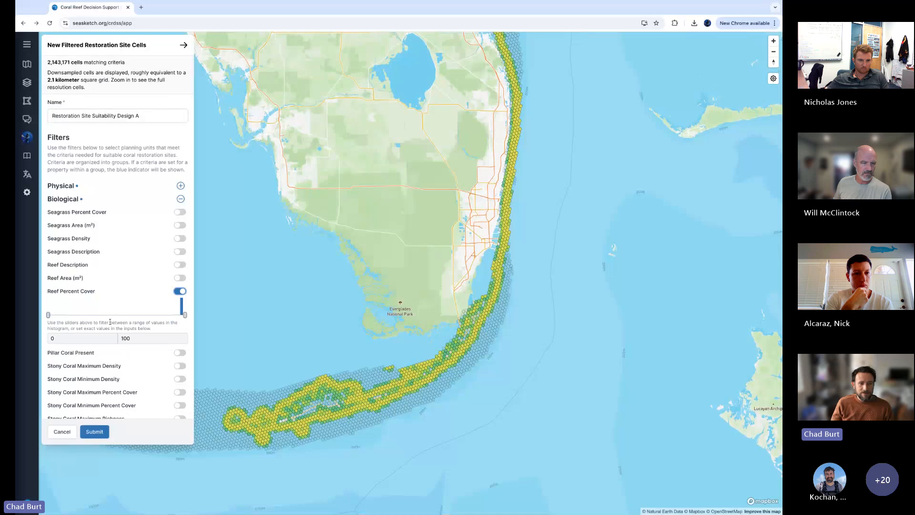
- Try lowering the Reef Percent Cover maximum to 30, and restore it to 100
{"action": "left_click_drag", "start_coordinate": [185, 315], "coordinate": [92, 315]}
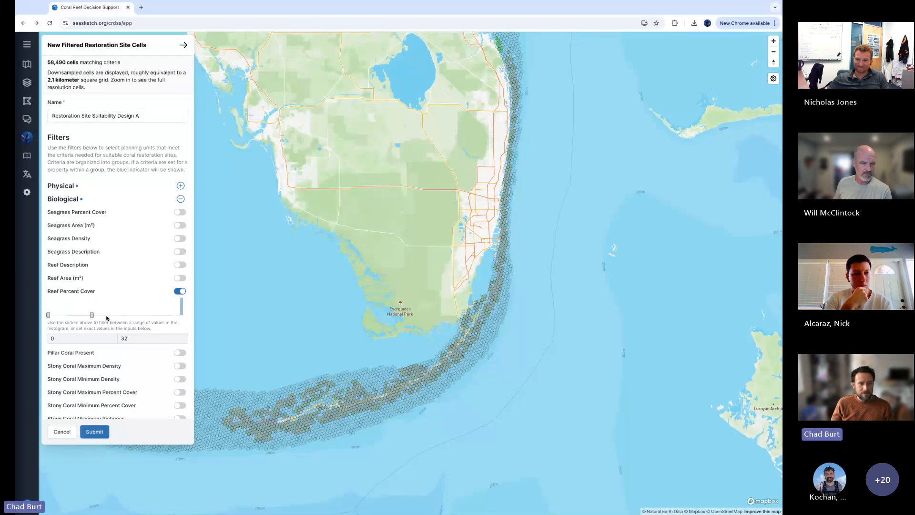
{"action": "key", "text": "Left"}
{"action": "key", "text": "Left"}
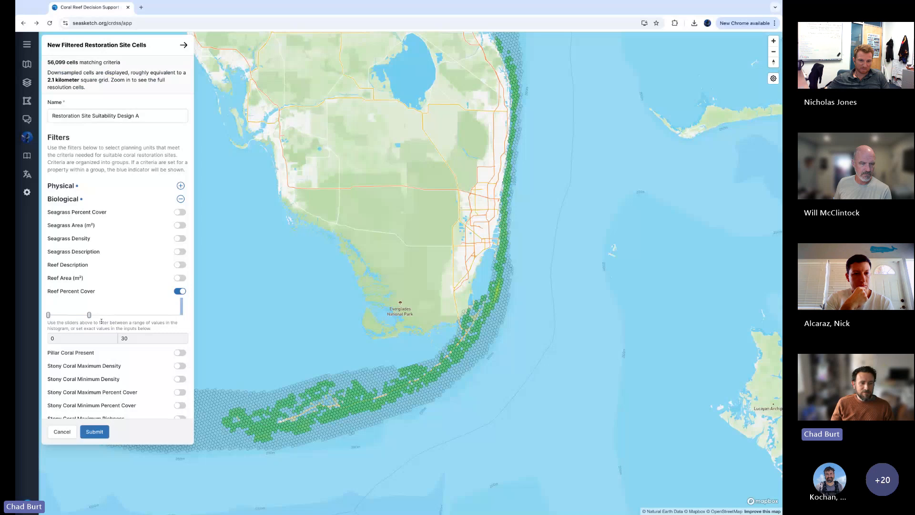
{"action": "key", "text": "Right"}
{"action": "key", "text": "Right"}
{"action": "left_click", "coordinate": [88, 315]}
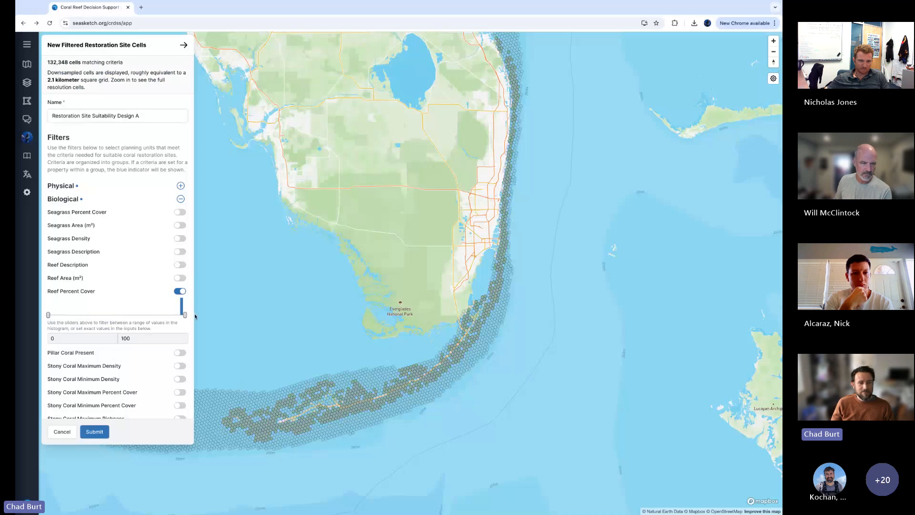
- Set the Reef Percent Cover minimum to 30 and inspect the matching cells along the Miami coast
{"action": "left_click", "coordinate": [89, 315]}
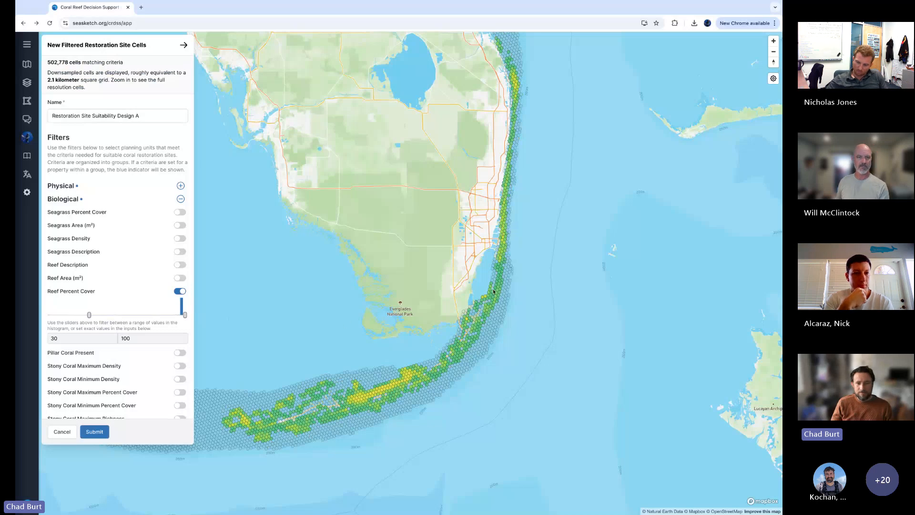
{"action": "scroll", "coordinate": [499, 288], "scroll_direction": "up", "scroll_amount": 5}
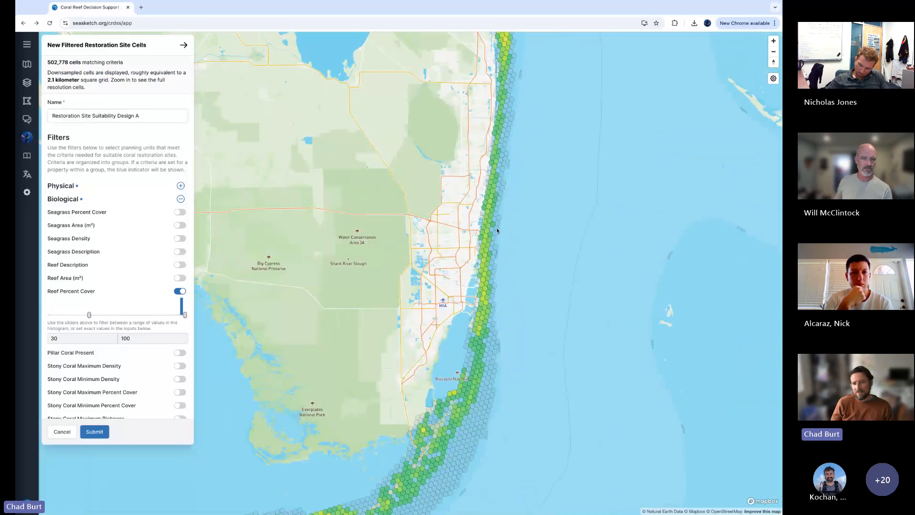
{"action": "scroll", "coordinate": [492, 252], "scroll_direction": "up", "scroll_amount": 3}
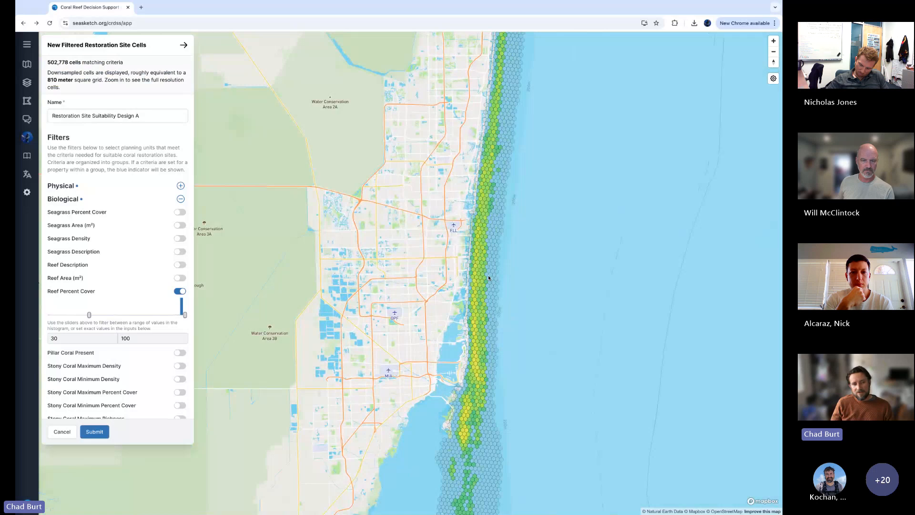
{"action": "scroll", "coordinate": [487, 291], "scroll_direction": "down", "scroll_amount": 5}
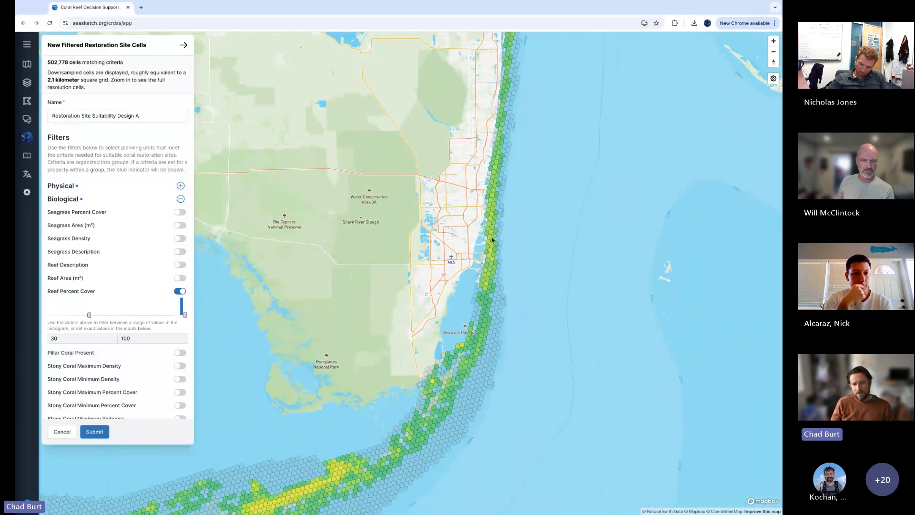
{"action": "scroll", "coordinate": [486, 279], "scroll_direction": "down", "scroll_amount": 2}
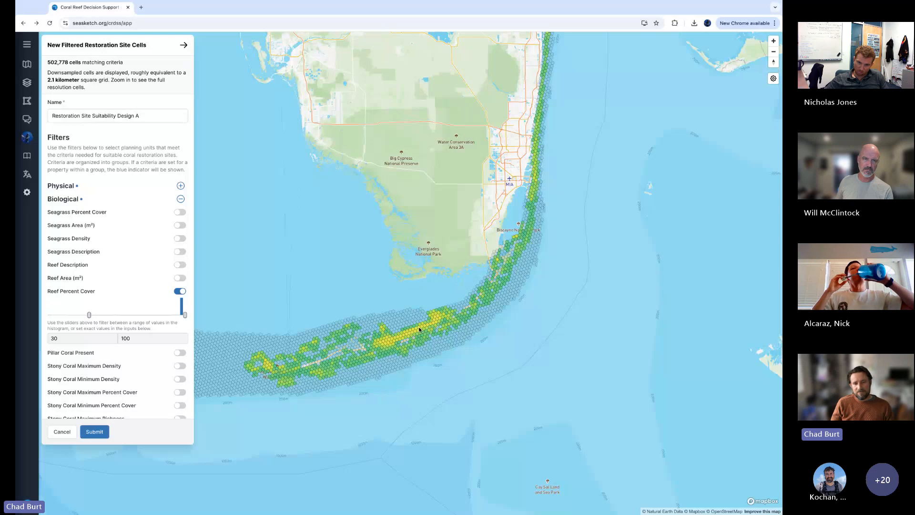
- Examine the matching reef cells along the Florida Keys, from the regional overview down to the full-resolution grid
{"action": "scroll", "coordinate": [414, 332], "scroll_direction": "down", "scroll_amount": 5}
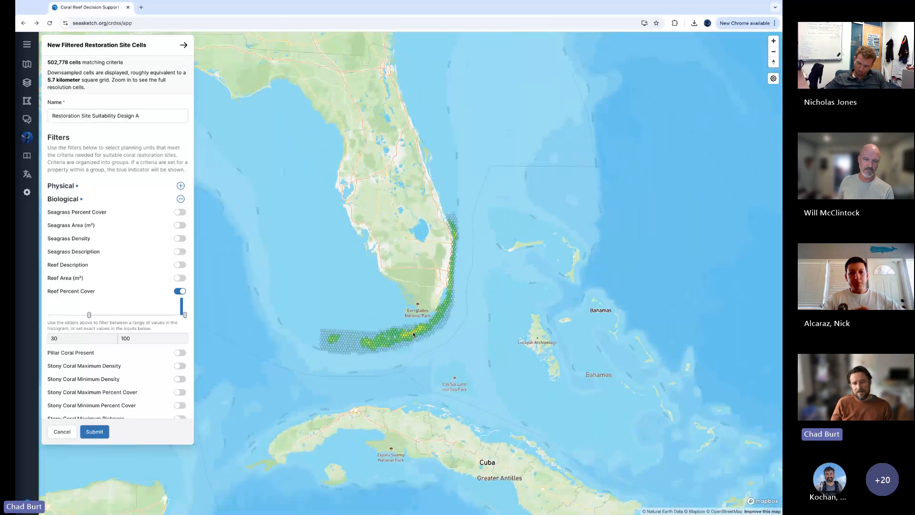
{"action": "scroll", "coordinate": [414, 333], "scroll_direction": "up", "scroll_amount": 5}
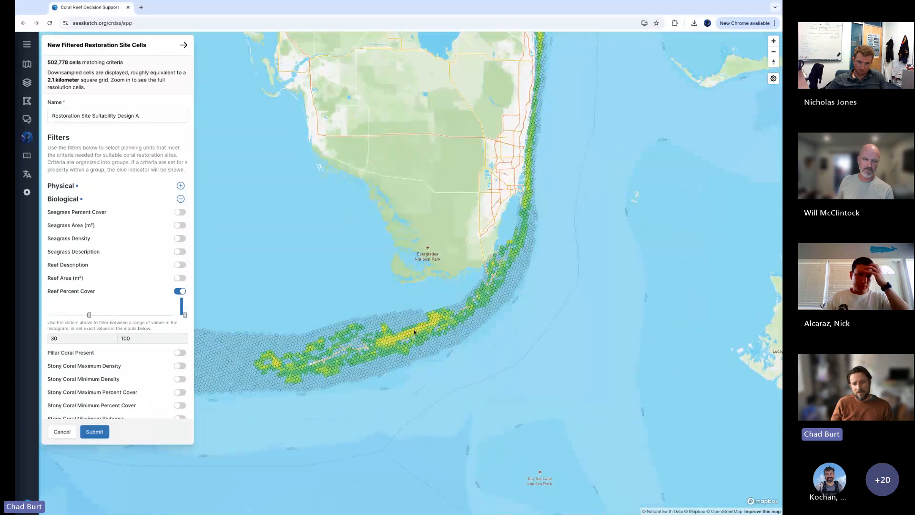
{"action": "scroll", "coordinate": [413, 332], "scroll_direction": "up", "scroll_amount": 3}
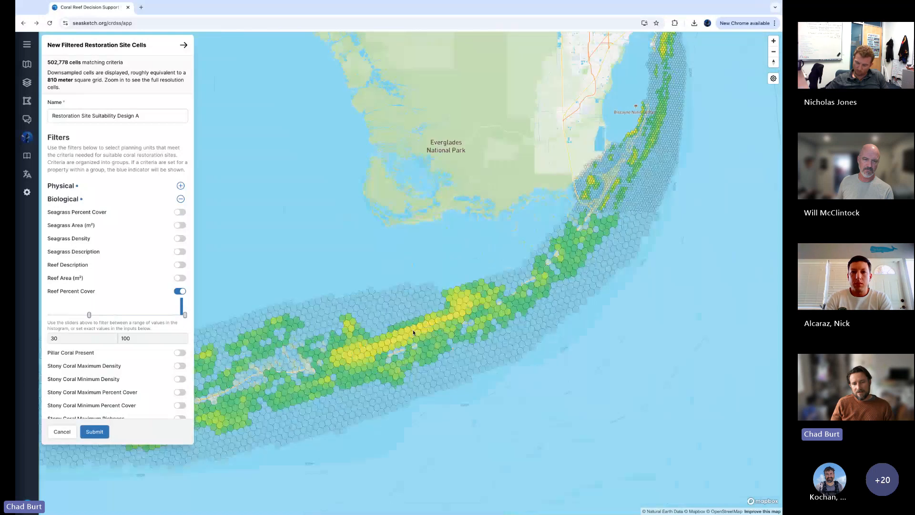
{"action": "scroll", "coordinate": [413, 332], "scroll_direction": "up", "scroll_amount": 2}
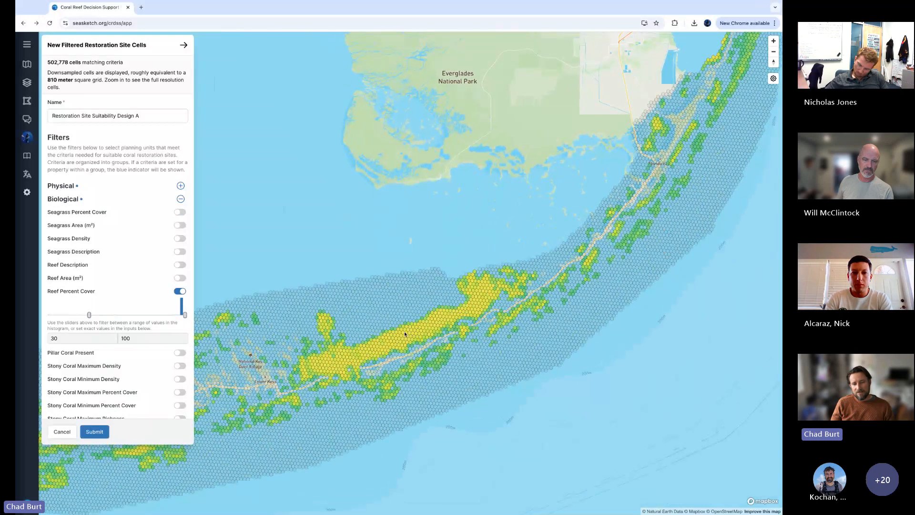
{"action": "scroll", "coordinate": [408, 333], "scroll_direction": "down", "scroll_amount": 3}
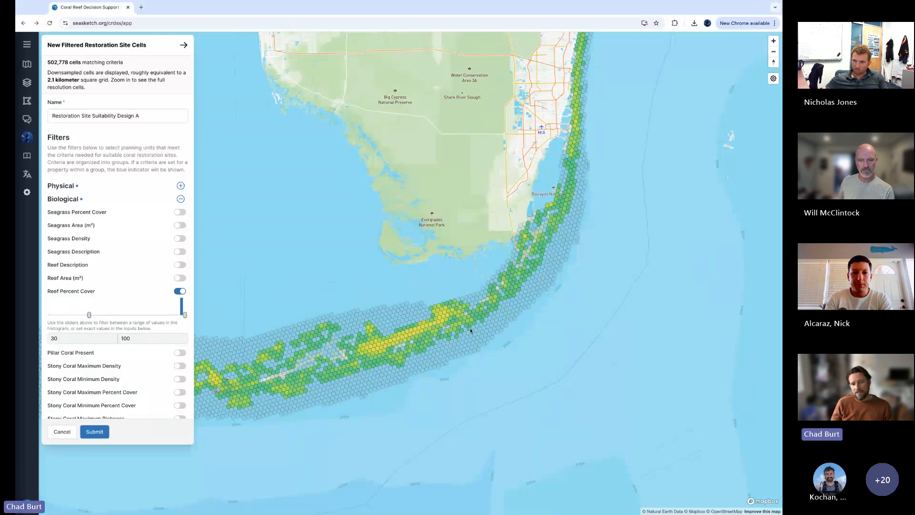
{"action": "scroll", "coordinate": [468, 330], "scroll_direction": "up", "scroll_amount": 3}
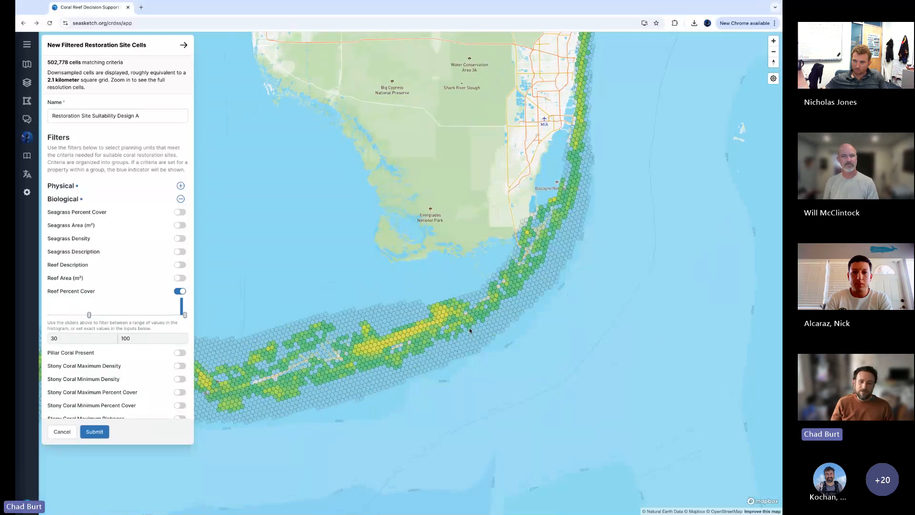
{"action": "scroll", "coordinate": [467, 324], "scroll_direction": "up", "scroll_amount": 4}
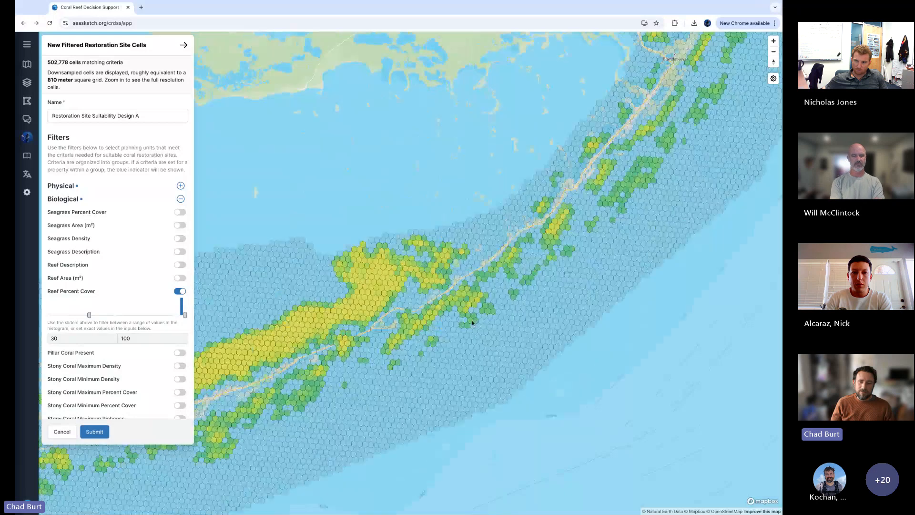
{"action": "scroll", "coordinate": [473, 323], "scroll_direction": "up", "scroll_amount": 4}
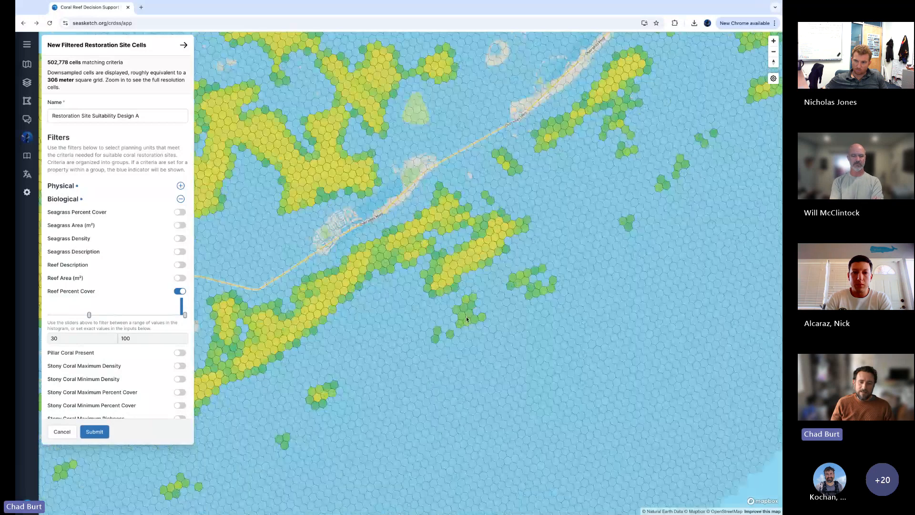
{"action": "scroll", "coordinate": [467, 322], "scroll_direction": "up", "scroll_amount": 4}
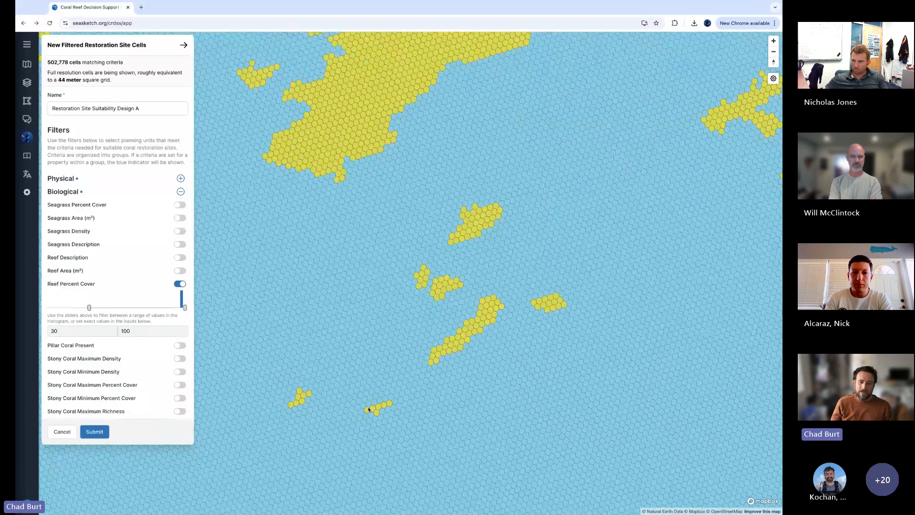
{"action": "left_click_drag", "start_coordinate": [368, 409], "coordinate": [392, 339]}
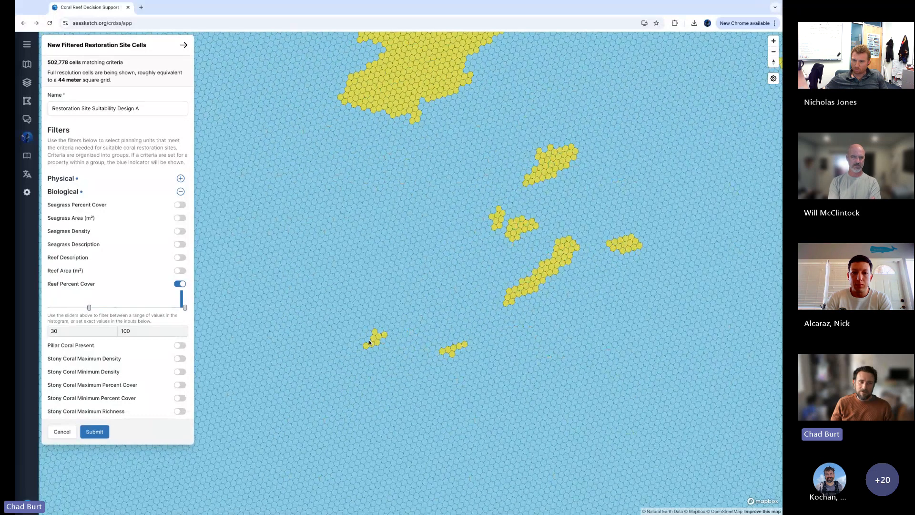
{"action": "scroll", "coordinate": [371, 338], "scroll_direction": "up", "scroll_amount": 1}
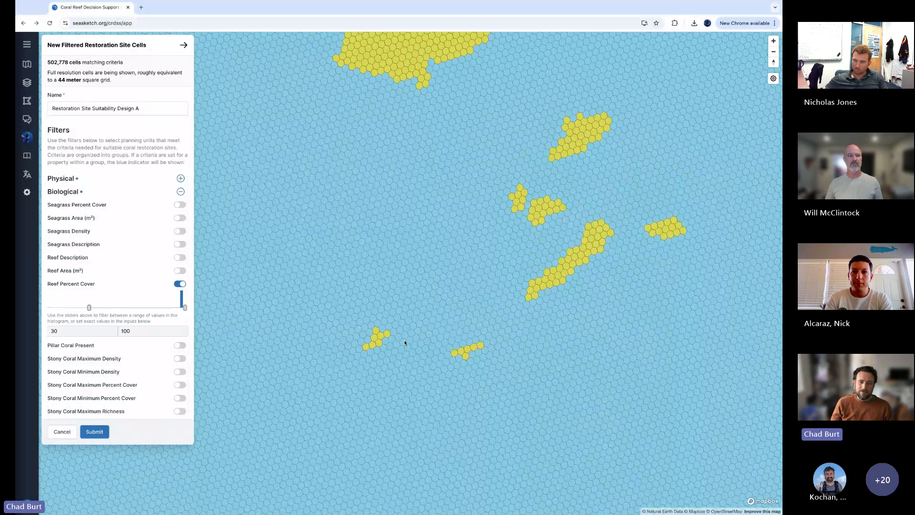
- Collapse the Biological filters, expand Human Uses, and enable the Outfall Distance (miles) filter
{"action": "scroll", "coordinate": [404, 339], "scroll_direction": "down", "scroll_amount": 5}
{"action": "scroll", "coordinate": [415, 332], "scroll_direction": "down", "scroll_amount": 5}
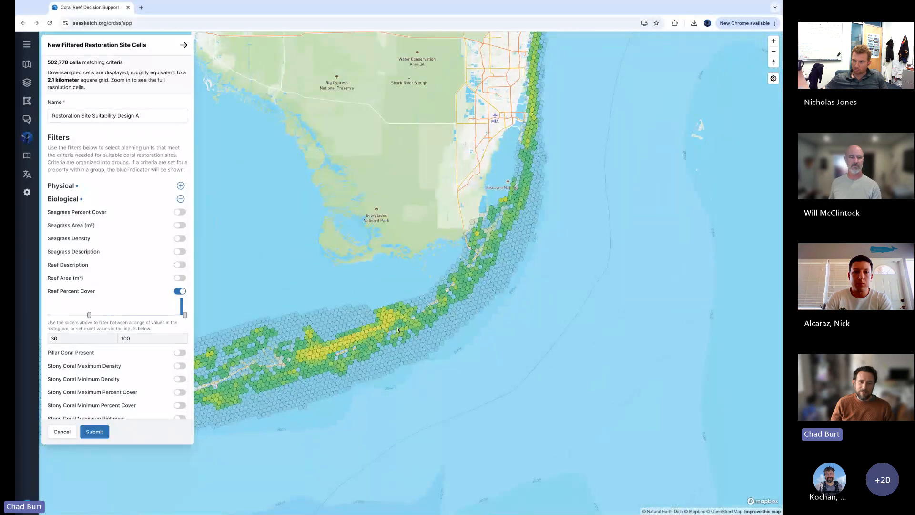
{"action": "scroll", "coordinate": [460, 324], "scroll_direction": "down", "scroll_amount": 3}
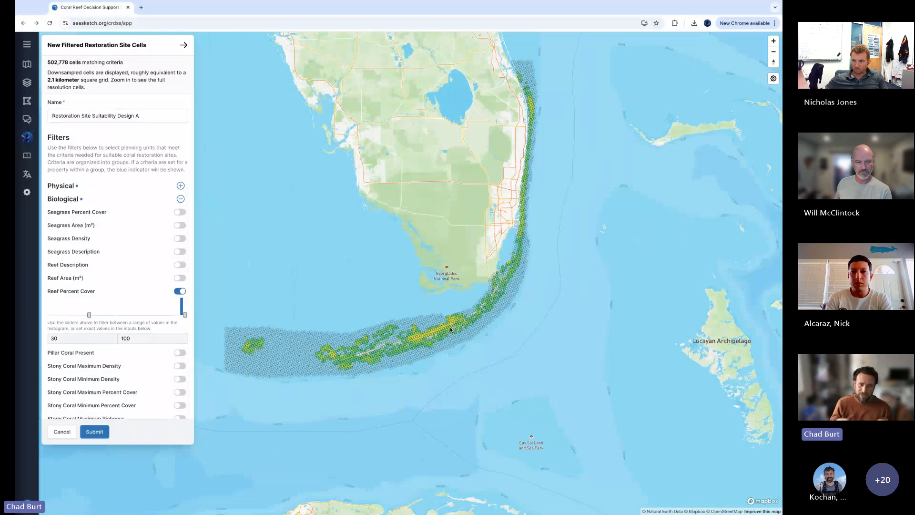
{"action": "scroll", "coordinate": [83, 311], "scroll_direction": "down", "scroll_amount": 2}
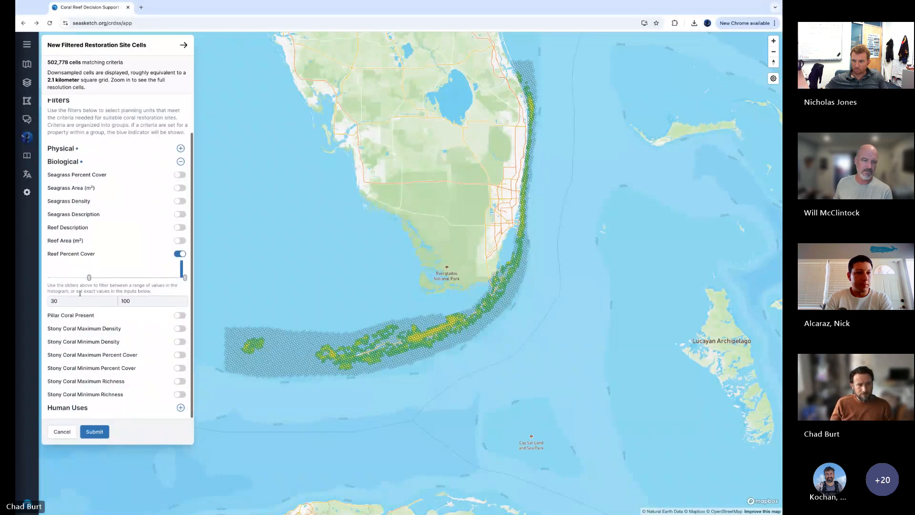
{"action": "left_click", "coordinate": [65, 165]}
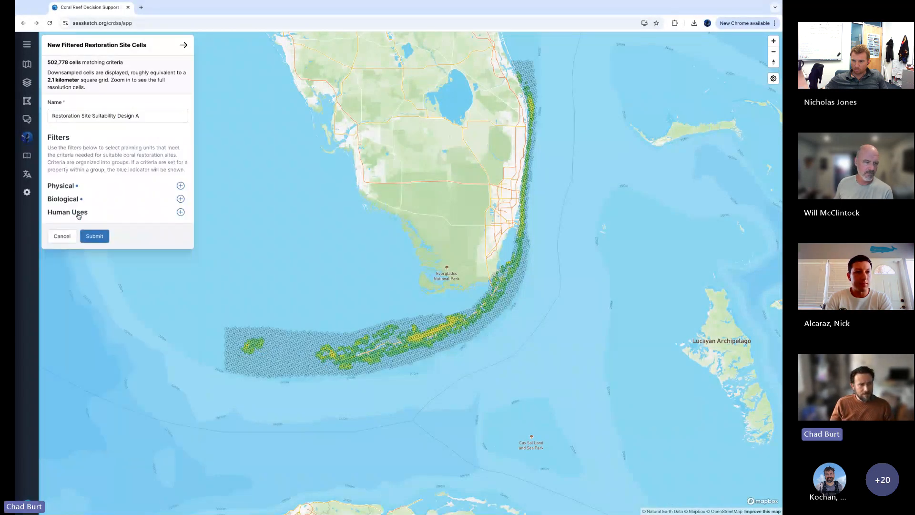
{"action": "left_click", "coordinate": [79, 215]}
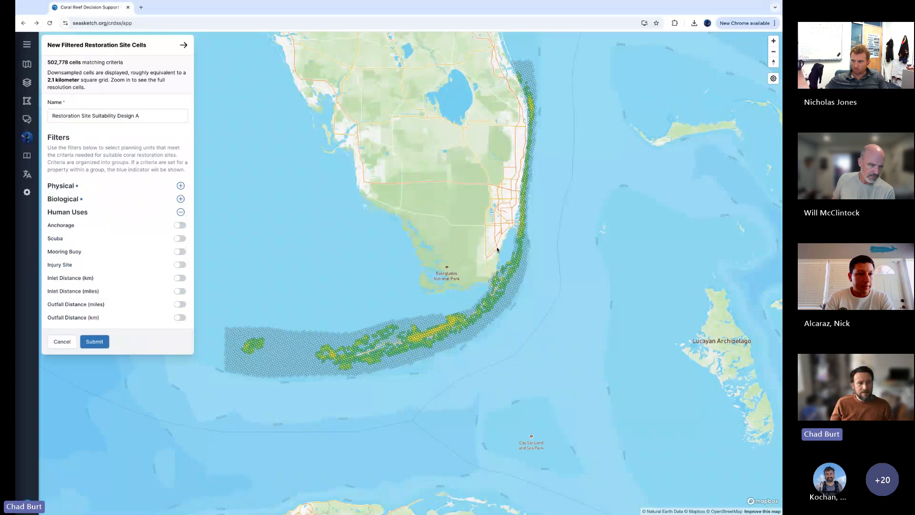
{"action": "left_click_drag", "start_coordinate": [492, 249], "coordinate": [465, 270]}
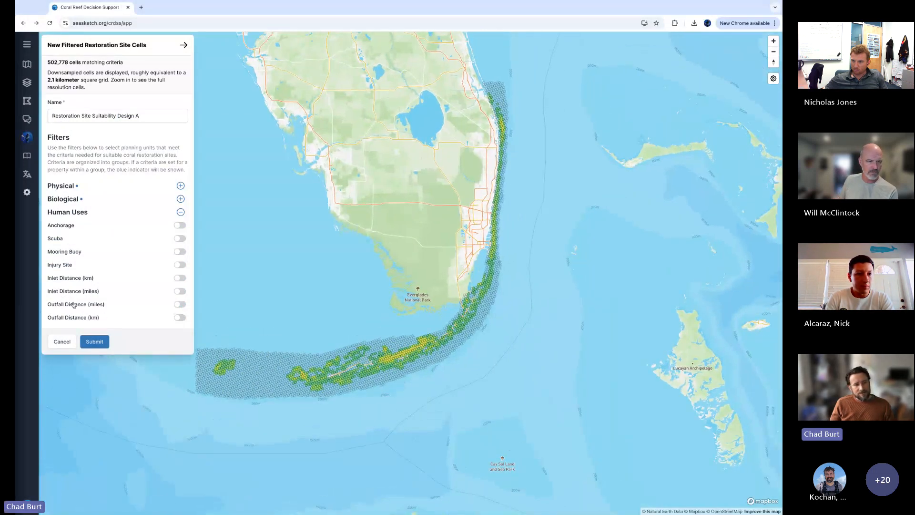
{"action": "left_click", "coordinate": [179, 305]}
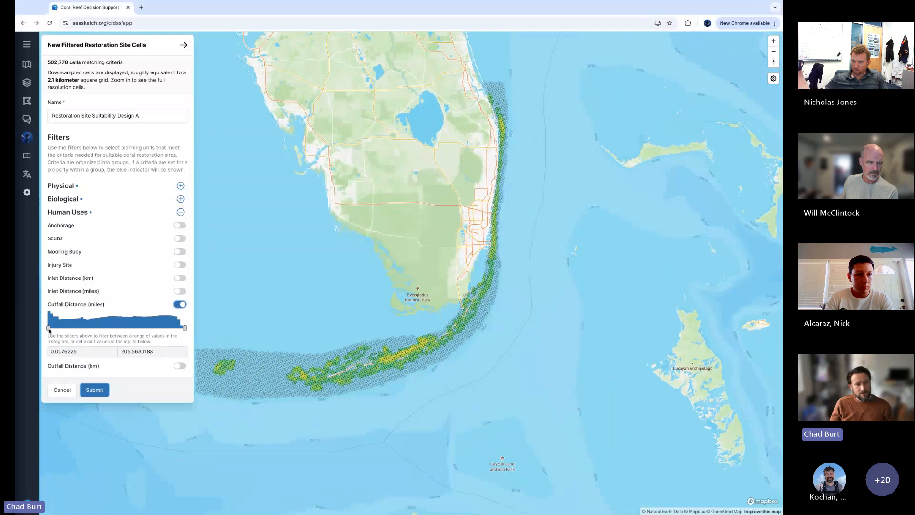
- Set the Outfall Distance (miles) minimum to 5 and check the matching cells and their count
{"action": "left_click_drag", "start_coordinate": [49, 328], "coordinate": [51, 329]}
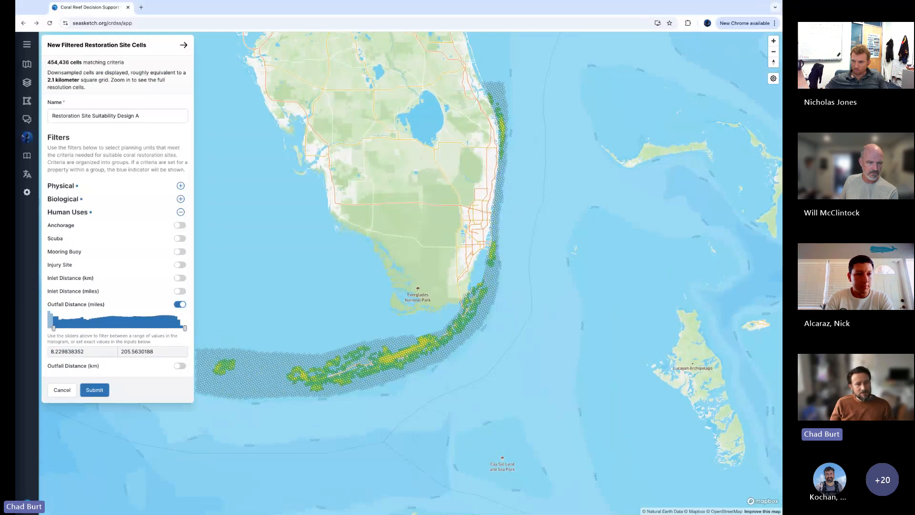
{"action": "double_click", "coordinate": [62, 351]}
{"action": "type", "text": "5"}
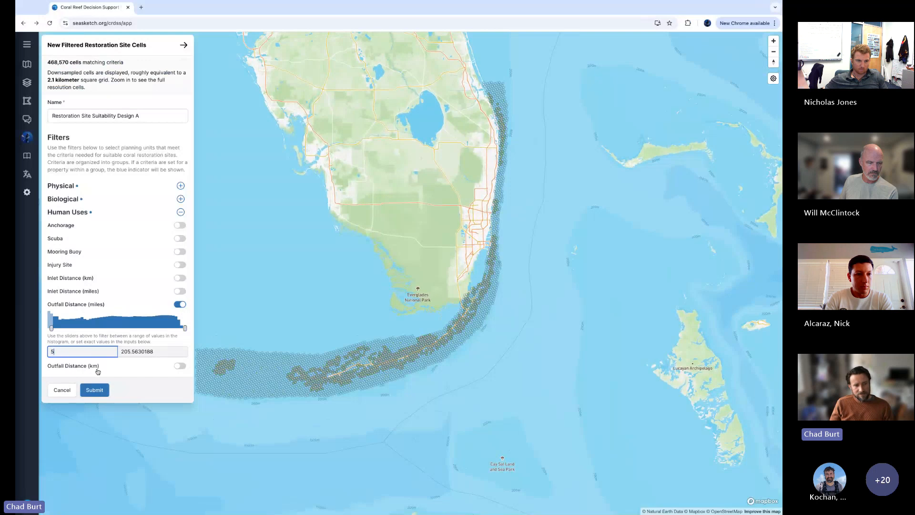
{"action": "key", "text": "Tab"}
{"action": "left_click_drag", "start_coordinate": [505, 245], "coordinate": [499, 270]}
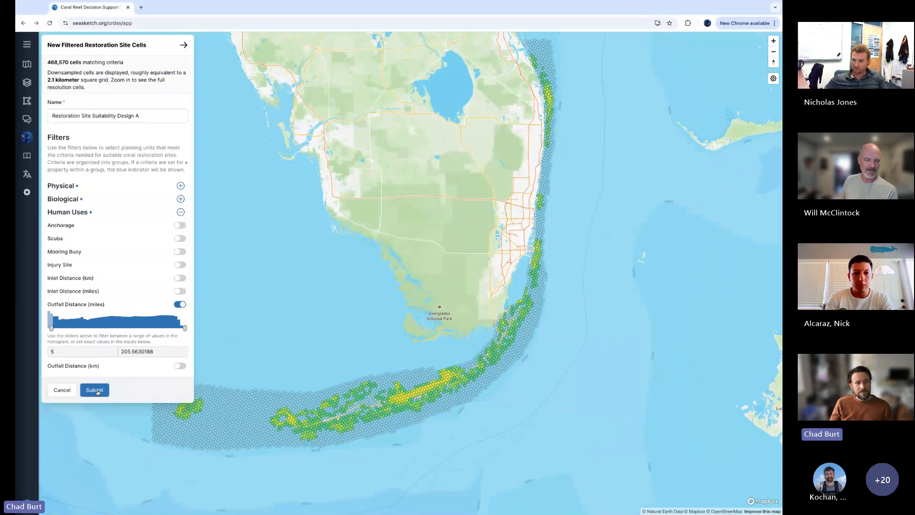
{"action": "double_click", "coordinate": [48, 62]}
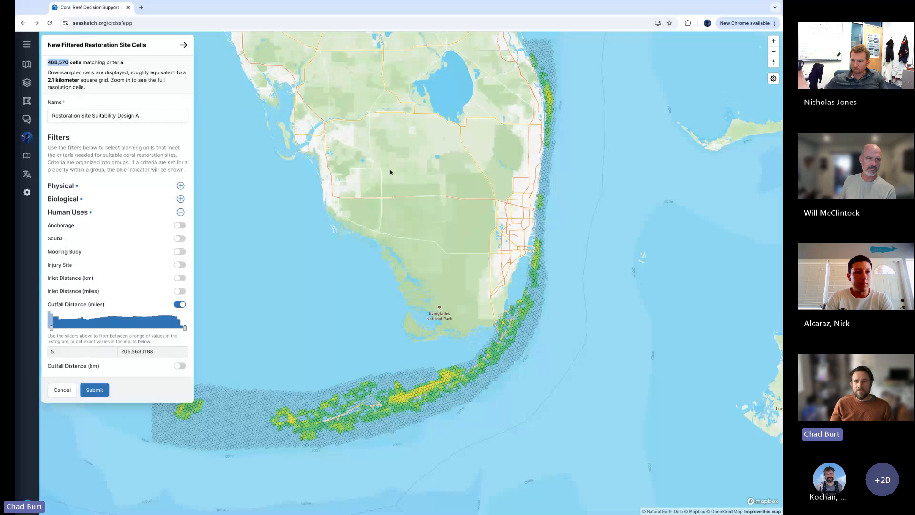
- Review the Biological and Physical criteria, submit Restoration Site Suitability Design A, and inspect its cells along the Miami coast
{"action": "left_click", "coordinate": [70, 200]}
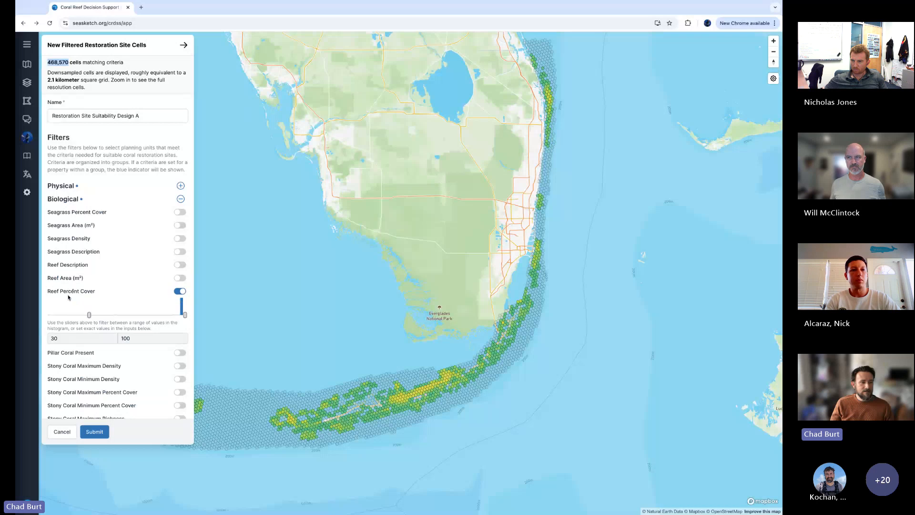
{"action": "left_click", "coordinate": [72, 188]}
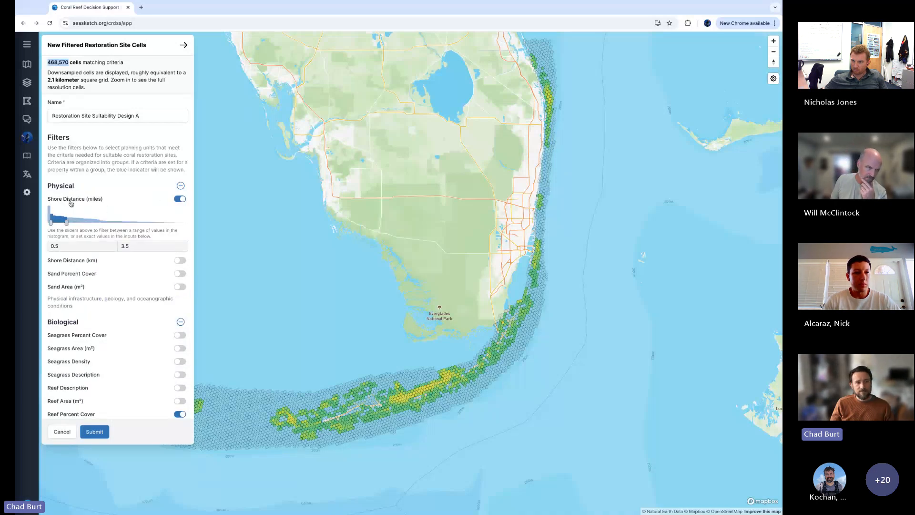
{"action": "left_click", "coordinate": [97, 431]}
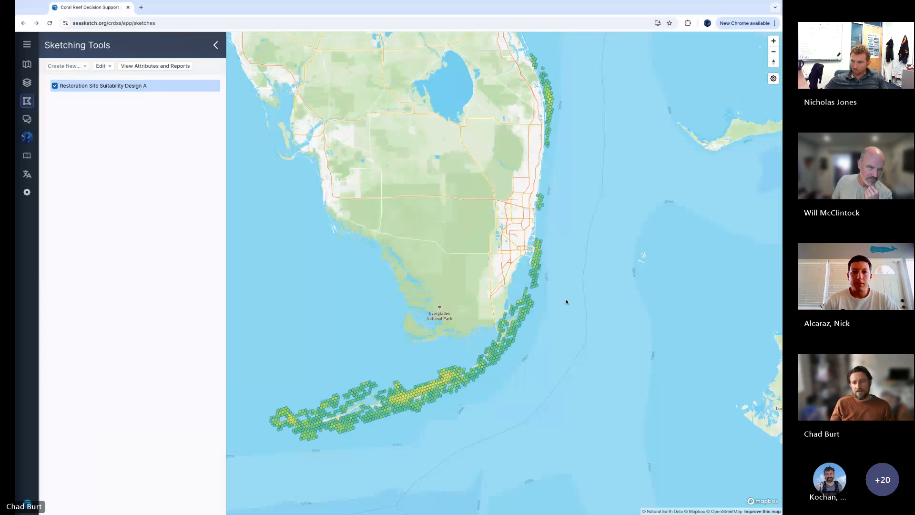
{"action": "scroll", "coordinate": [577, 230], "scroll_direction": "up", "scroll_amount": 3}
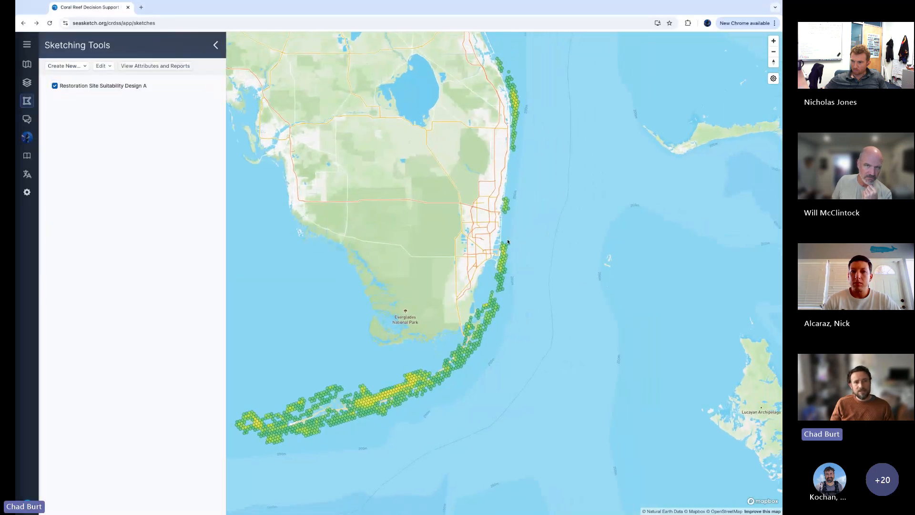
{"action": "scroll", "coordinate": [565, 232], "scroll_direction": "up", "scroll_amount": 2}
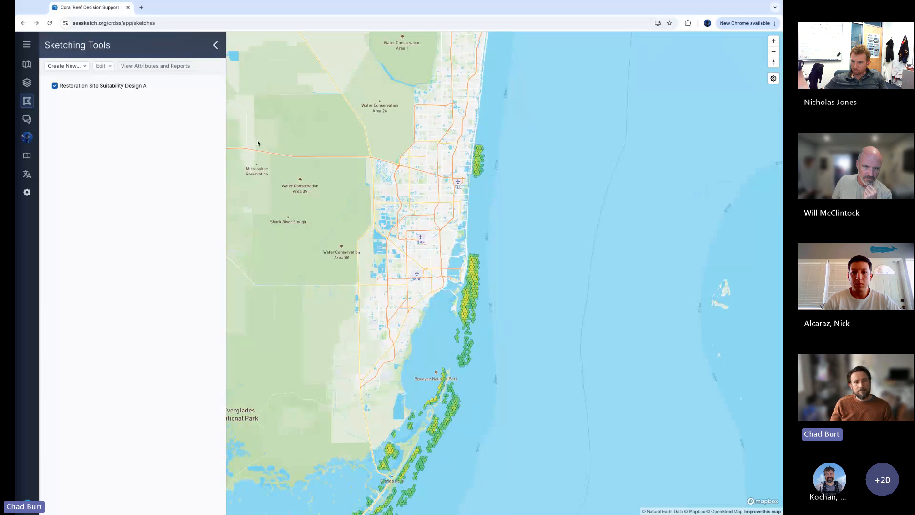
- Make a copy of the Restoration Site Suitability Design A sketch
{"action": "left_click", "coordinate": [79, 87]}
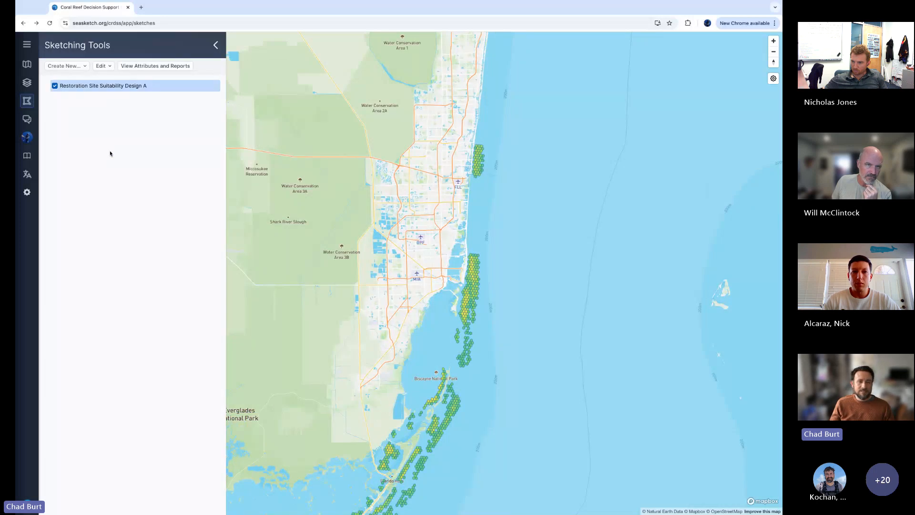
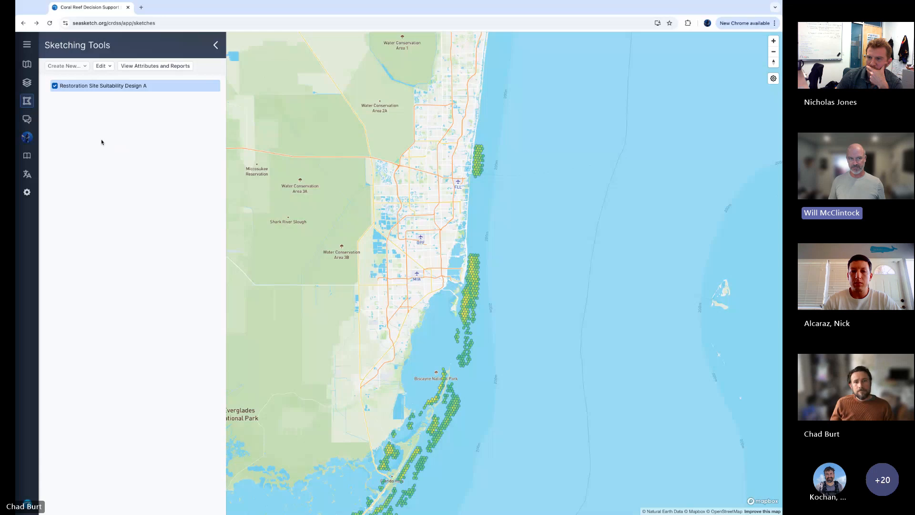
{"action": "right_click", "coordinate": [92, 86]}
{"action": "left_click", "coordinate": [76, 121]}
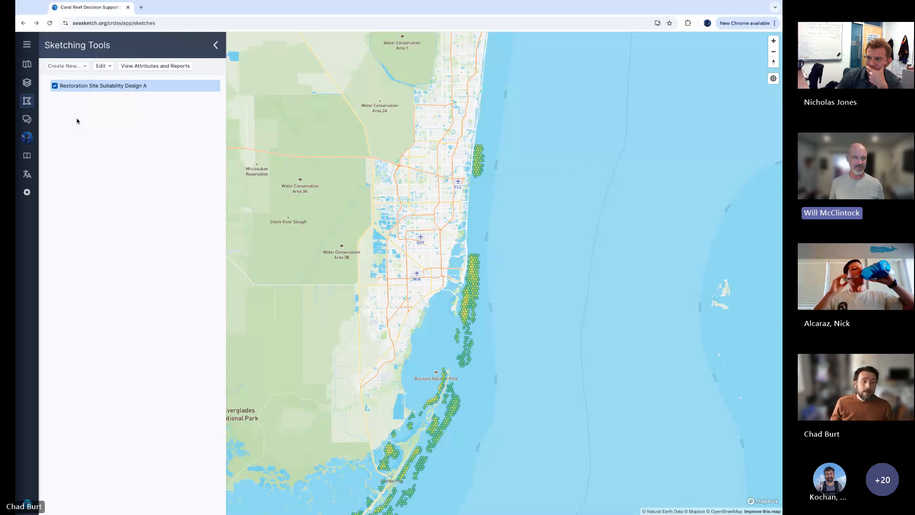
{"action": "right_click", "coordinate": [107, 89]}
{"action": "left_click", "coordinate": [119, 117]}
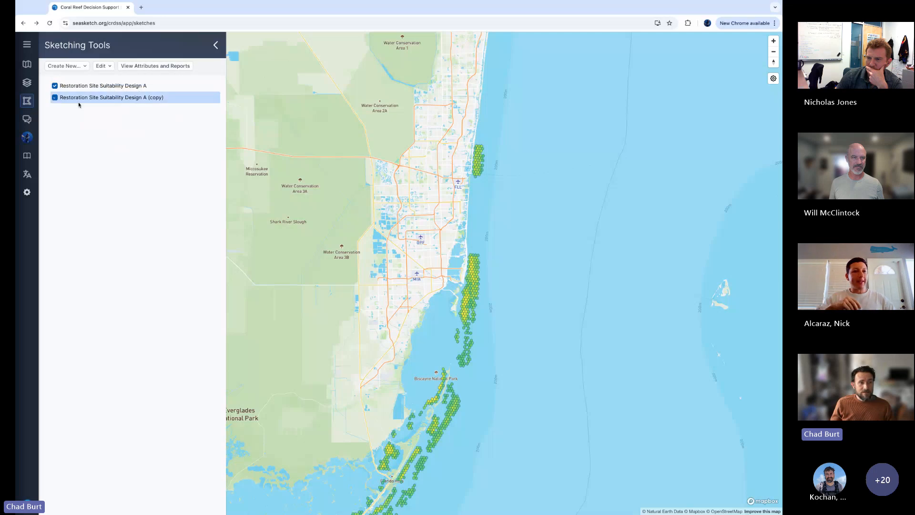
- Hide the original design, disable the Outfall Distance (miles) filter in the copy, and submit the edited copy
{"action": "left_click", "coordinate": [54, 86]}
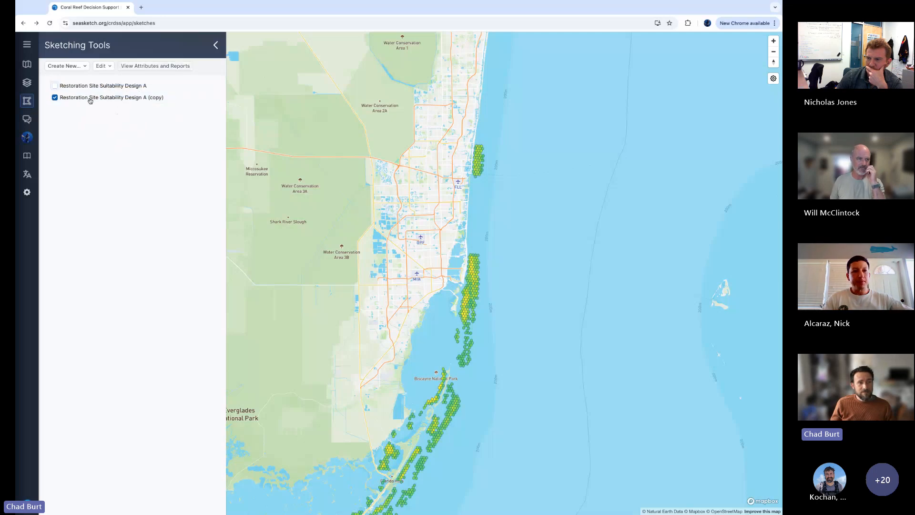
{"action": "right_click", "coordinate": [91, 99]}
{"action": "left_click", "coordinate": [100, 113]}
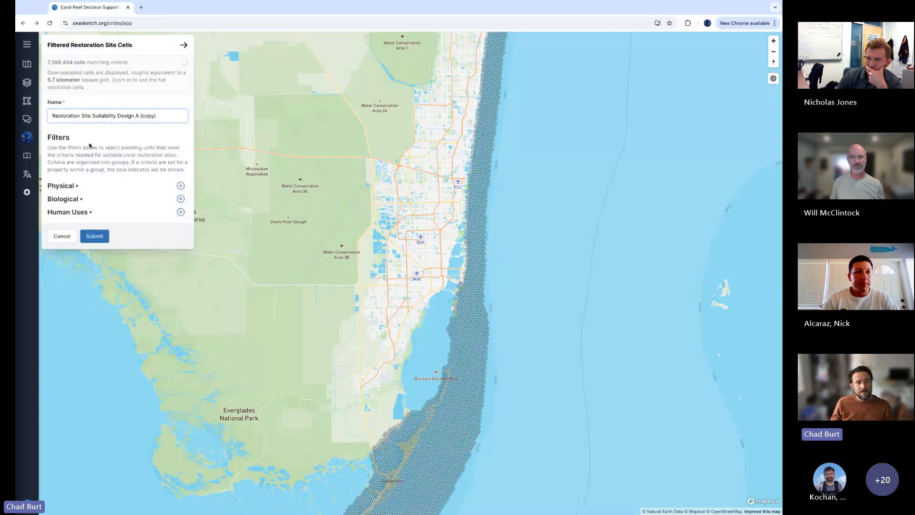
{"action": "left_click", "coordinate": [78, 212]}
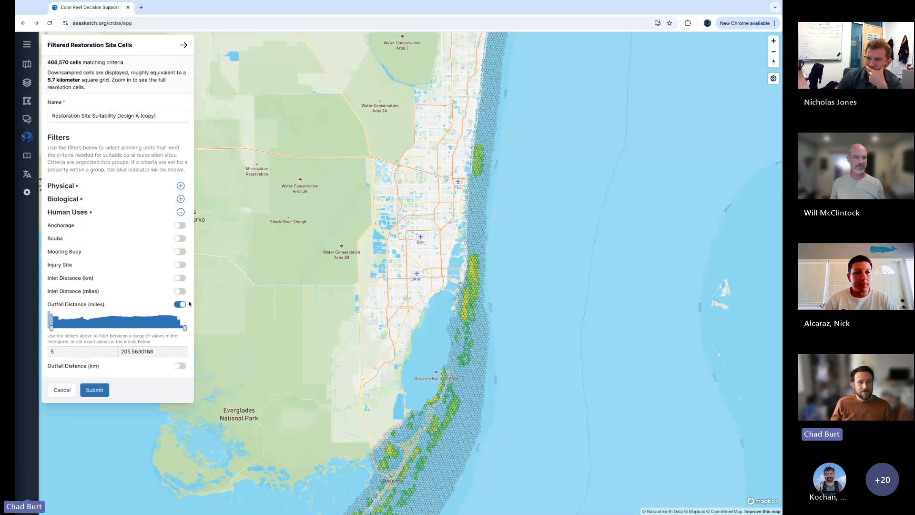
{"action": "left_click", "coordinate": [179, 304]}
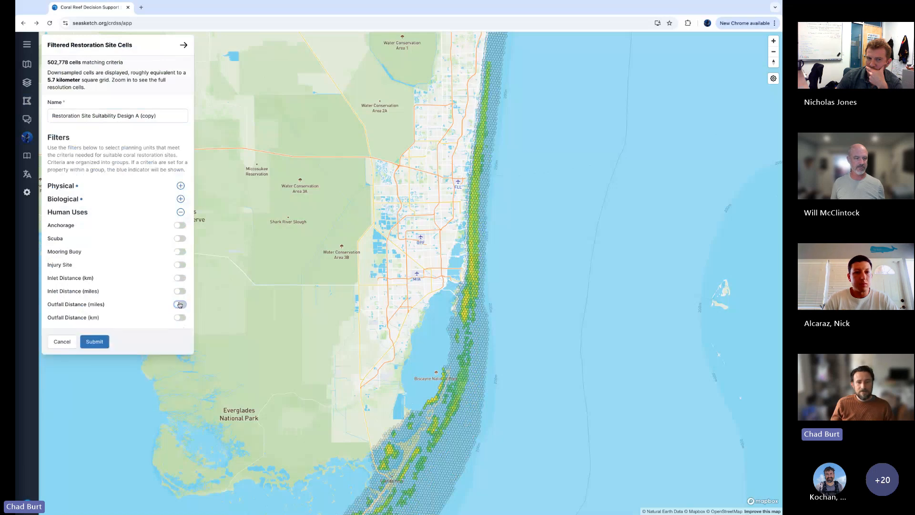
{"action": "left_click", "coordinate": [95, 341]}
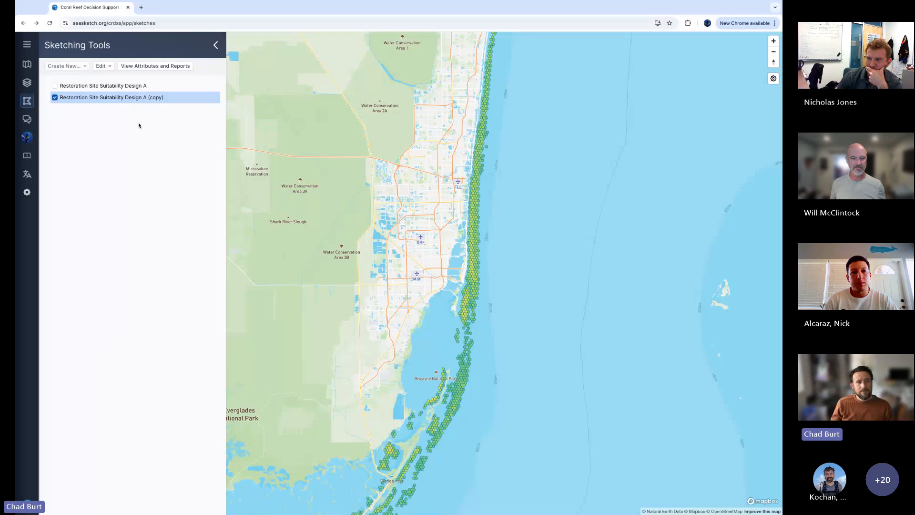
- Compare the two designs along the southeast Florida coast by showing the original and hiding the copy
{"action": "scroll", "coordinate": [463, 257], "scroll_direction": "down", "scroll_amount": 5}
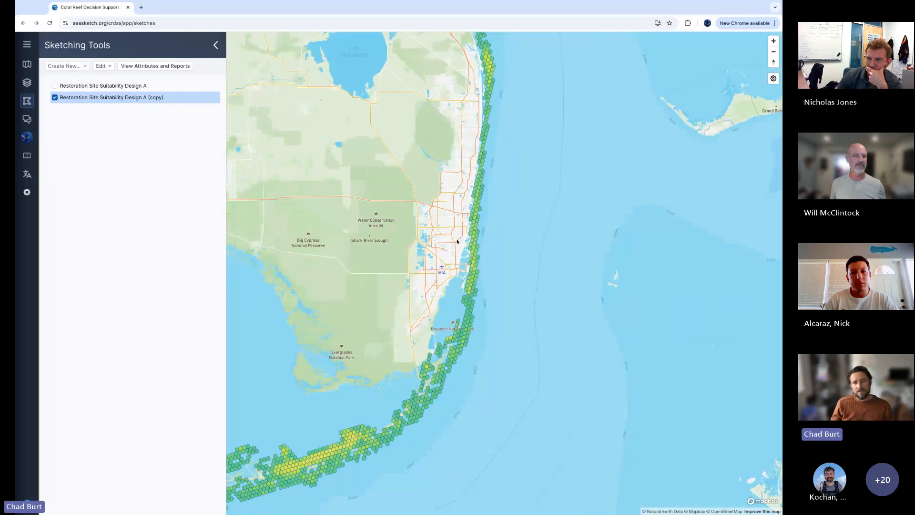
{"action": "left_click", "coordinate": [160, 139]}
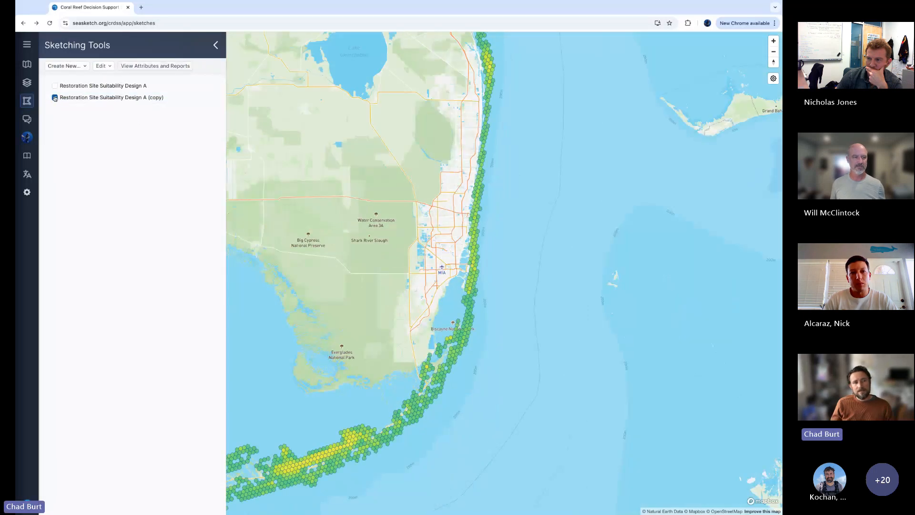
{"action": "left_click", "coordinate": [55, 86]}
{"action": "left_click", "coordinate": [55, 97]}
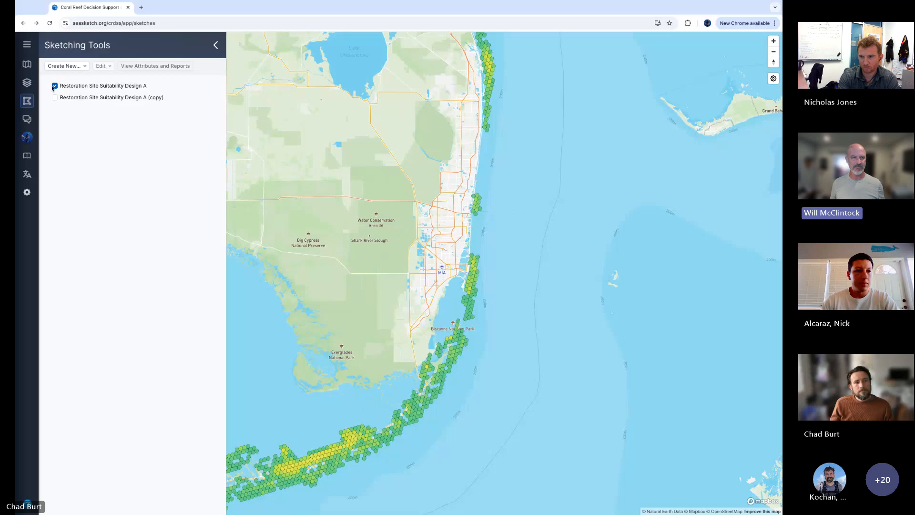
{"action": "left_click", "coordinate": [58, 66]}
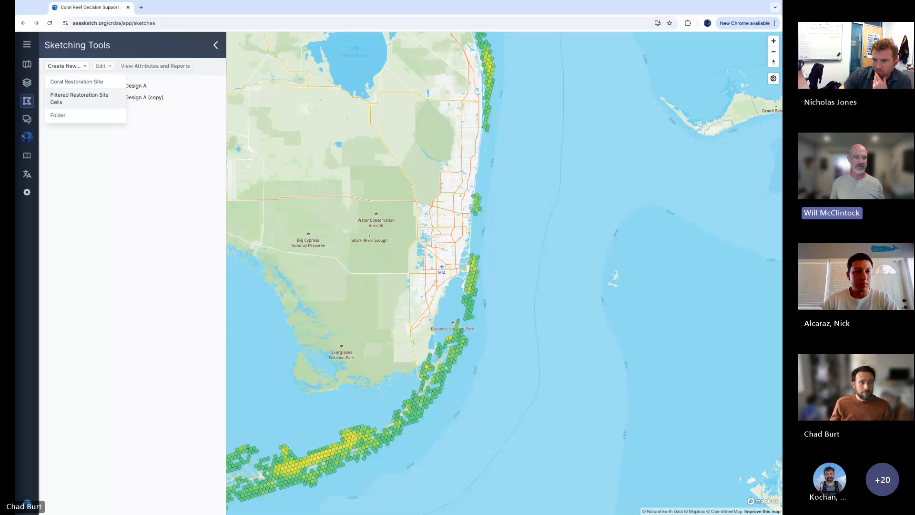
{"action": "left_click", "coordinate": [79, 98]}
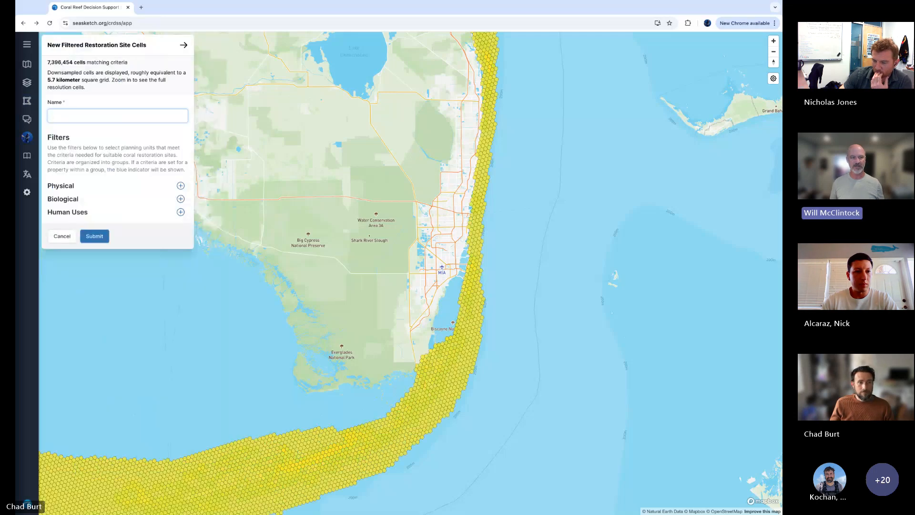
{"action": "left_click", "coordinate": [63, 236]}
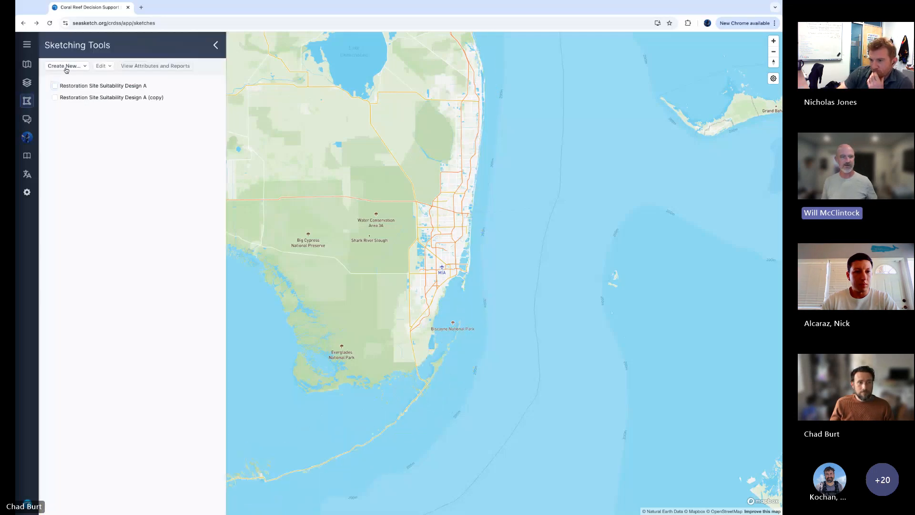
{"action": "left_click", "coordinate": [67, 70]}
{"action": "left_click", "coordinate": [74, 97]}
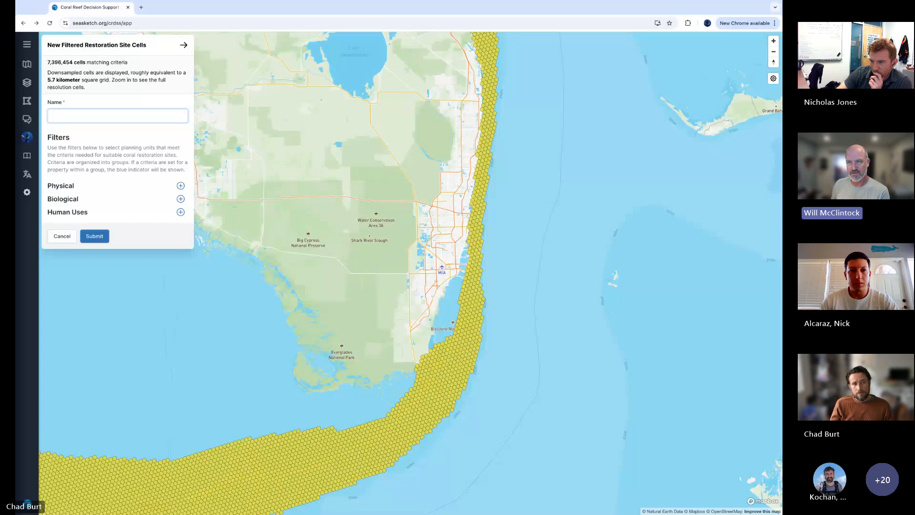
{"action": "type", "text": "istance"}
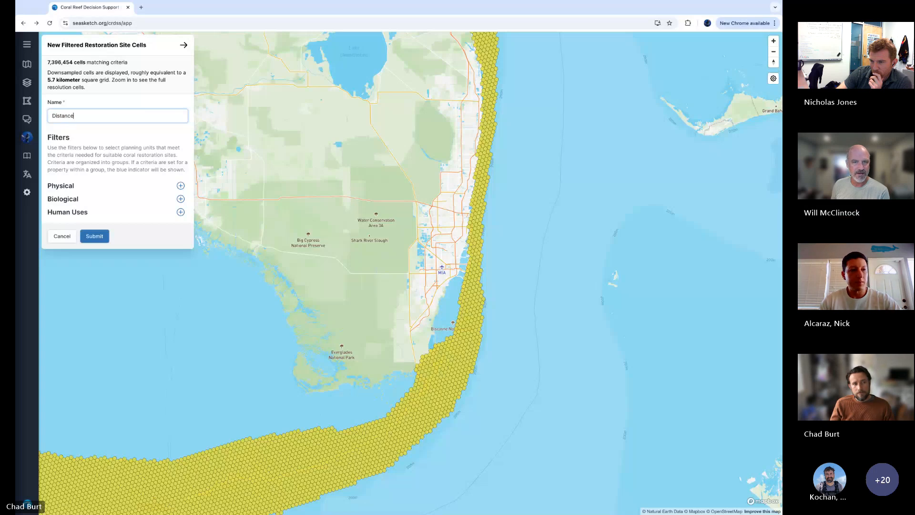
{"action": "key", "text": "ctrl+a"}
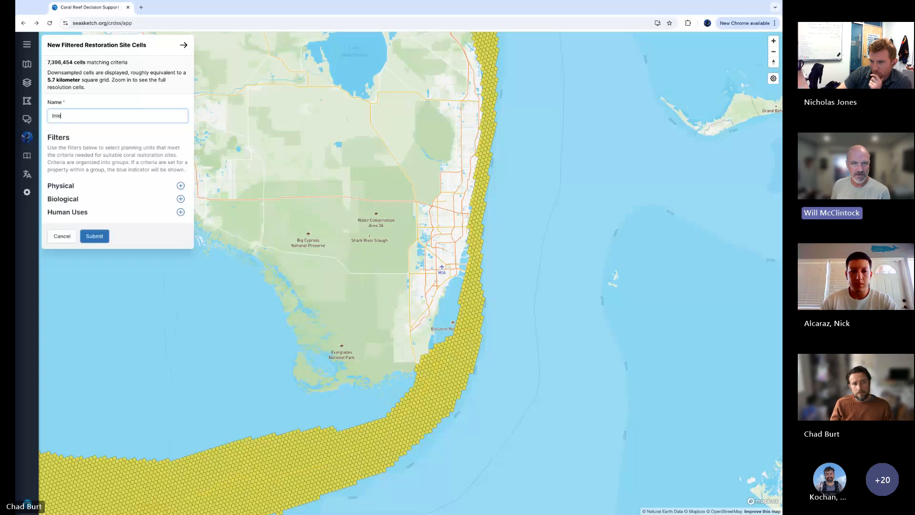
{"action": "type", "text": "Inlet Distanc"}
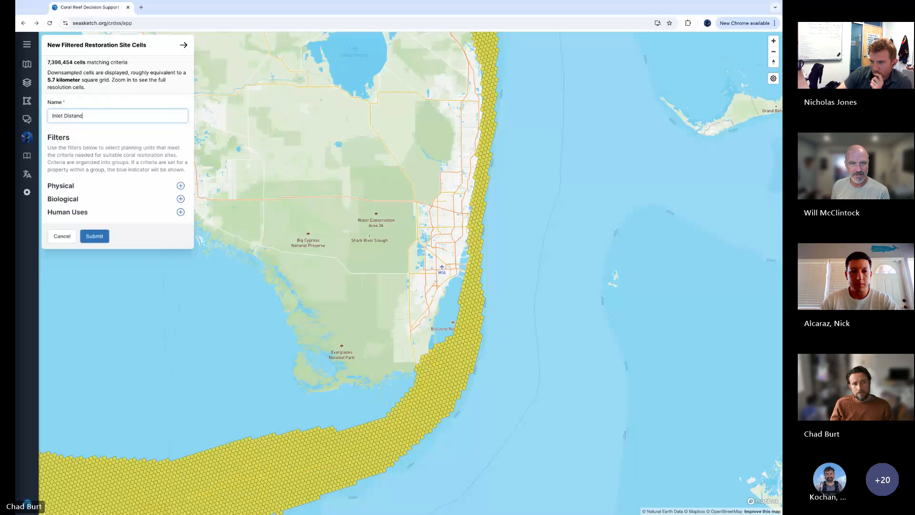
{"action": "type", "text": "e Filters"}
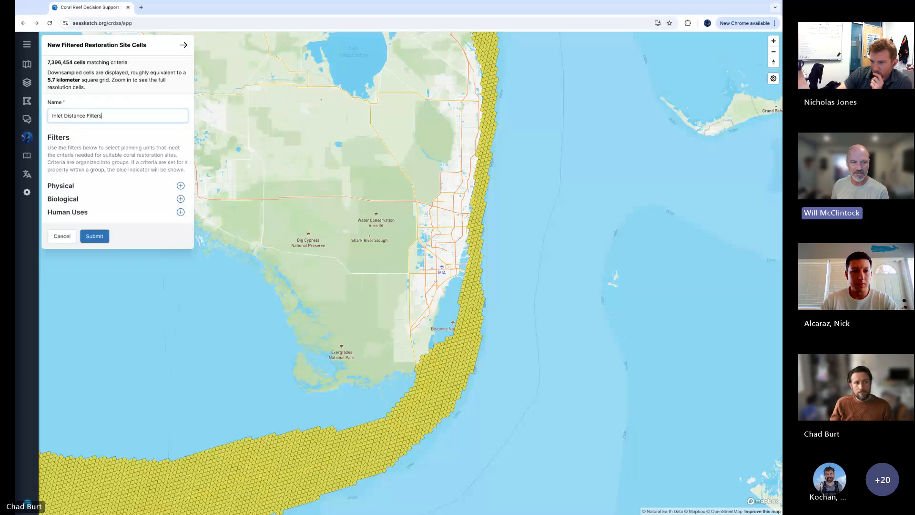
{"action": "left_click", "coordinate": [97, 186]}
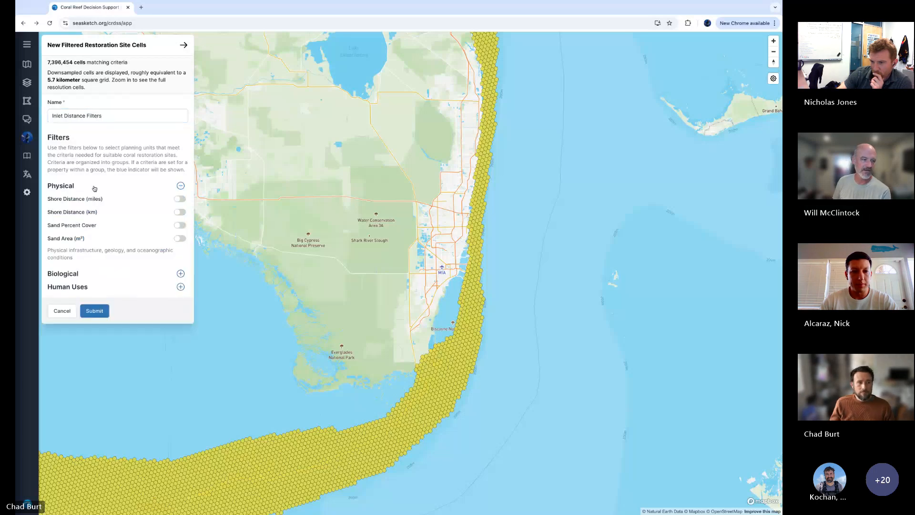
{"action": "left_click", "coordinate": [135, 286]}
{"action": "left_click", "coordinate": [105, 277]}
{"action": "scroll", "coordinate": [104, 278], "scroll_direction": "down", "scroll_amount": 4}
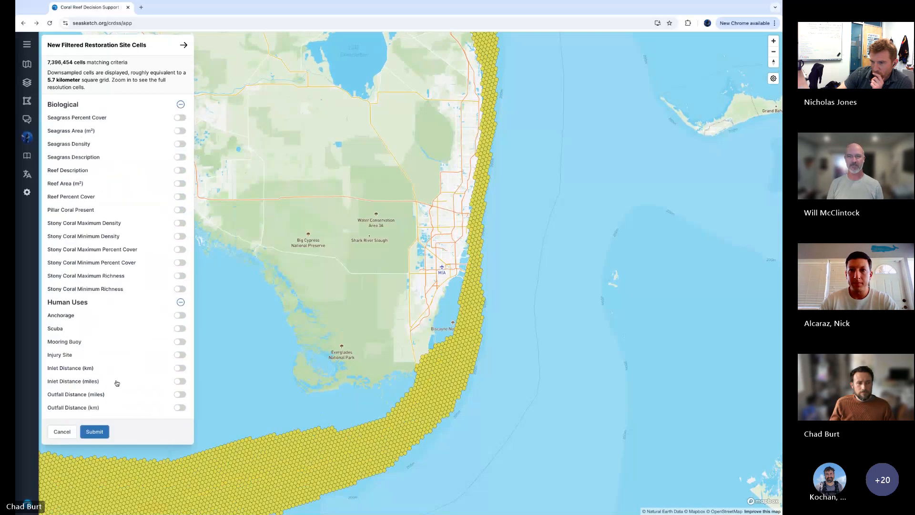
{"action": "left_click", "coordinate": [179, 381]}
{"action": "scroll", "coordinate": [142, 374], "scroll_direction": "down", "scroll_amount": 1}
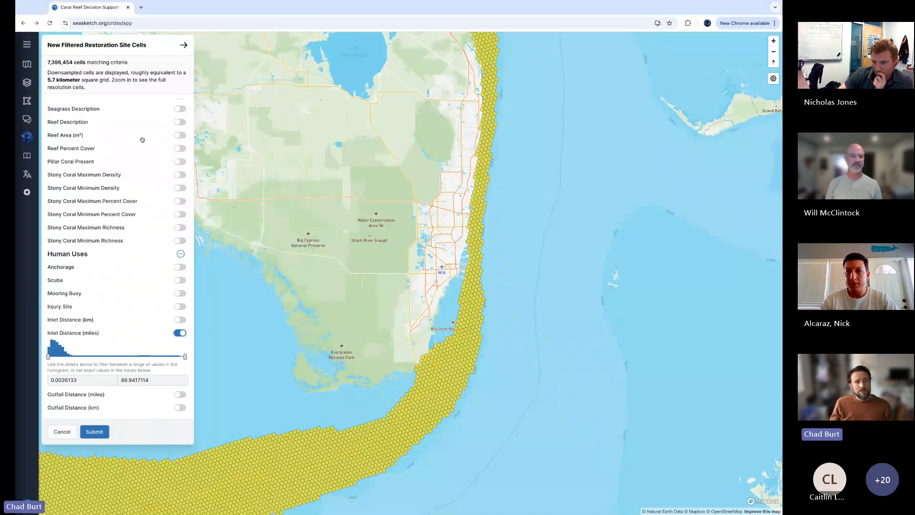
{"action": "left_click", "coordinate": [23, 85]}
{"action": "left_click", "coordinate": [28, 102]}
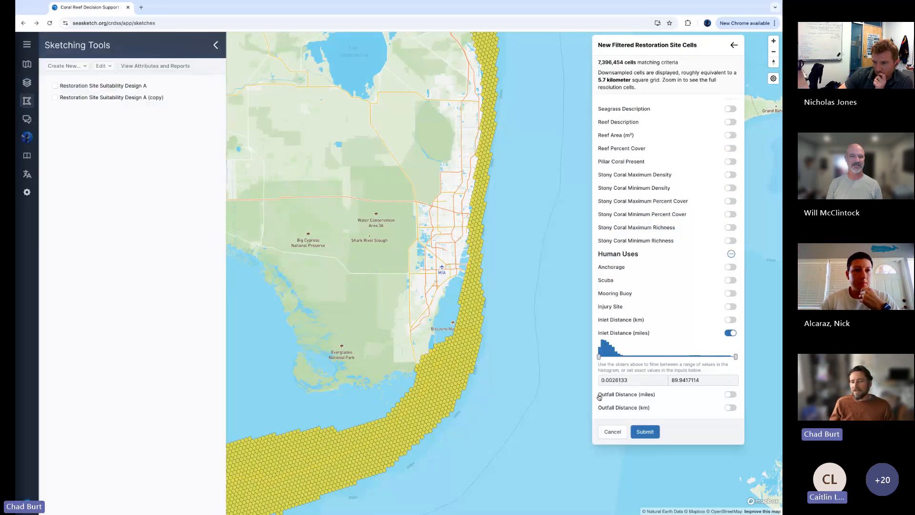
{"action": "left_click", "coordinate": [612, 431]}
{"action": "left_click", "coordinate": [64, 67]}
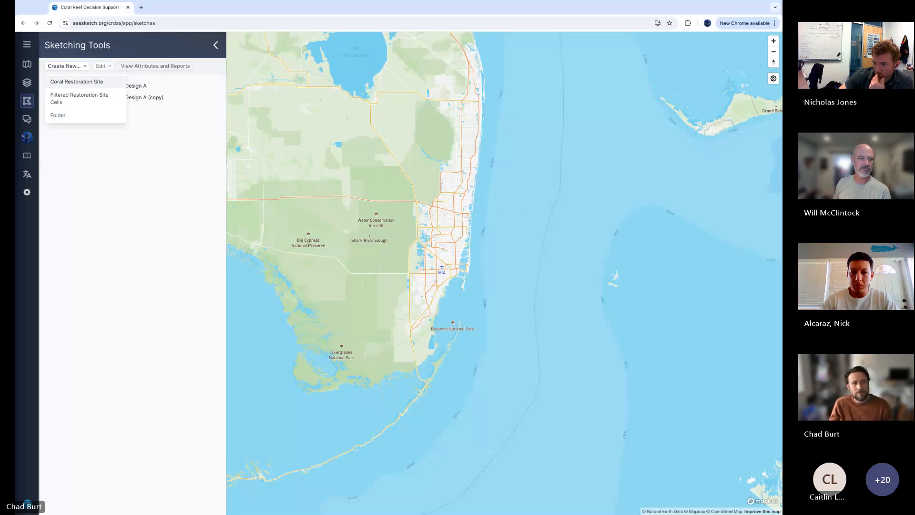
{"action": "left_click", "coordinate": [151, 161]}
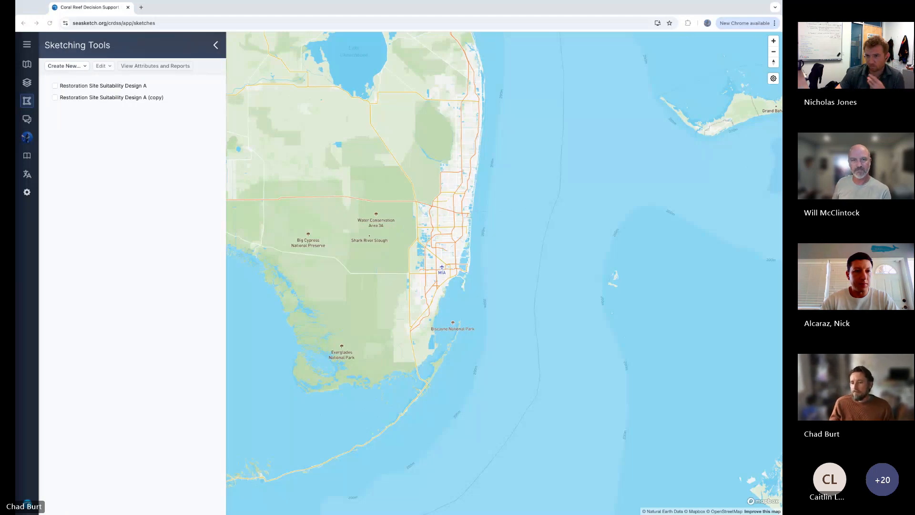
{"action": "left_click", "coordinate": [192, 132]}
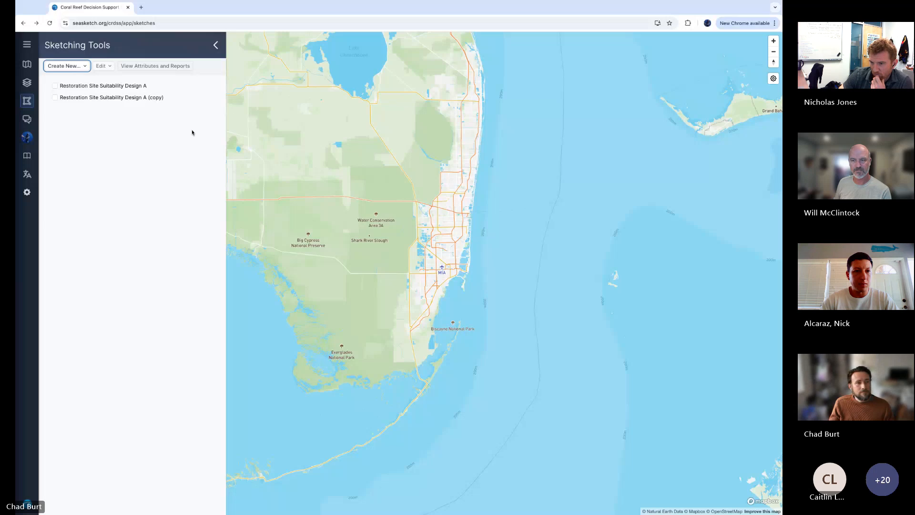
- Start a new Filtered Restoration Site Cells sketch named "Inlet demonstration" and enable its Inlet Distance (miles) filter under Human Uses
{"action": "left_click", "coordinate": [76, 65]}
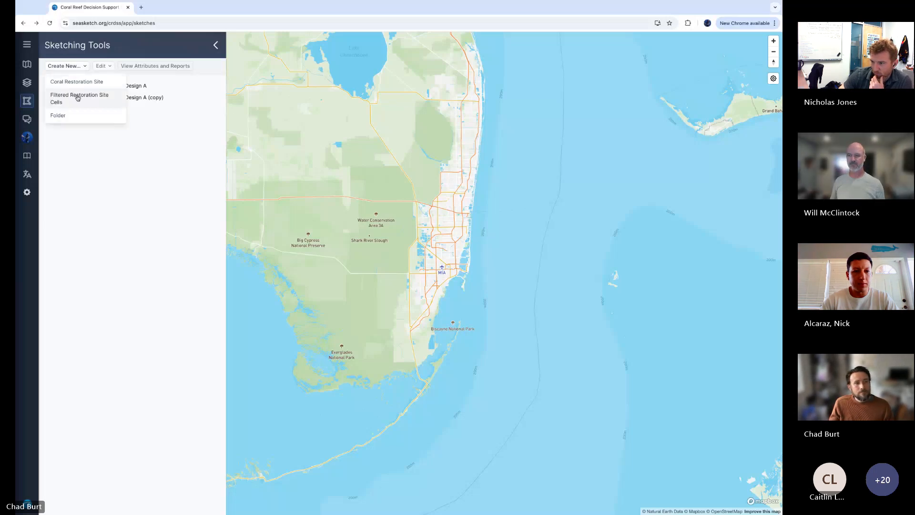
{"action": "left_click", "coordinate": [78, 98]}
{"action": "type", "text": "Ine"}
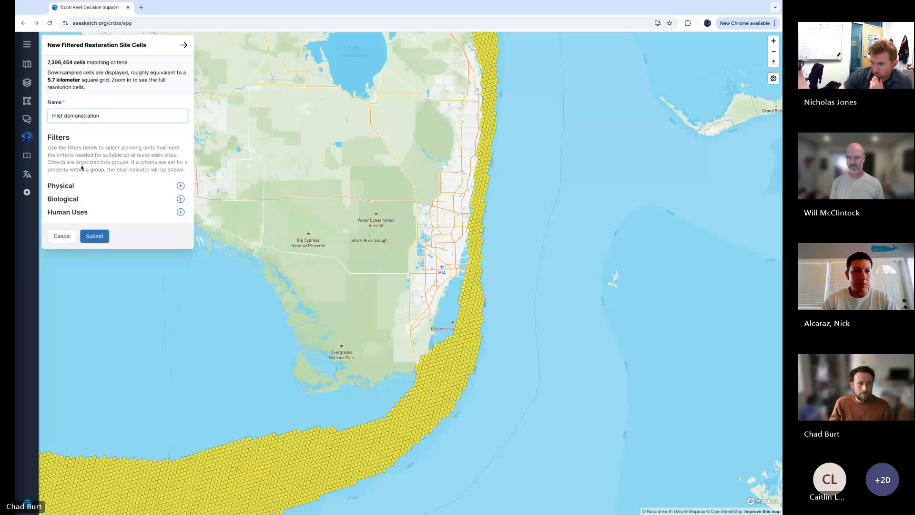
{"action": "left_click", "coordinate": [109, 210]}
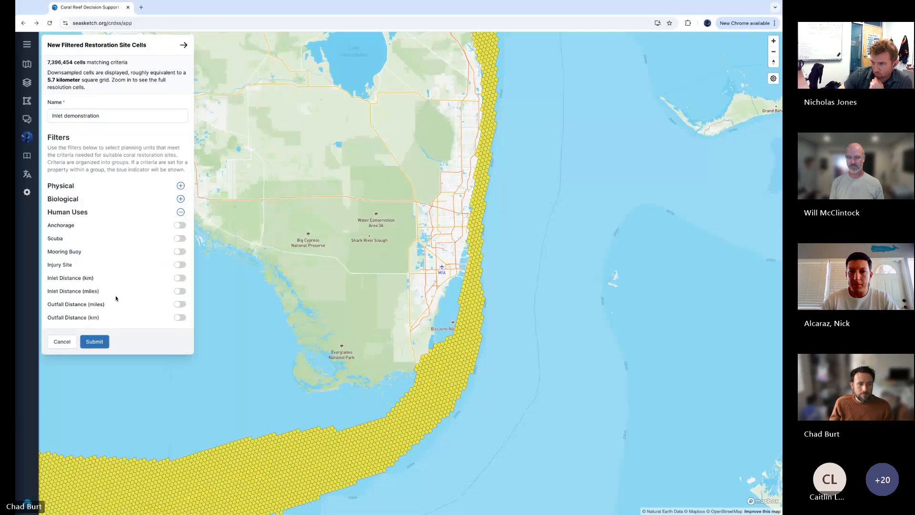
{"action": "left_click", "coordinate": [180, 292]}
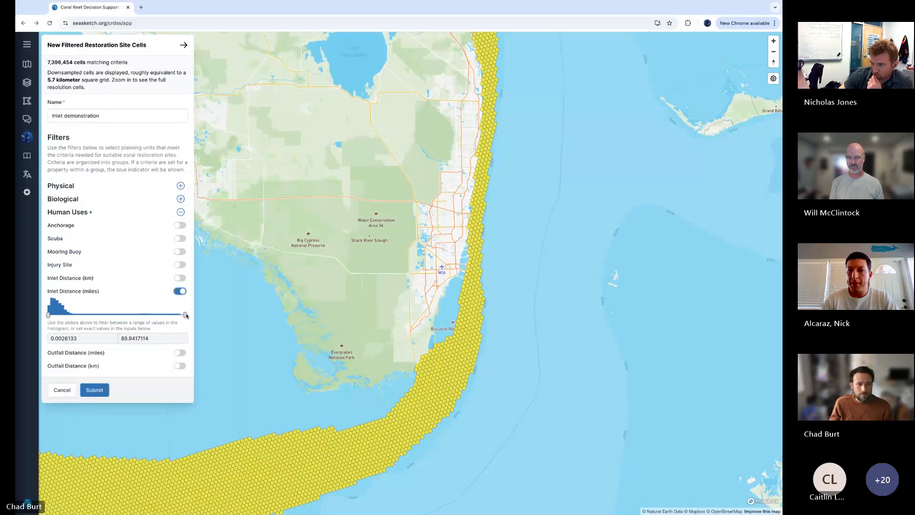
- Narrow the Inlet Distance (miles) filter to a range of about 3.6 to 54 miles
{"action": "left_click_drag", "start_coordinate": [185, 315], "coordinate": [148, 315]}
{"action": "left_click_drag", "start_coordinate": [47, 316], "coordinate": [63, 316]}
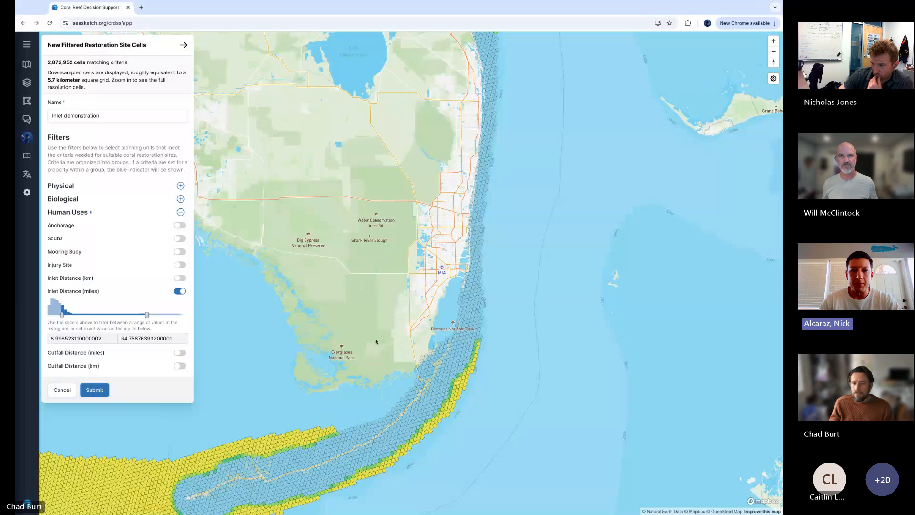
{"action": "left_click_drag", "start_coordinate": [376, 342], "coordinate": [513, 169]}
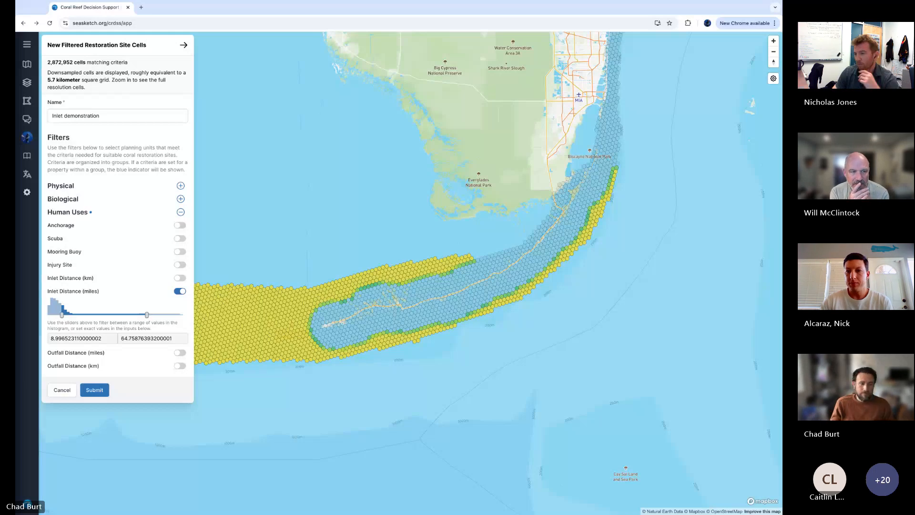
{"action": "left_click_drag", "start_coordinate": [147, 315], "coordinate": [130, 315]}
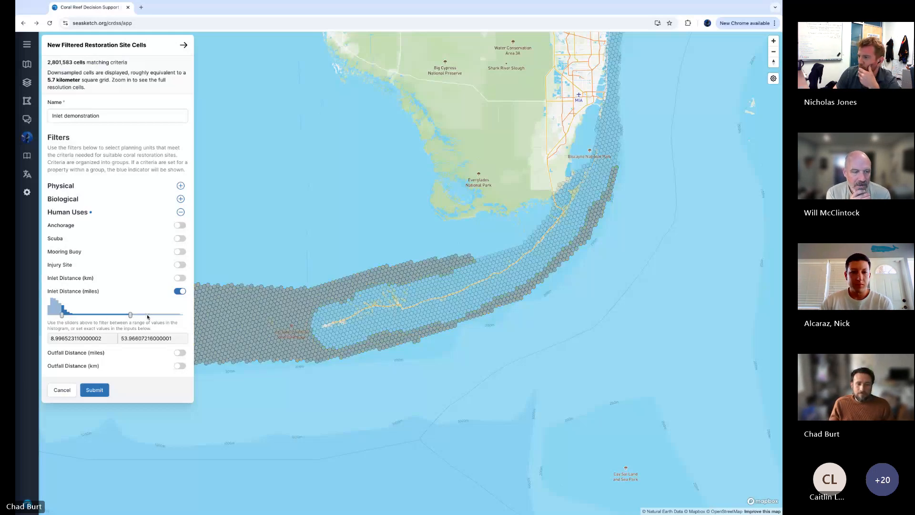
{"action": "left_click_drag", "start_coordinate": [62, 315], "coordinate": [56, 315]}
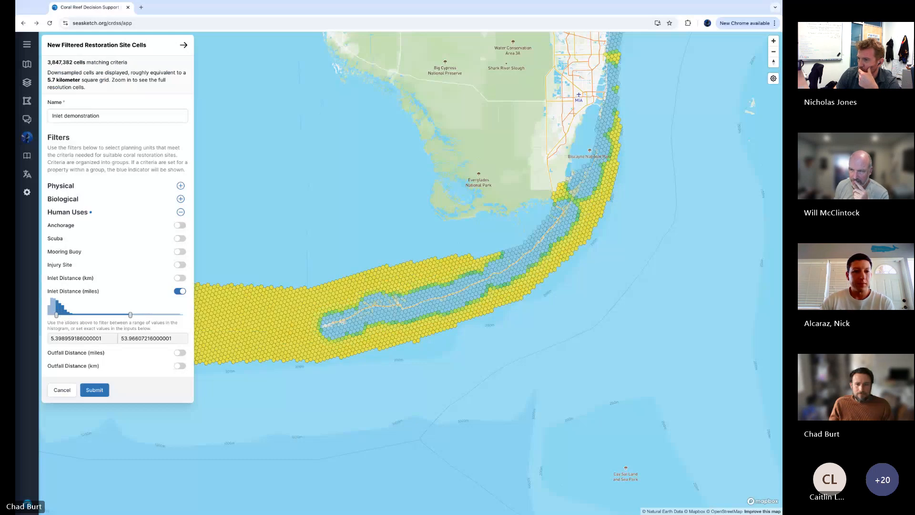
{"action": "left_click_drag", "start_coordinate": [57, 315], "coordinate": [53, 315]}
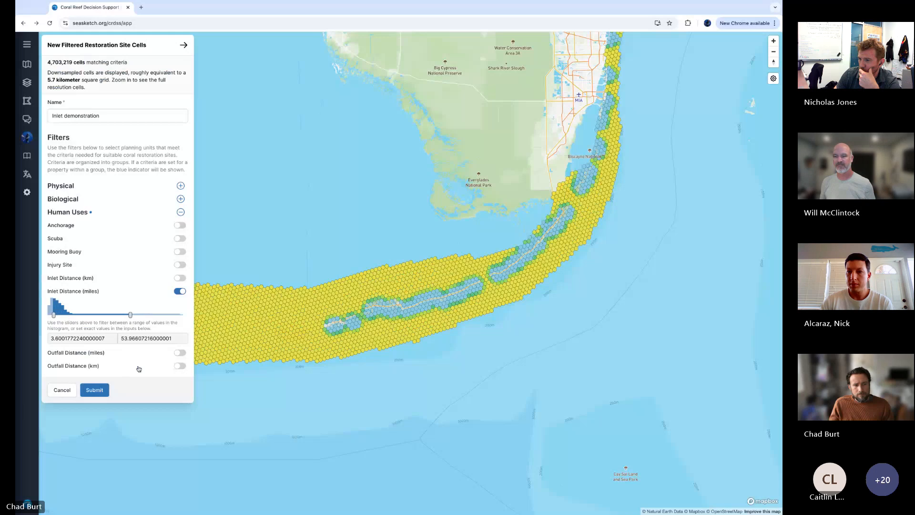
- Enable the Outfall Distance (miles) filter and set its minimum to about 8.2 miles
{"action": "left_click", "coordinate": [181, 353]}
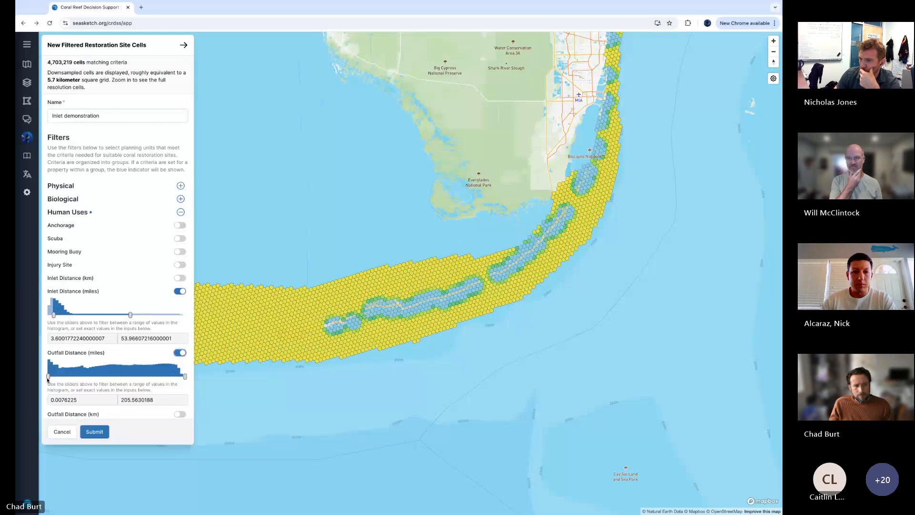
{"action": "left_click_drag", "start_coordinate": [48, 376], "coordinate": [59, 376]}
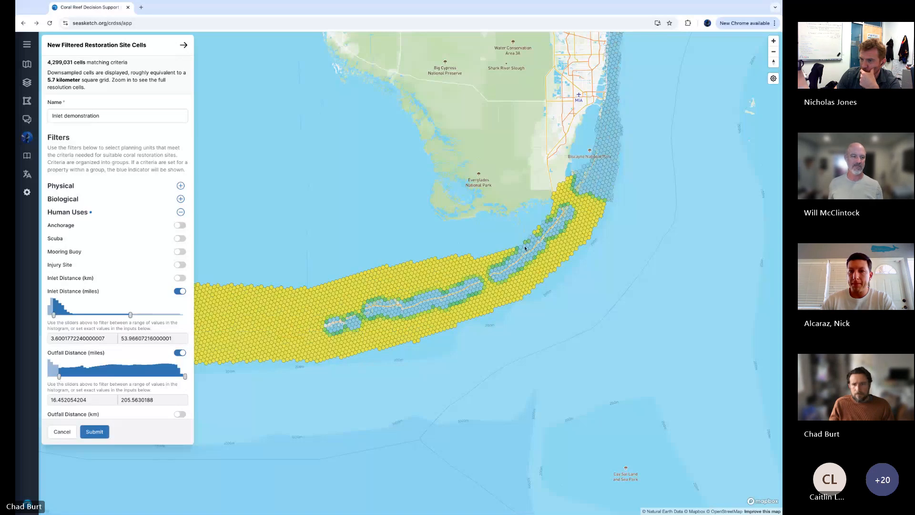
{"action": "left_click_drag", "start_coordinate": [524, 248], "coordinate": [388, 443]}
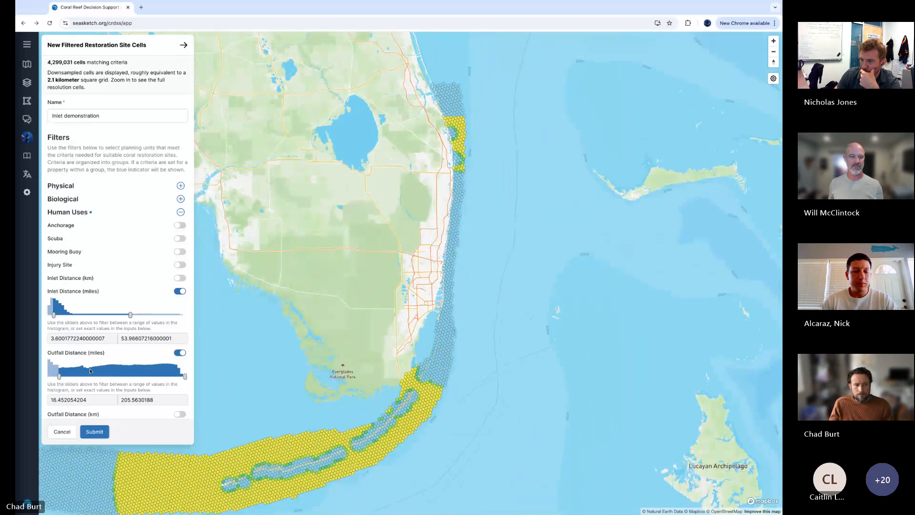
{"action": "left_click_drag", "start_coordinate": [59, 376], "coordinate": [53, 377]}
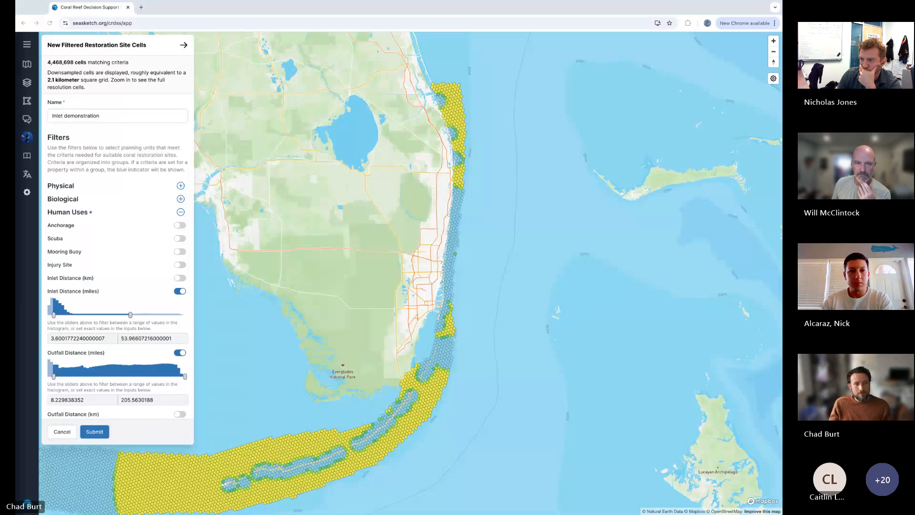
- Collapse and expand the Human Uses criteria group to examine its blue indicator for set filters
{"action": "left_click", "coordinate": [67, 212]}
{"action": "left_click", "coordinate": [67, 213]}
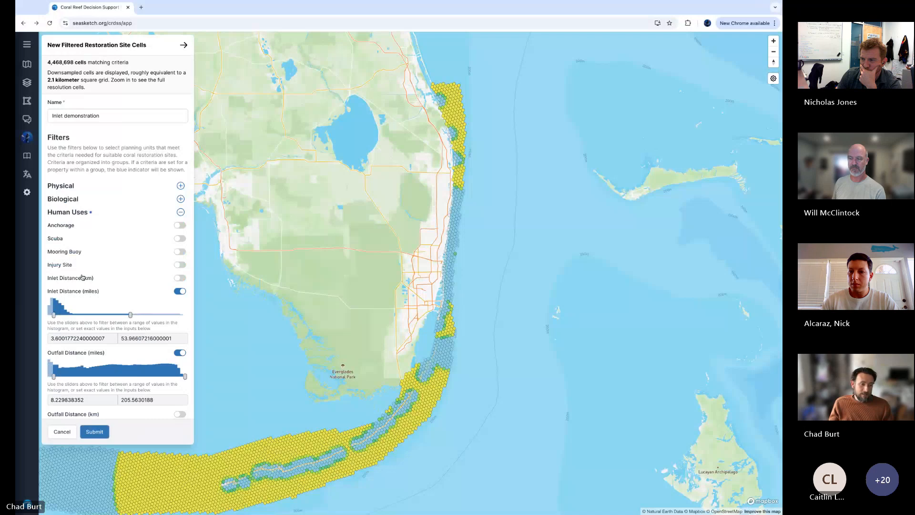
{"action": "scroll", "coordinate": [81, 279], "scroll_direction": "down", "scroll_amount": 1}
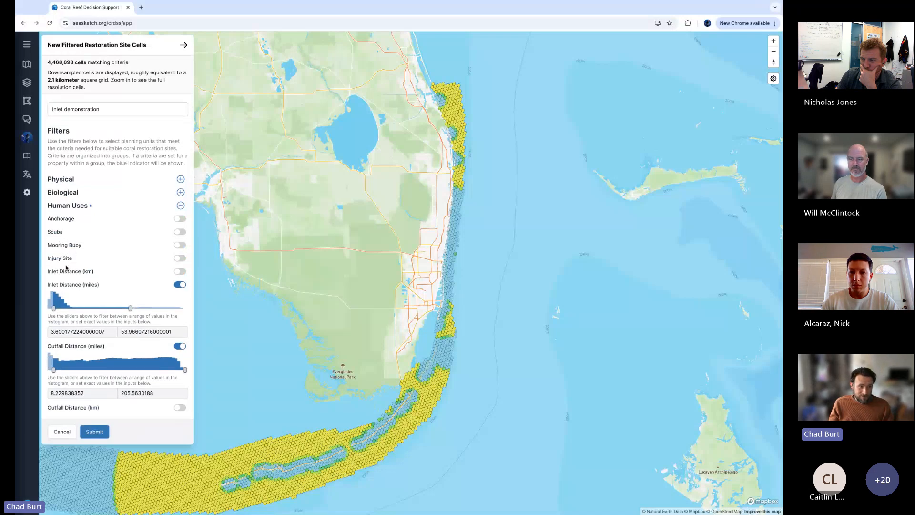
{"action": "left_click", "coordinate": [67, 206]}
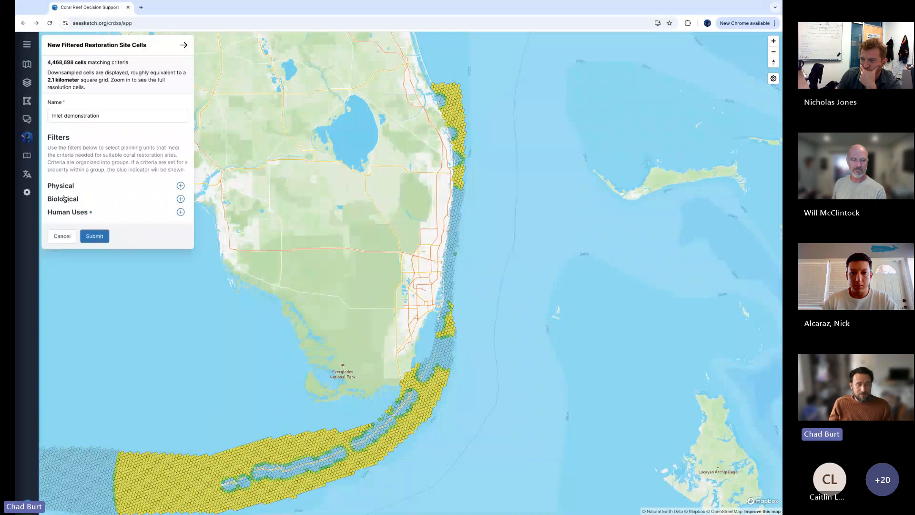
{"action": "left_click", "coordinate": [74, 214]}
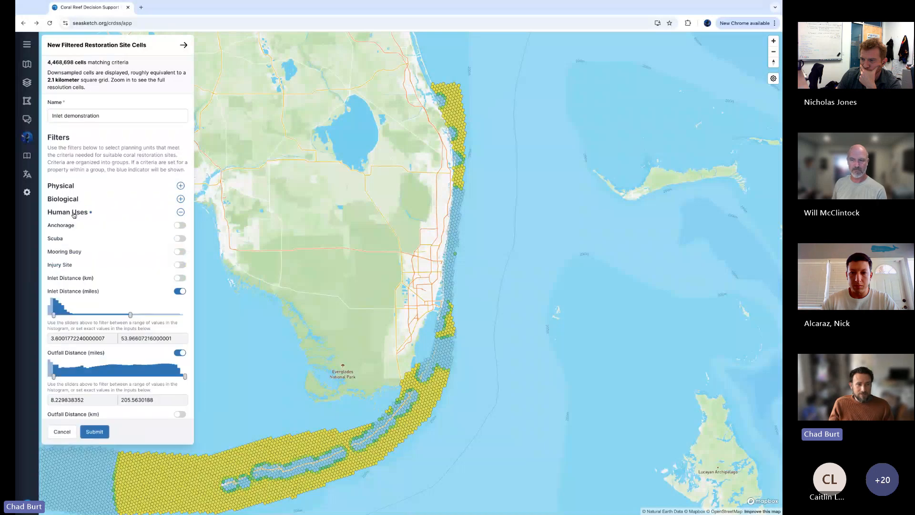
{"action": "left_click", "coordinate": [73, 212]}
{"action": "left_click", "coordinate": [74, 213]}
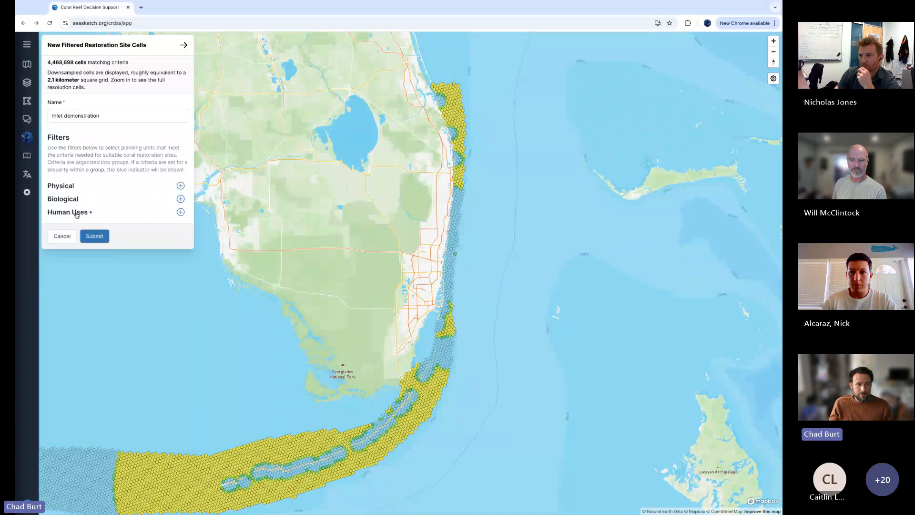
{"action": "left_click", "coordinate": [74, 212]}
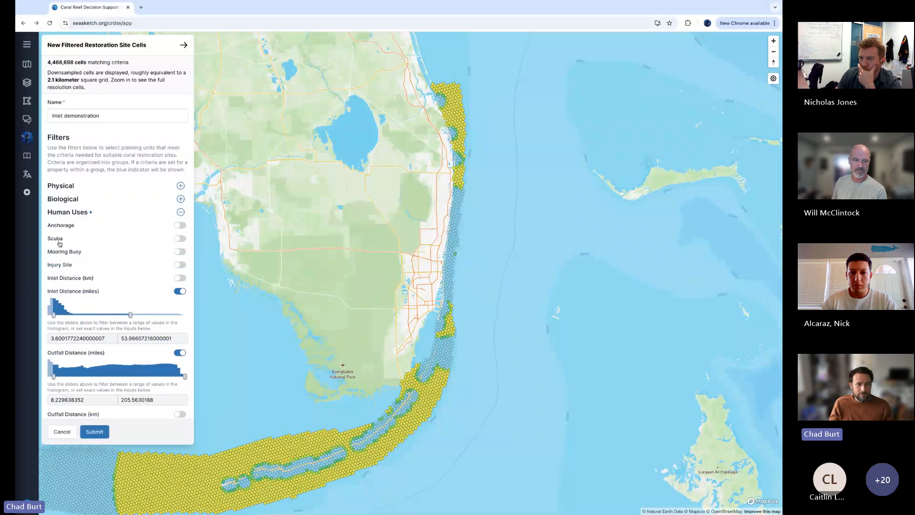
{"action": "mouse_move", "coordinate": [91, 214]}
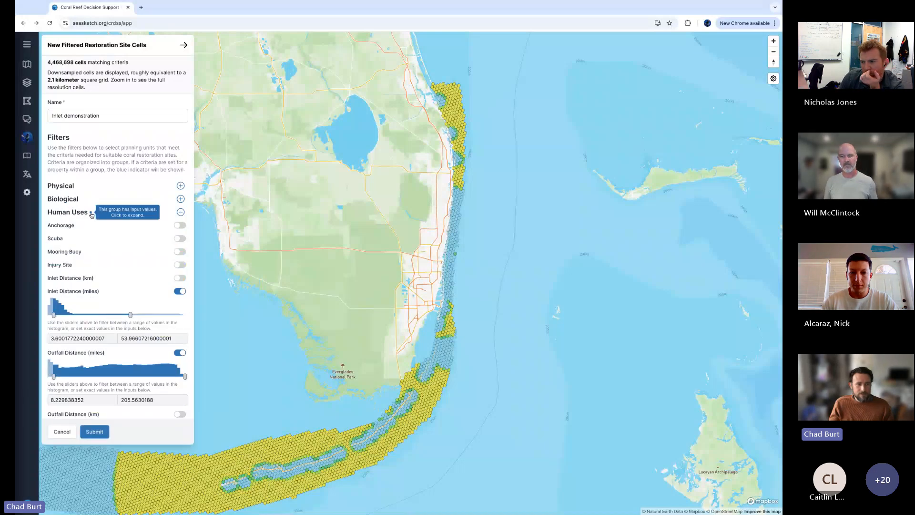
{"action": "left_click", "coordinate": [62, 215]}
{"action": "mouse_move", "coordinate": [91, 215]}
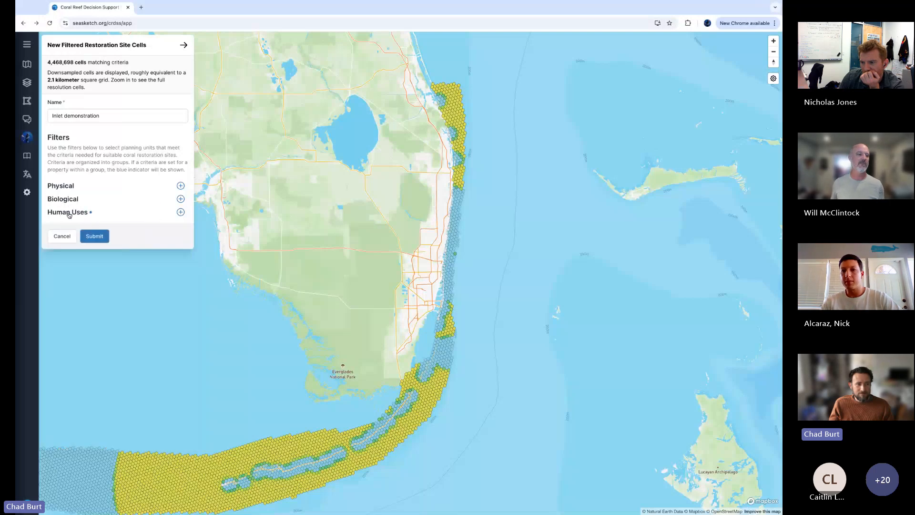
{"action": "left_click", "coordinate": [70, 216]}
{"action": "left_click", "coordinate": [69, 214]}
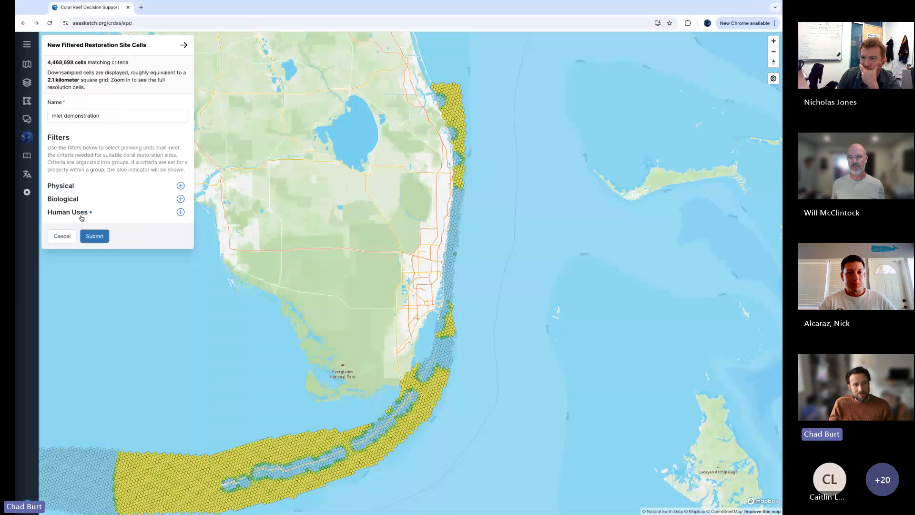
{"action": "left_click", "coordinate": [82, 215]}
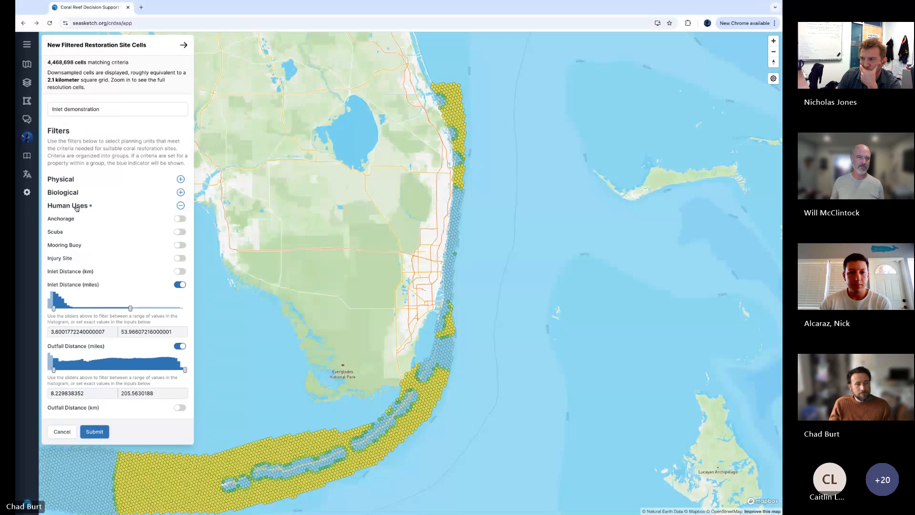
- Submit the "Inlet demonstration" sketch with its distance filters and hide it from the map
{"action": "left_click", "coordinate": [76, 207]}
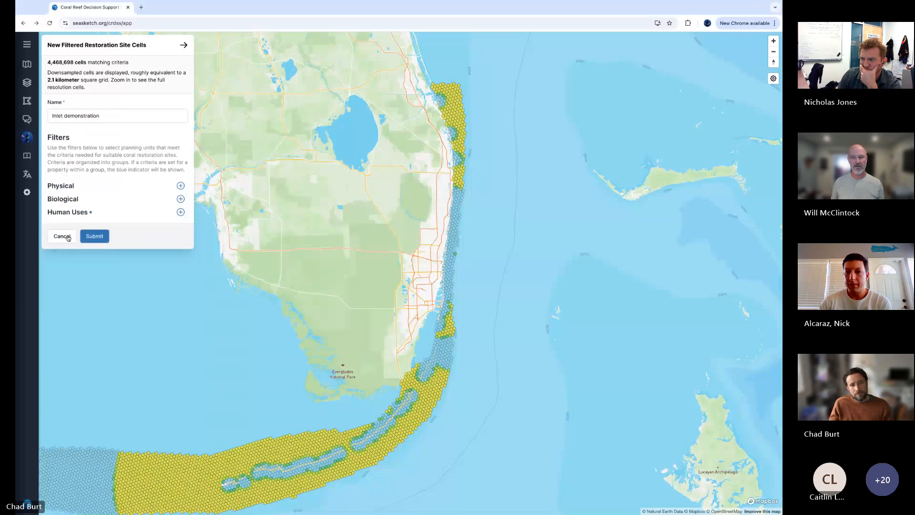
{"action": "left_click", "coordinate": [104, 237]}
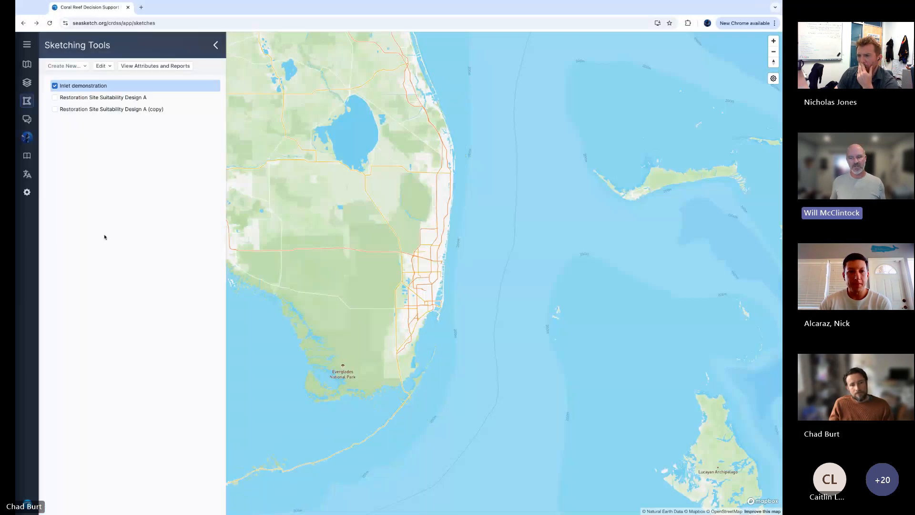
{"action": "left_click", "coordinate": [55, 85]}
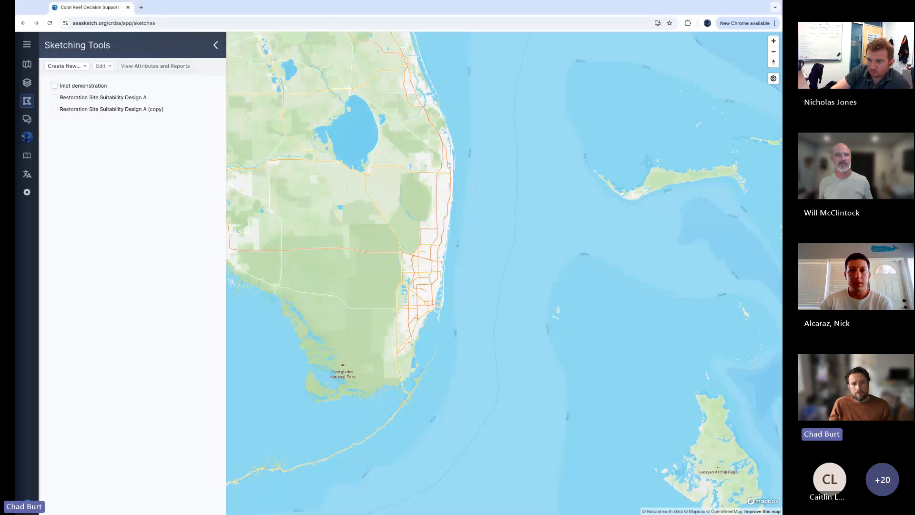
- Display the Restoration Site Suitability Design A sketch and examine its finer-resolution cells off Fort Lauderdale
{"action": "left_click", "coordinate": [56, 98]}
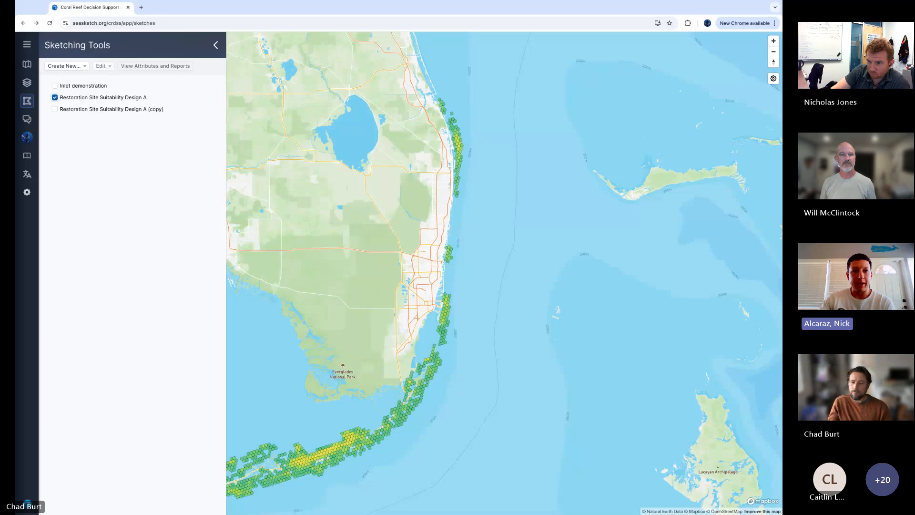
{"action": "scroll", "coordinate": [448, 261], "scroll_direction": "up", "scroll_amount": 5}
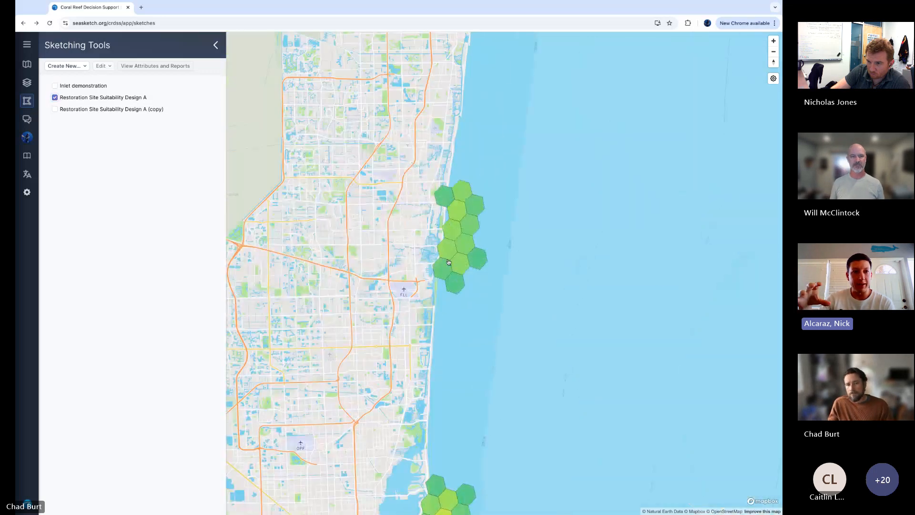
{"action": "scroll", "coordinate": [448, 261], "scroll_direction": "up", "scroll_amount": 2}
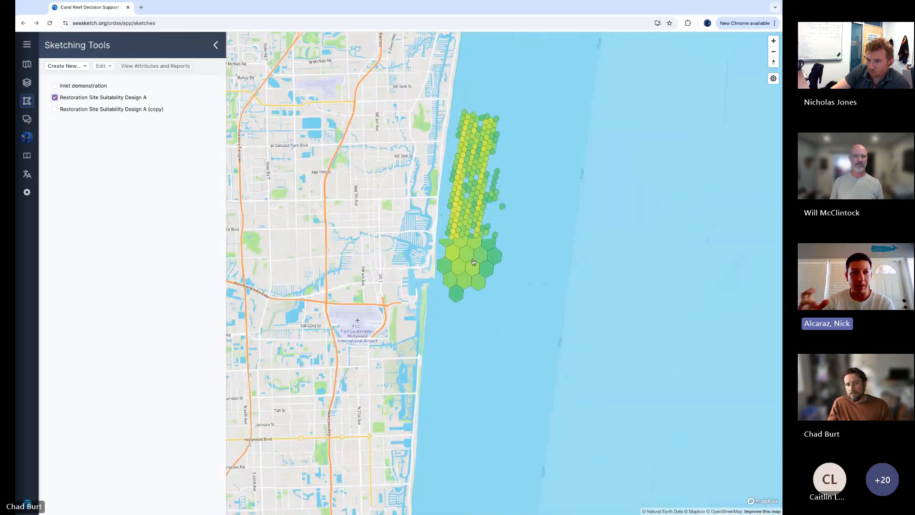
- Examine the full extent of the Design A cells along the southeast Florida coast and the Keys
{"action": "scroll", "coordinate": [474, 262], "scroll_direction": "down", "scroll_amount": 3}
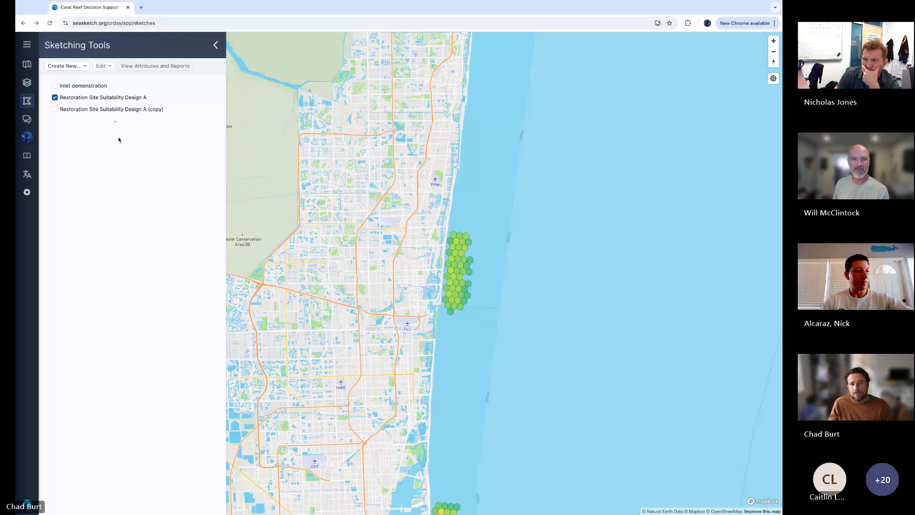
{"action": "scroll", "coordinate": [408, 271], "scroll_direction": "down", "scroll_amount": 5}
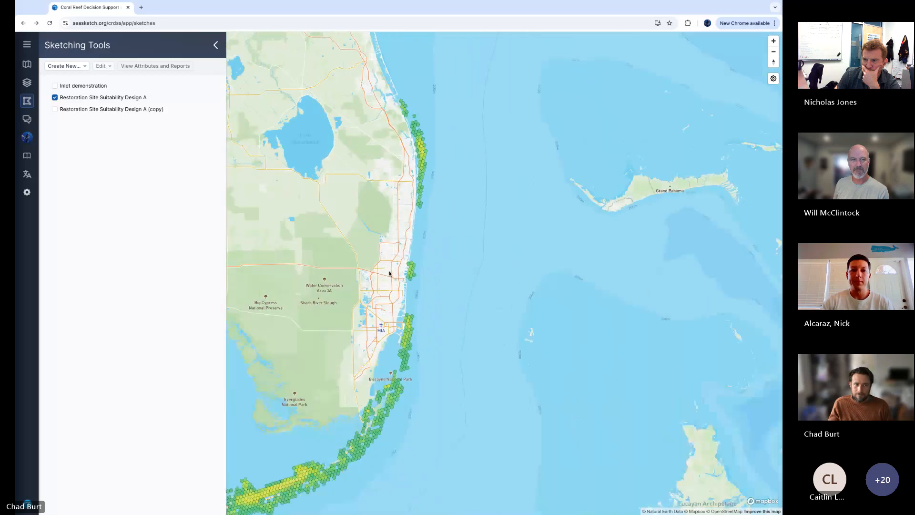
{"action": "left_click_drag", "start_coordinate": [317, 277], "coordinate": [394, 228]}
{"action": "scroll", "coordinate": [393, 229], "scroll_direction": "down", "scroll_amount": 3}
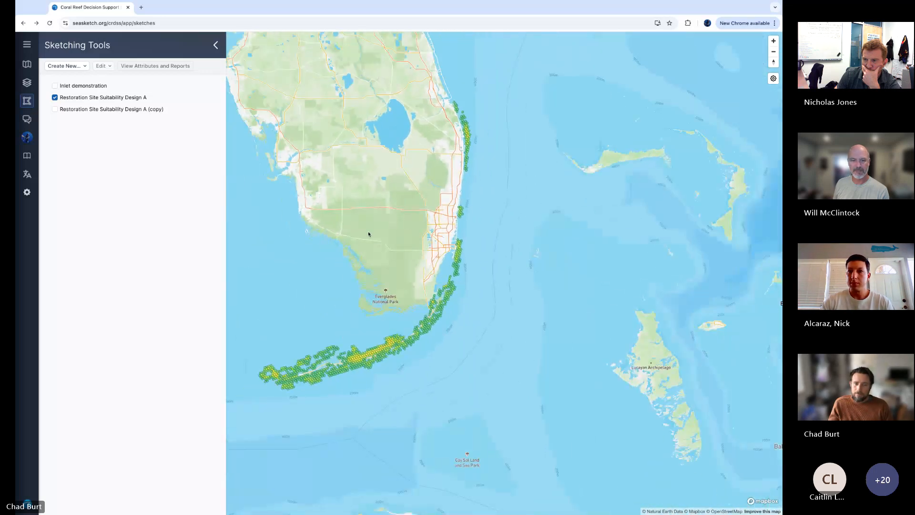
{"action": "left_click_drag", "start_coordinate": [312, 232], "coordinate": [358, 234]}
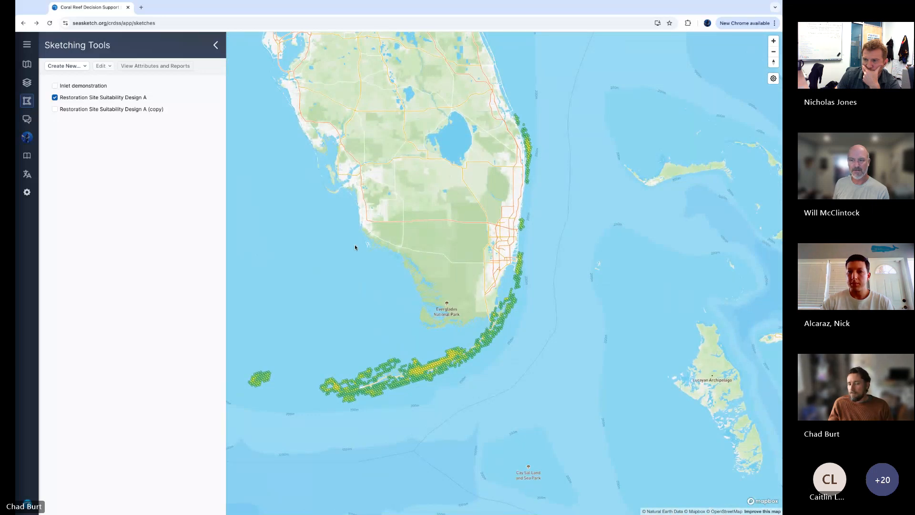
{"action": "left_click_drag", "start_coordinate": [354, 247], "coordinate": [380, 247]}
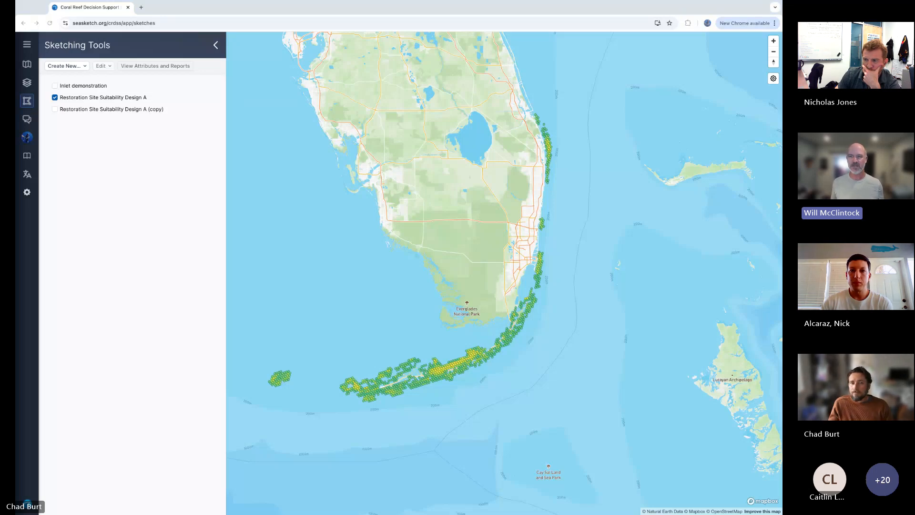
{"action": "left_click", "coordinate": [91, 174]}
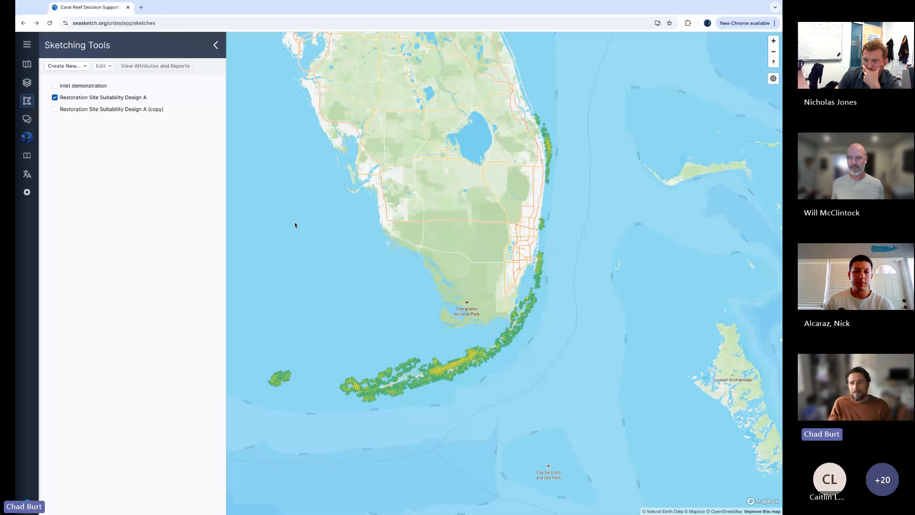
{"action": "left_click_drag", "start_coordinate": [439, 266], "coordinate": [414, 268]}
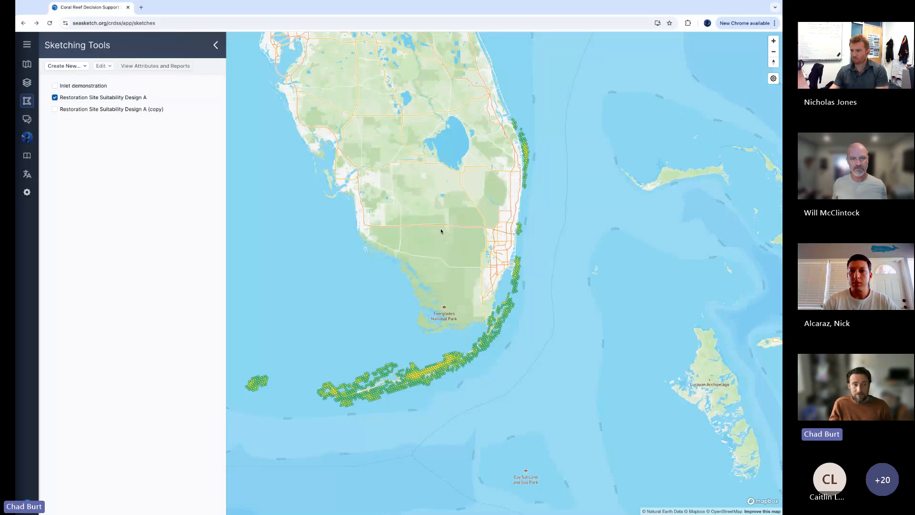
{"action": "left_click_drag", "start_coordinate": [488, 238], "coordinate": [483, 239]}
- Start a new Coral Restoration Site sketch and name it "Restoration Site A"
{"action": "left_click", "coordinate": [65, 67]}
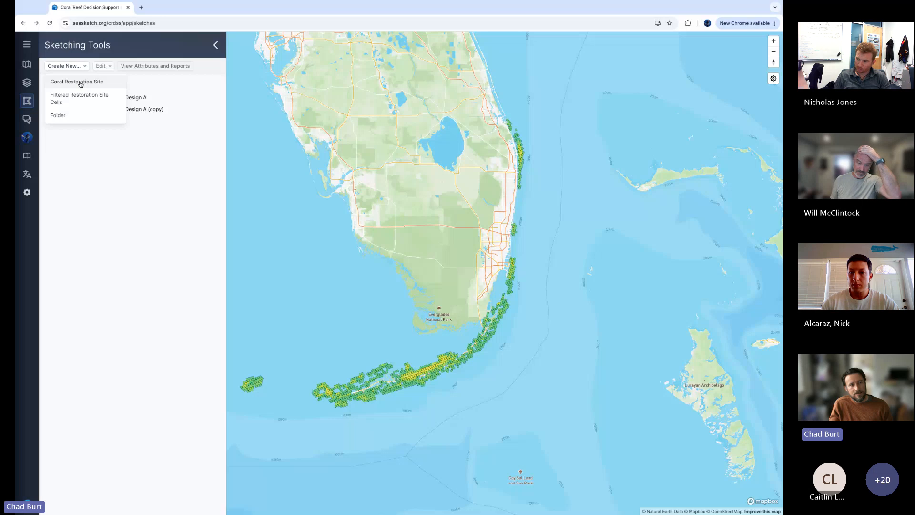
{"action": "left_click", "coordinate": [80, 85]}
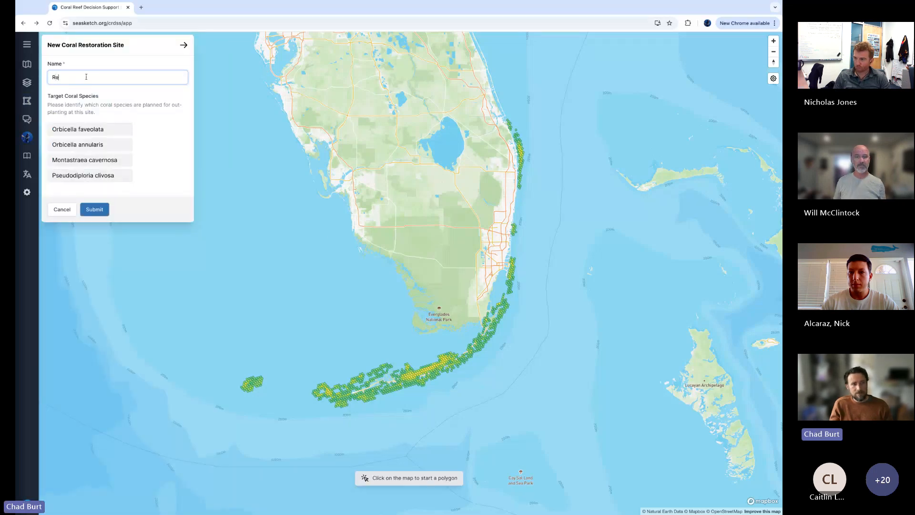
{"action": "type", "text": "Restoration Site A"}
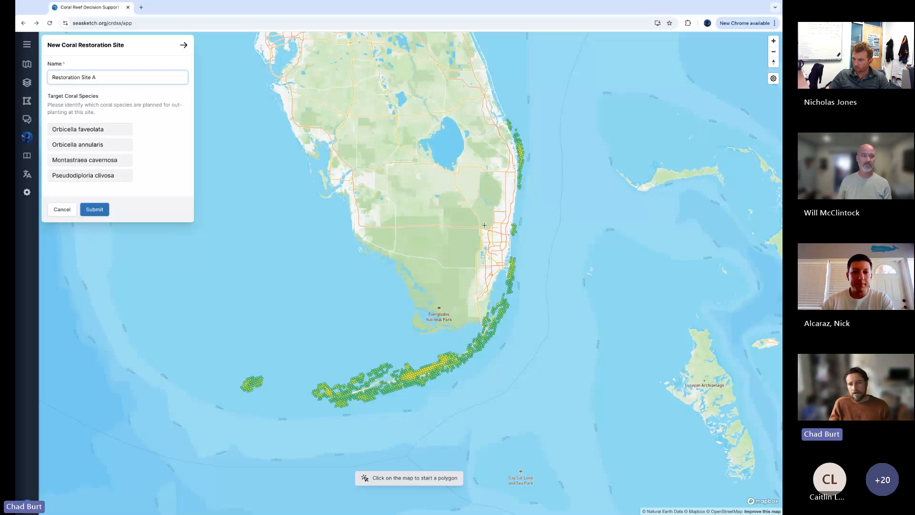
- Draw a four-cornered restoration site polygon across the bands of suitable cells offshore of Fort Lauderdale, north of the port inlet
{"action": "scroll", "coordinate": [530, 236], "scroll_direction": "up", "scroll_amount": 5}
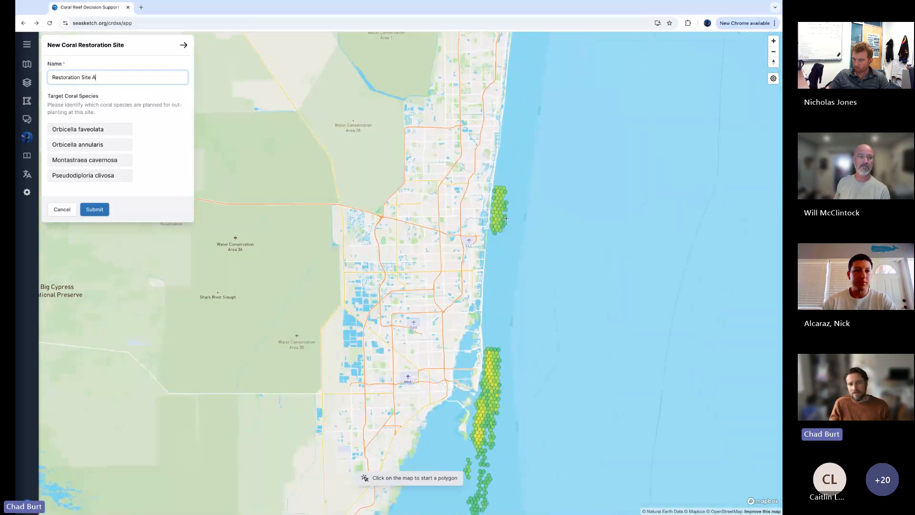
{"action": "scroll", "coordinate": [502, 218], "scroll_direction": "up", "scroll_amount": 5}
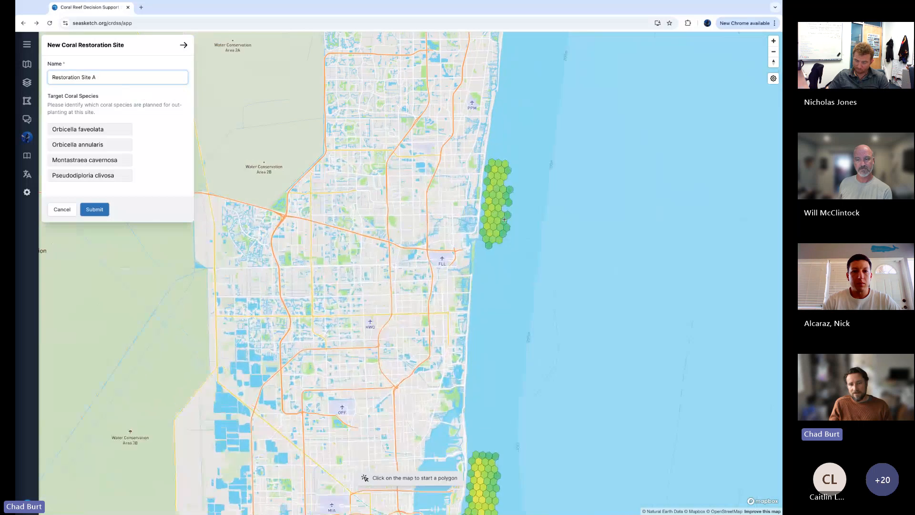
{"action": "scroll", "coordinate": [472, 238], "scroll_direction": "up", "scroll_amount": 3}
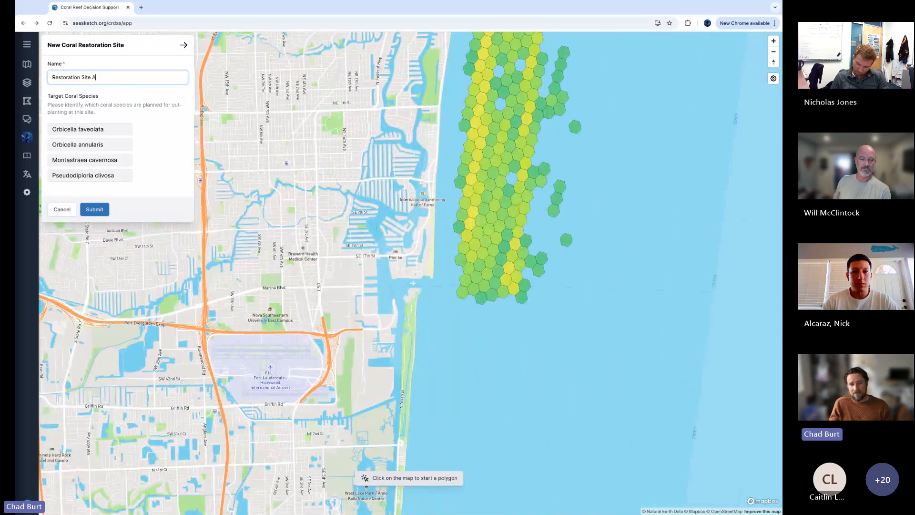
{"action": "scroll", "coordinate": [412, 282], "scroll_direction": "up", "scroll_amount": 4}
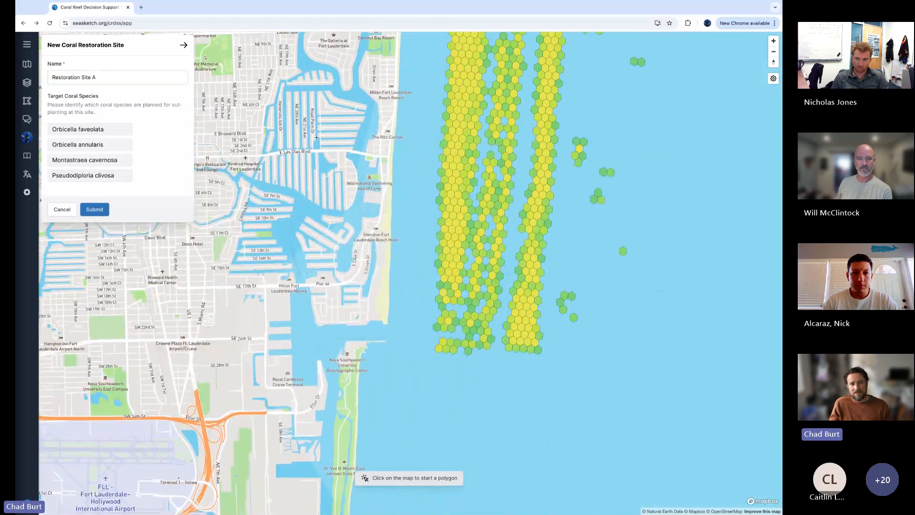
{"action": "left_click_drag", "start_coordinate": [309, 136], "coordinate": [289, 217]}
{"action": "scroll", "coordinate": [289, 217], "scroll_direction": "down", "scroll_amount": 1}
{"action": "scroll", "coordinate": [308, 227], "scroll_direction": "down", "scroll_amount": 5}
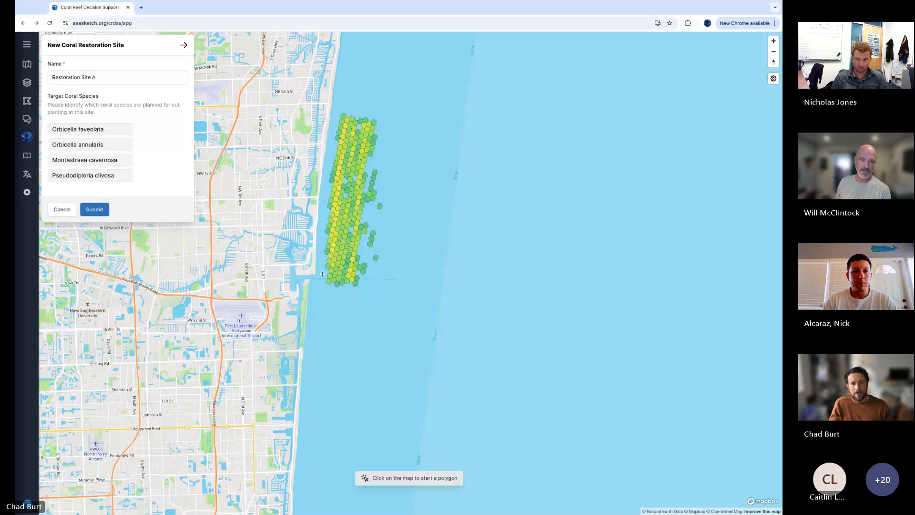
{"action": "scroll", "coordinate": [297, 277], "scroll_direction": "up", "scroll_amount": 3}
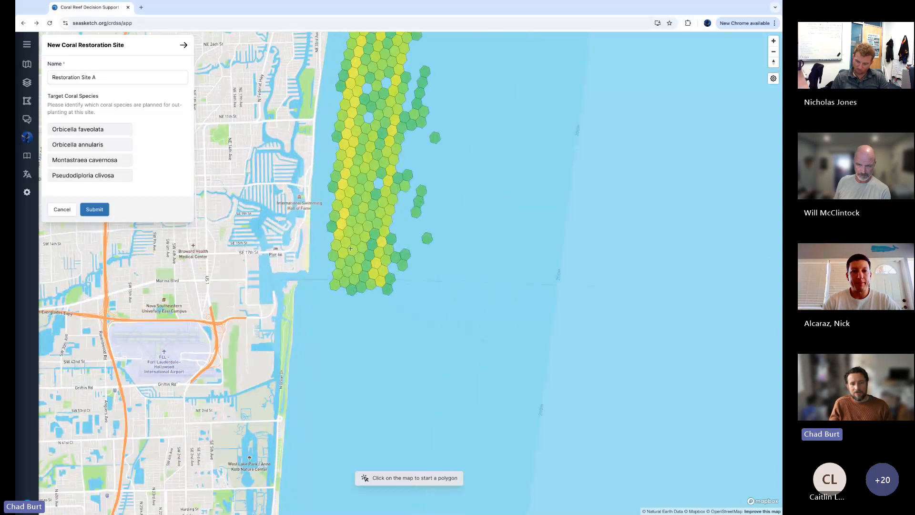
{"action": "scroll", "coordinate": [347, 213], "scroll_direction": "up", "scroll_amount": 3}
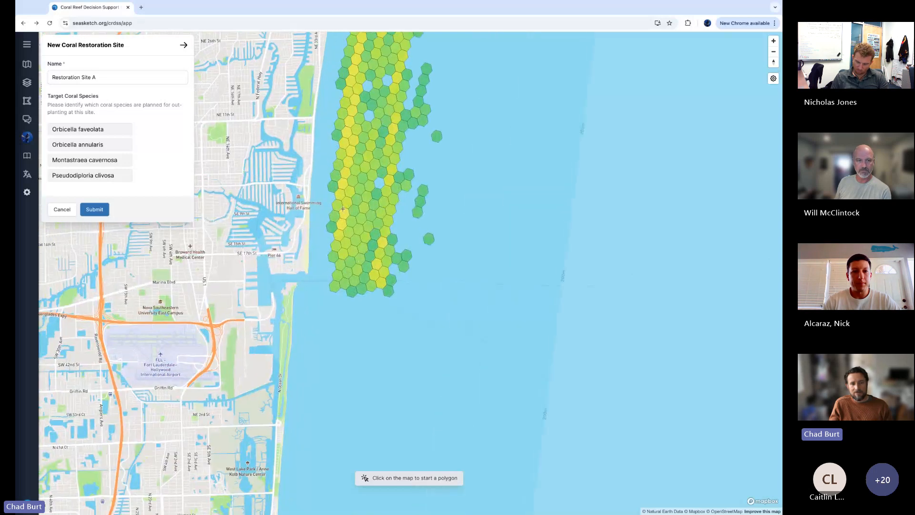
{"action": "left_click_drag", "start_coordinate": [338, 173], "coordinate": [335, 229]}
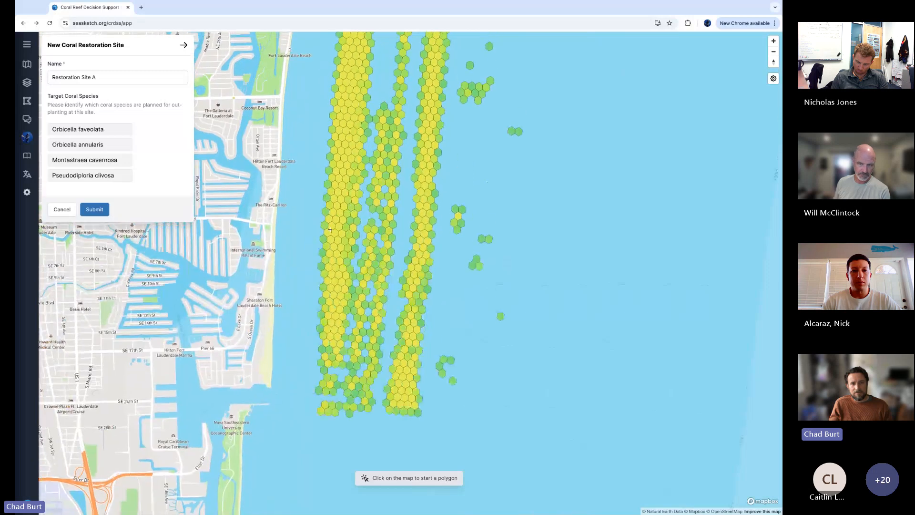
{"action": "left_click_drag", "start_coordinate": [321, 171], "coordinate": [301, 199]}
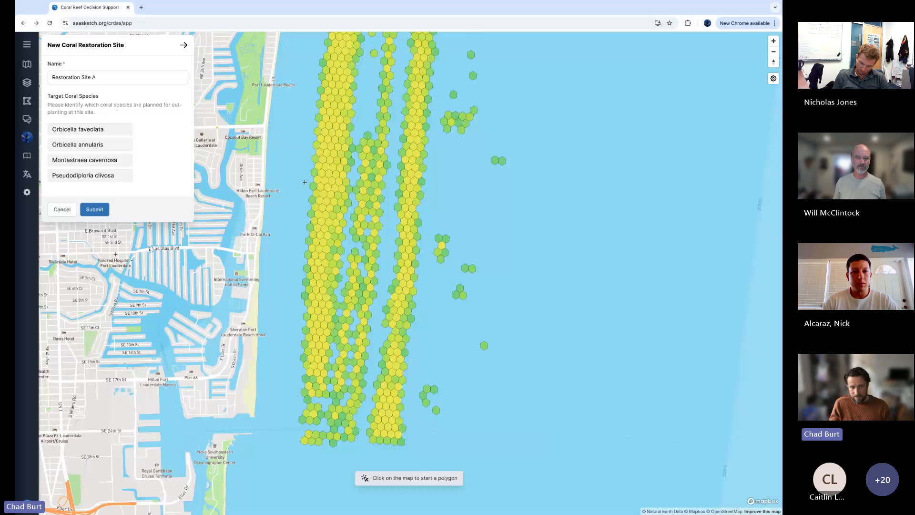
{"action": "left_click", "coordinate": [305, 185]}
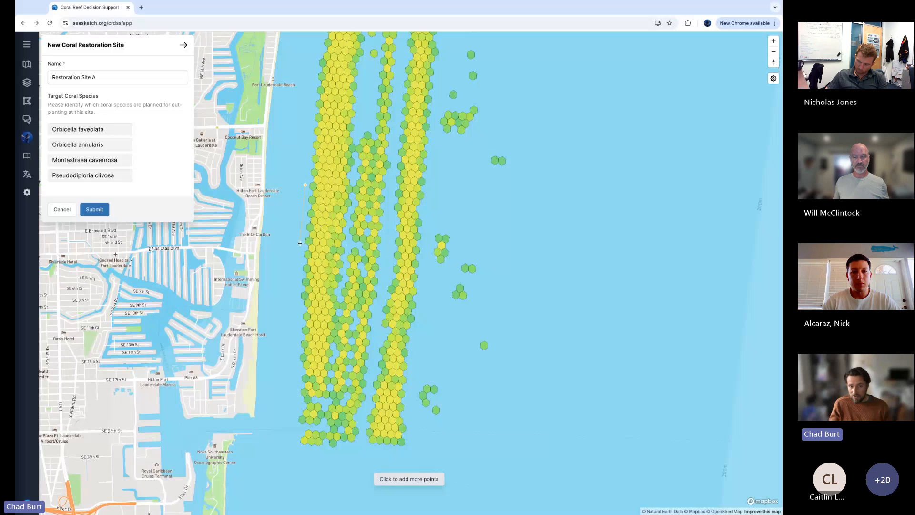
{"action": "left_click", "coordinate": [427, 249]}
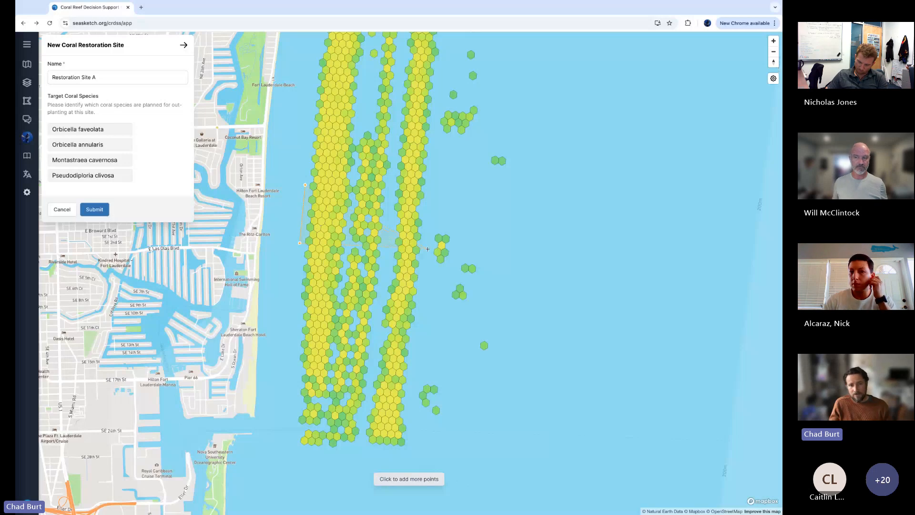
{"action": "double_click", "coordinate": [431, 188]}
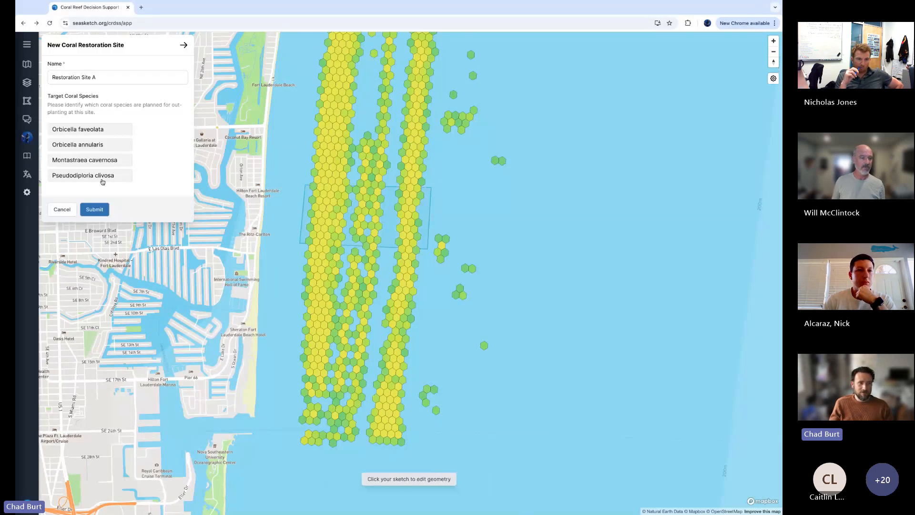
- Set Orbicella annularis as the target coral species for Restoration Site A and submit the new site
{"action": "left_click", "coordinate": [90, 148]}
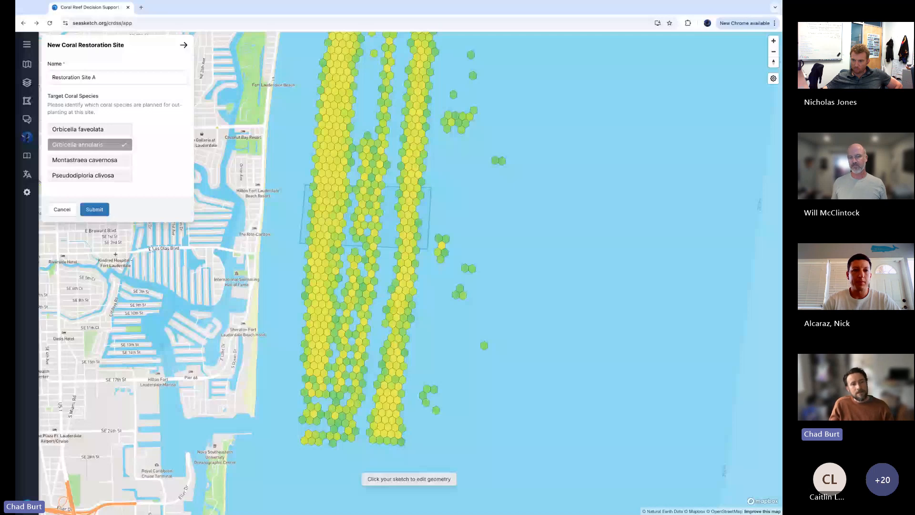
{"action": "left_click", "coordinate": [102, 213]}
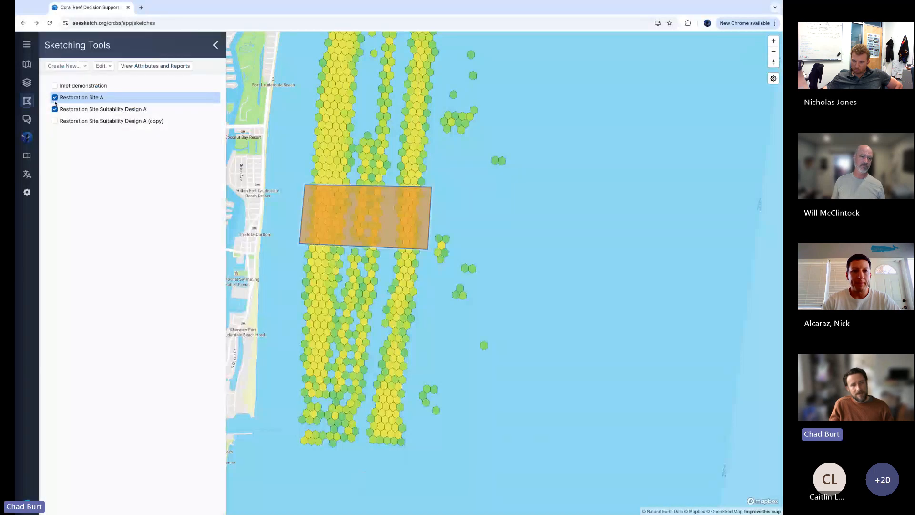
- Hide the Restoration Site Suitability Design A sketch and open the attributes and reports of Restoration Site A
{"action": "left_click", "coordinate": [107, 67]}
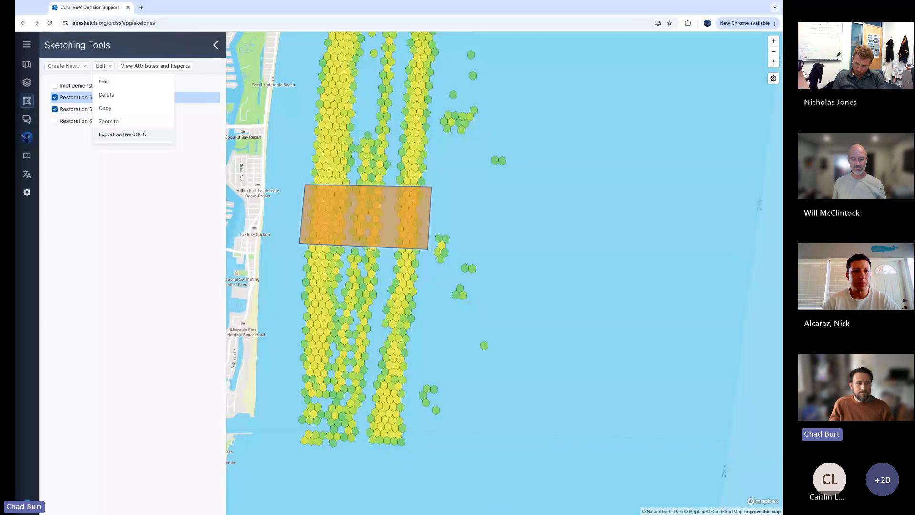
{"action": "left_click", "coordinate": [135, 151]}
{"action": "left_click", "coordinate": [55, 109]}
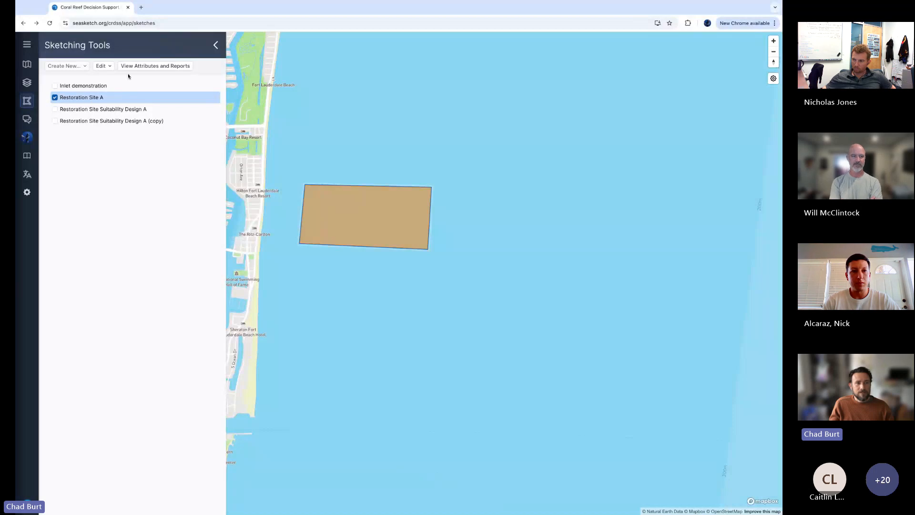
{"action": "left_click", "coordinate": [146, 66]}
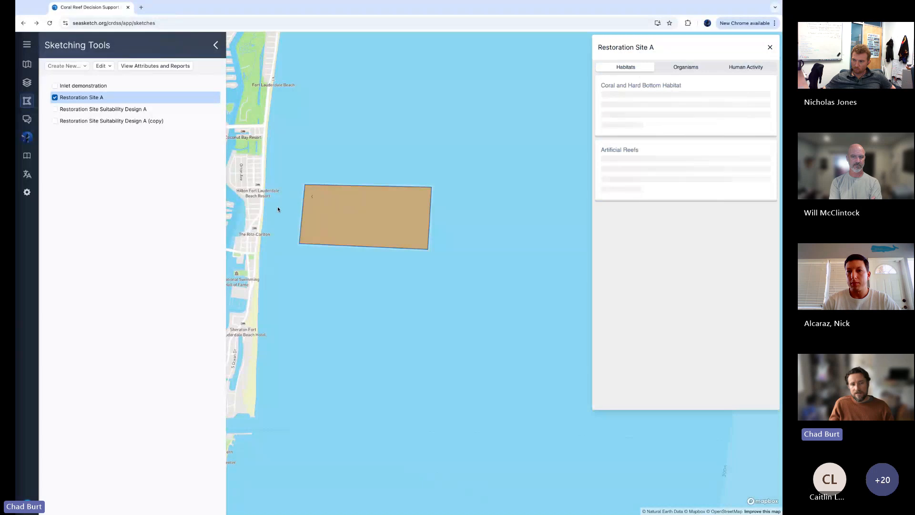
{"action": "left_click_drag", "start_coordinate": [283, 213], "coordinate": [337, 224]}
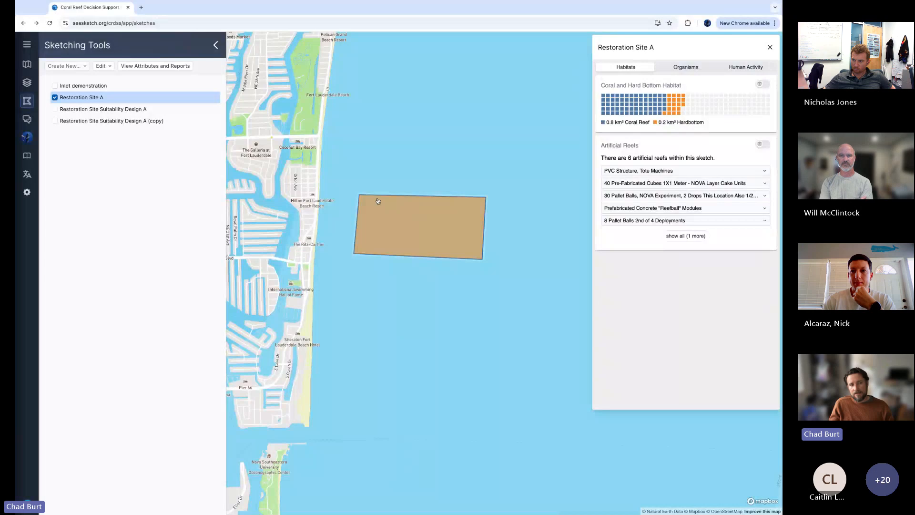
{"action": "left_click", "coordinate": [26, 84]}
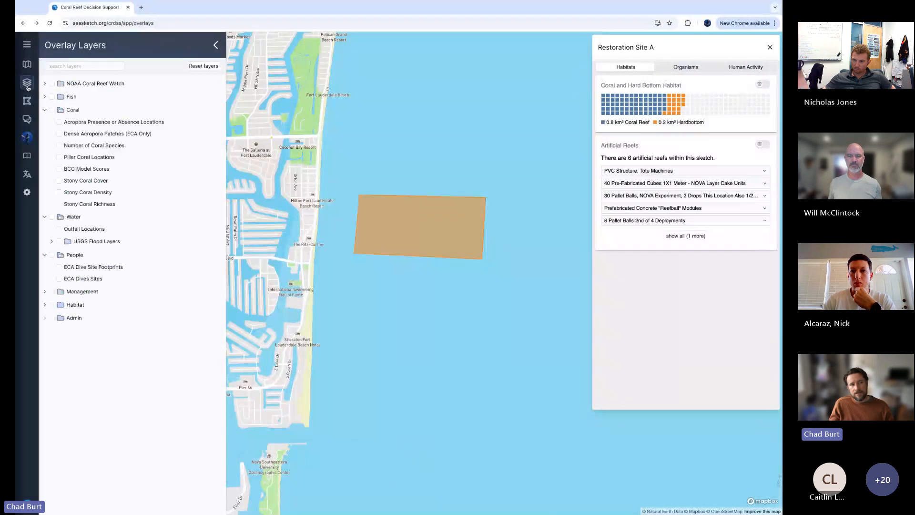
{"action": "left_click", "coordinate": [27, 102]}
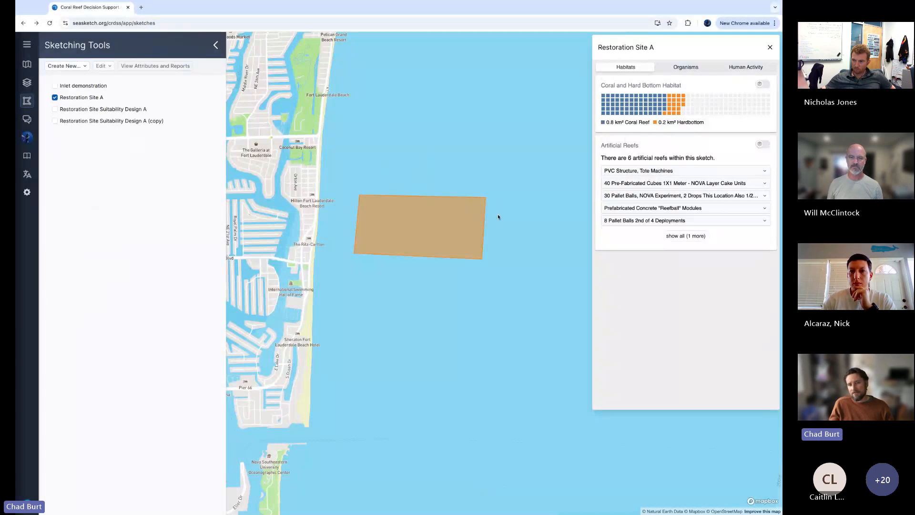
{"action": "left_click_drag", "start_coordinate": [497, 217], "coordinate": [461, 235]}
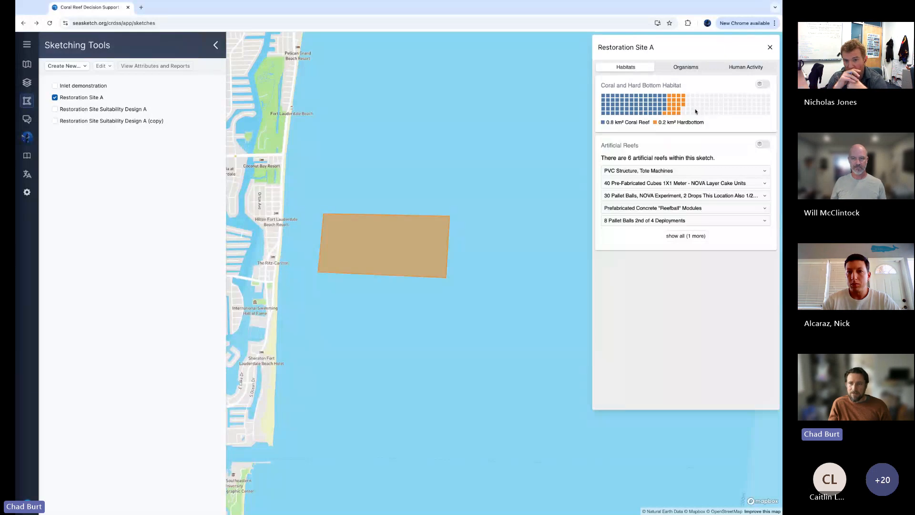
- Overlay the coral and hard bottom habitat on the map, and replace it with the artificial reefs layer
{"action": "left_click", "coordinate": [765, 84]}
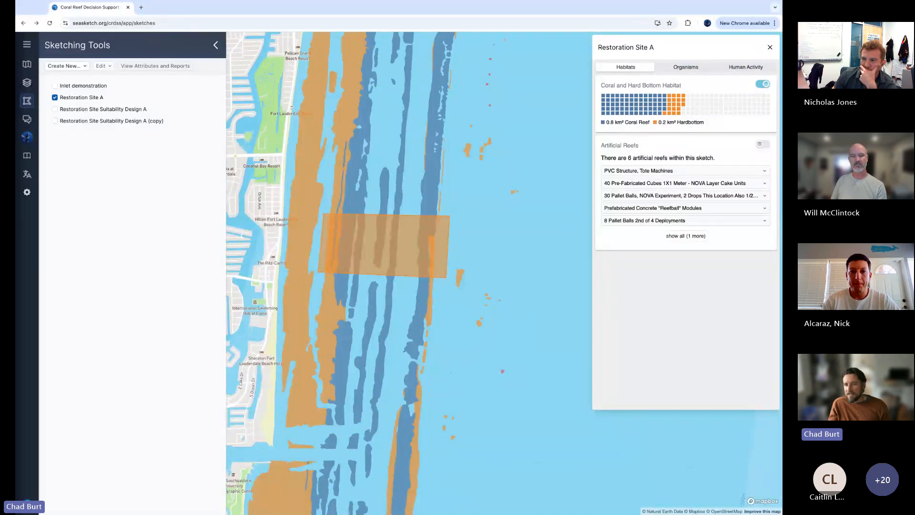
{"action": "left_click", "coordinate": [762, 84]}
{"action": "left_click", "coordinate": [760, 145]}
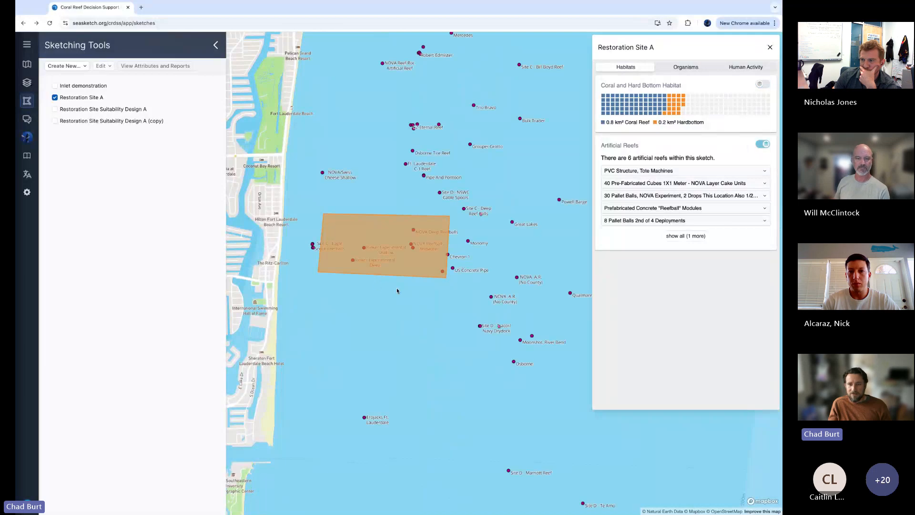
{"action": "scroll", "coordinate": [397, 290], "scroll_direction": "up", "scroll_amount": 3}
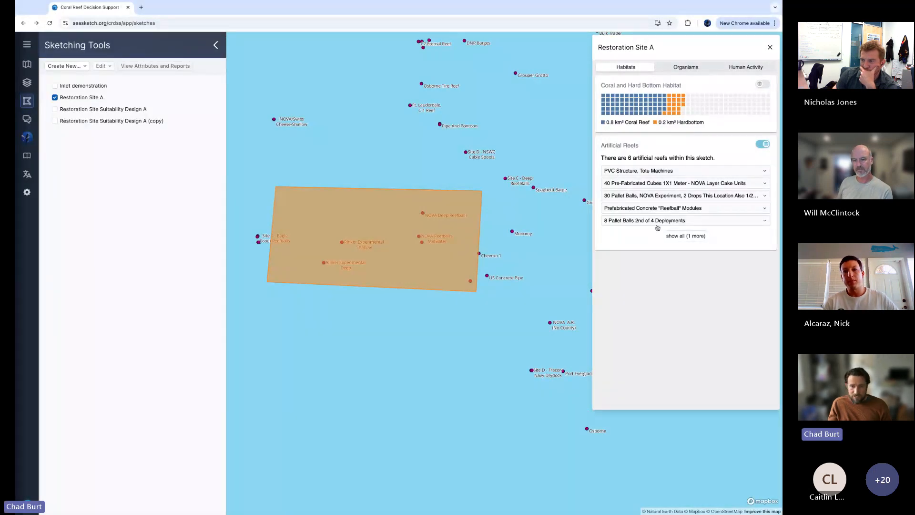
- Expand the 30 Pallet Balls, NOVA Experiment reef record, examine its deployment date and coordinates, and collapse it
{"action": "left_click", "coordinate": [624, 196]}
{"action": "scroll", "coordinate": [624, 197], "scroll_direction": "down", "scroll_amount": 1}
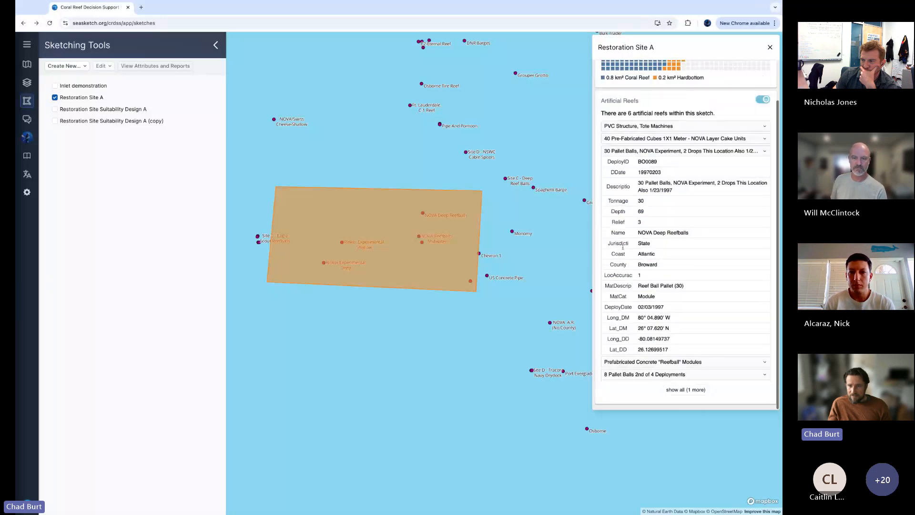
{"action": "triple_click", "coordinate": [638, 308]}
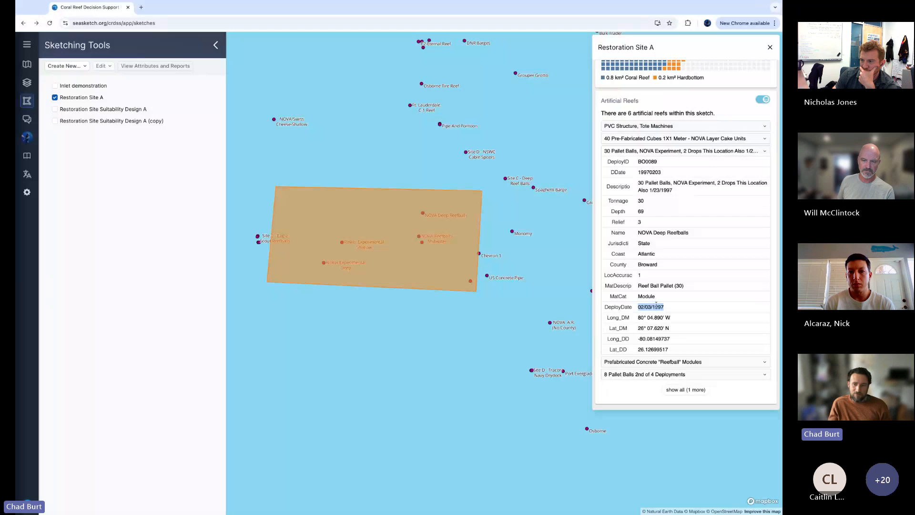
{"action": "triple_click", "coordinate": [659, 324]}
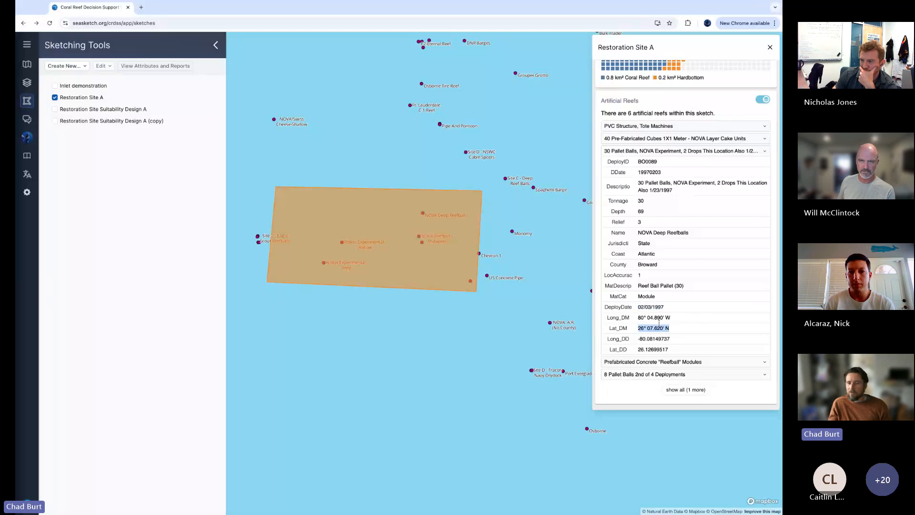
{"action": "left_click", "coordinate": [679, 335]}
{"action": "left_click", "coordinate": [695, 153]}
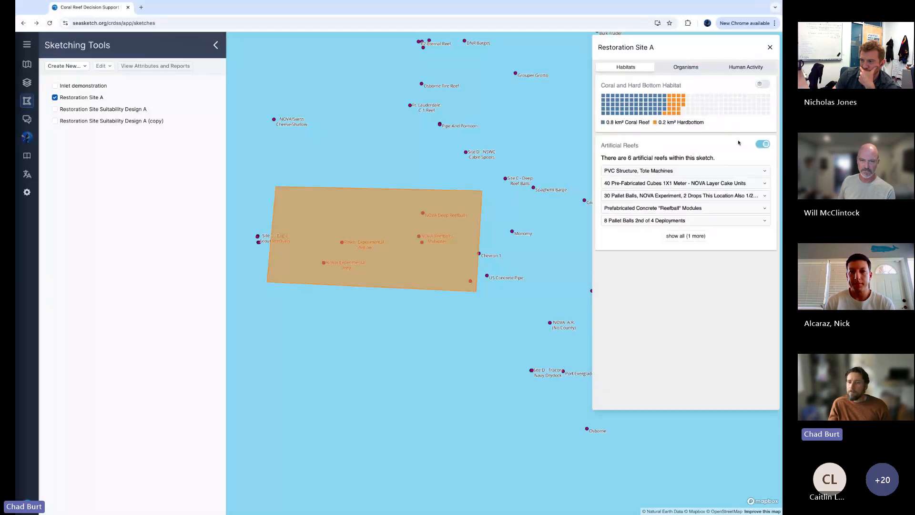
- Replace the artificial reefs layer with the Acropora observations from the organisms report and examine where A. cervicornis is present around the site
{"action": "left_click", "coordinate": [763, 144]}
{"action": "left_click", "coordinate": [684, 67]}
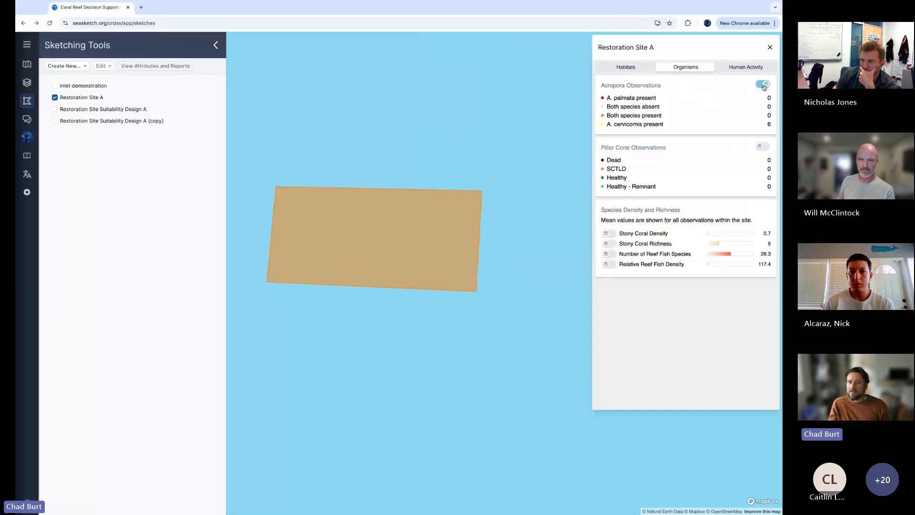
{"action": "scroll", "coordinate": [276, 254], "scroll_direction": "down", "scroll_amount": 1}
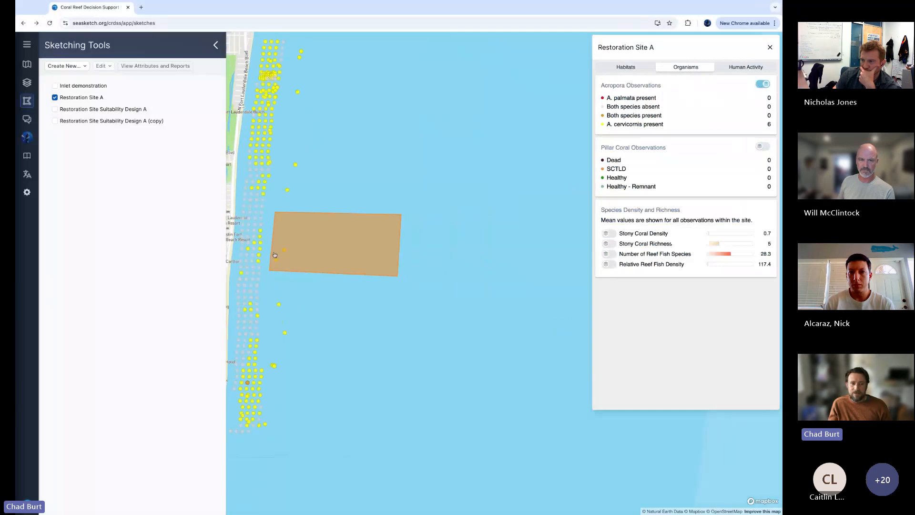
{"action": "scroll", "coordinate": [257, 246], "scroll_direction": "down", "scroll_amount": 2}
{"action": "left_click_drag", "start_coordinate": [257, 247], "coordinate": [277, 250]}
{"action": "scroll", "coordinate": [340, 261], "scroll_direction": "up", "scroll_amount": 2}
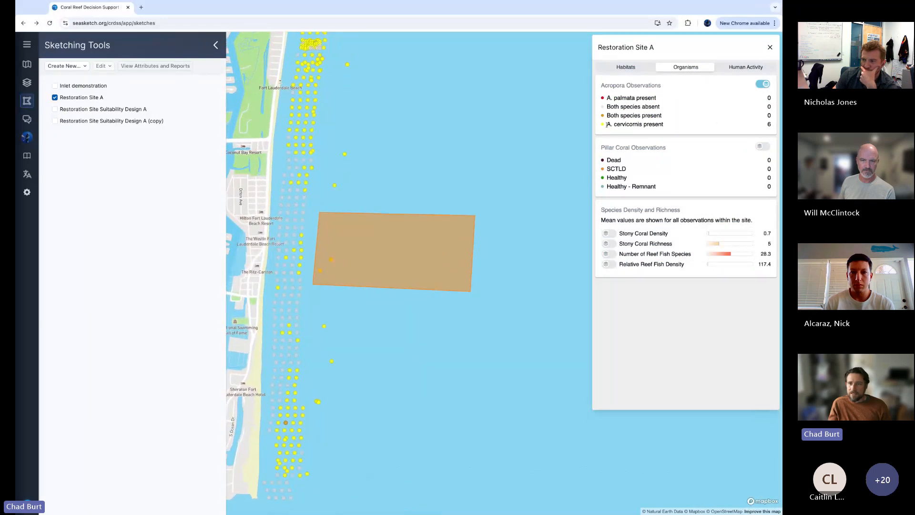
{"action": "left_click_drag", "start_coordinate": [644, 124], "coordinate": [607, 124]}
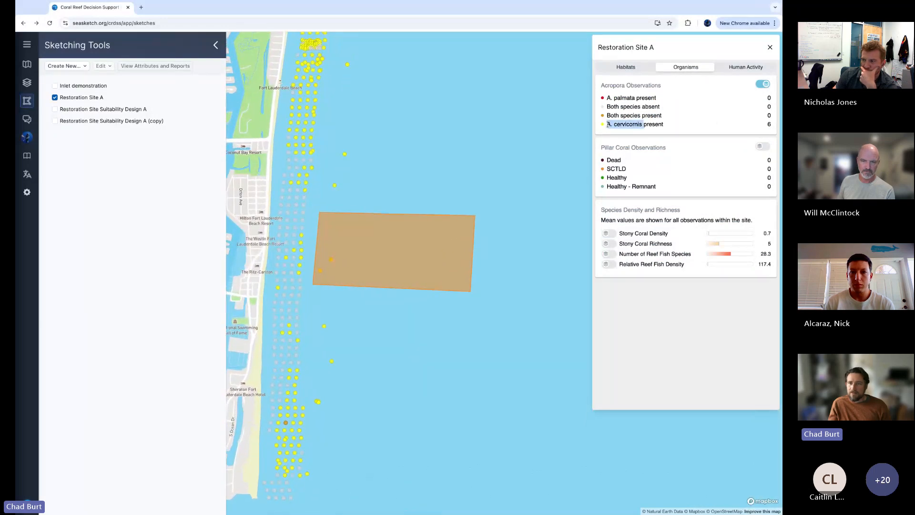
{"action": "triple_click", "coordinate": [653, 124]}
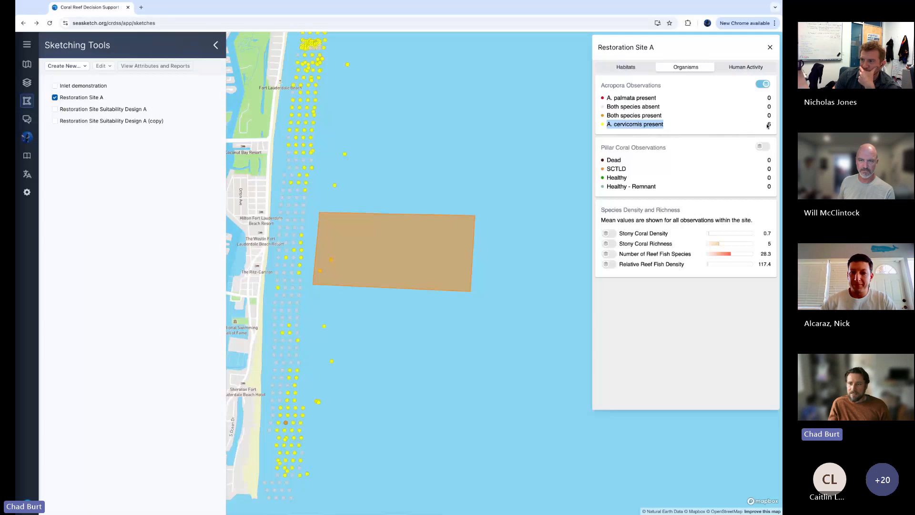
{"action": "left_click", "coordinate": [676, 219]}
- Show the stony coral density, stony coral richness, number of reef fish species and relative reef fish density layers on the map
{"action": "left_click", "coordinate": [608, 234]}
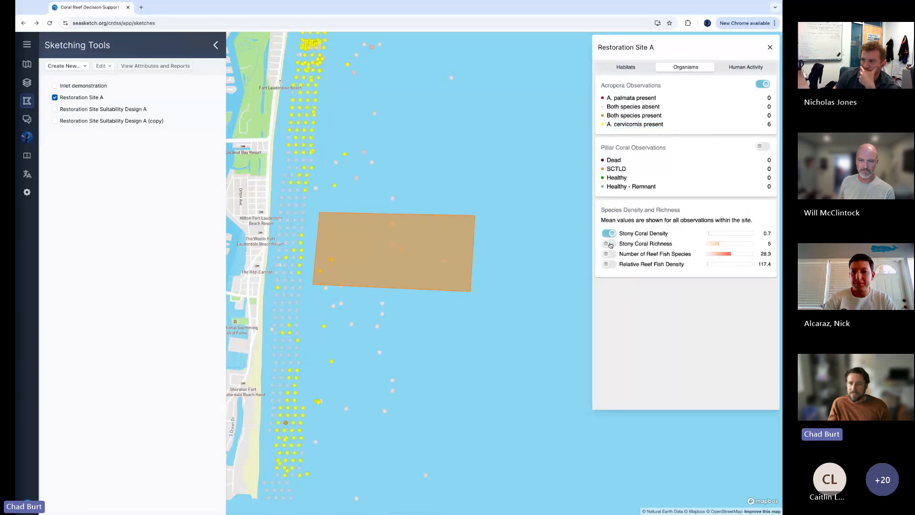
{"action": "left_click", "coordinate": [610, 244]}
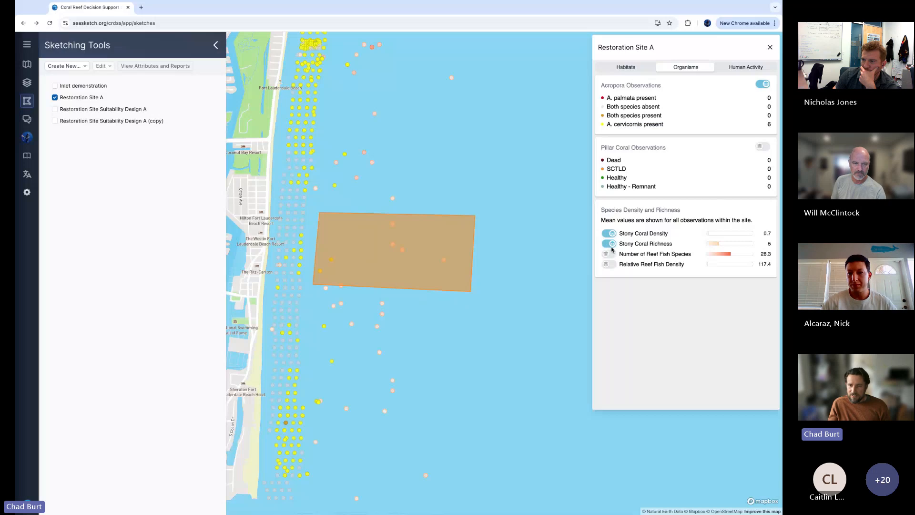
{"action": "left_click", "coordinate": [609, 254]}
{"action": "left_click", "coordinate": [610, 265]}
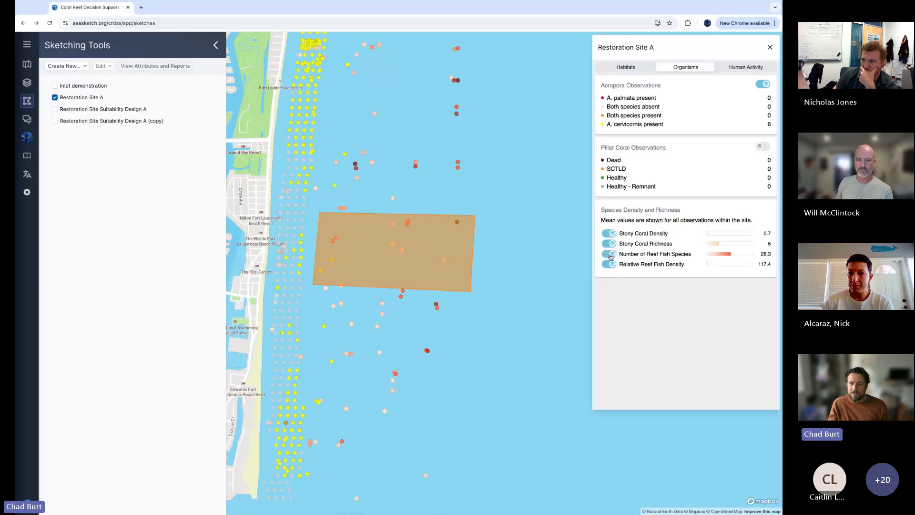
- View the metadata of the Stony Coral Density overlay layer and close it
{"action": "left_click", "coordinate": [27, 82]}
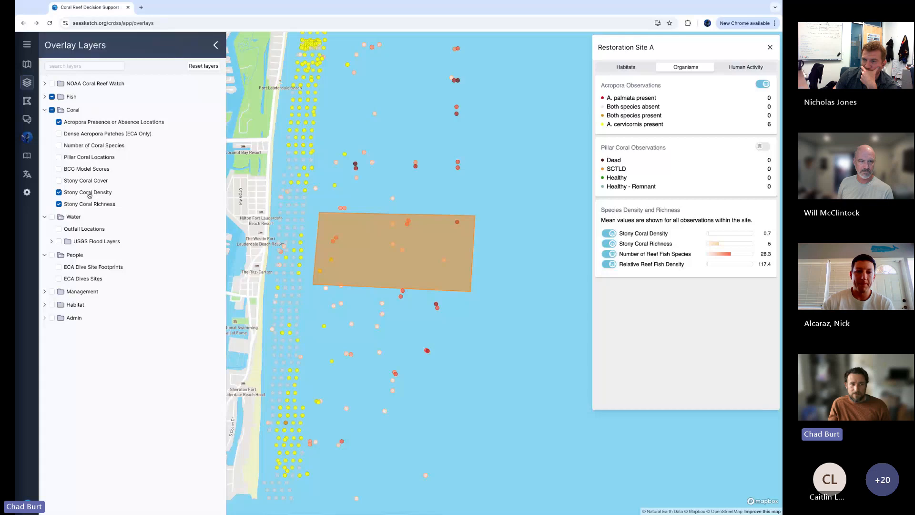
{"action": "right_click", "coordinate": [91, 194]}
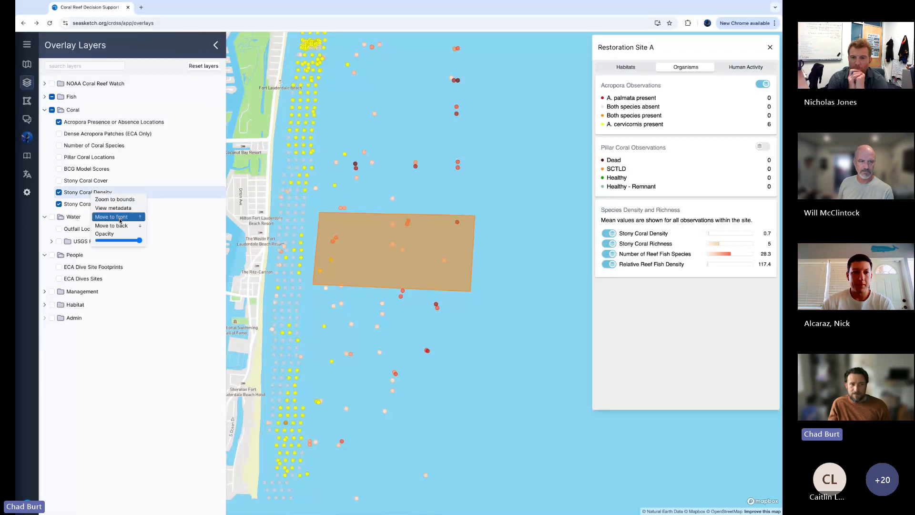
{"action": "left_click", "coordinate": [119, 210]}
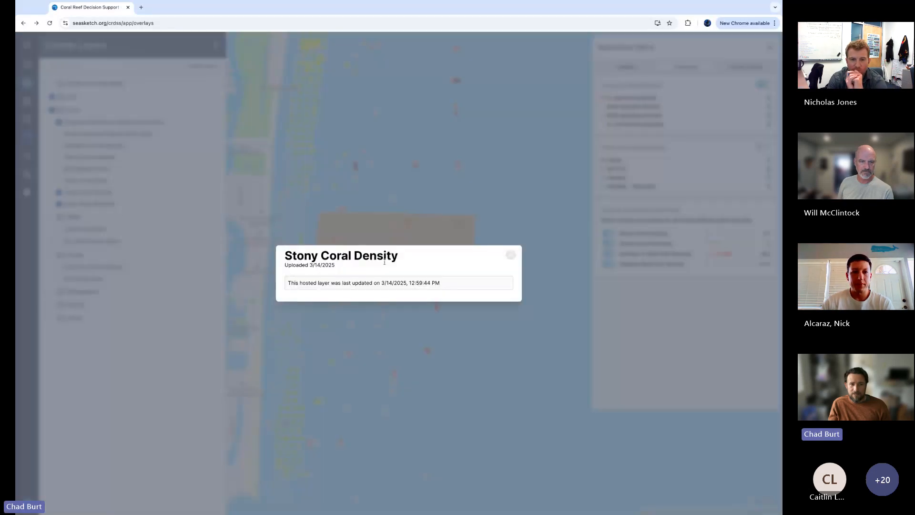
{"action": "left_click", "coordinate": [510, 258]}
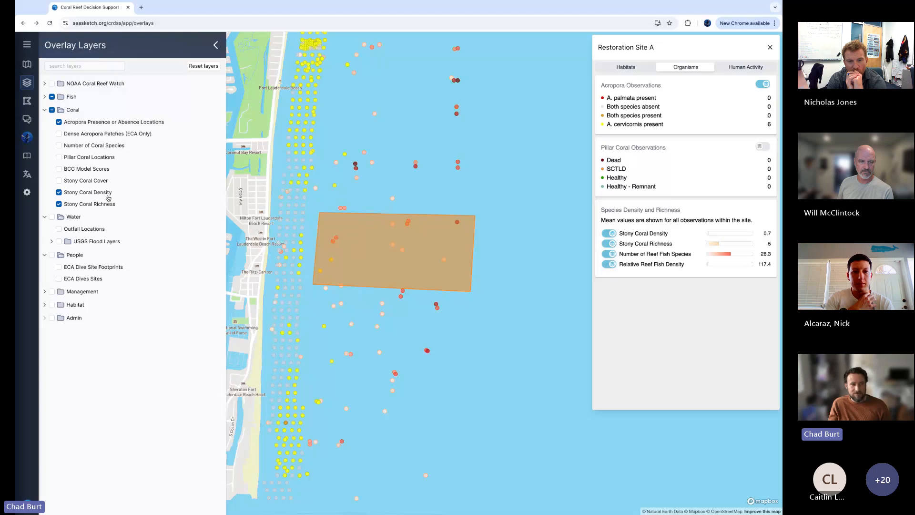
- Hide the Acropora observations and all four species density and richness layers from the map
{"action": "left_click", "coordinate": [763, 84]}
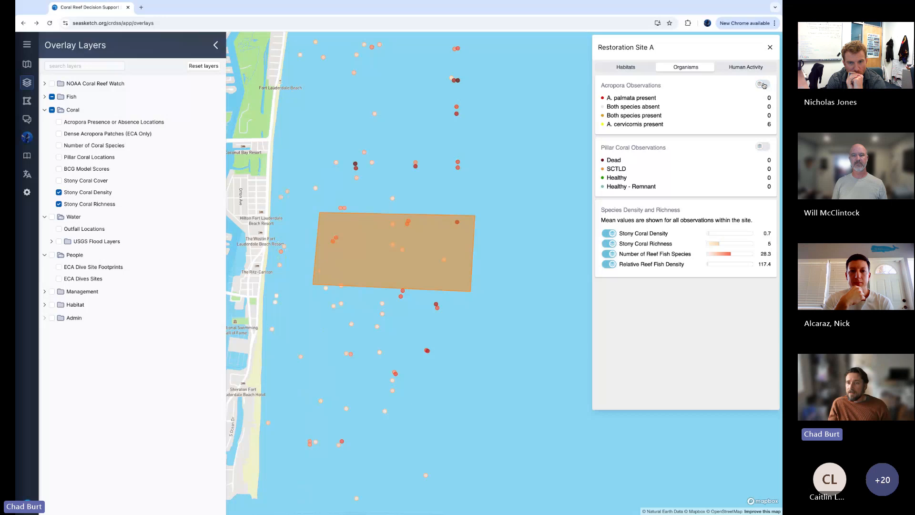
{"action": "left_click", "coordinate": [639, 67]}
{"action": "left_click", "coordinate": [685, 67]}
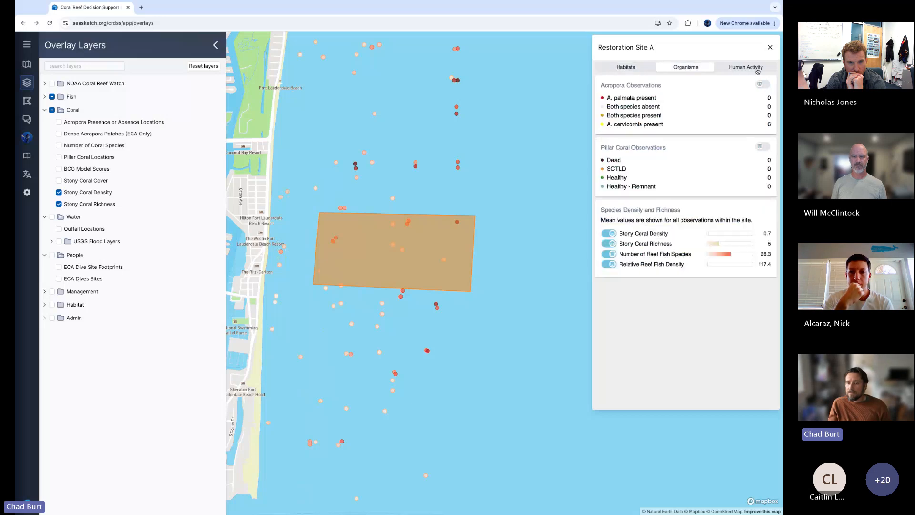
{"action": "left_click", "coordinate": [608, 233]}
{"action": "left_click", "coordinate": [608, 243]}
{"action": "left_click", "coordinate": [609, 254]}
{"action": "left_click", "coordinate": [609, 264]}
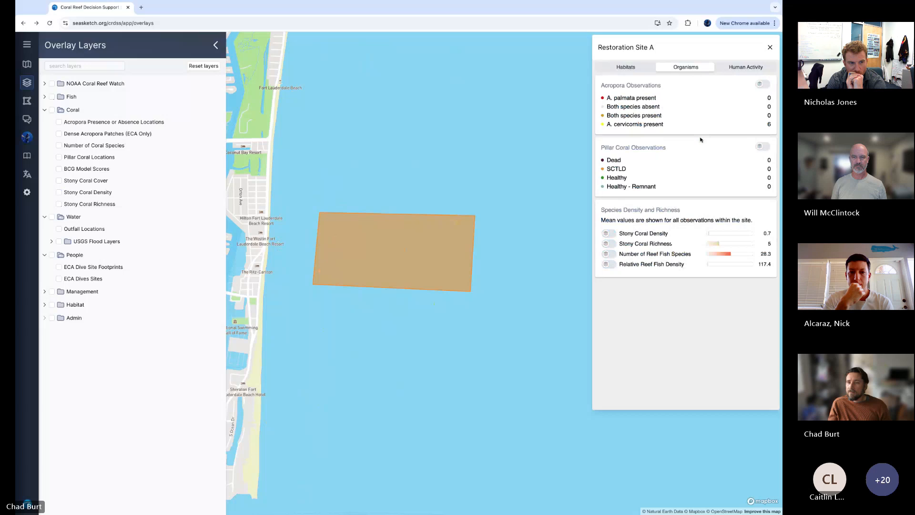
- Overlay the reef injury sites and dive sites from the human activity report on the map, and return to the habitats report
{"action": "left_click", "coordinate": [730, 69]}
{"action": "left_click", "coordinate": [762, 120]}
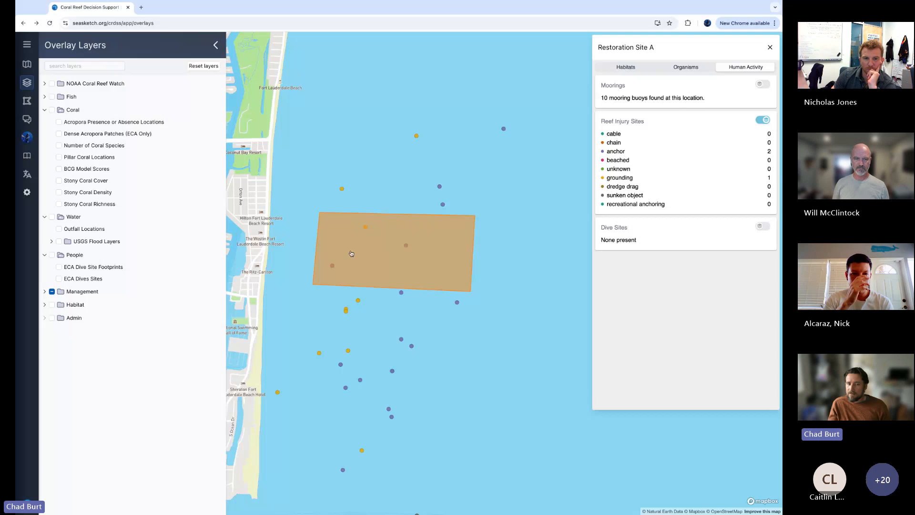
{"action": "left_click", "coordinate": [762, 226]}
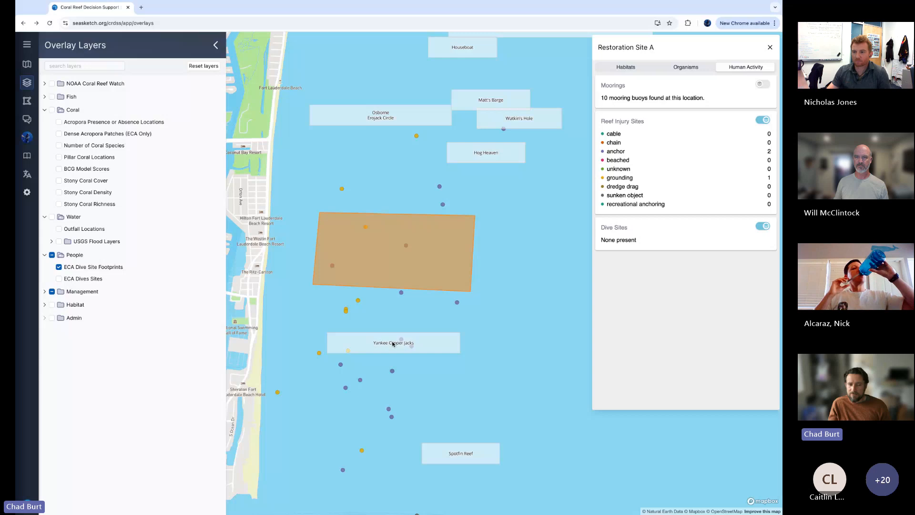
{"action": "left_click_drag", "start_coordinate": [355, 353], "coordinate": [379, 345]}
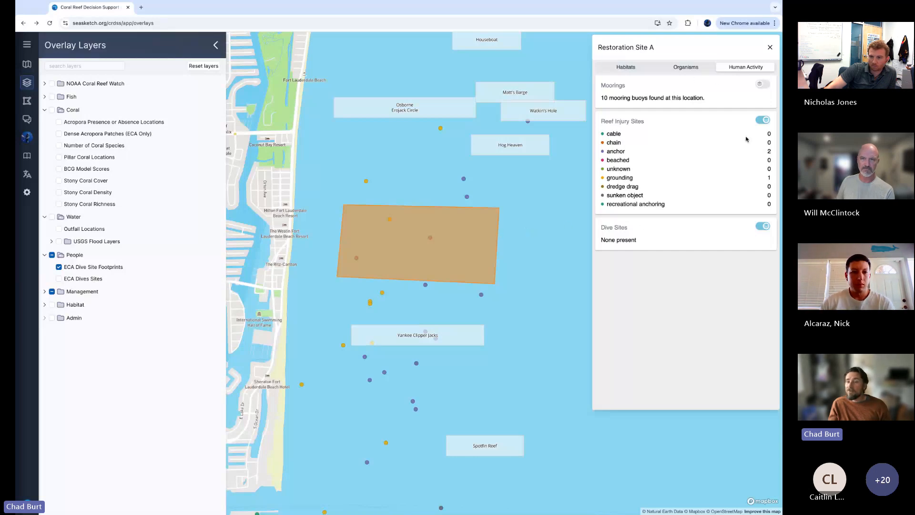
{"action": "left_click", "coordinate": [681, 69]}
{"action": "left_click", "coordinate": [624, 70]}
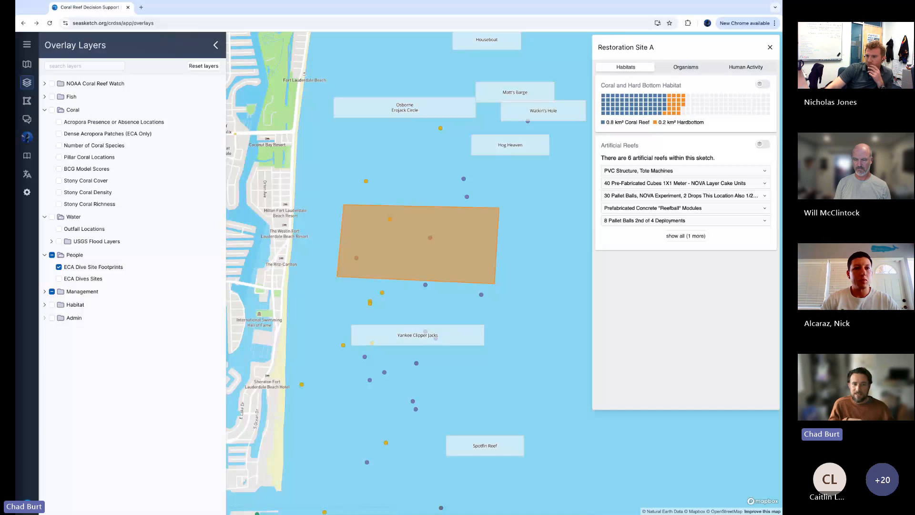
- Close the Restoration Site A report and show the Restoration Site Suitability Design A sketch on the map
{"action": "left_click", "coordinate": [402, 244]}
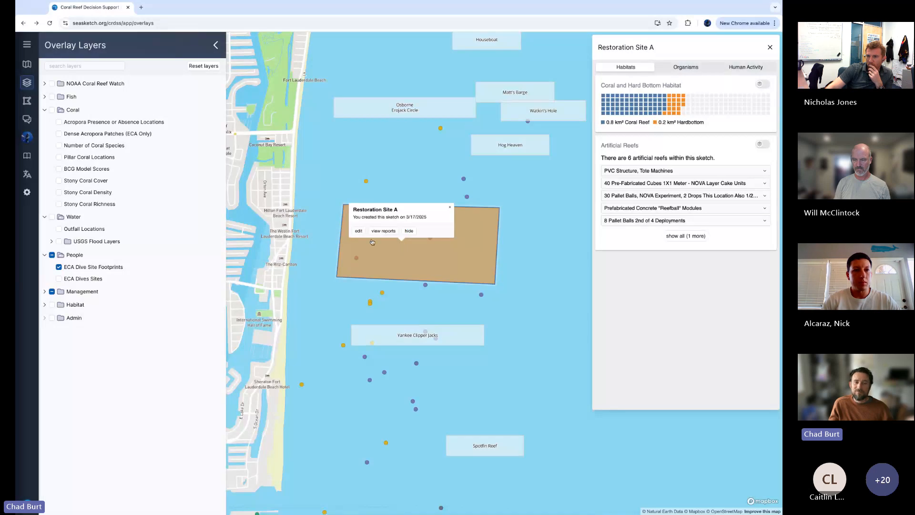
{"action": "left_click", "coordinate": [308, 229]}
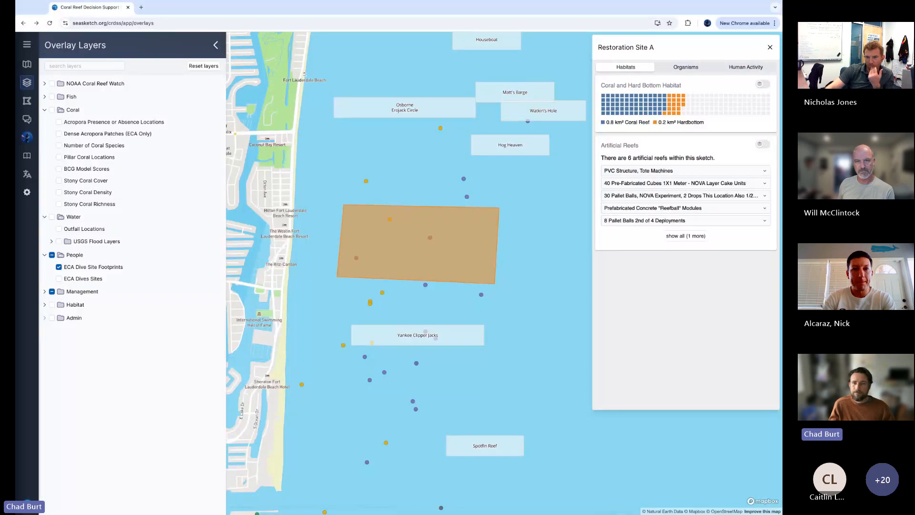
{"action": "left_click", "coordinate": [770, 48]}
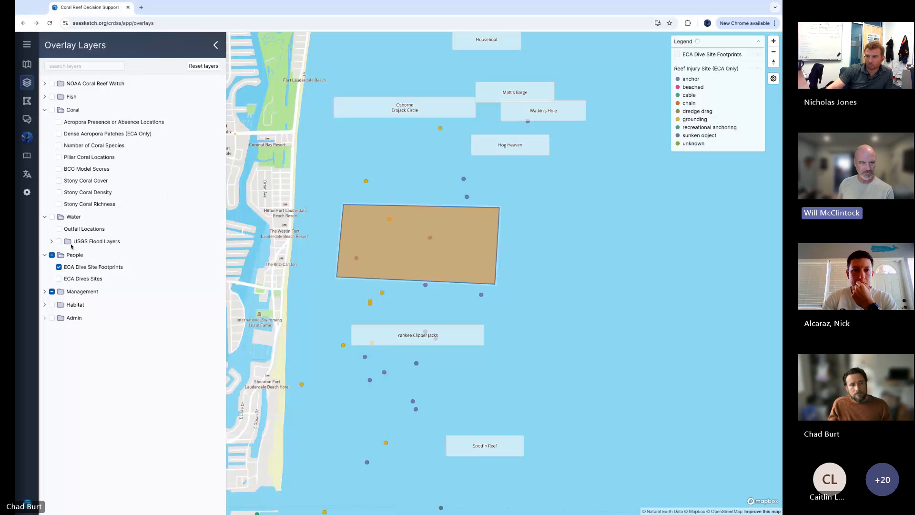
{"action": "left_click", "coordinate": [27, 101]}
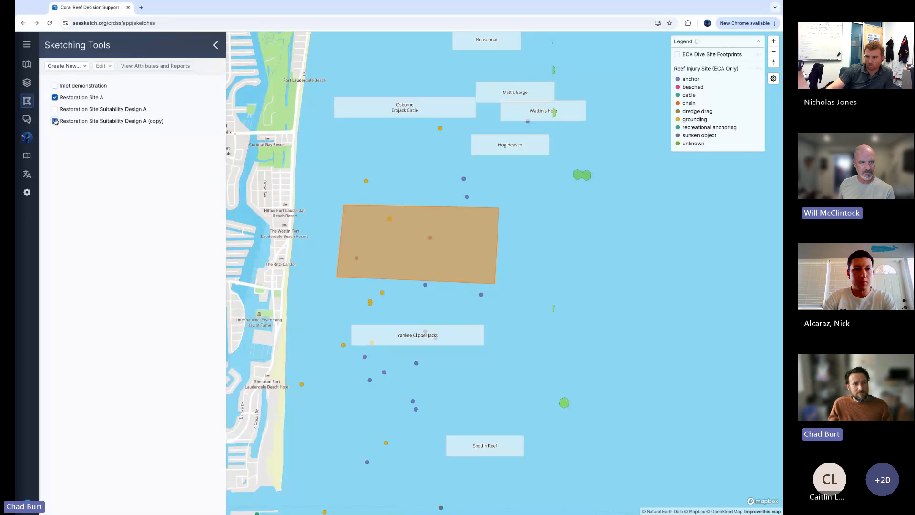
{"action": "left_click", "coordinate": [54, 111]}
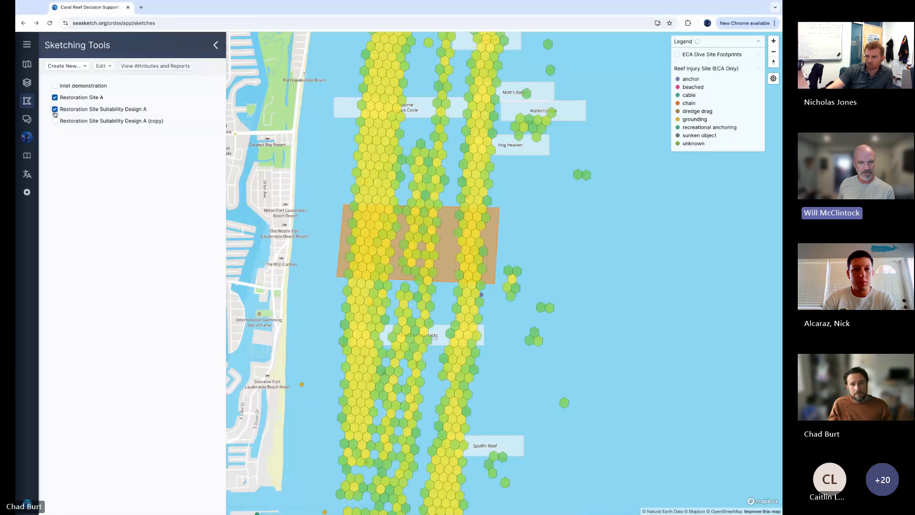
{"action": "scroll", "coordinate": [356, 222], "scroll_direction": "down", "scroll_amount": 3}
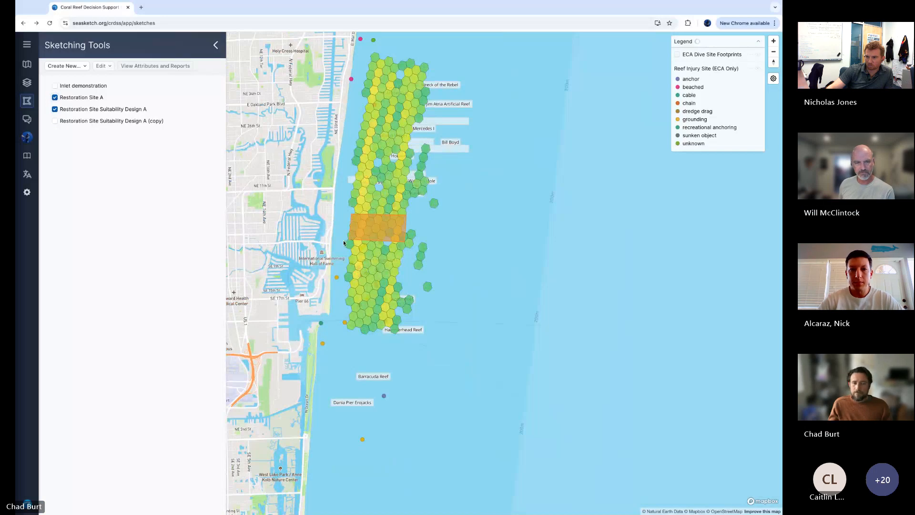
{"action": "scroll", "coordinate": [344, 243], "scroll_direction": "up", "scroll_amount": 2}
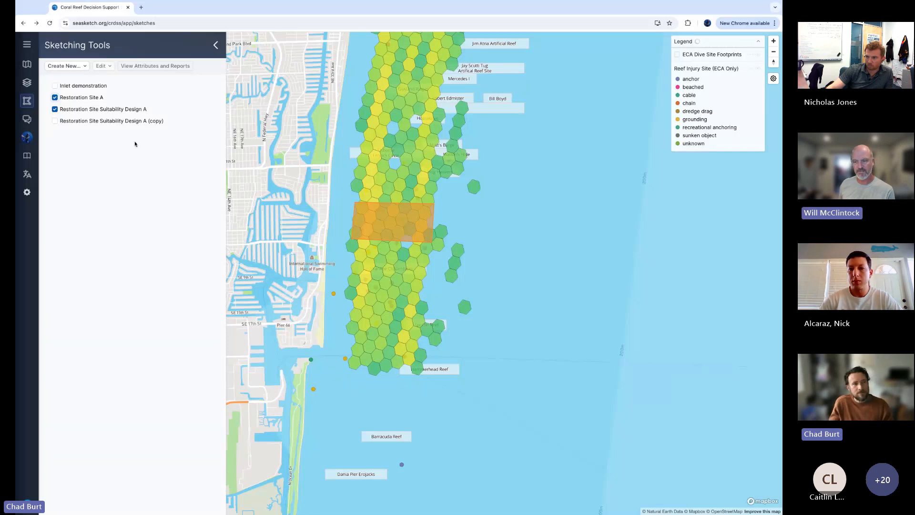
- Start a new coral restoration site and draw a four-sided polygon from the coast across the northern part of the suitability cells
{"action": "left_click", "coordinate": [75, 66]}
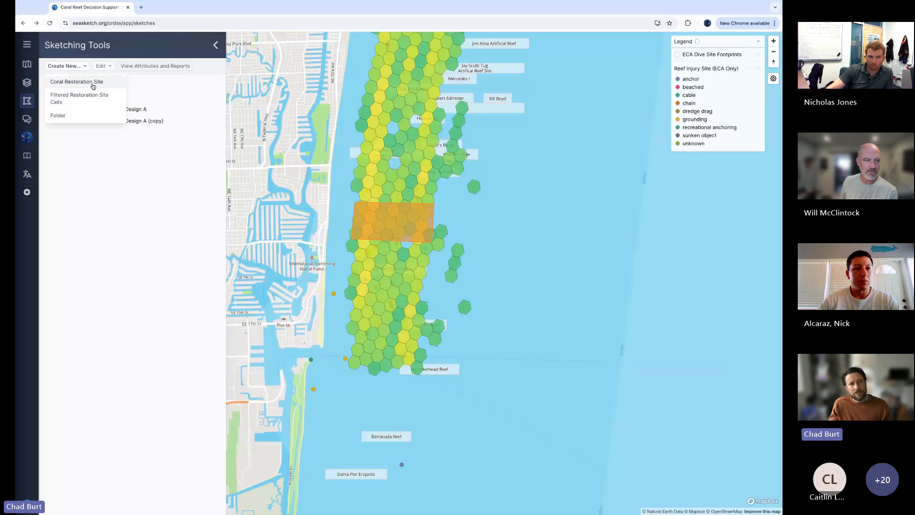
{"action": "left_click", "coordinate": [93, 85]}
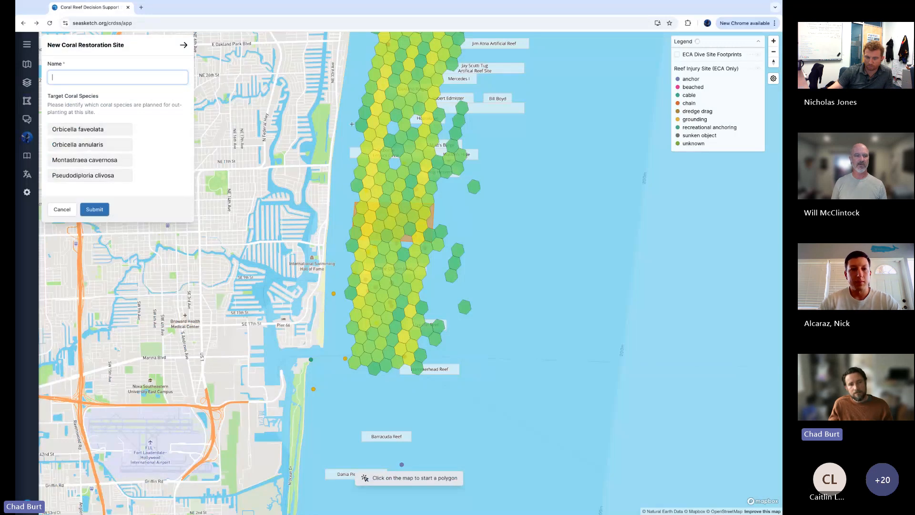
{"action": "scroll", "coordinate": [354, 97], "scroll_direction": "down", "scroll_amount": 3}
{"action": "left_click_drag", "start_coordinate": [353, 97], "coordinate": [355, 190]}
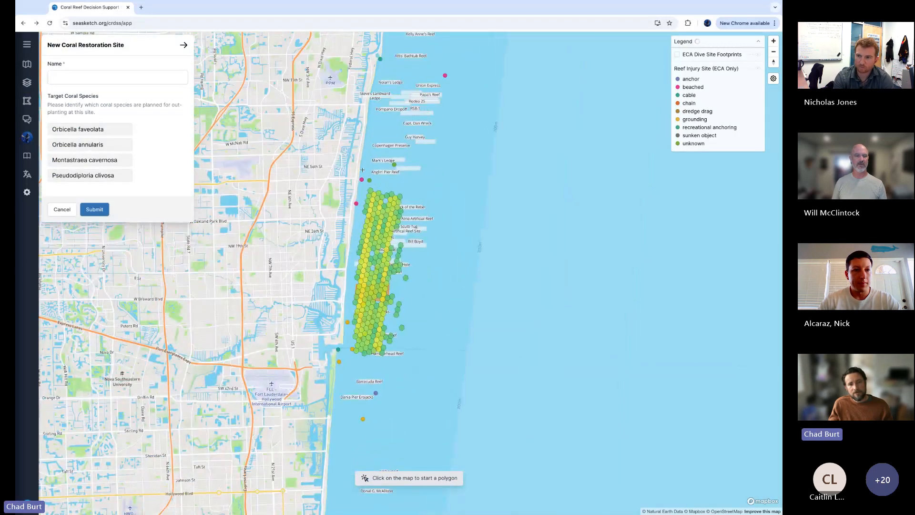
{"action": "left_click", "coordinate": [355, 190]}
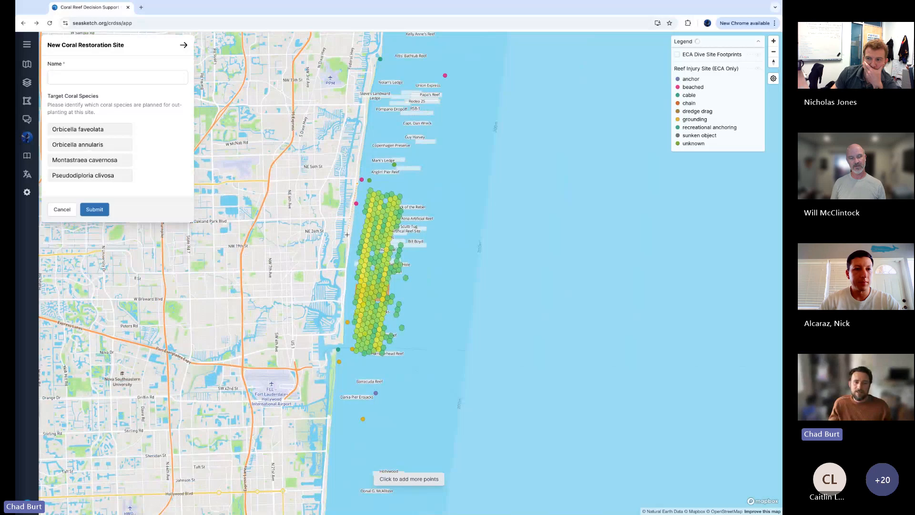
{"action": "left_click", "coordinate": [442, 251]}
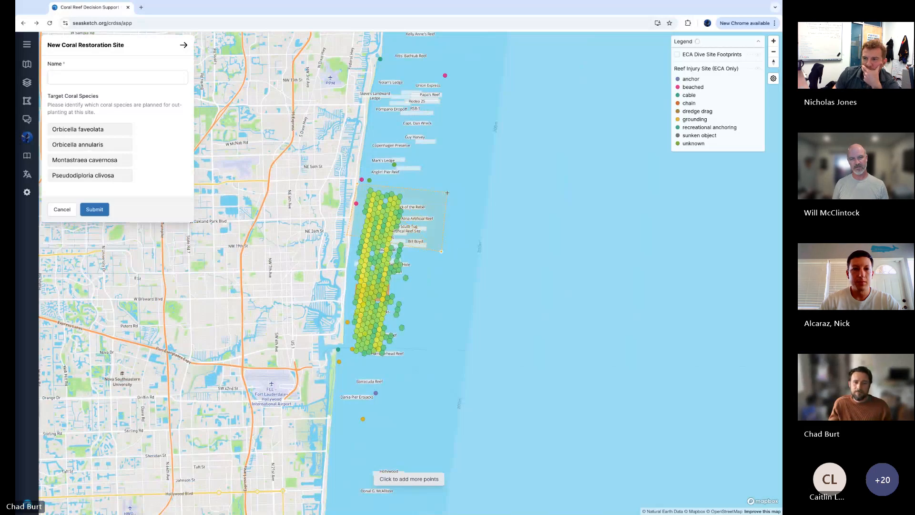
{"action": "double_click", "coordinate": [447, 193]}
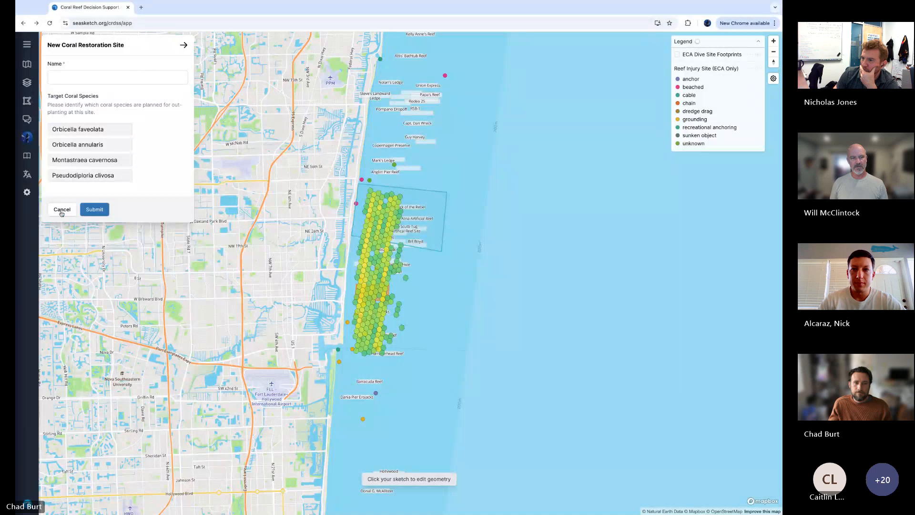
- Reshape the new polygon by moving its western corner inland and its northern corners further north, and discard the unsaved site
{"action": "left_click", "coordinate": [429, 212]}
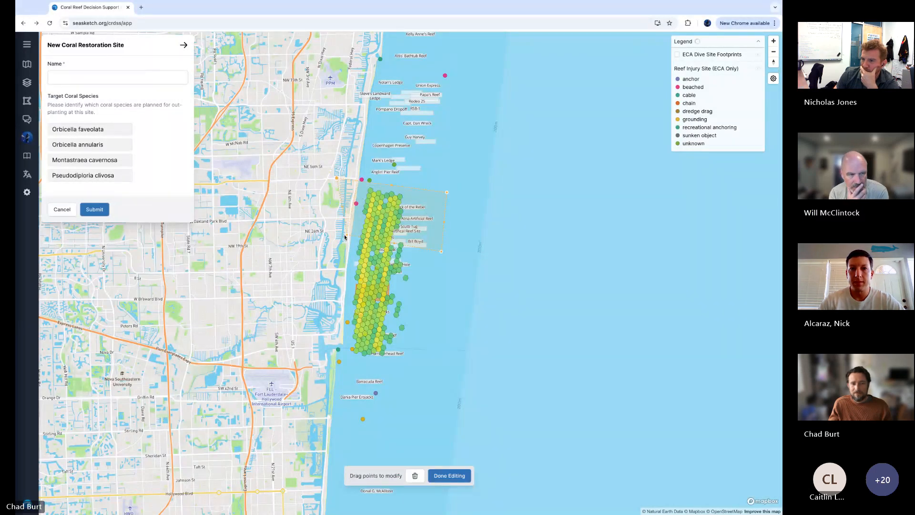
{"action": "left_click_drag", "start_coordinate": [347, 234], "coordinate": [318, 231]}
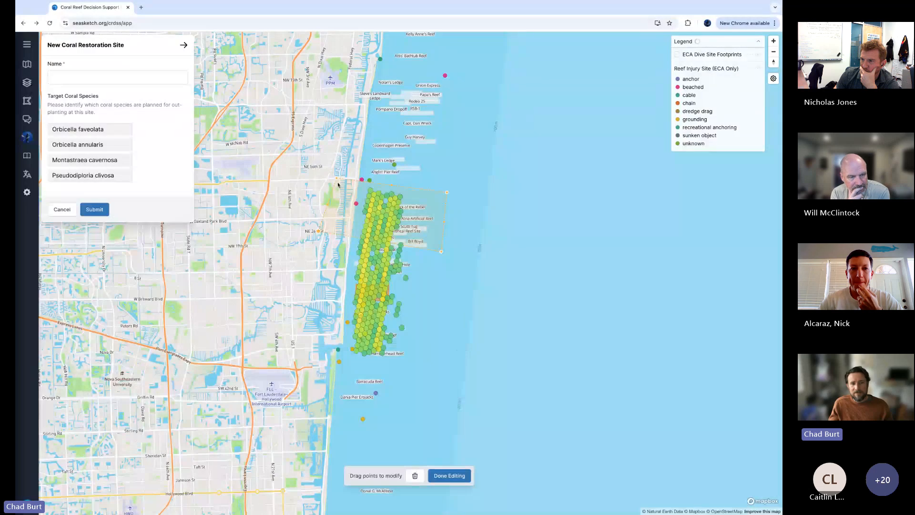
{"action": "left_click_drag", "start_coordinate": [337, 178], "coordinate": [337, 139]}
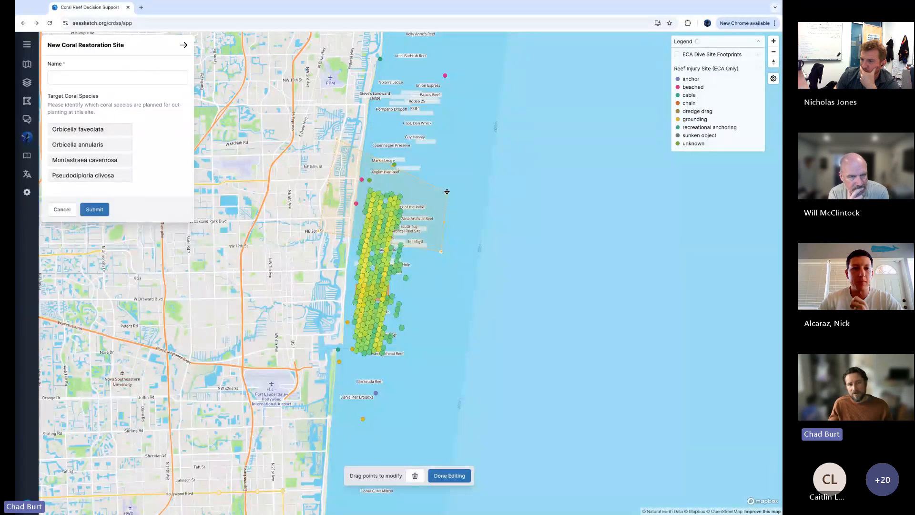
{"action": "left_click_drag", "start_coordinate": [446, 192], "coordinate": [449, 138]}
{"action": "left_click", "coordinate": [312, 165]}
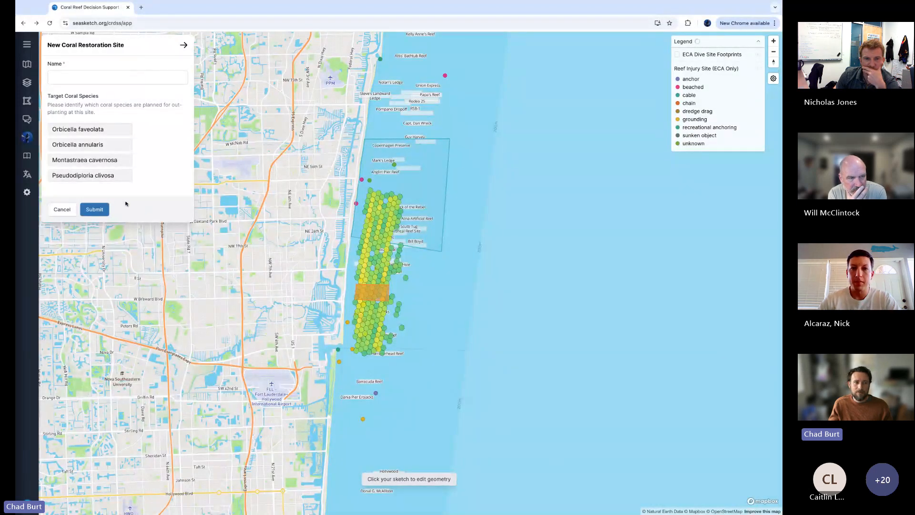
{"action": "left_click", "coordinate": [62, 209]}
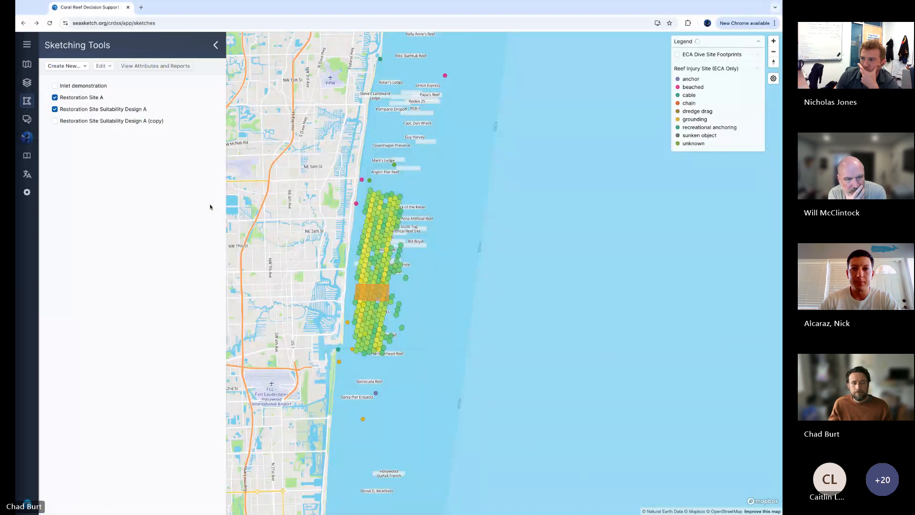
- Overlay the coral and hard bottom habitat from the Restoration Site A report on the map and hide Restoration Site Suitability Design A
{"action": "left_click", "coordinate": [70, 98]}
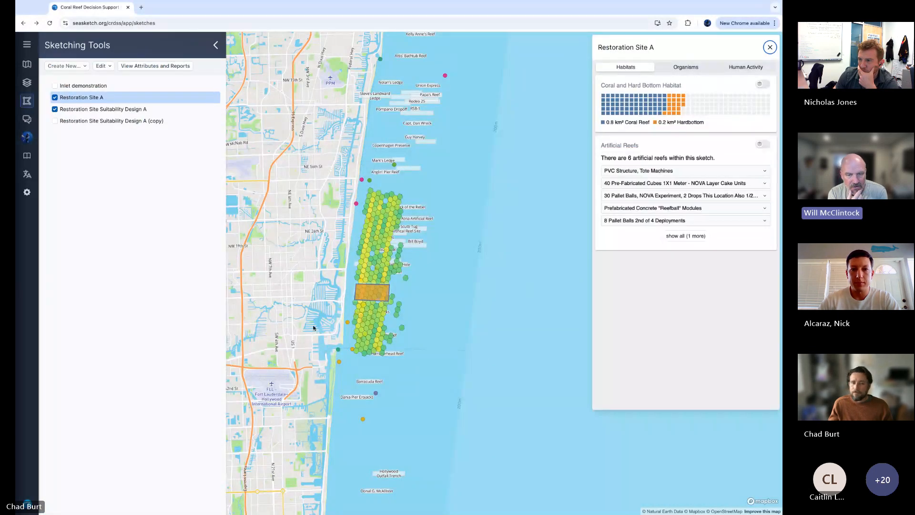
{"action": "scroll", "coordinate": [314, 328], "scroll_direction": "up", "scroll_amount": 3}
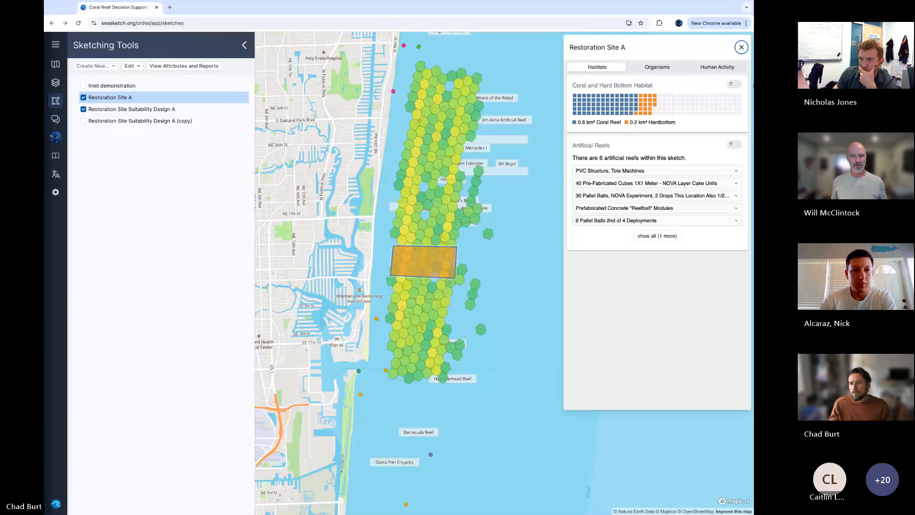
{"action": "left_click", "coordinate": [734, 84]}
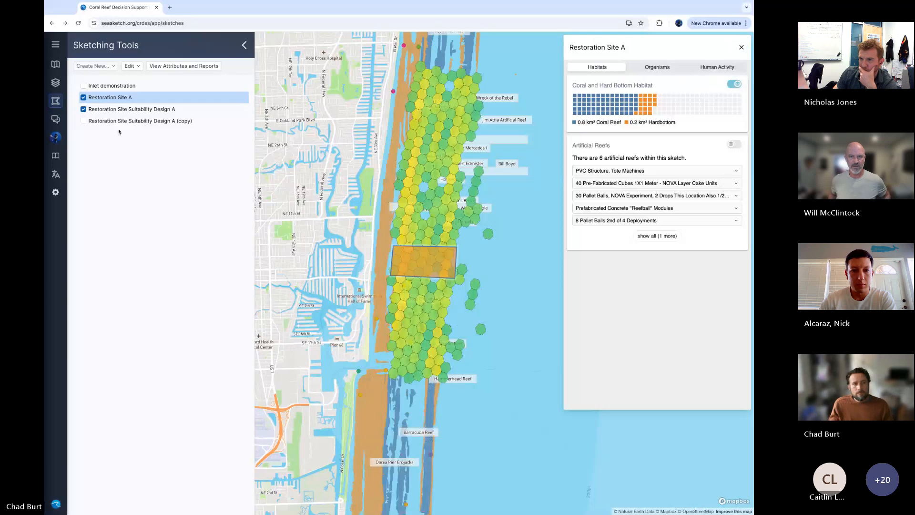
{"action": "left_click", "coordinate": [84, 109]}
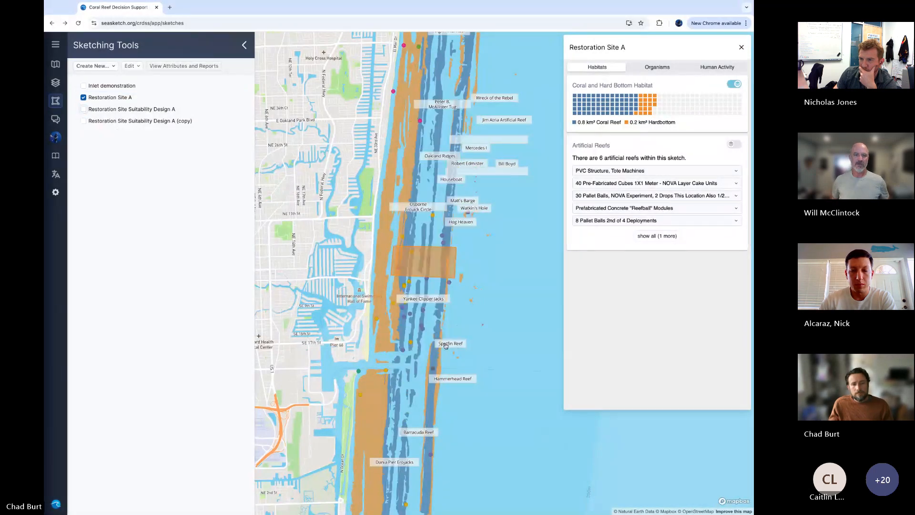
{"action": "scroll", "coordinate": [471, 324], "scroll_direction": "up", "scroll_amount": 3}
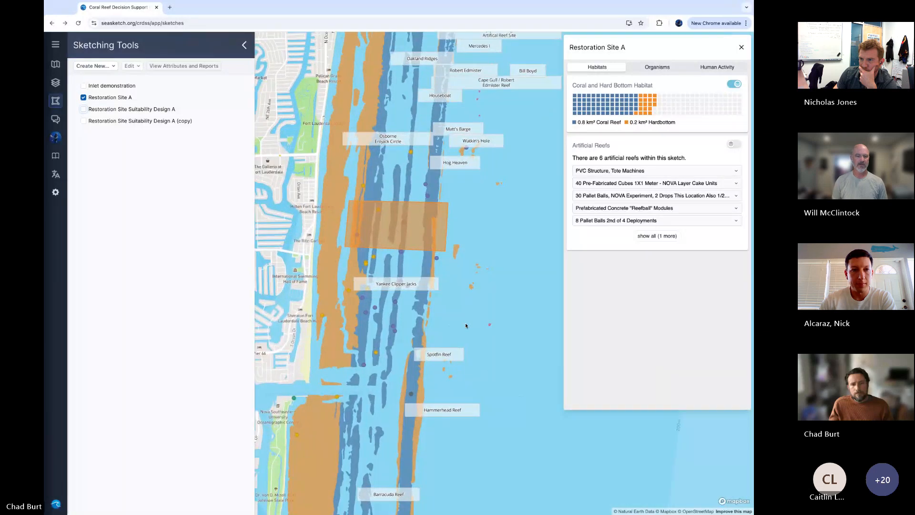
{"action": "left_click_drag", "start_coordinate": [285, 228], "coordinate": [323, 256]}
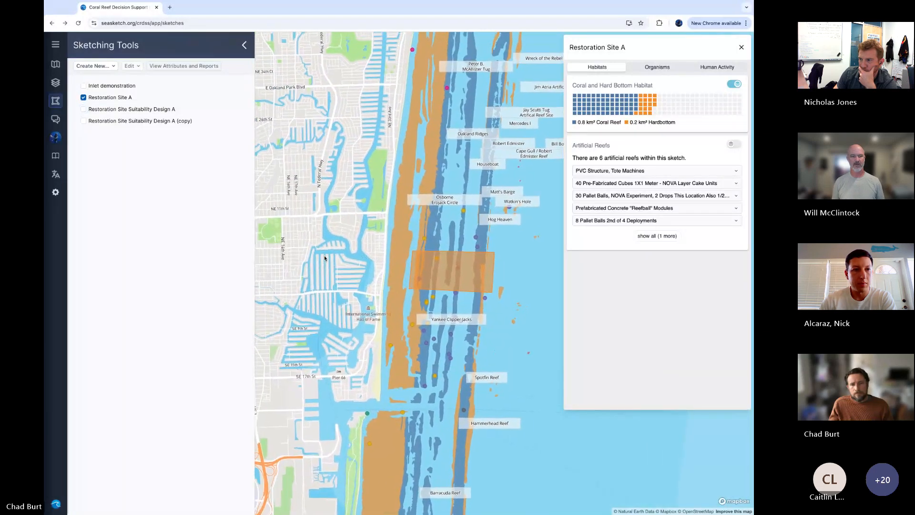
- Extend Restoration Site A northward into the Hog Heaven dive site by moving its two northern corners, and submit the edited sketch
{"action": "left_click", "coordinate": [460, 275]}
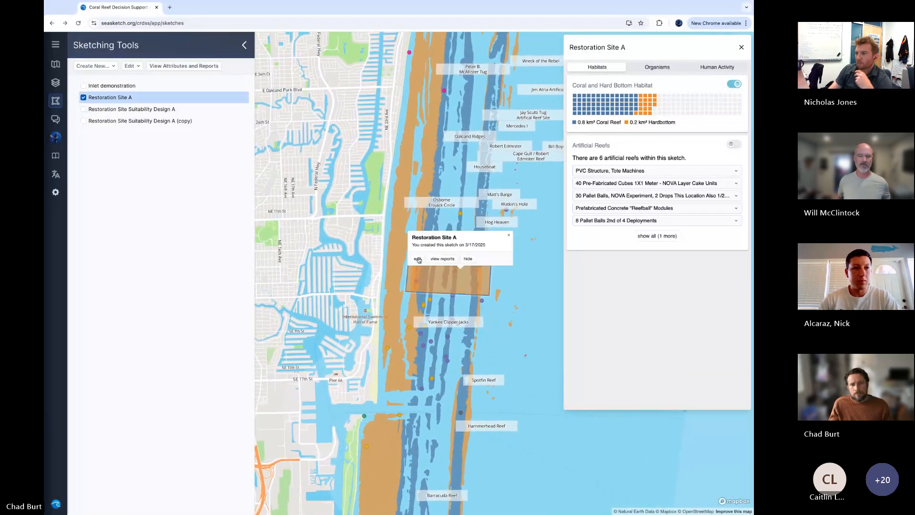
{"action": "left_click", "coordinate": [419, 259]}
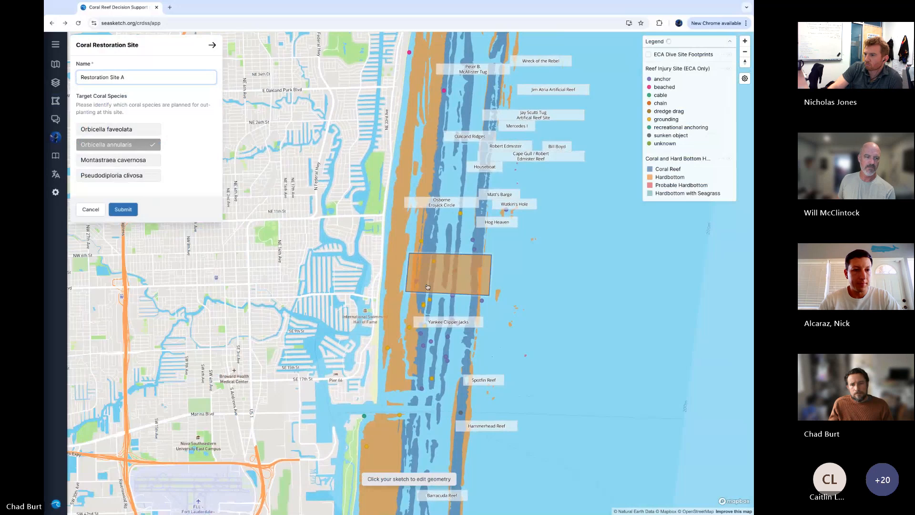
{"action": "left_click", "coordinate": [456, 278]}
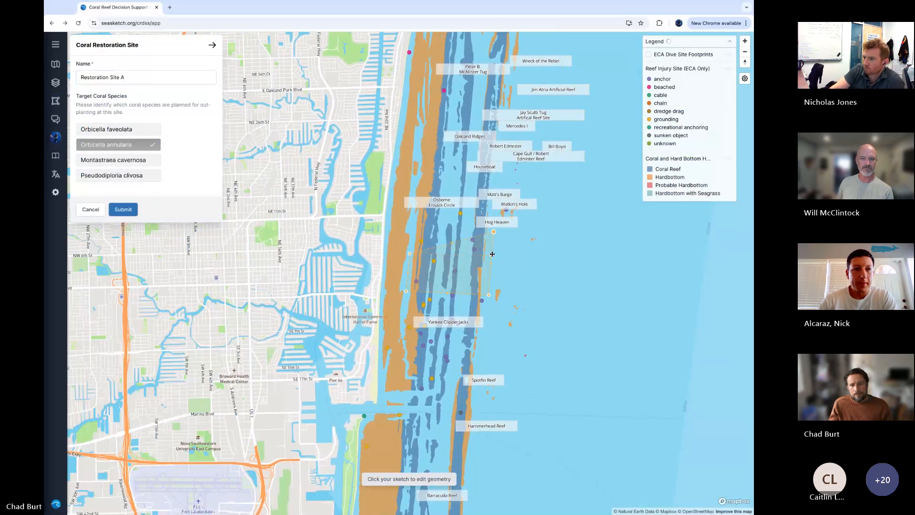
{"action": "left_click", "coordinate": [492, 254]}
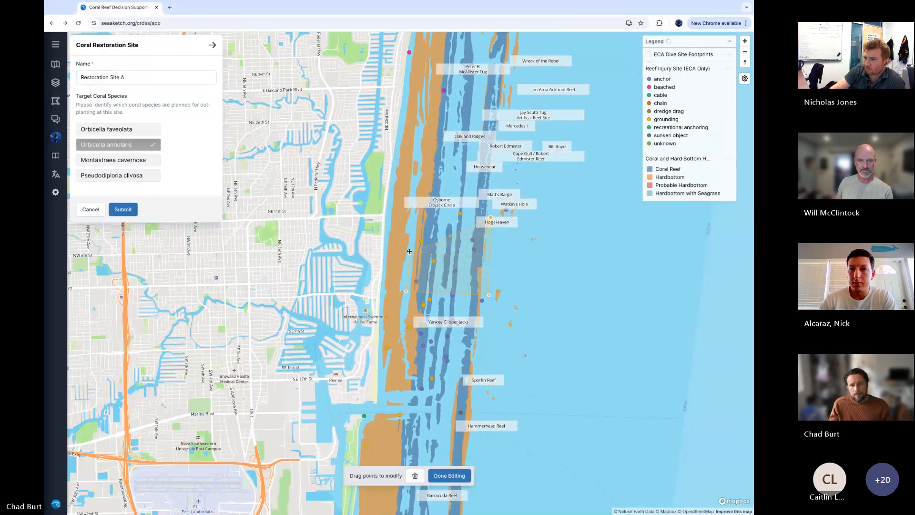
{"action": "left_click", "coordinate": [173, 223]}
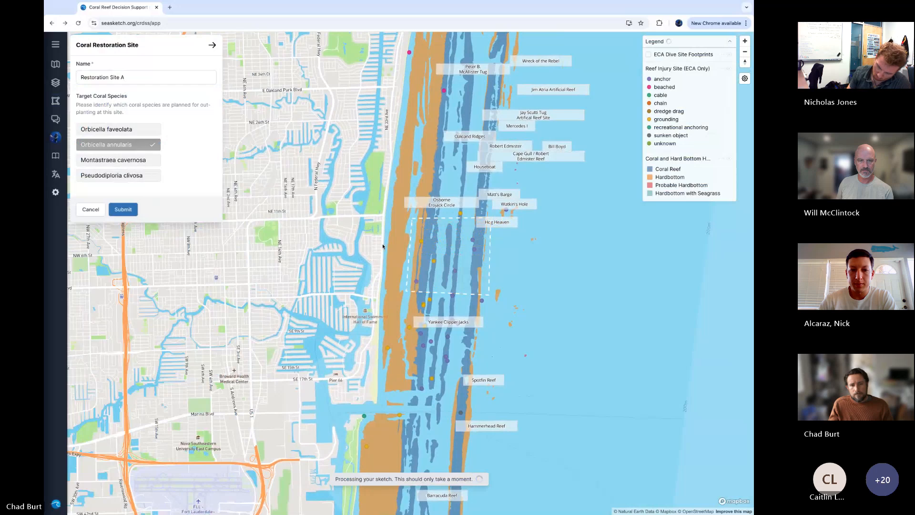
{"action": "left_click", "coordinate": [123, 209]}
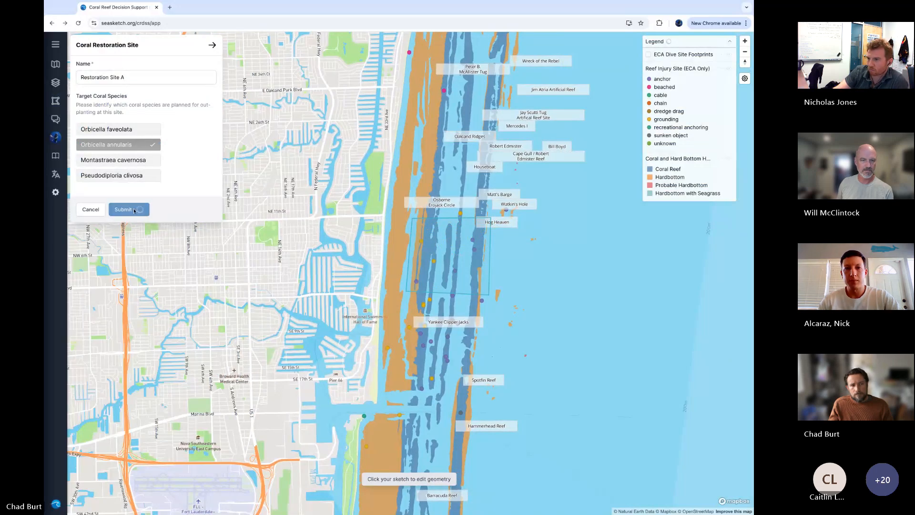
- Examine the human activity report of the enlarged Restoration Site A, including the attributes of the Hog Heaven dive site
{"action": "left_click", "coordinate": [180, 66]}
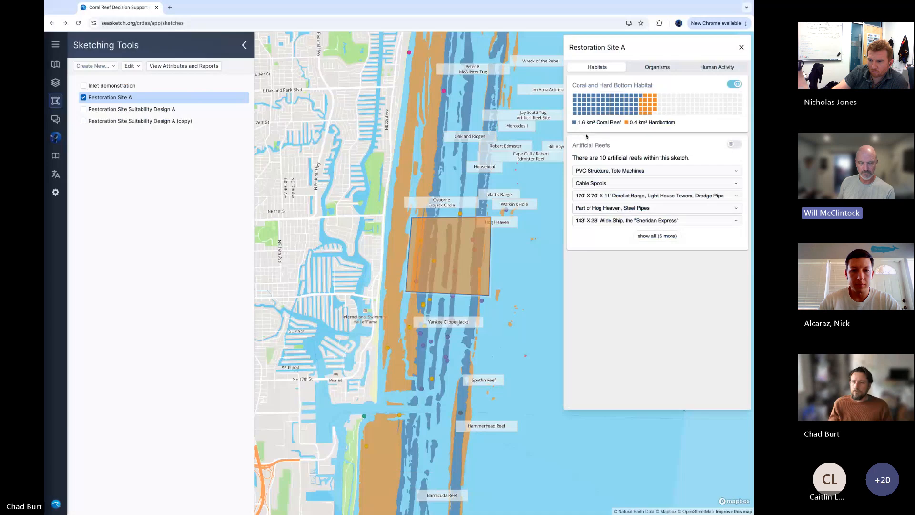
{"action": "left_click", "coordinate": [717, 69]}
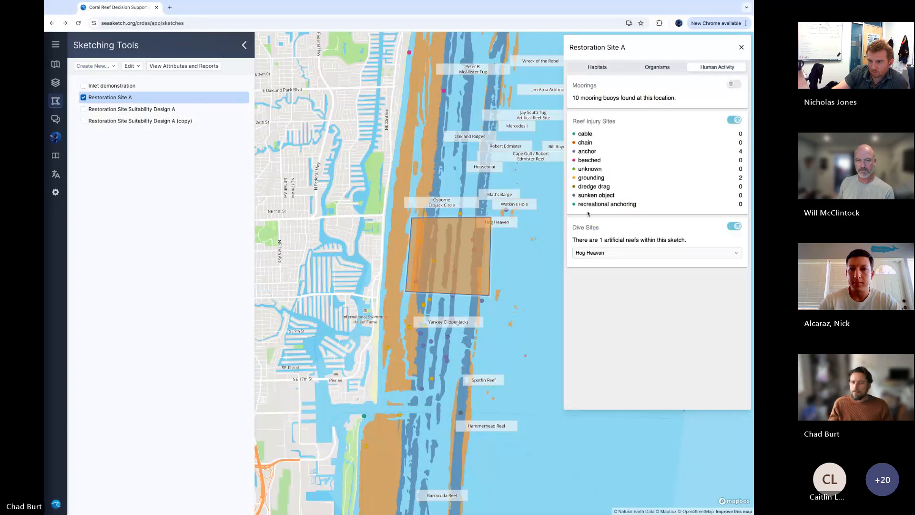
{"action": "left_click", "coordinate": [616, 252]}
{"action": "scroll", "coordinate": [614, 257], "scroll_direction": "down", "scroll_amount": 5}
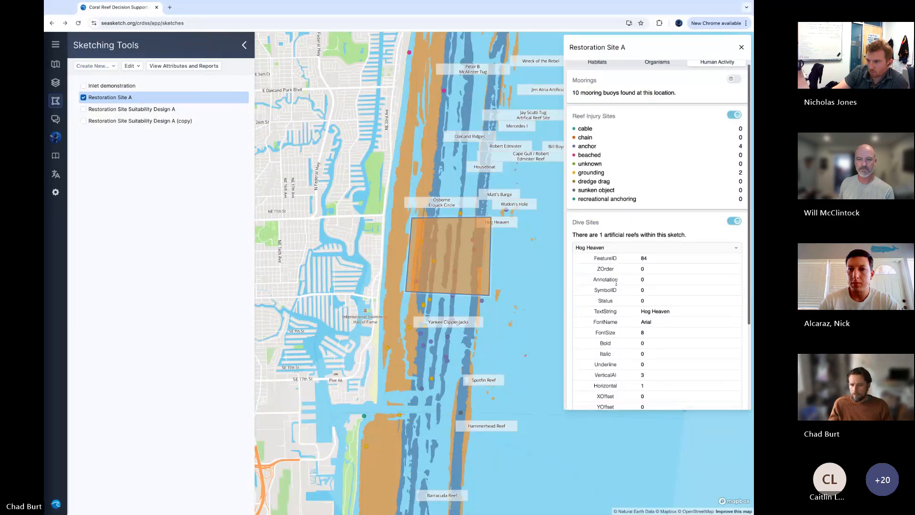
{"action": "scroll", "coordinate": [614, 282], "scroll_direction": "up", "scroll_amount": 3}
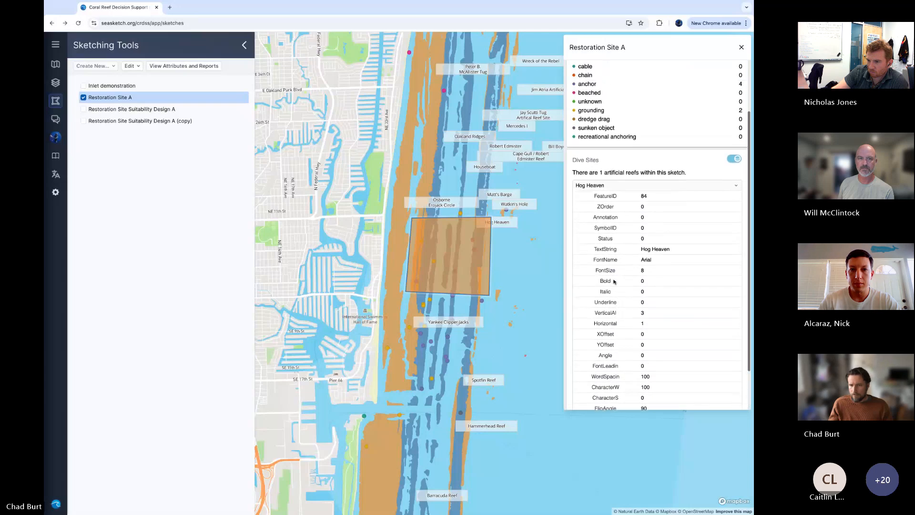
{"action": "left_click", "coordinate": [628, 212]}
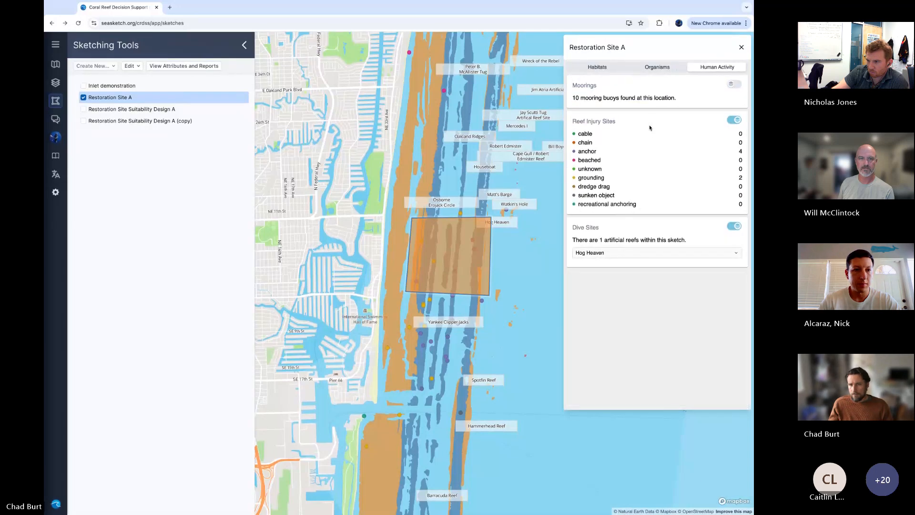
- View the Number of Reef Fish Species layer from Restoration Site A's organism report on the map, and close the report
{"action": "left_click", "coordinate": [652, 69]}
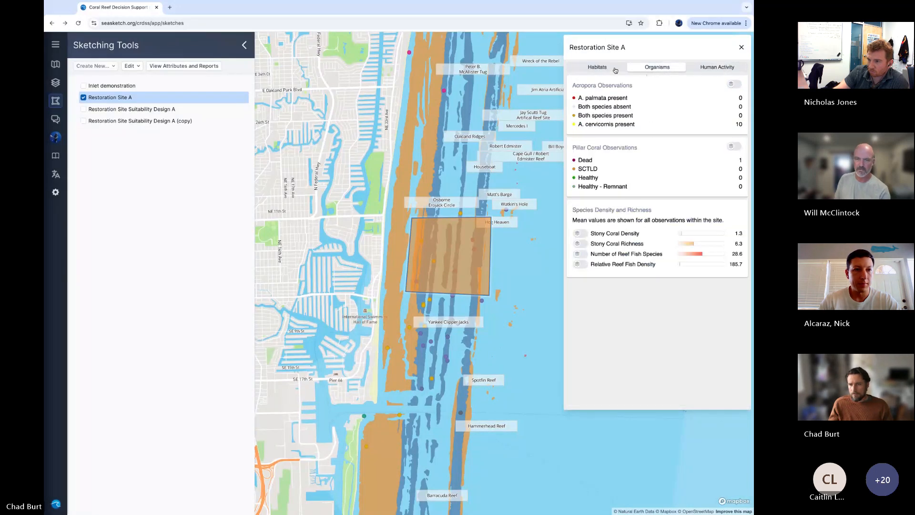
{"action": "left_click", "coordinate": [581, 254]}
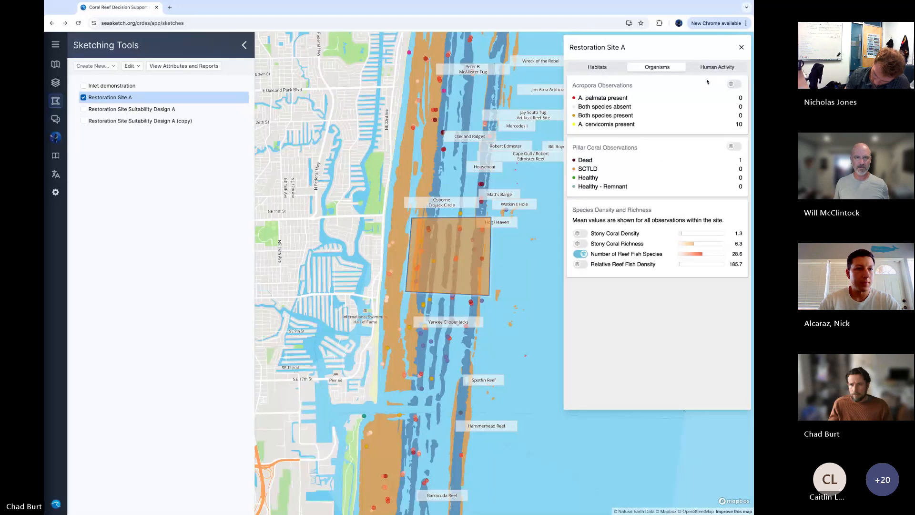
{"action": "left_click", "coordinate": [741, 49]}
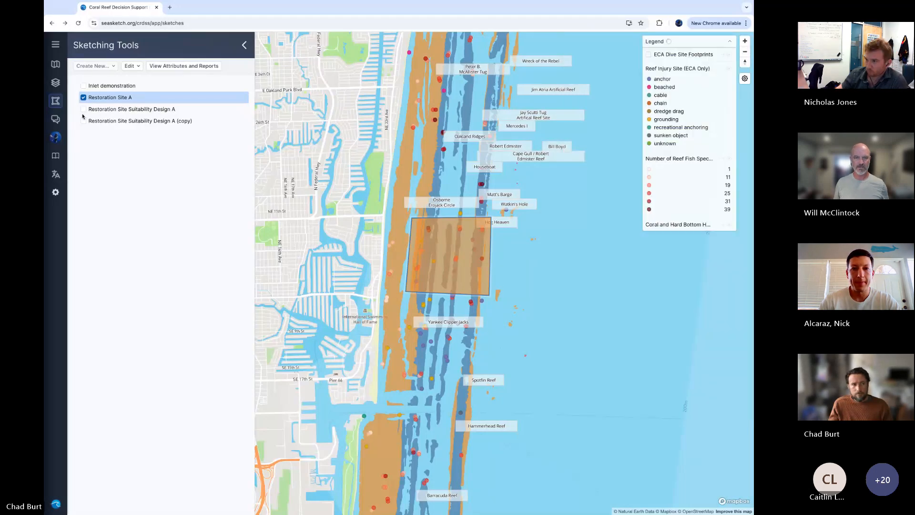
- Show Economically Important Reef Fish Density as the only fish layer, and hide the management and habitat layers while keeping ECA Dive Site Footprints displayed
{"action": "left_click", "coordinate": [57, 87]}
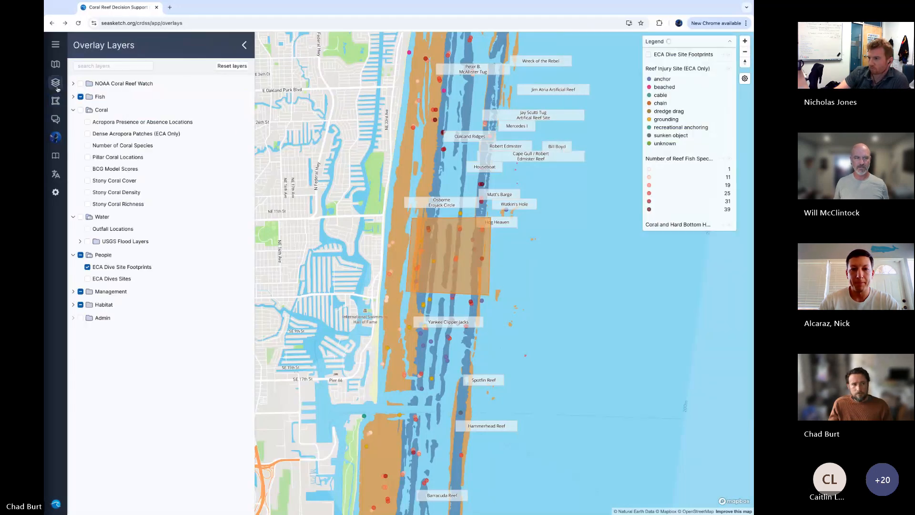
{"action": "left_click", "coordinate": [81, 98]}
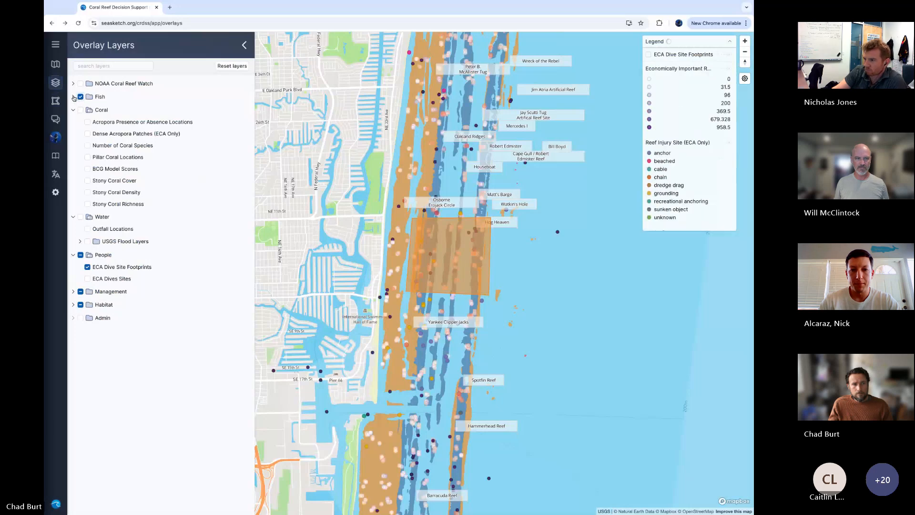
{"action": "left_click", "coordinate": [73, 96]}
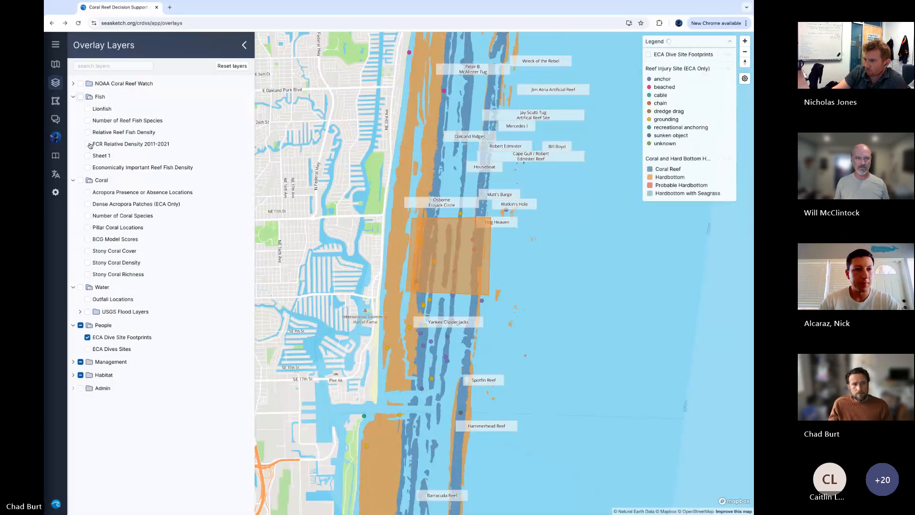
{"action": "left_click", "coordinate": [87, 167]}
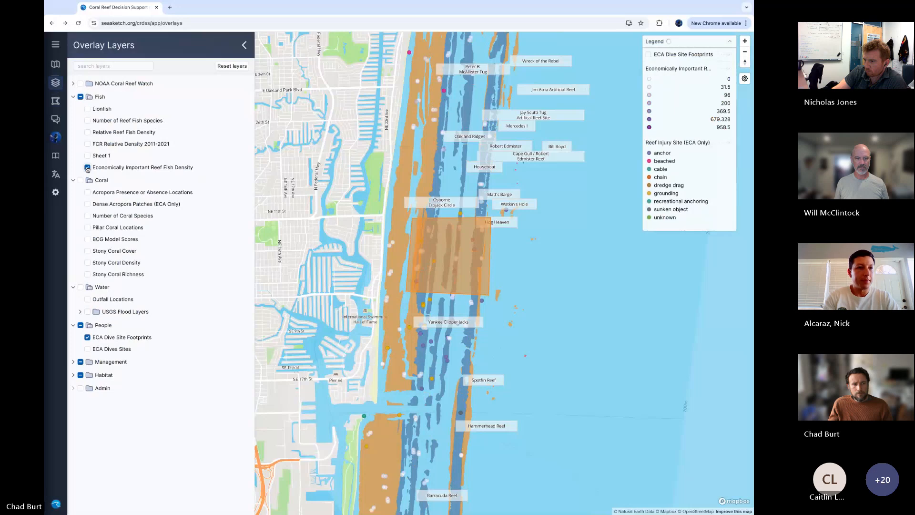
{"action": "left_click", "coordinate": [87, 337]}
{"action": "left_click", "coordinate": [81, 363]}
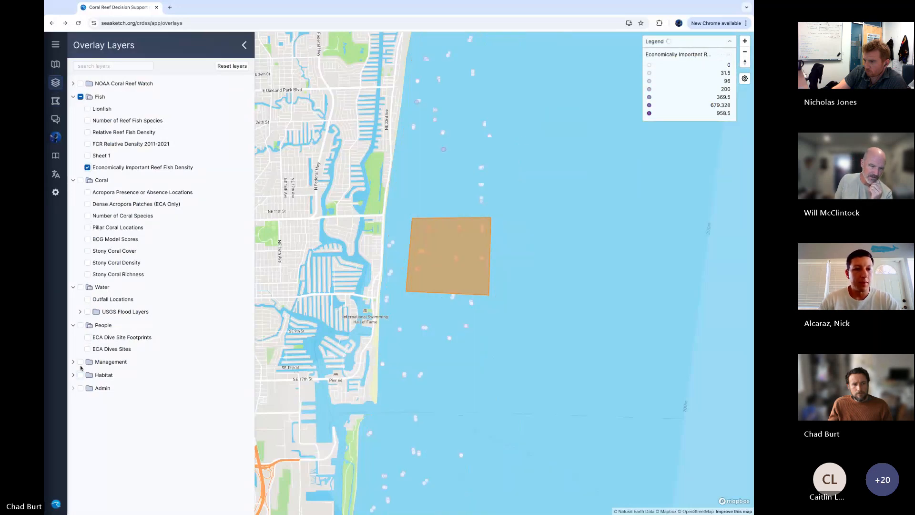
{"action": "left_click", "coordinate": [87, 338]}
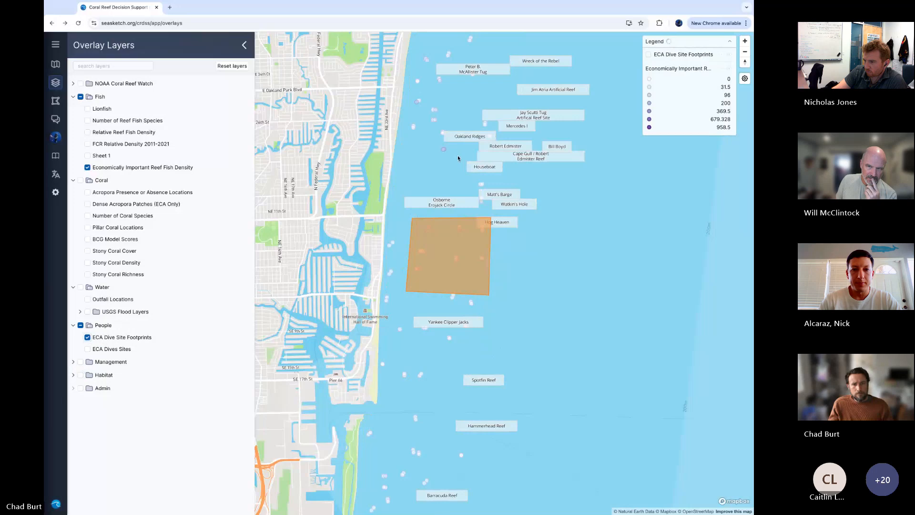
- Inspect the attributes of the fish density point south of Oakland Ridges, and bring up the reports of Restoration Site A from the map
{"action": "left_click", "coordinate": [444, 150]}
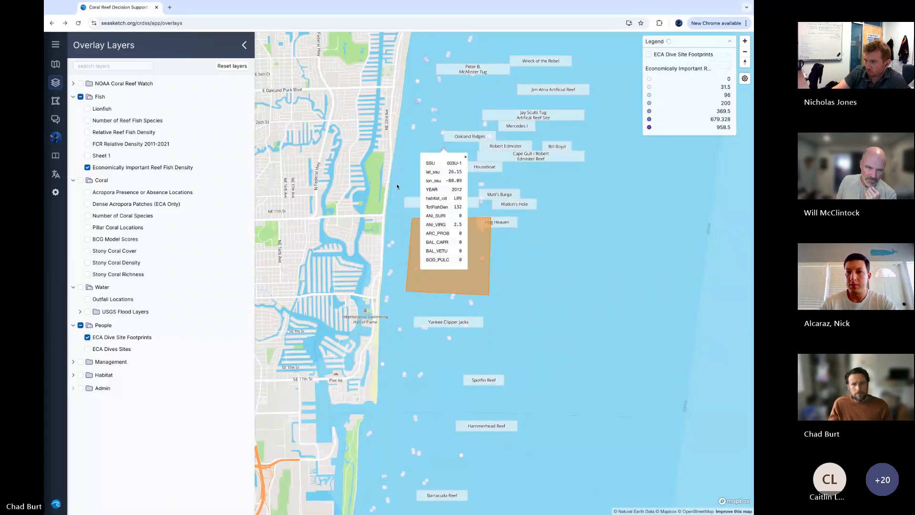
{"action": "left_click", "coordinate": [750, 240]}
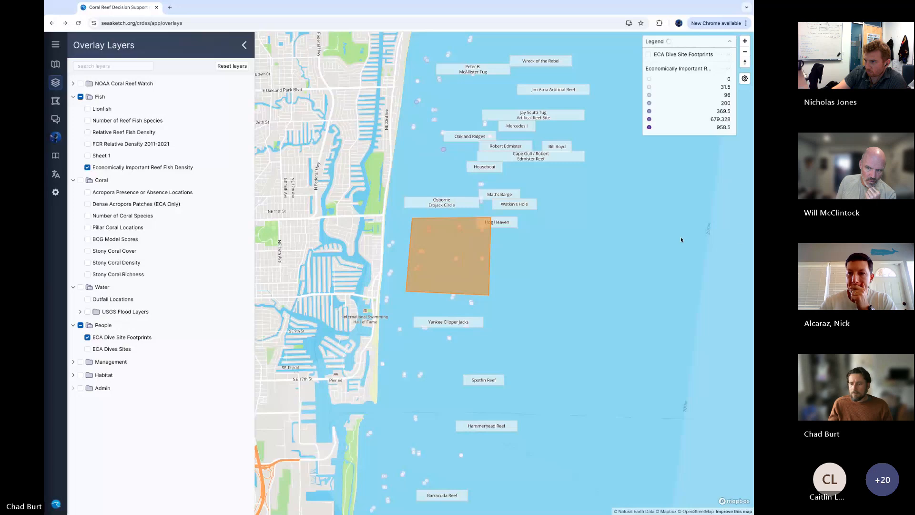
{"action": "left_click", "coordinate": [460, 250]}
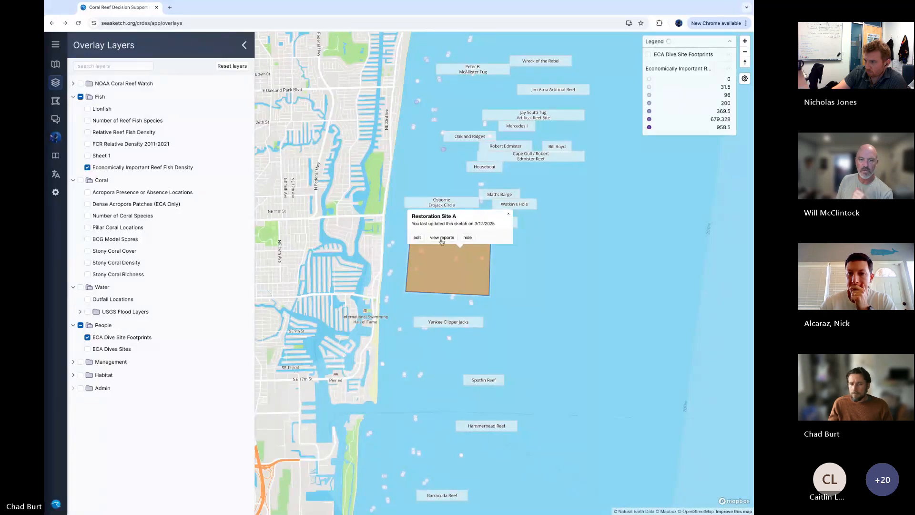
{"action": "left_click", "coordinate": [442, 237]}
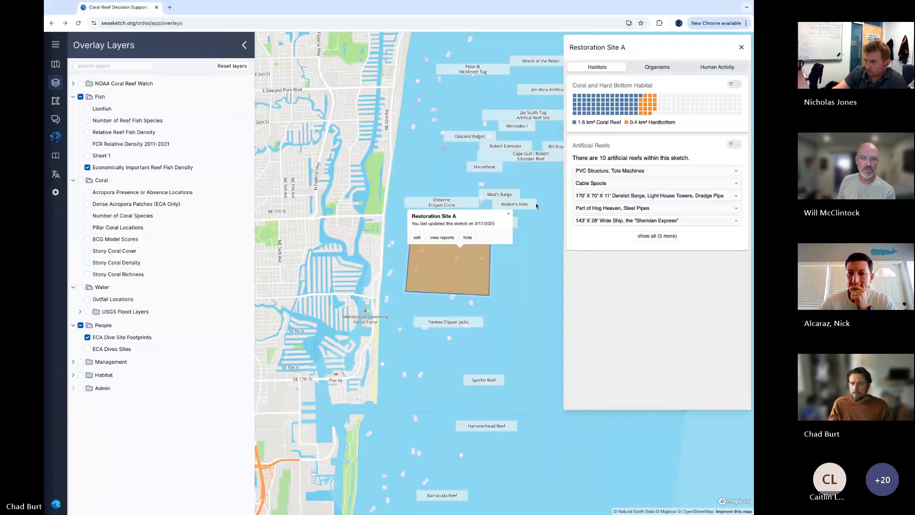
{"action": "scroll", "coordinate": [538, 244], "scroll_direction": "up", "scroll_amount": 1}
{"action": "left_click", "coordinate": [537, 247]}
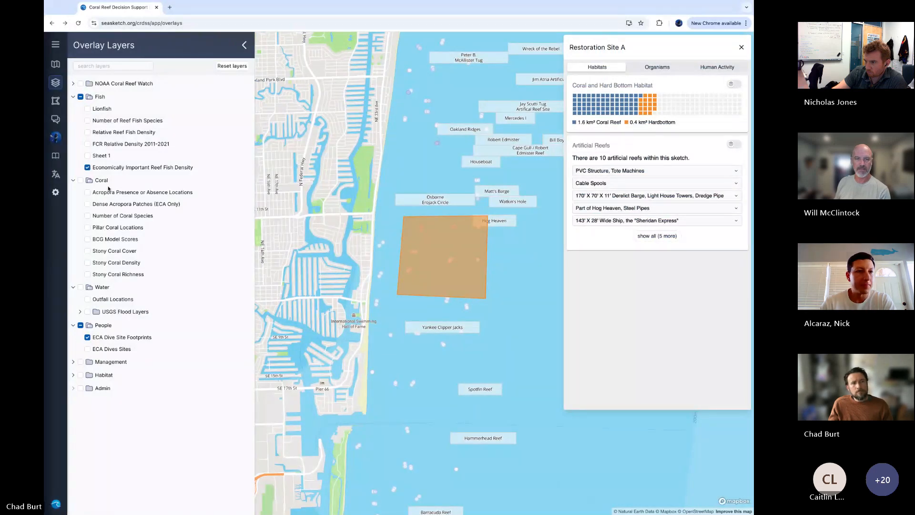
- Duplicate the Restoration Site A sketch
{"action": "left_click", "coordinate": [55, 101]}
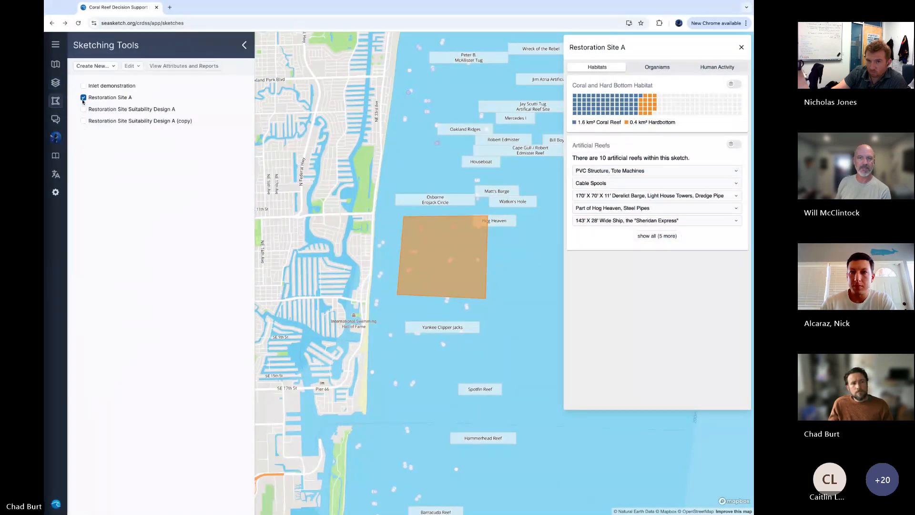
{"action": "right_click", "coordinate": [100, 101]}
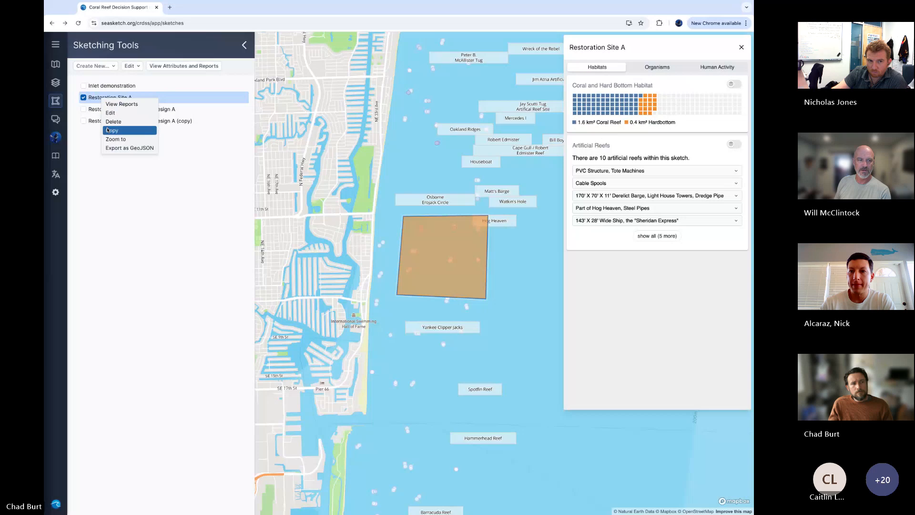
{"action": "left_click", "coordinate": [108, 129]}
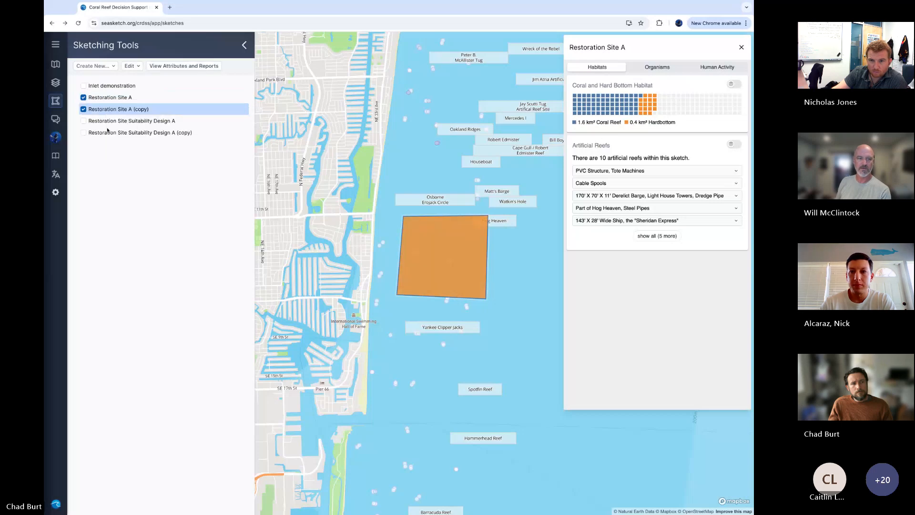
- Shift the copied site southward over Yankee Clipper Jacks by moving its corners, and submit the edited sketch
{"action": "right_click", "coordinate": [104, 111]}
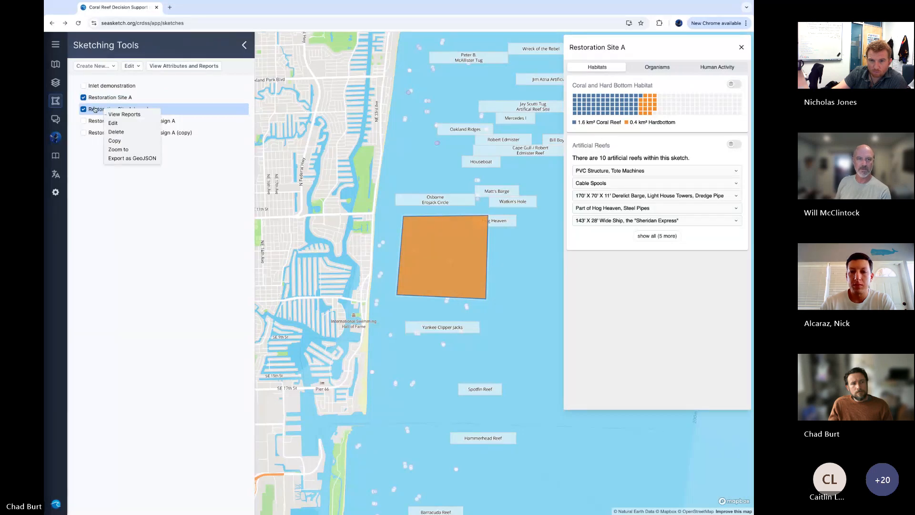
{"action": "left_click", "coordinate": [94, 110]}
{"action": "left_click", "coordinate": [95, 110]}
{"action": "right_click", "coordinate": [96, 110]}
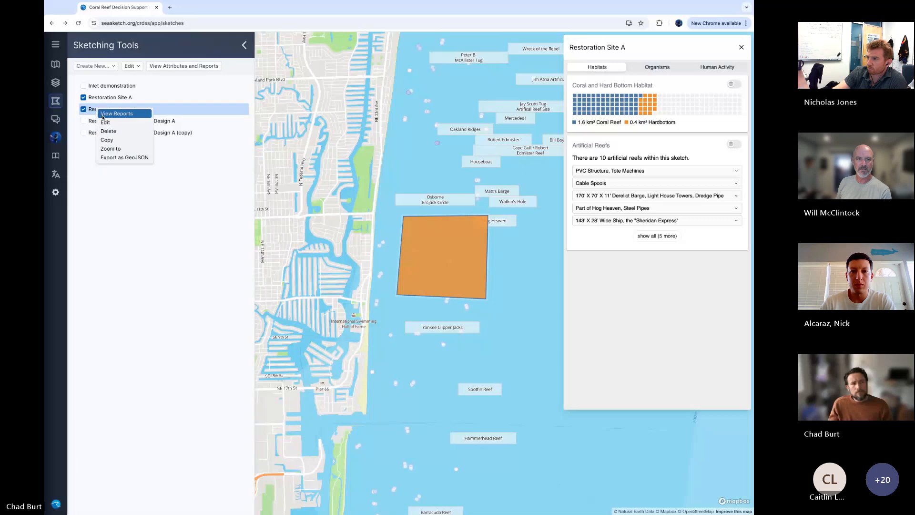
{"action": "left_click", "coordinate": [106, 122]}
{"action": "left_click", "coordinate": [436, 246]}
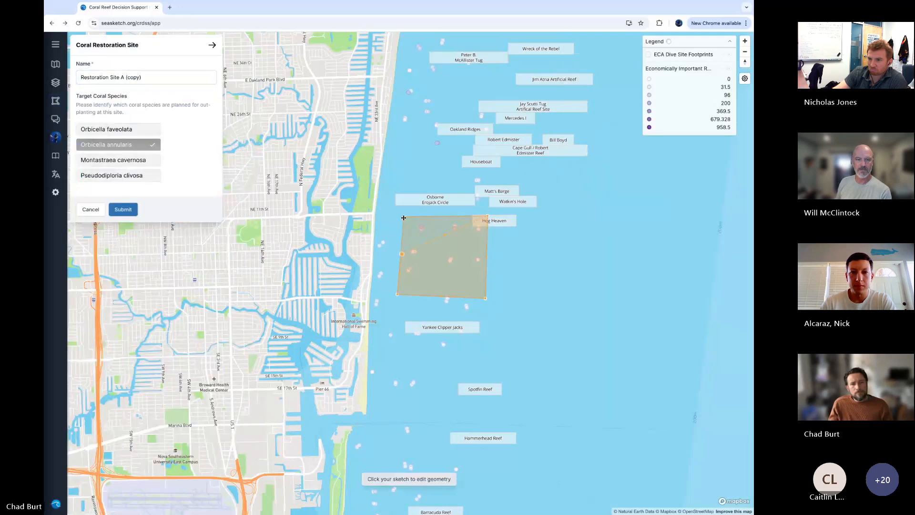
{"action": "left_click", "coordinate": [474, 224]}
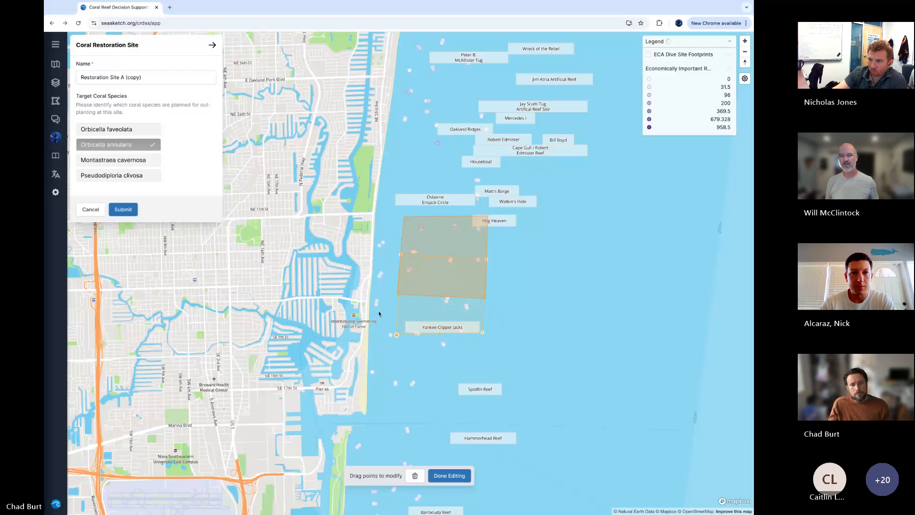
{"action": "left_click", "coordinate": [232, 240]}
{"action": "left_click", "coordinate": [131, 211]}
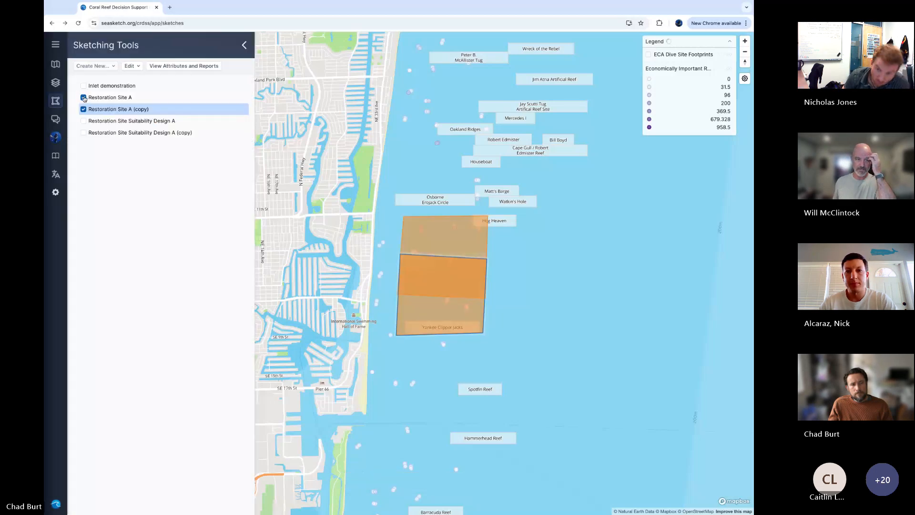
- Hide the original Restoration Site A and rename its copy as Restoration Site B
{"action": "left_click", "coordinate": [83, 98]}
{"action": "right_click", "coordinate": [109, 111]}
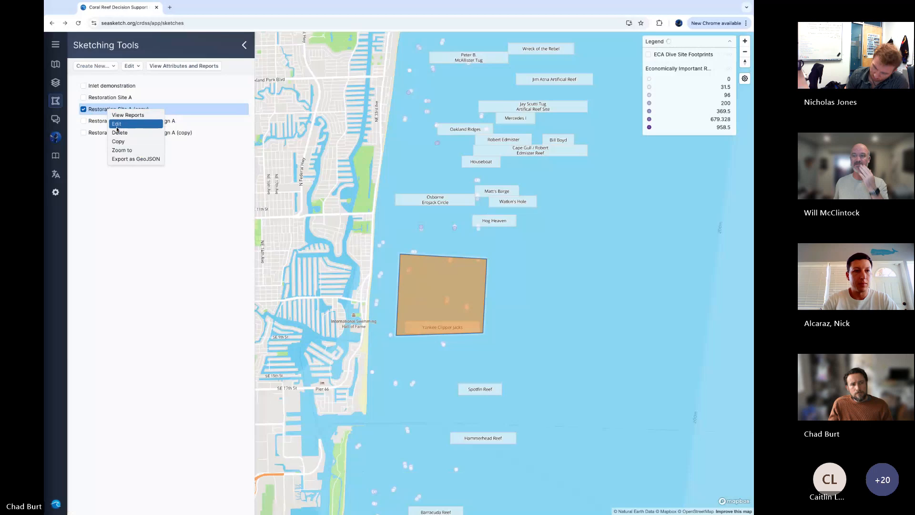
{"action": "left_click", "coordinate": [116, 124]}
{"action": "left_click_drag", "start_coordinate": [119, 77], "coordinate": [148, 77]}
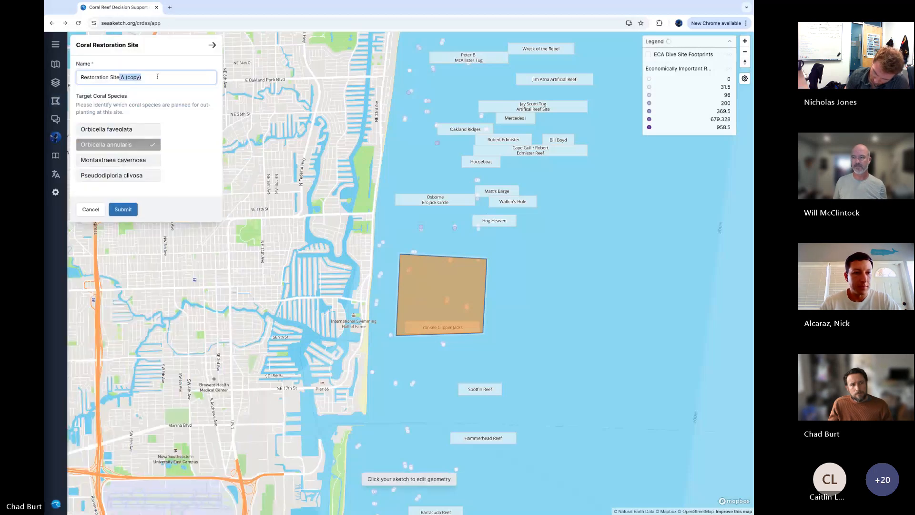
{"action": "key", "text": "BackSpace"}
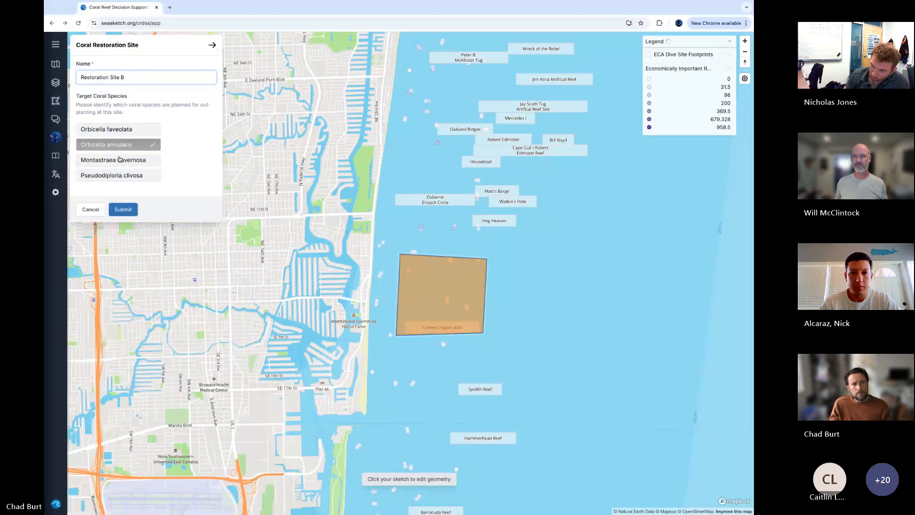
- Change the target coral species from Orbicella annularis to Orbicella faveolata and submit the sketch
{"action": "left_click", "coordinate": [122, 144]}
{"action": "left_click", "coordinate": [122, 133]}
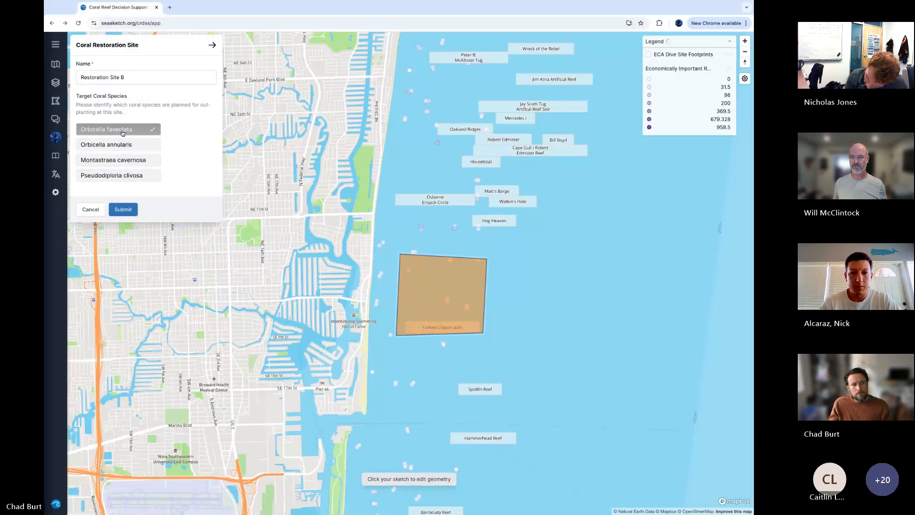
{"action": "left_click", "coordinate": [122, 210]}
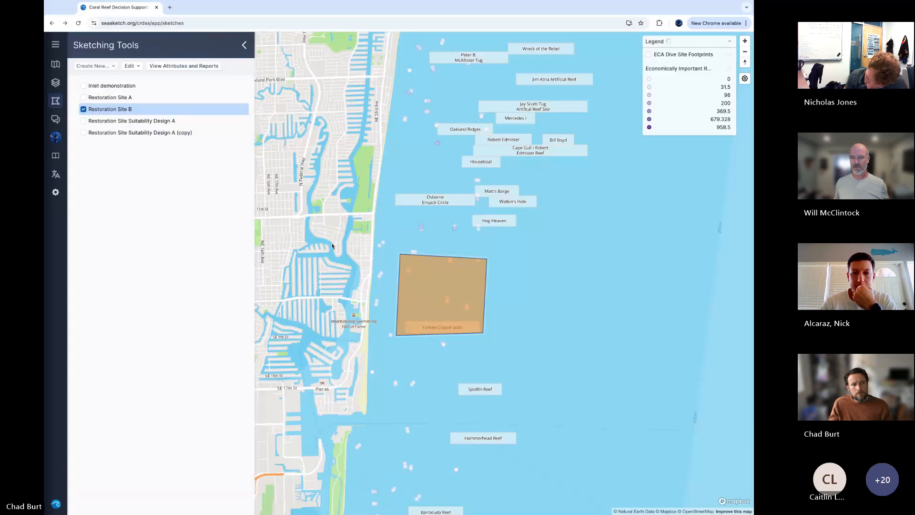
- Open Restoration Site B's reports, check the pillar coral and Acropora observations on the map, and leave Stony Coral Density overlaid
{"action": "left_click", "coordinate": [405, 272]}
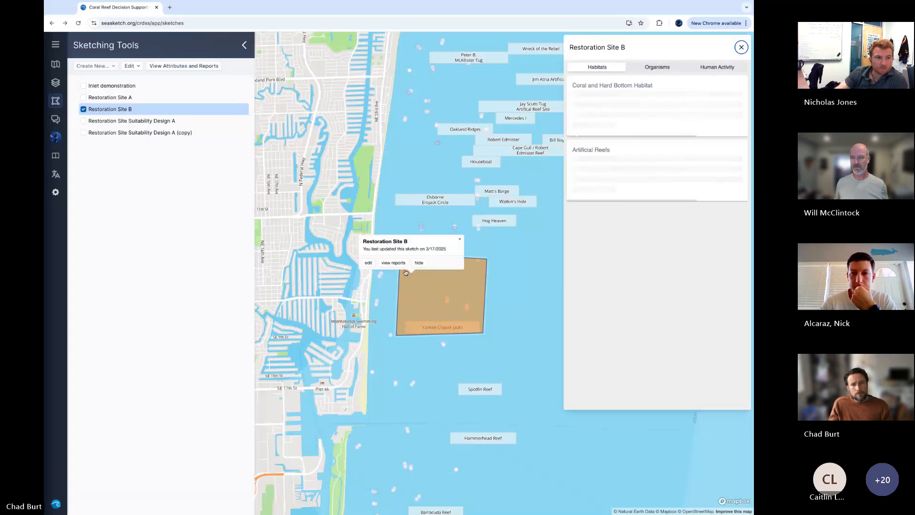
{"action": "left_click", "coordinate": [391, 166]}
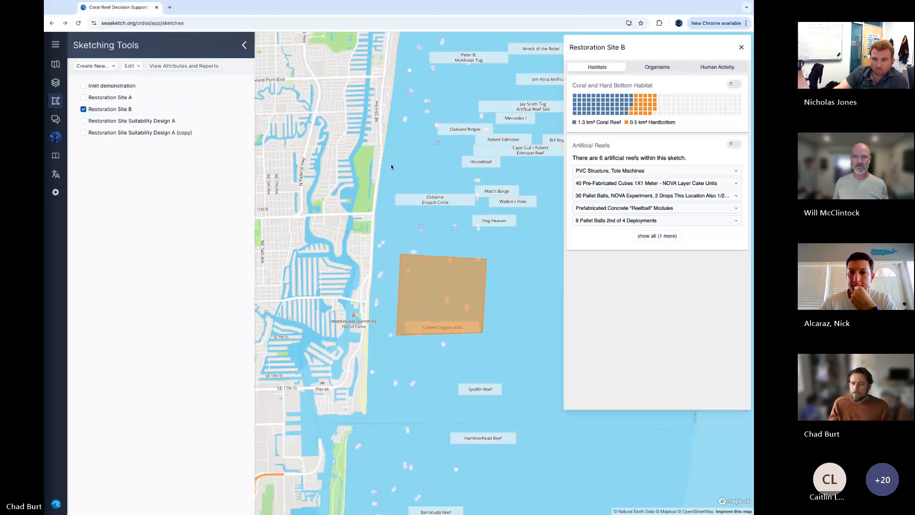
{"action": "left_click", "coordinate": [653, 69]}
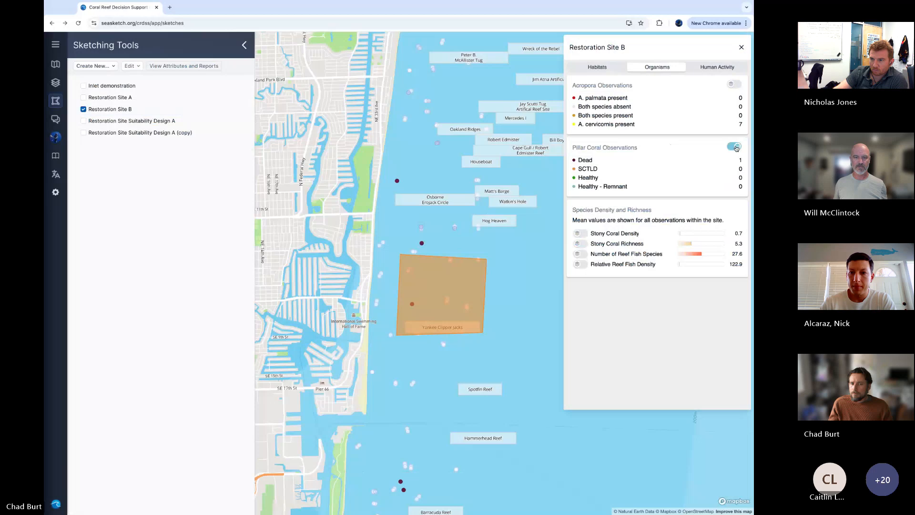
{"action": "left_click", "coordinate": [736, 148]}
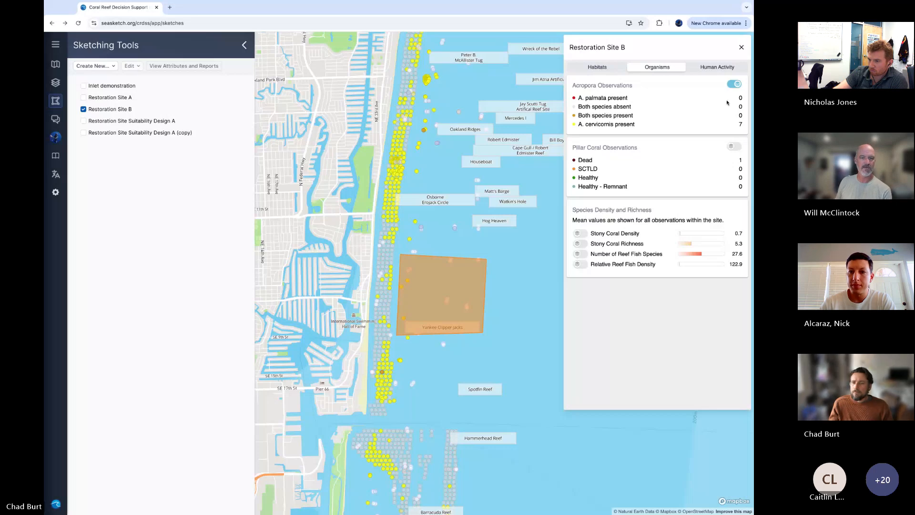
{"action": "left_click", "coordinate": [734, 84]}
{"action": "left_click", "coordinate": [579, 233]}
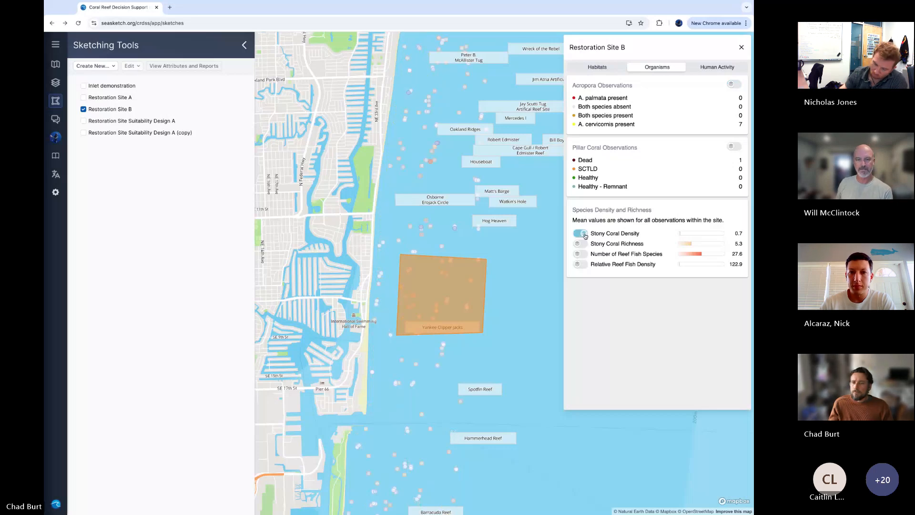
{"action": "scroll", "coordinate": [515, 322], "scroll_direction": "up", "scroll_amount": 3}
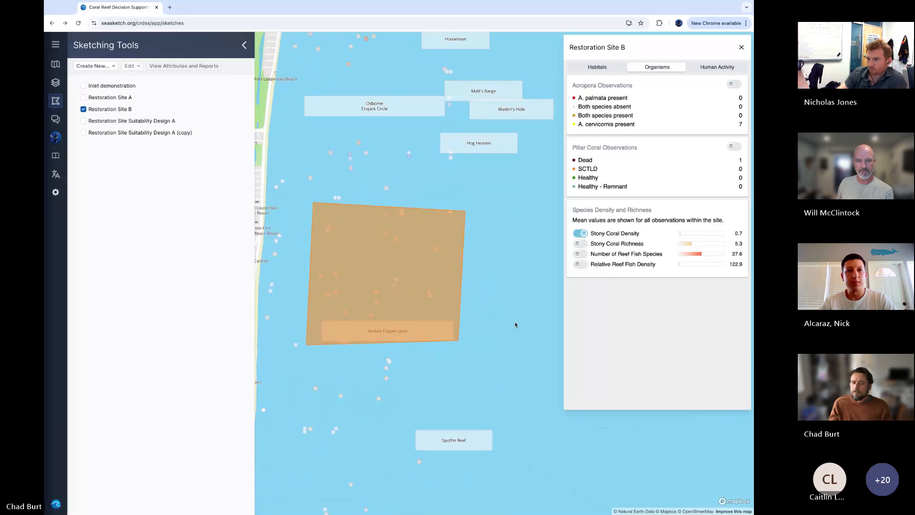
- Overlay the reef injury sites from Restoration Site B's human activity report on the map
{"action": "left_click", "coordinate": [719, 68]}
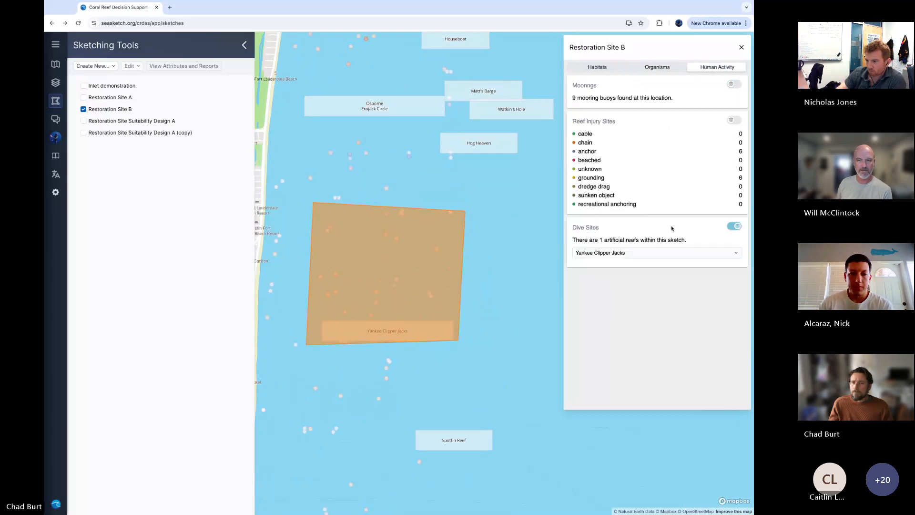
{"action": "left_click", "coordinate": [734, 120]}
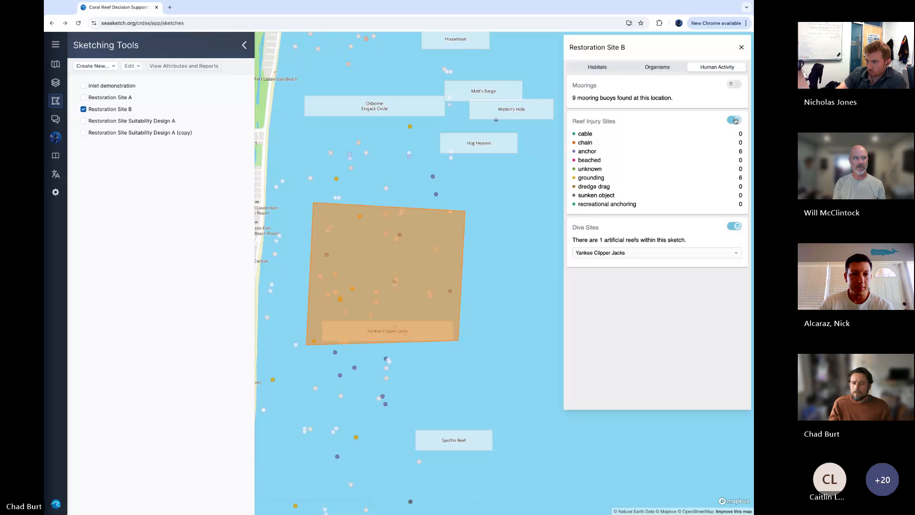
- Check Restoration Site B's organism report and return to its human activity report
{"action": "left_click", "coordinate": [670, 71]}
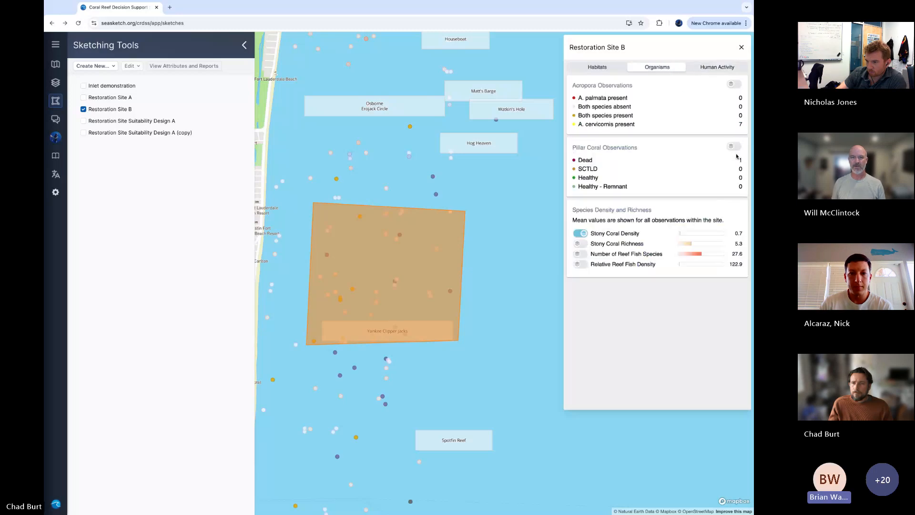
{"action": "left_click", "coordinate": [717, 67]}
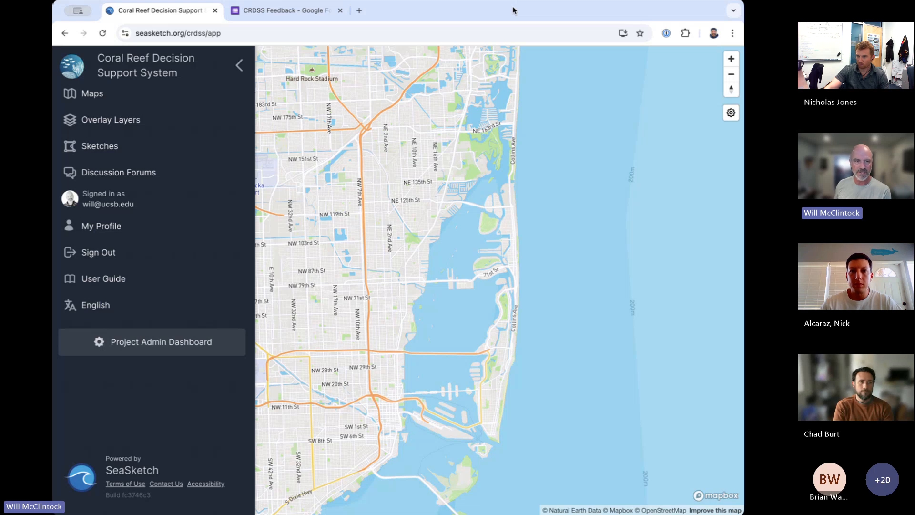
- Start a new topic titled "Filters and Restoration Sites" in the Coral Restoration Working Group discussion forum
{"action": "left_click", "coordinate": [145, 176]}
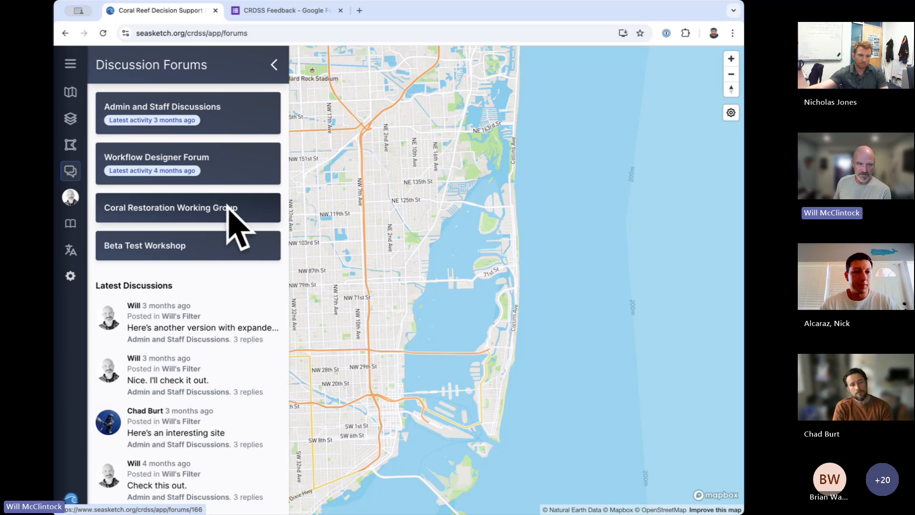
{"action": "left_click", "coordinate": [162, 212]}
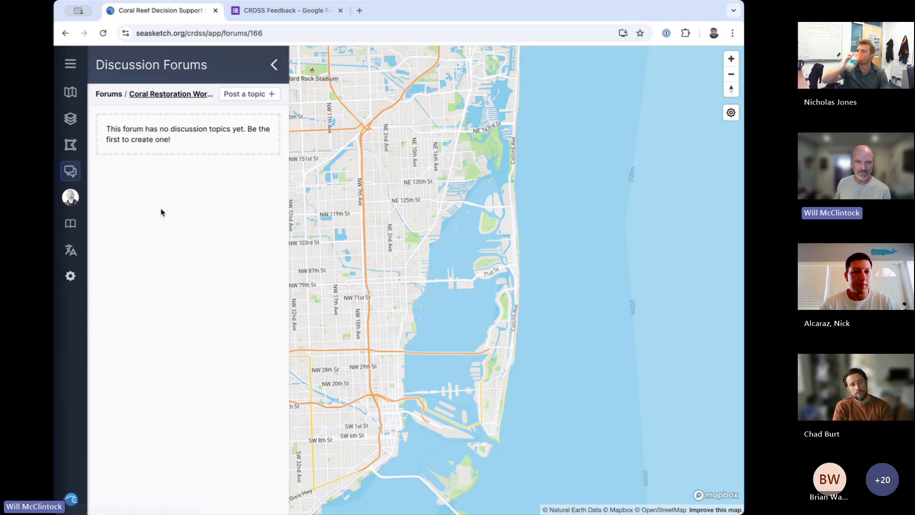
{"action": "left_click", "coordinate": [257, 95]}
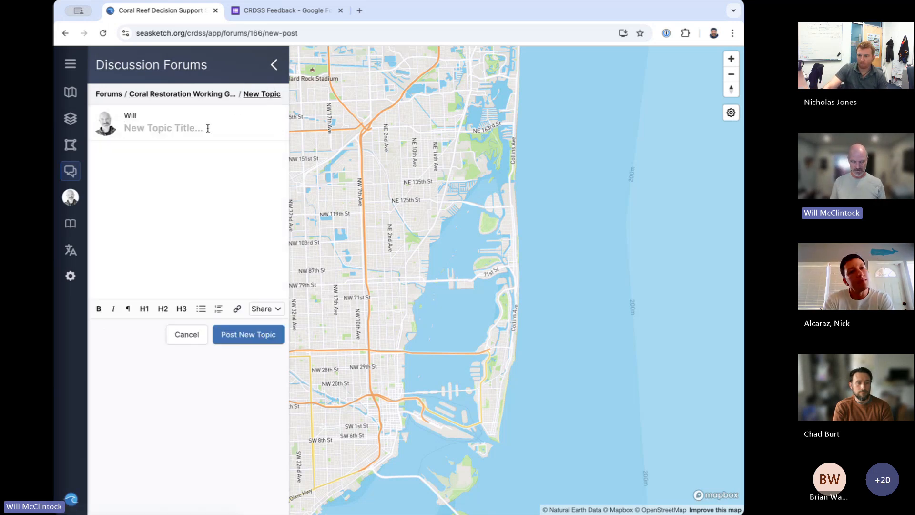
{"action": "type", "text": "Post yo"}
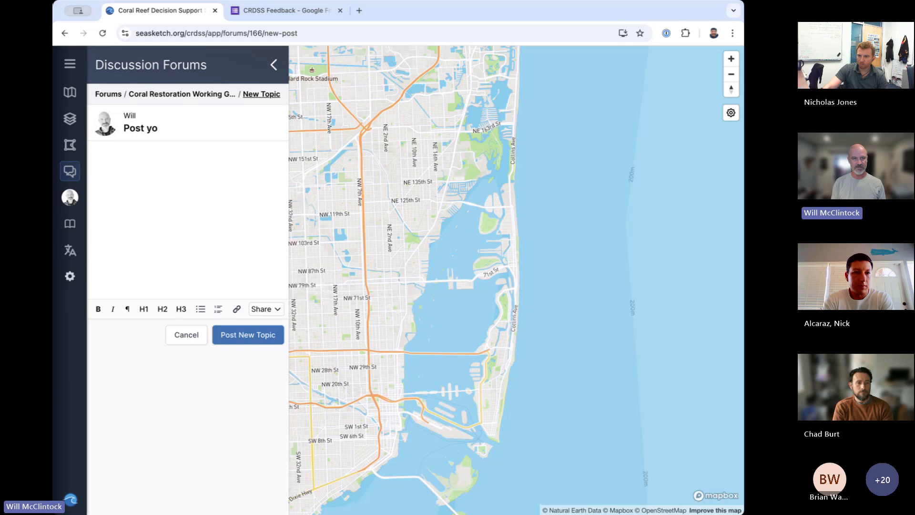
{"action": "key", "text": "BackSpace"}
{"action": "key", "text": "BackSpace"}
{"action": "key", "text": "BackSpace"}
{"action": "type", "text": "Fi"}
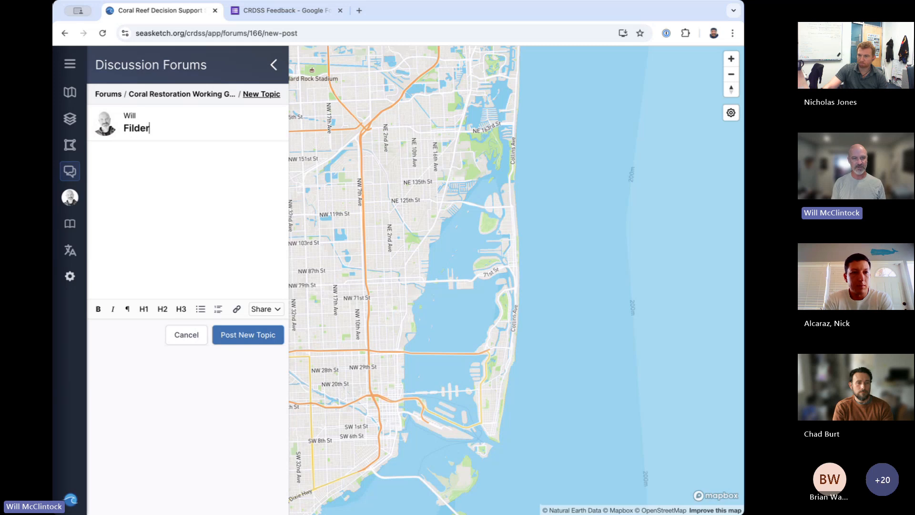
{"action": "type", "text": "lder"}
{"action": "key", "text": "BackSpace"}
{"action": "type", "text": "ters and "}
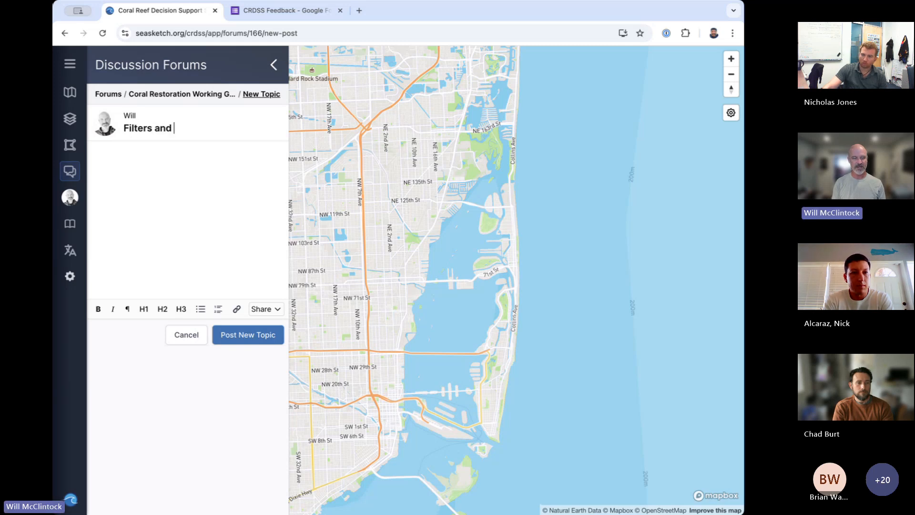
{"action": "type", "text": "Restorat"}
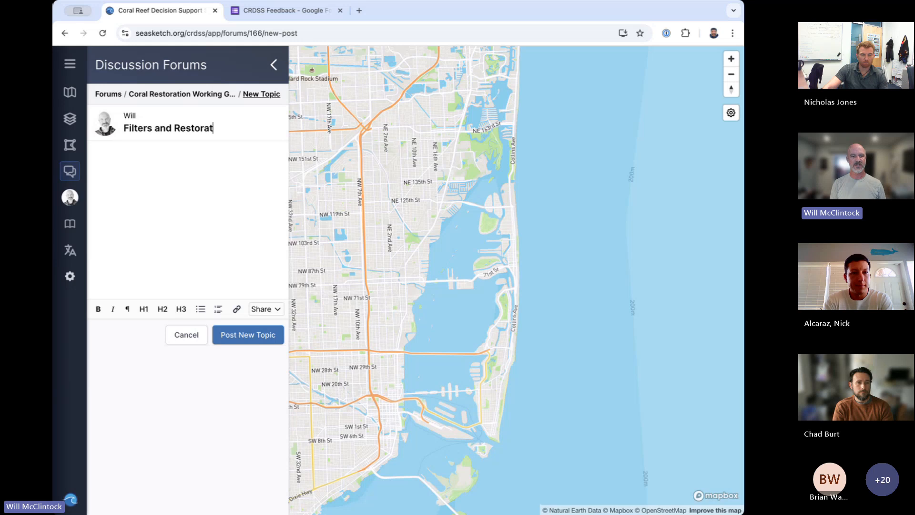
{"action": "type", "text": "ion Sites"}
- Write "Post the filter and the restoration site you created here." as the topic's message and publish the topic
{"action": "key", "text": "Tab"}
{"action": "type", "text": "Pos"}
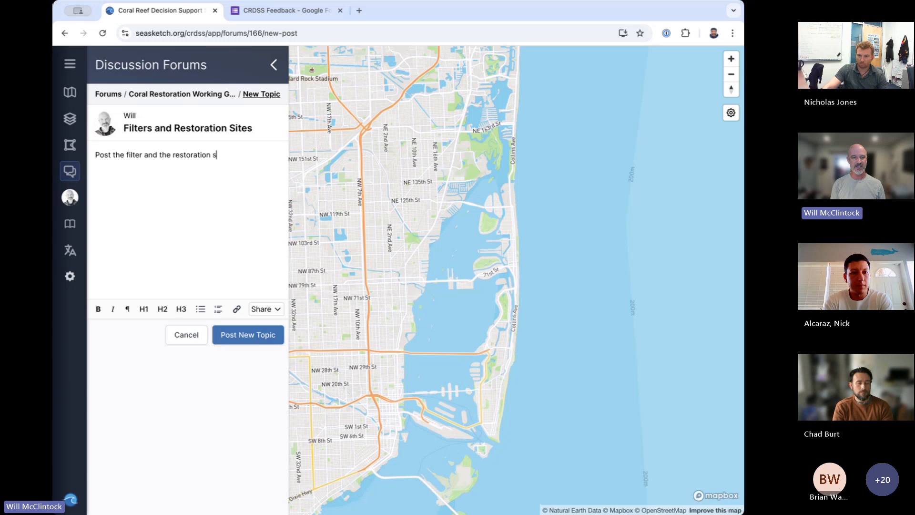
{"action": "type", "text": "ite you created here."}
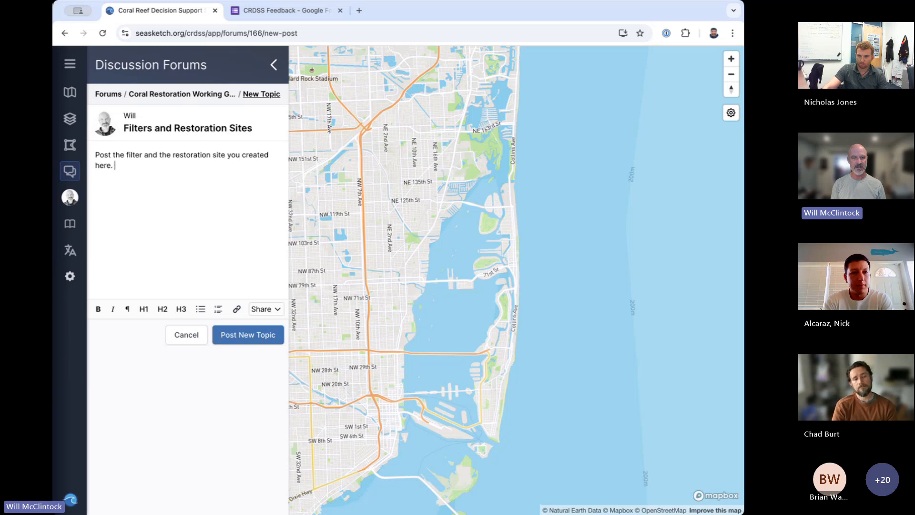
{"action": "left_click_drag", "start_coordinate": [518, 167], "coordinate": [659, 151]}
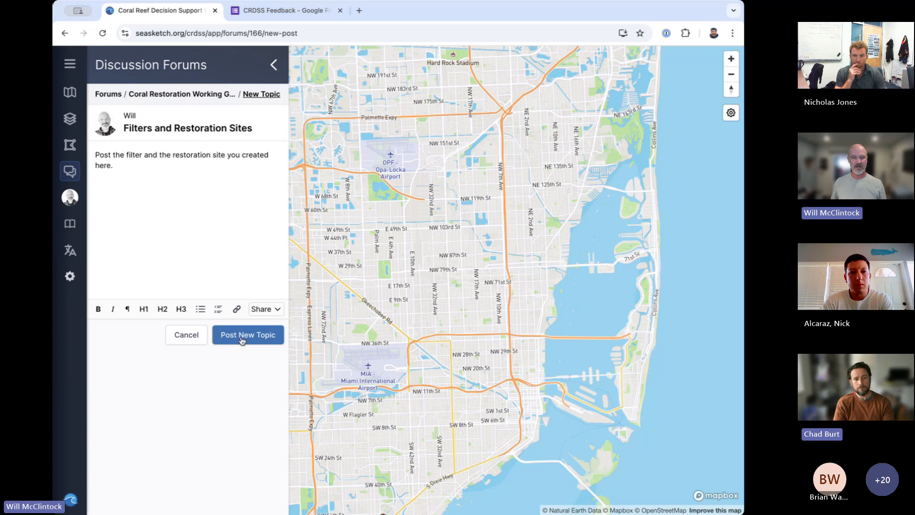
{"action": "left_click", "coordinate": [241, 335]}
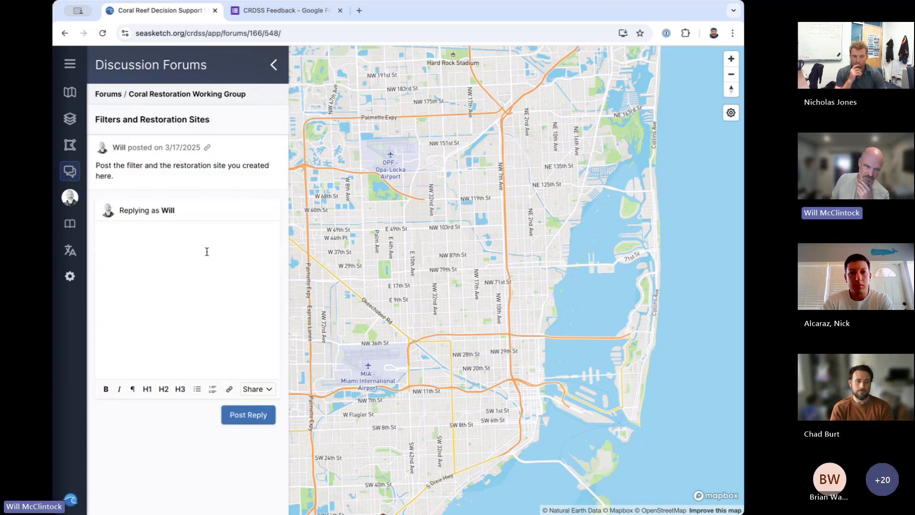
- Begin a reply with the placeholder text "asdfasdfasdf" and attach the filter sketch from the personal folder
{"action": "left_click", "coordinate": [198, 239]}
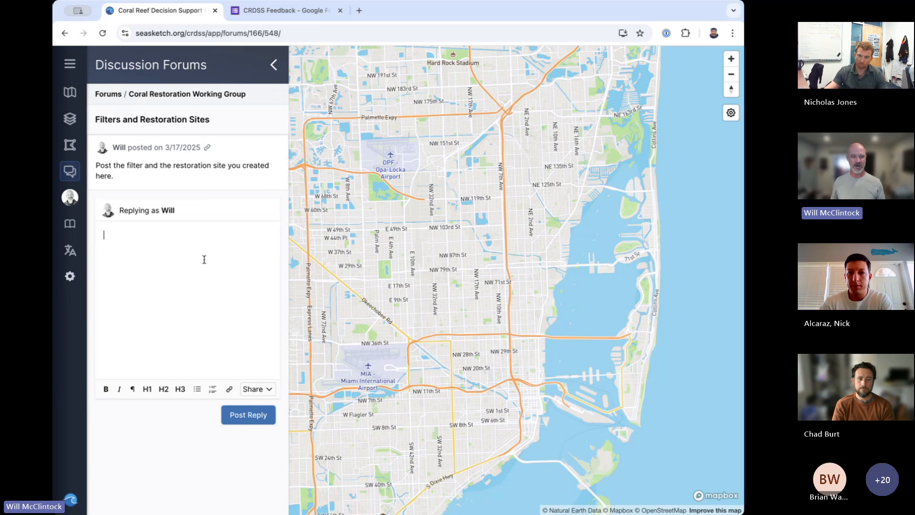
{"action": "type", "text": "asdfasdfasdf"}
{"action": "left_click", "coordinate": [256, 388]}
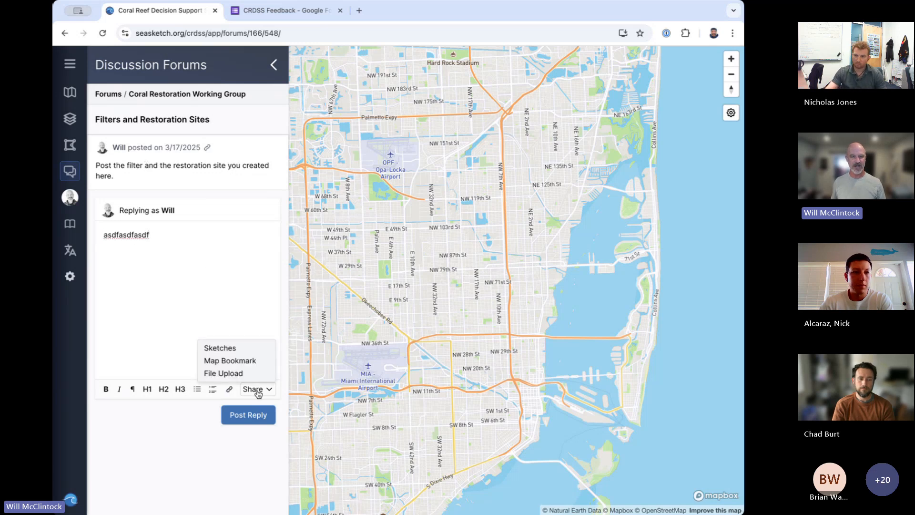
{"action": "left_click", "coordinate": [243, 350]}
{"action": "left_click", "coordinate": [236, 213]}
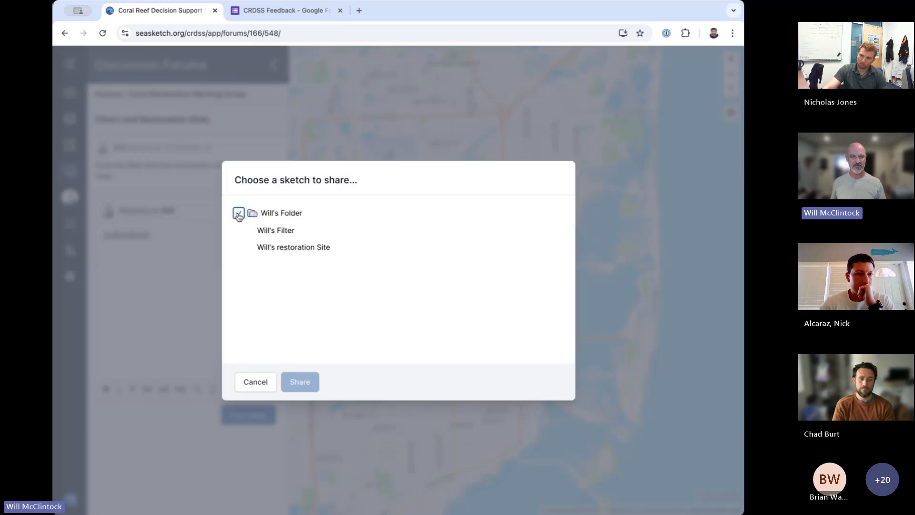
{"action": "left_click", "coordinate": [287, 232]}
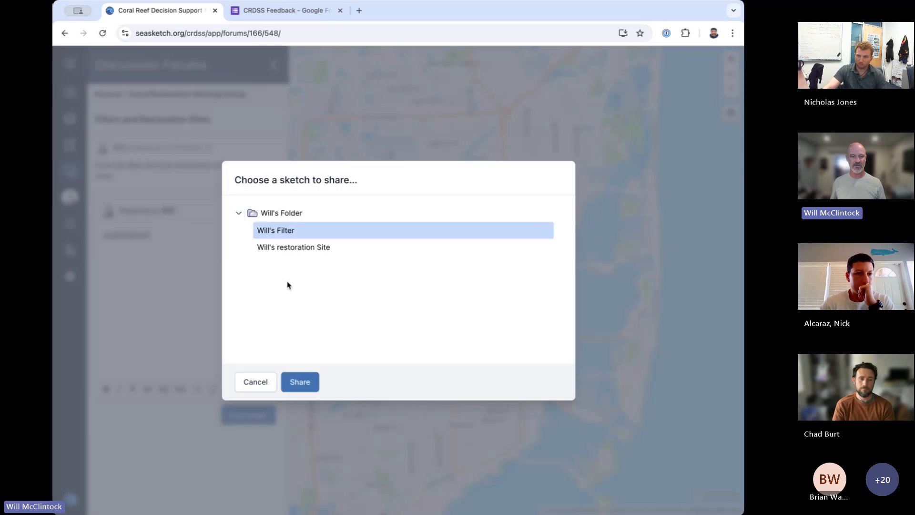
{"action": "left_click", "coordinate": [305, 247]}
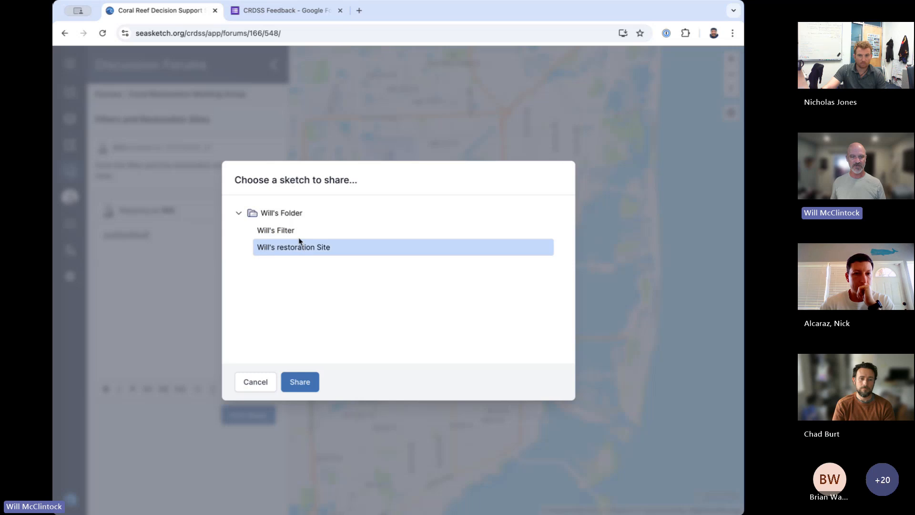
{"action": "left_click", "coordinate": [290, 231]}
{"action": "left_click", "coordinate": [301, 381]}
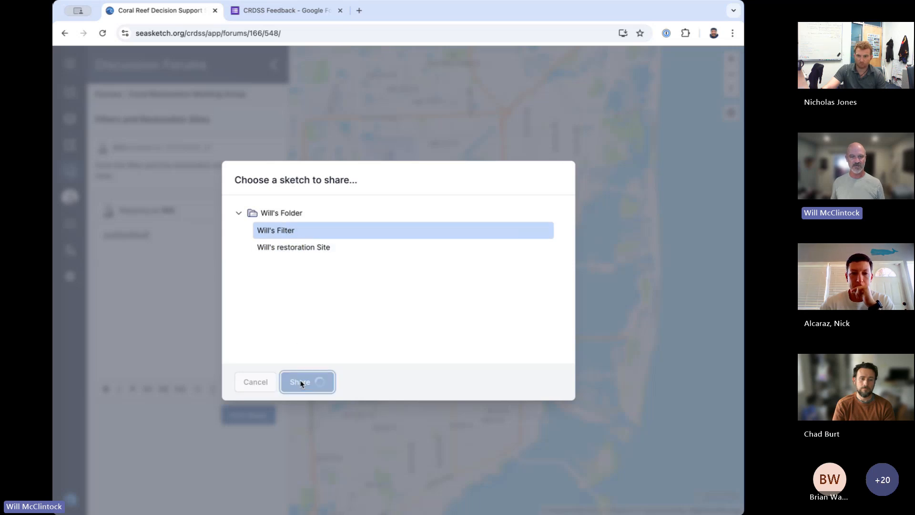
- Attach the restoration site sketch to the reply and replace the placeholder text with "Here are my filters."
{"action": "left_click", "coordinate": [251, 396]}
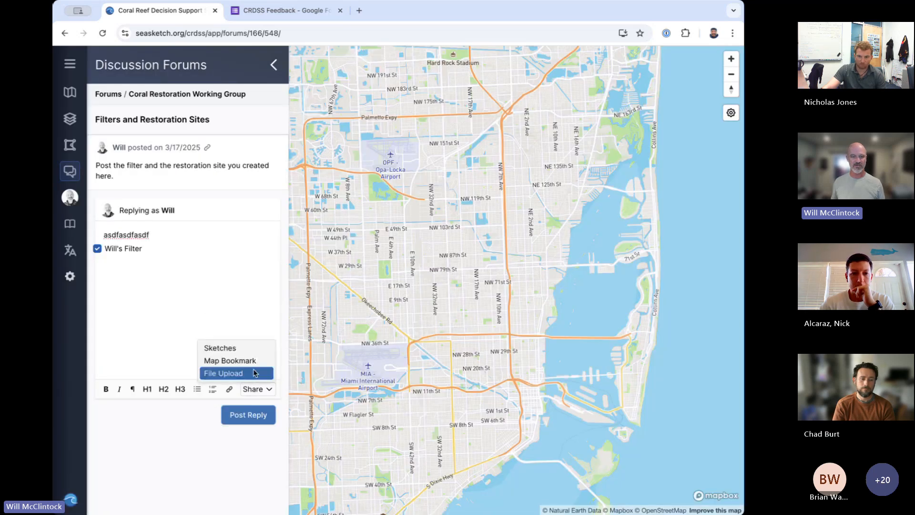
{"action": "left_click", "coordinate": [241, 348]}
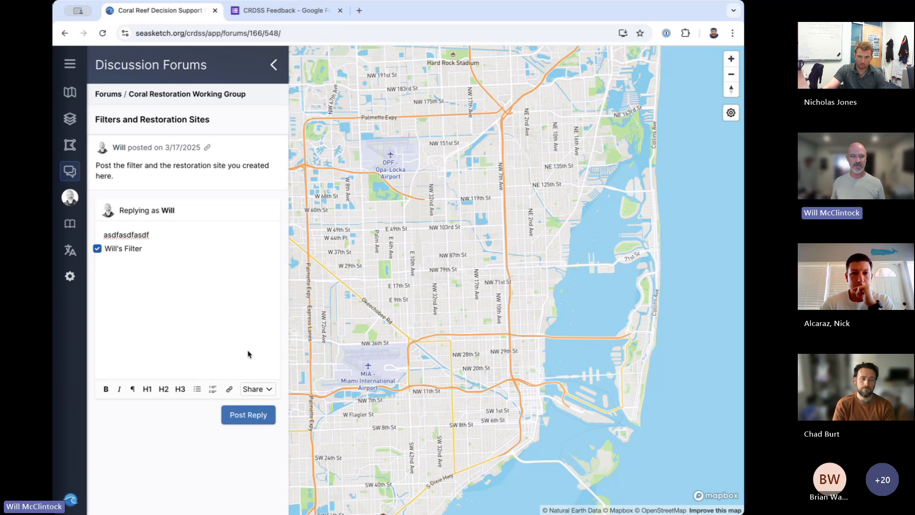
{"action": "left_click", "coordinate": [288, 251]}
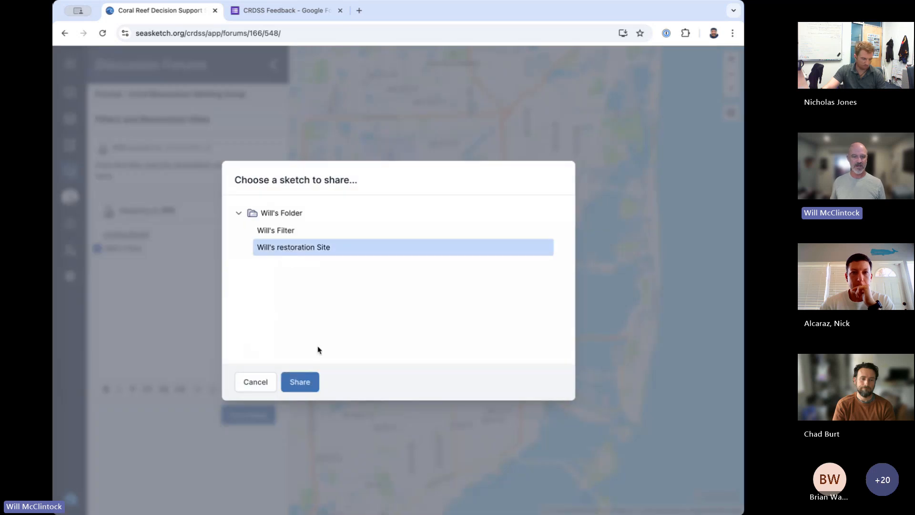
{"action": "left_click", "coordinate": [296, 387]}
{"action": "left_click_drag", "start_coordinate": [155, 231], "coordinate": [103, 225]}
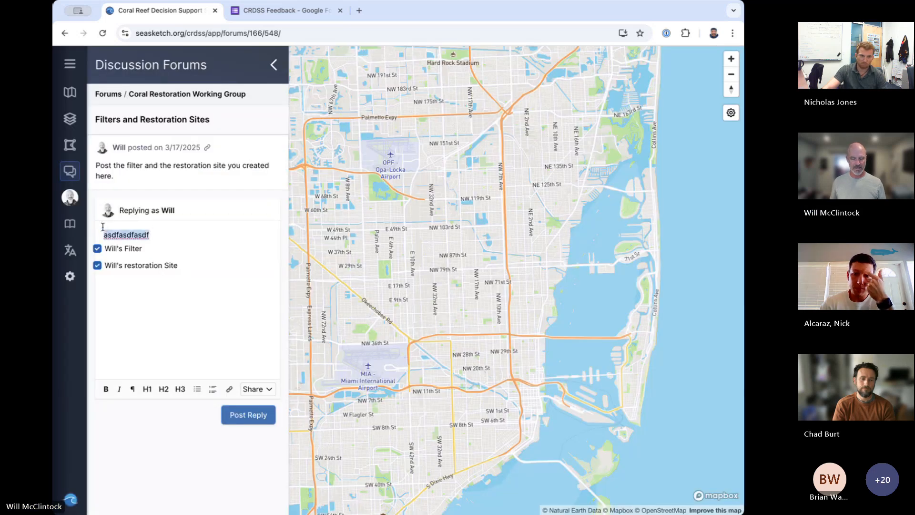
{"action": "type", "text": "Here are my filters."}
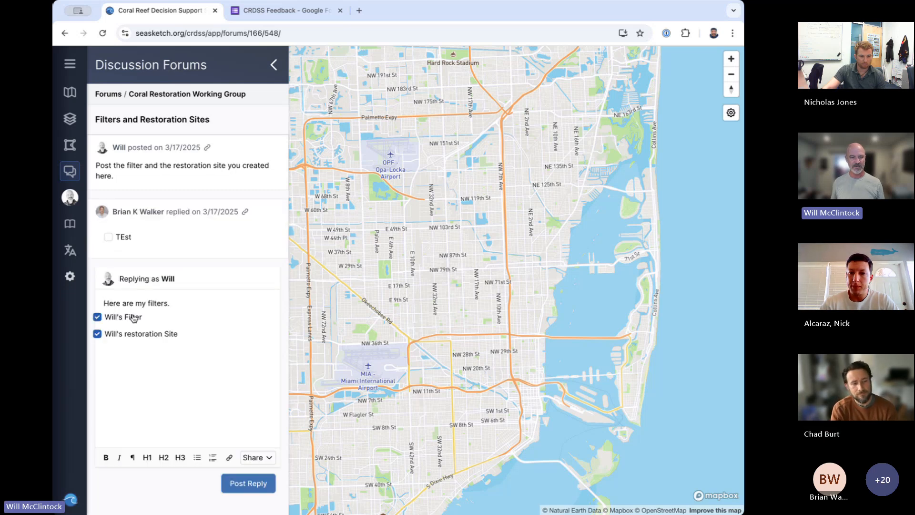
- Examine the shared restoration site on the map off Fort Lauderdale and open its sketch details
{"action": "right_click", "coordinate": [129, 316]}
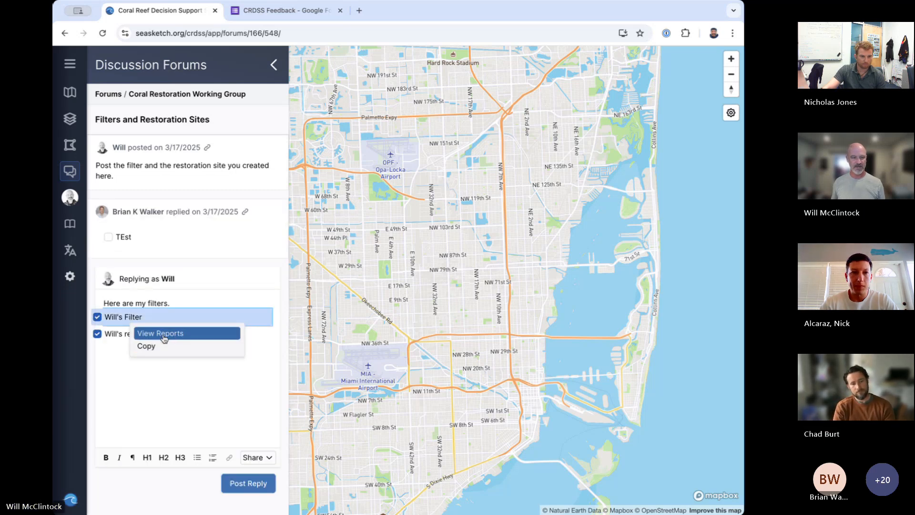
{"action": "left_click", "coordinate": [529, 319]}
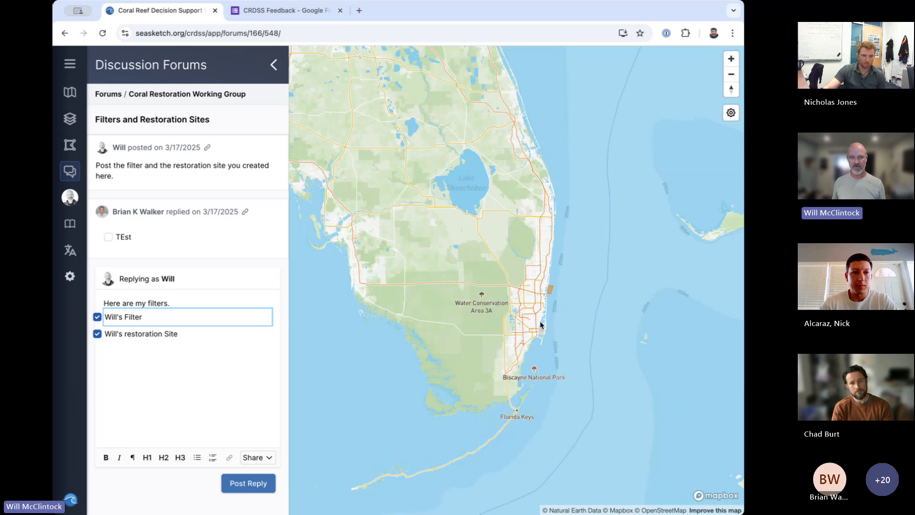
{"action": "scroll", "coordinate": [552, 287], "scroll_direction": "up", "scroll_amount": 5}
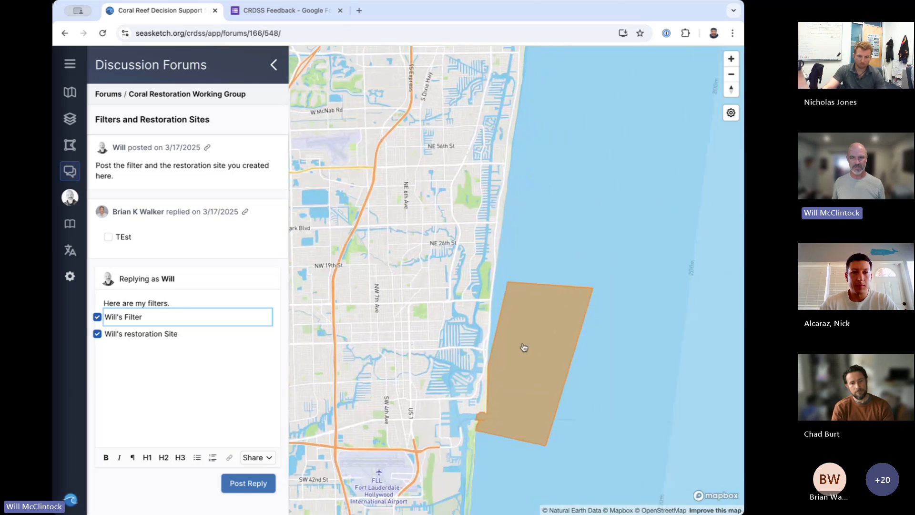
{"action": "left_click", "coordinate": [524, 346]}
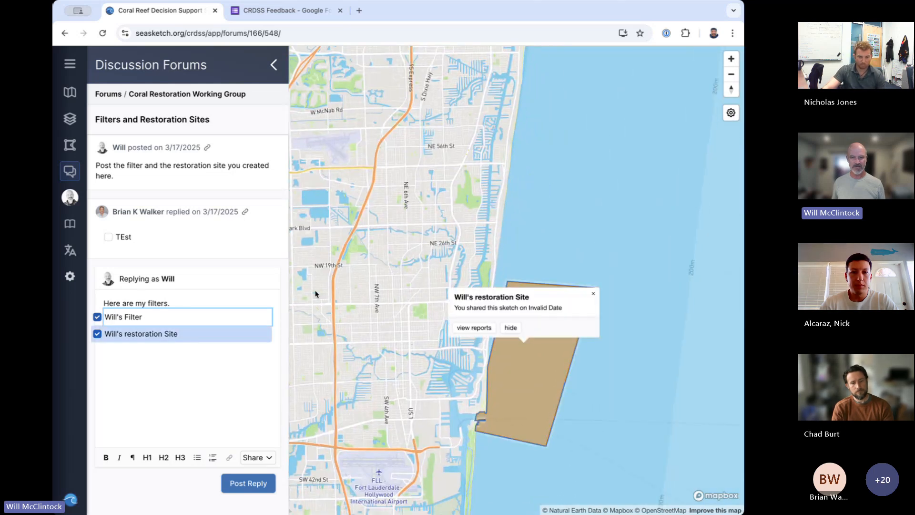
{"action": "left_click_drag", "start_coordinate": [147, 303], "coordinate": [174, 303]}
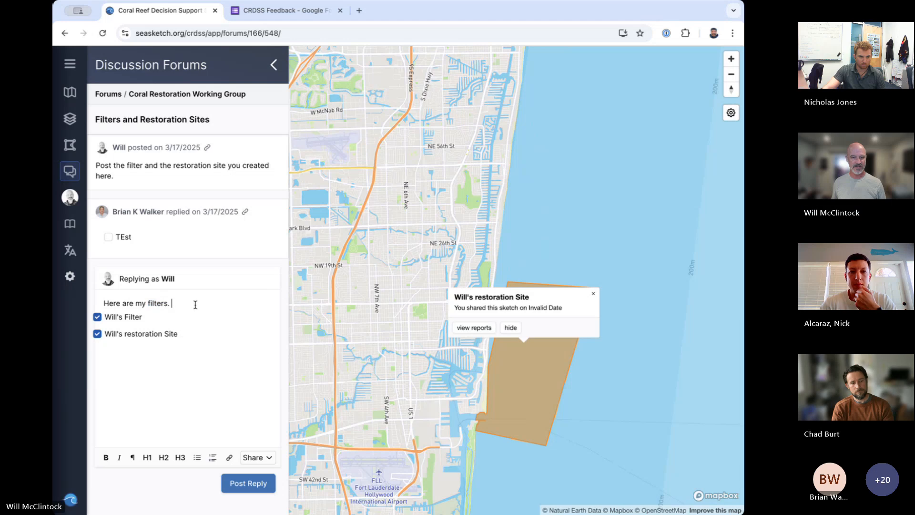
{"action": "scroll", "coordinate": [549, 350], "scroll_direction": "down", "scroll_amount": 2}
{"action": "scroll", "coordinate": [549, 351], "scroll_direction": "up", "scroll_amount": 3}
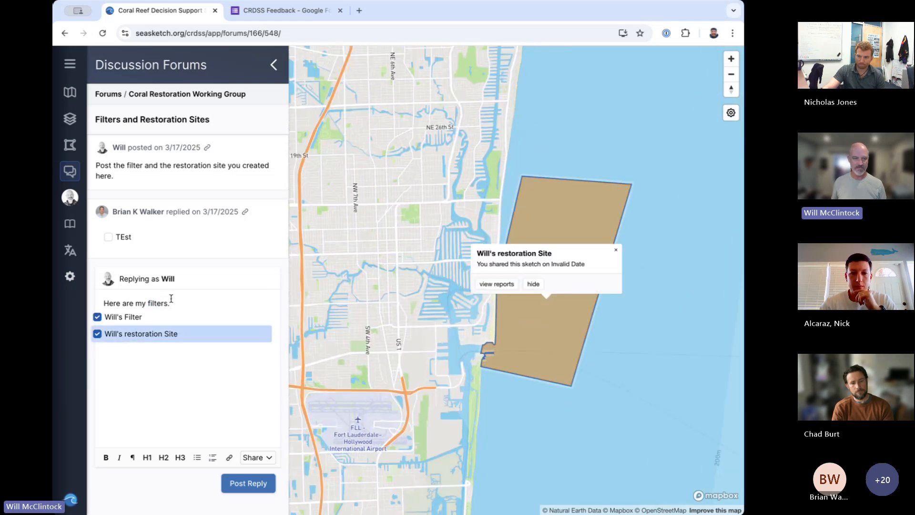
- Reword the reply as "Here is my filter and restoration site." and add a map bookmark of the current view
{"action": "left_click_drag", "start_coordinate": [173, 303], "coordinate": [94, 303]}
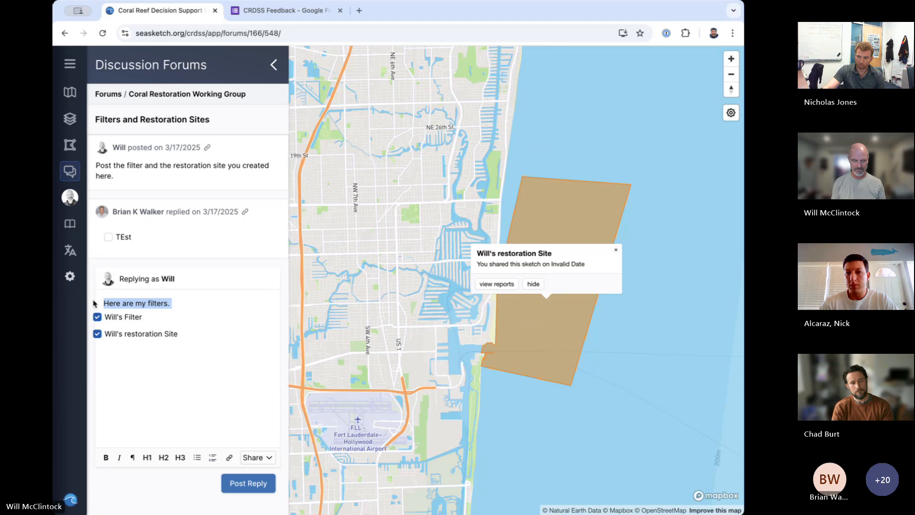
{"action": "type", "text": "Here is my filte"}
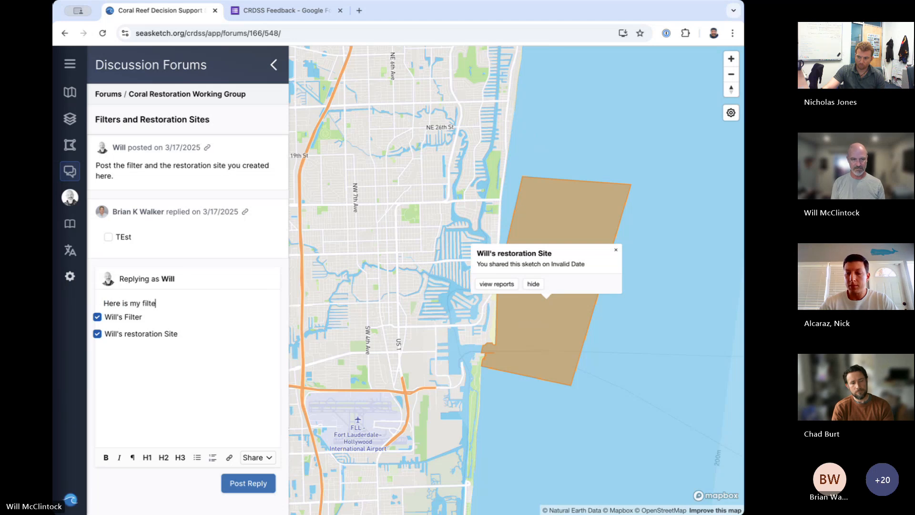
{"action": "type", "text": "r and restoration site."}
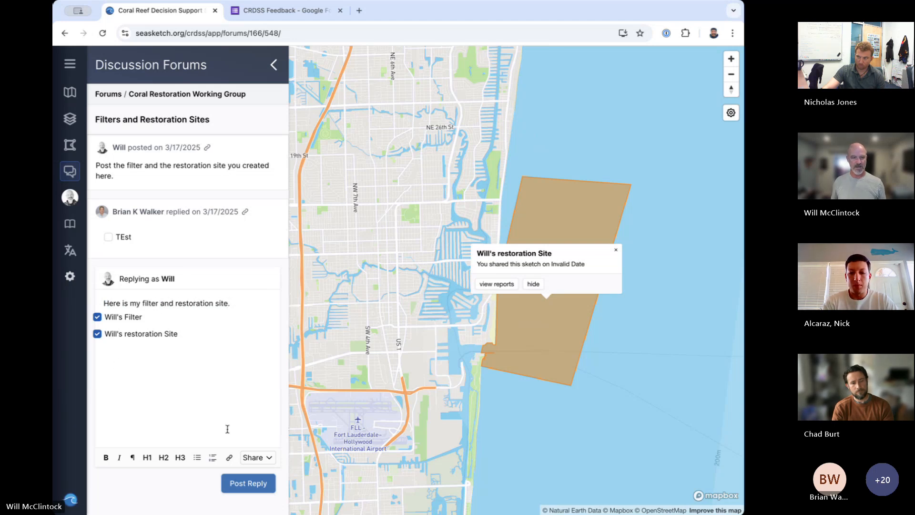
{"action": "left_click", "coordinate": [259, 459]}
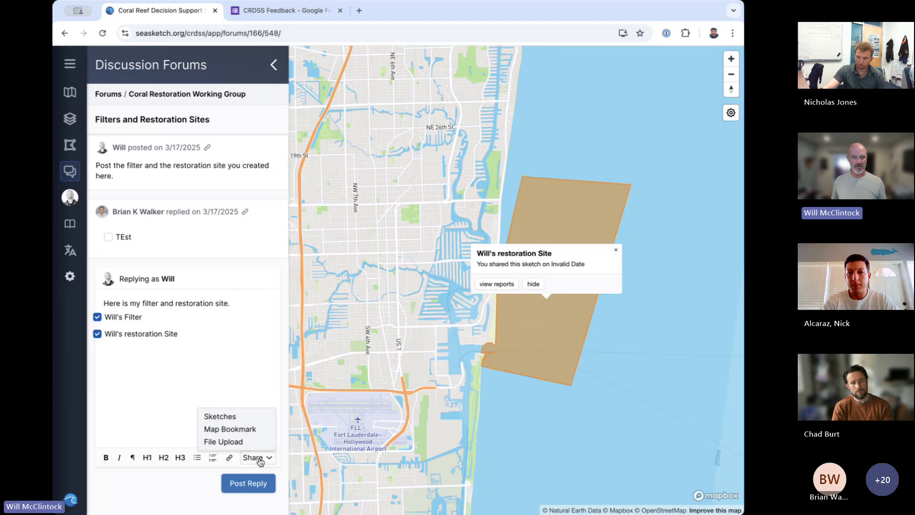
{"action": "left_click", "coordinate": [257, 430]}
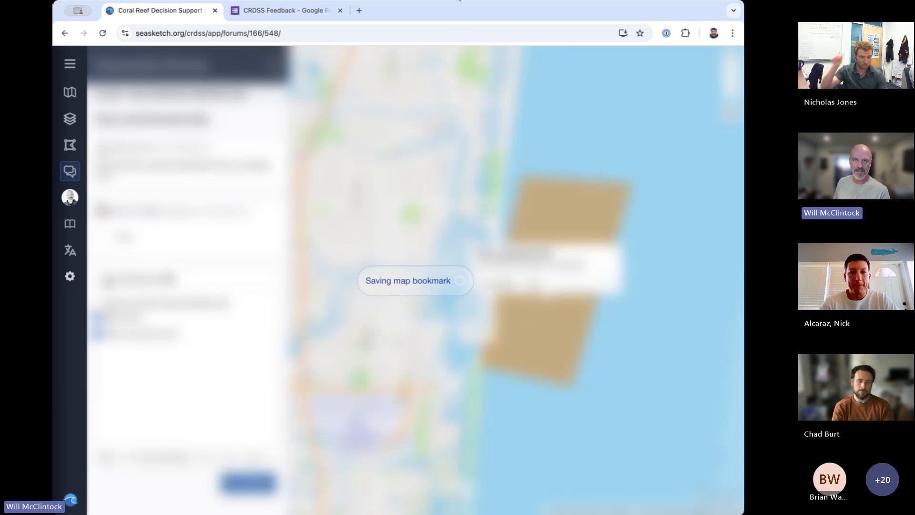
- Reload the stuck forum topic page and try again to add a map bookmark to the reply
{"action": "left_click", "coordinate": [350, 33]}
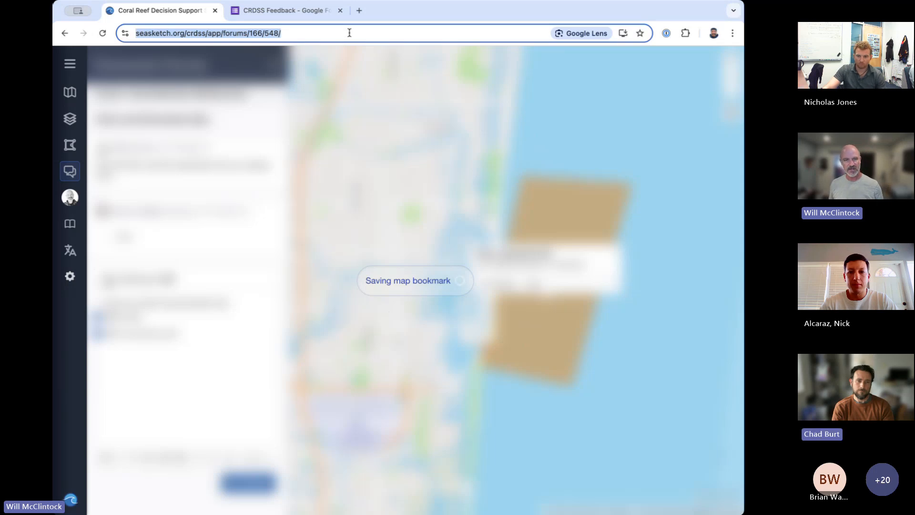
{"action": "key", "text": "Return"}
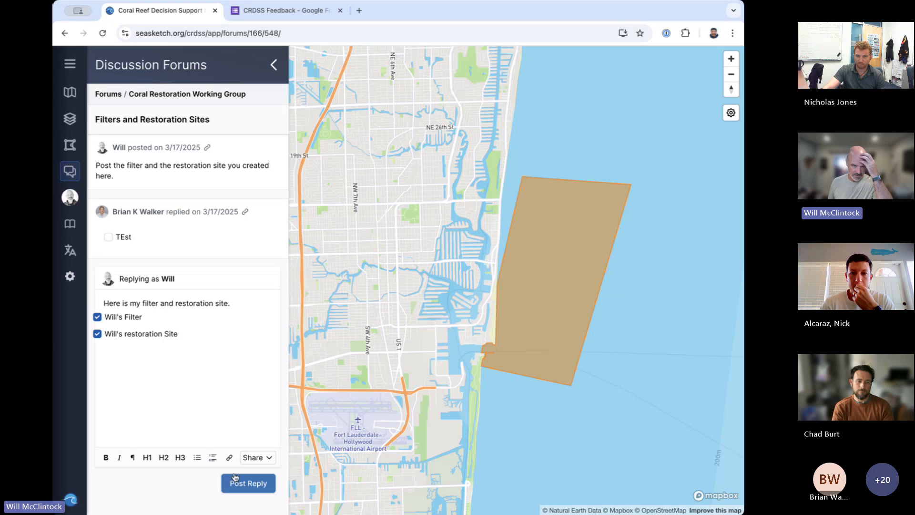
{"action": "left_click", "coordinate": [261, 458]}
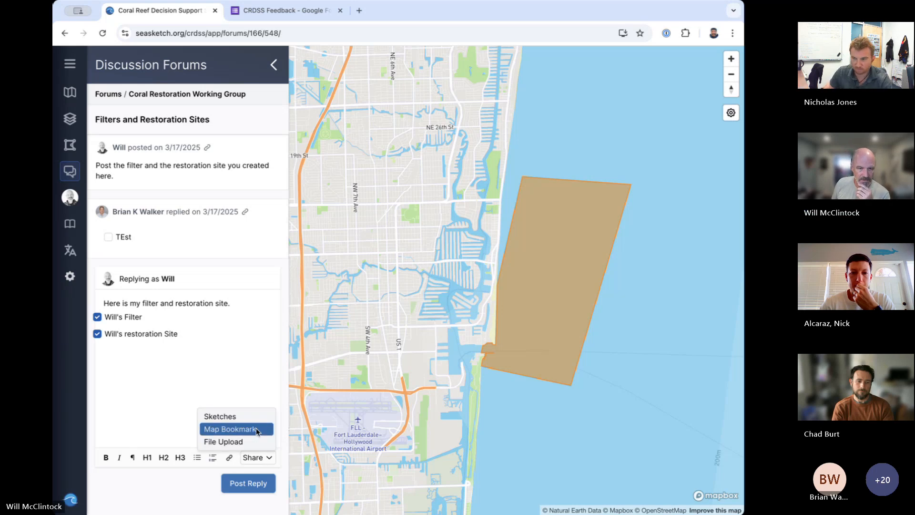
{"action": "left_click", "coordinate": [239, 429]}
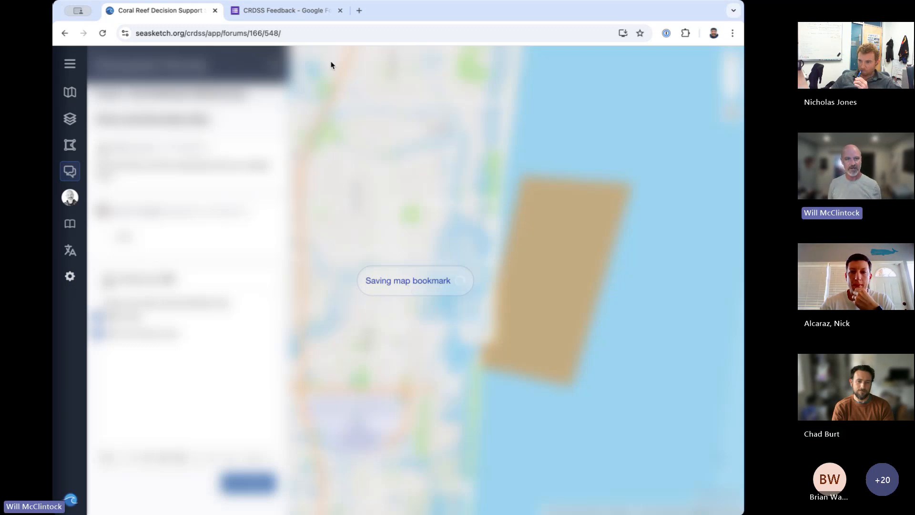
- Reload the topic page and post the reply with the filter and restoration site sketches
{"action": "left_click", "coordinate": [310, 31]}
{"action": "key", "text": "Return"}
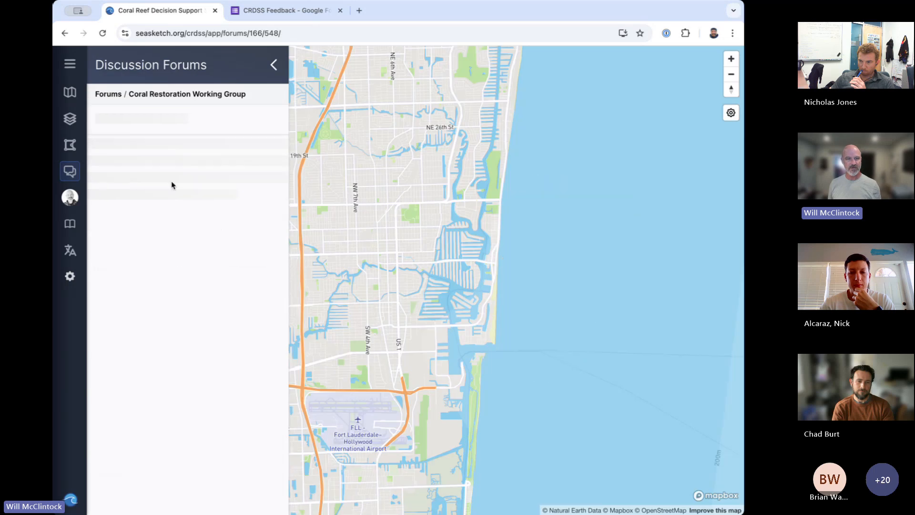
{"action": "left_click", "coordinate": [251, 482]}
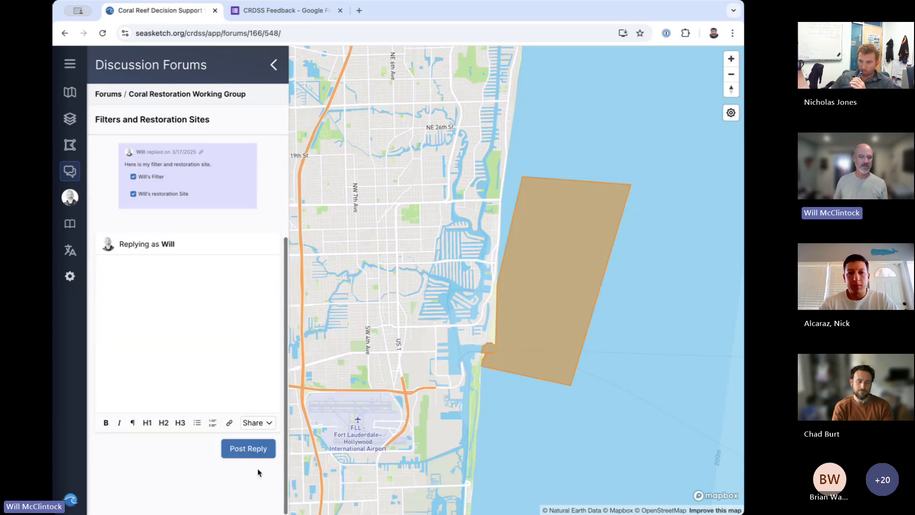
- Show the TEst sketch shared in the other participant's reply and zoom the map to it
{"action": "scroll", "coordinate": [211, 284], "scroll_direction": "up", "scroll_amount": 3}
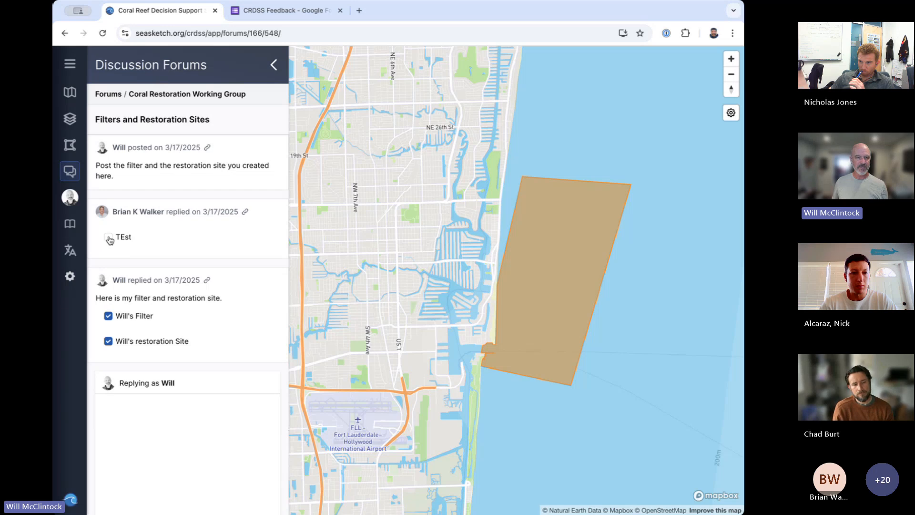
{"action": "left_click", "coordinate": [123, 237]}
{"action": "right_click", "coordinate": [124, 239]}
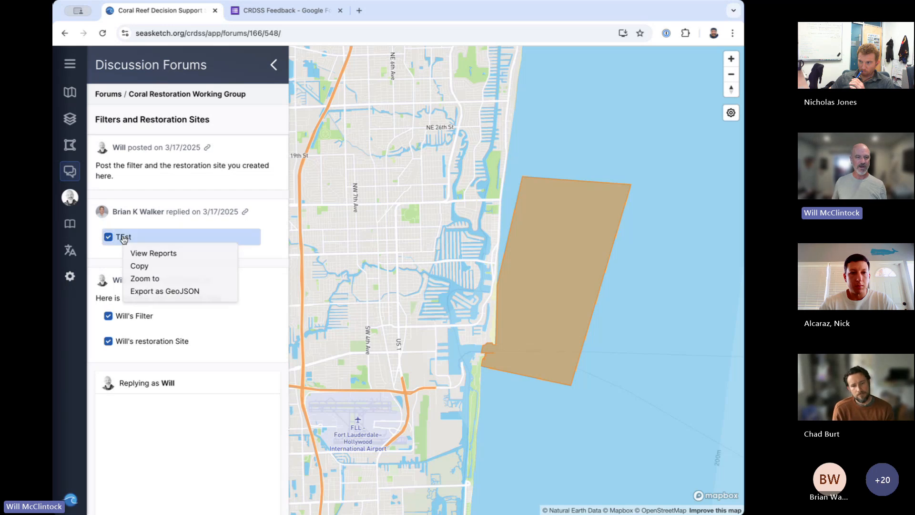
{"action": "left_click", "coordinate": [148, 283]}
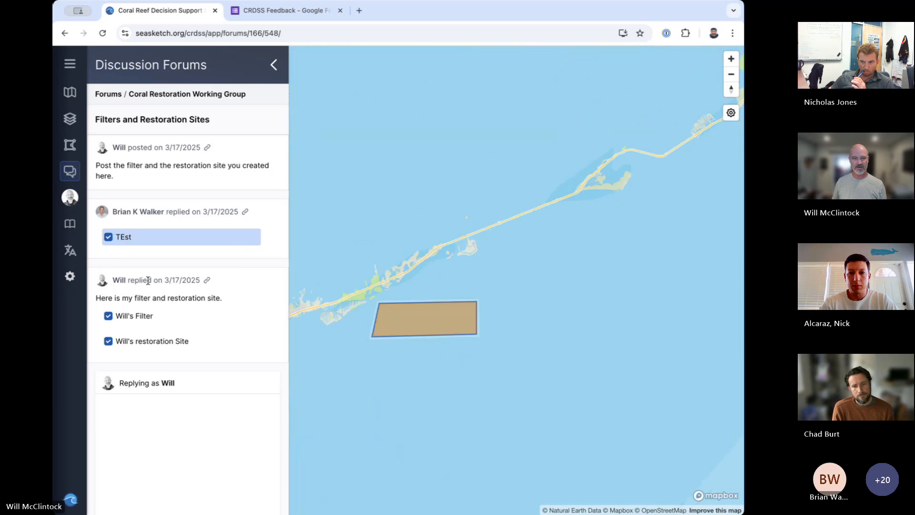
- Open the report for the TEst sketch and review its Organisms, Human Activity and Habitats sections
{"action": "right_click", "coordinate": [168, 245]}
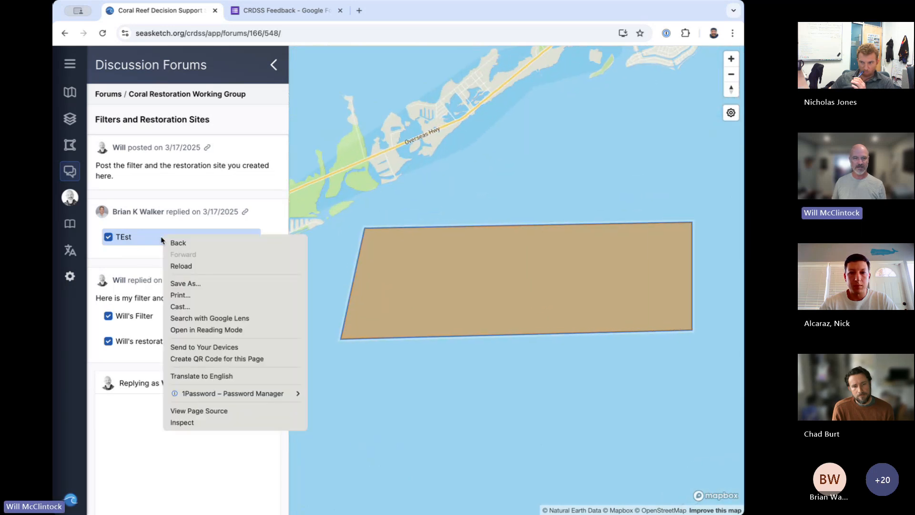
{"action": "left_click", "coordinate": [145, 244]}
{"action": "right_click", "coordinate": [126, 240]}
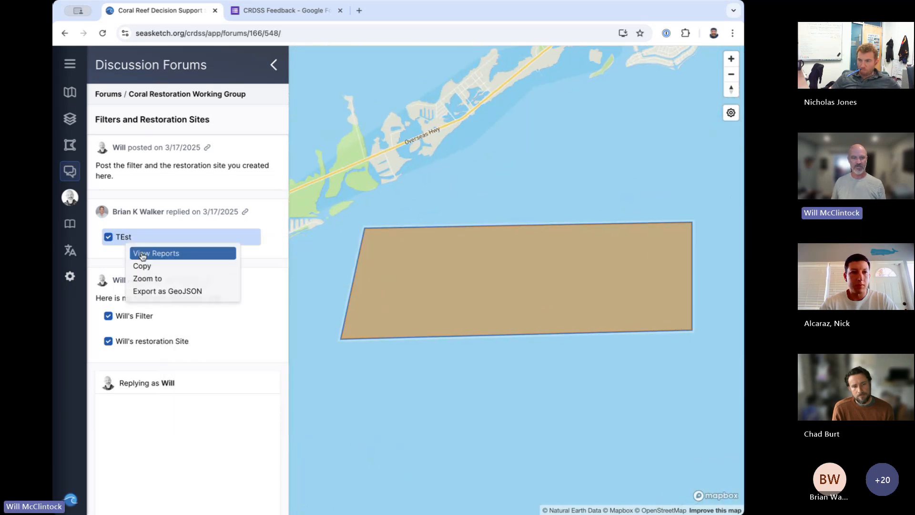
{"action": "left_click", "coordinate": [164, 258]}
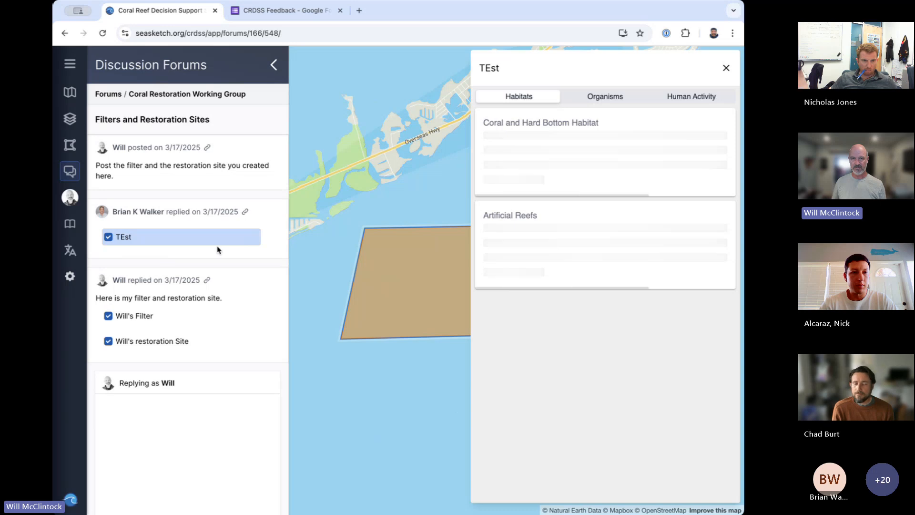
{"action": "left_click", "coordinate": [611, 98]}
{"action": "left_click", "coordinate": [698, 98]}
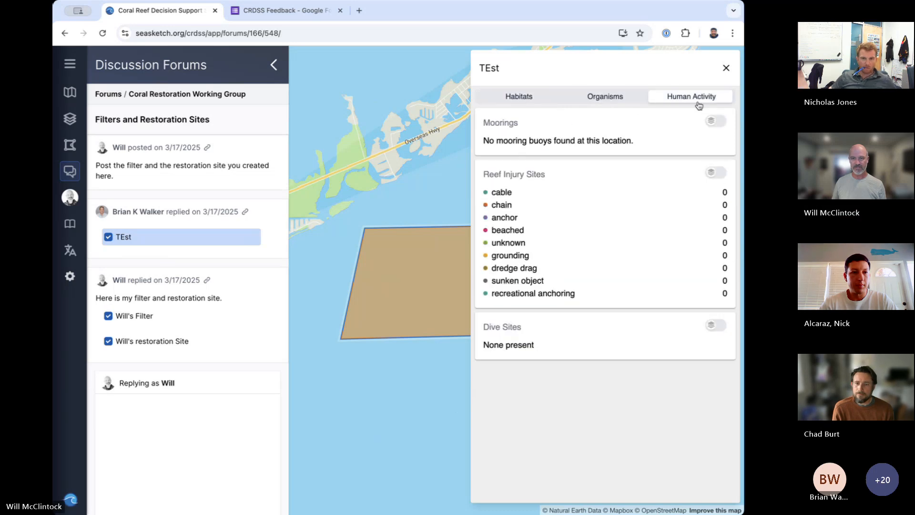
{"action": "left_click", "coordinate": [531, 97]}
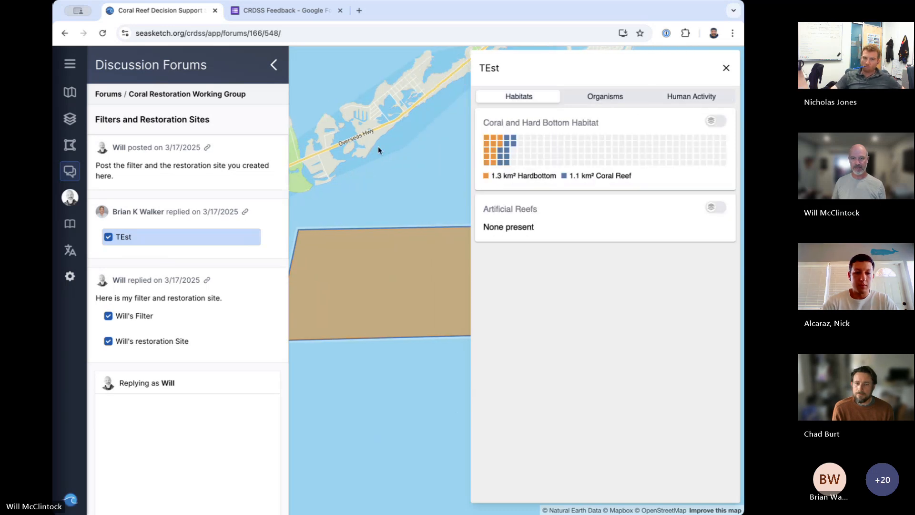
- Copy the link to the reply that shares the TEst sketch
{"action": "scroll", "coordinate": [378, 147], "scroll_direction": "down", "scroll_amount": 3}
{"action": "left_click_drag", "start_coordinate": [413, 178], "coordinate": [395, 202]}
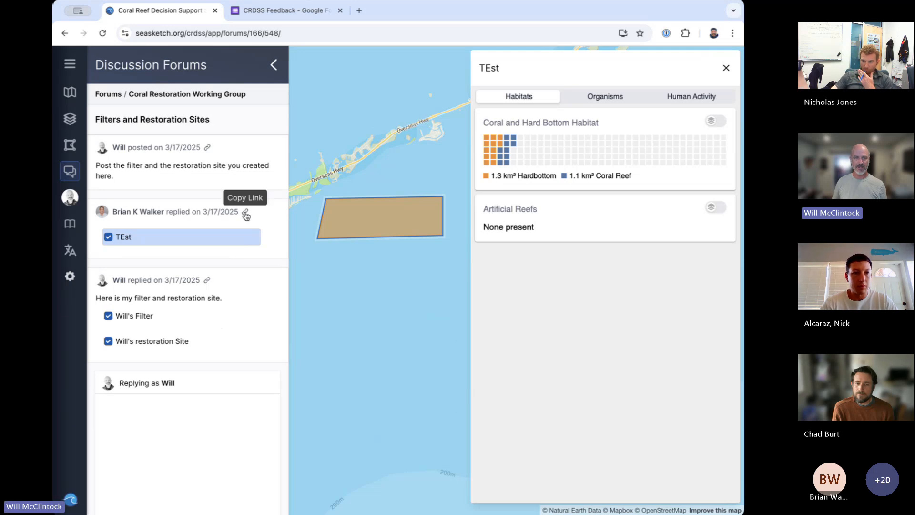
{"action": "scroll", "coordinate": [246, 216], "scroll_direction": "down", "scroll_amount": 1}
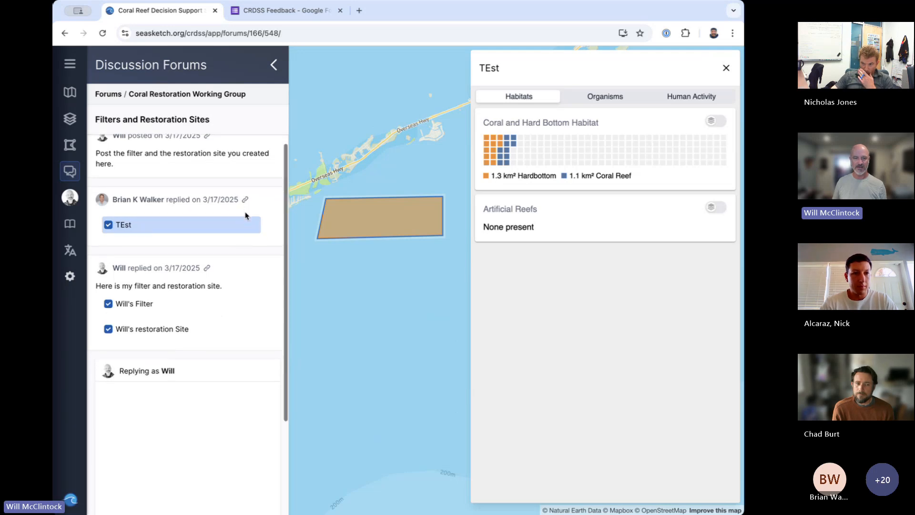
{"action": "left_click", "coordinate": [245, 194]}
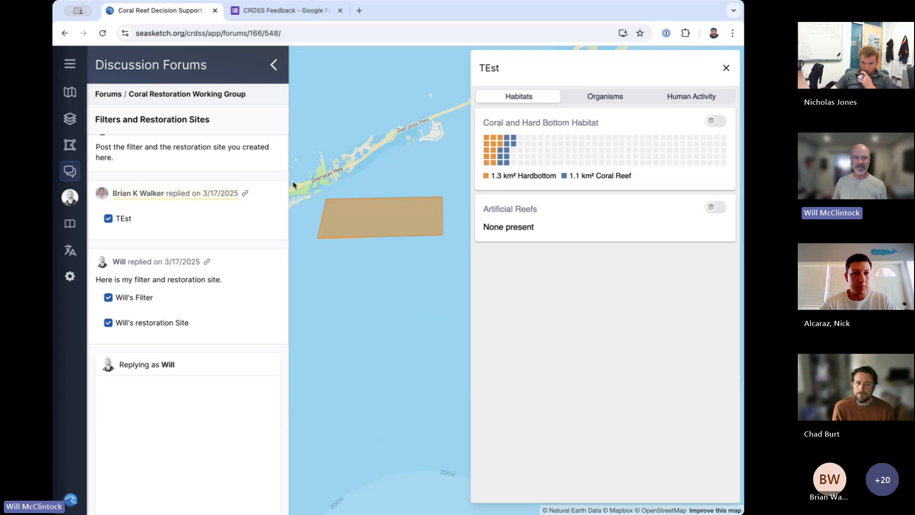
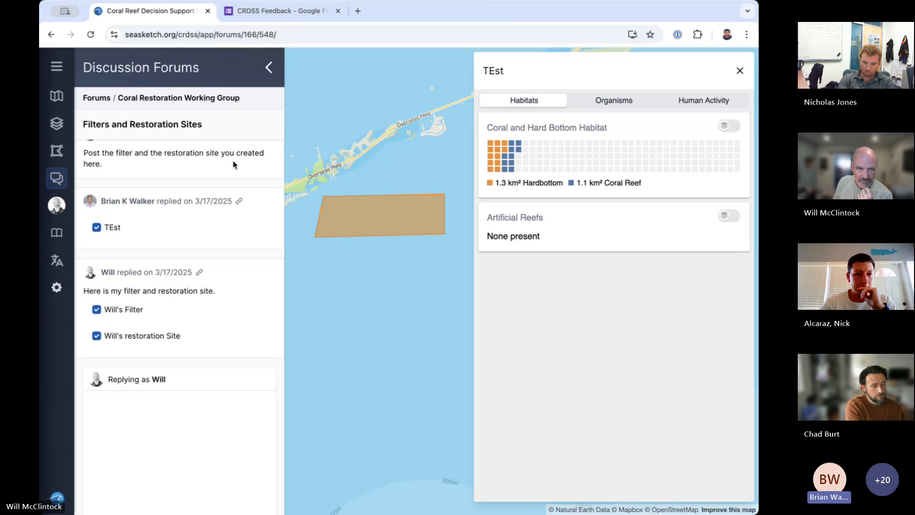
- Start a new topic in the Beta Test Workshop forum titled "Post your designs" with the message "Here are mine."
{"action": "left_click", "coordinate": [215, 97]}
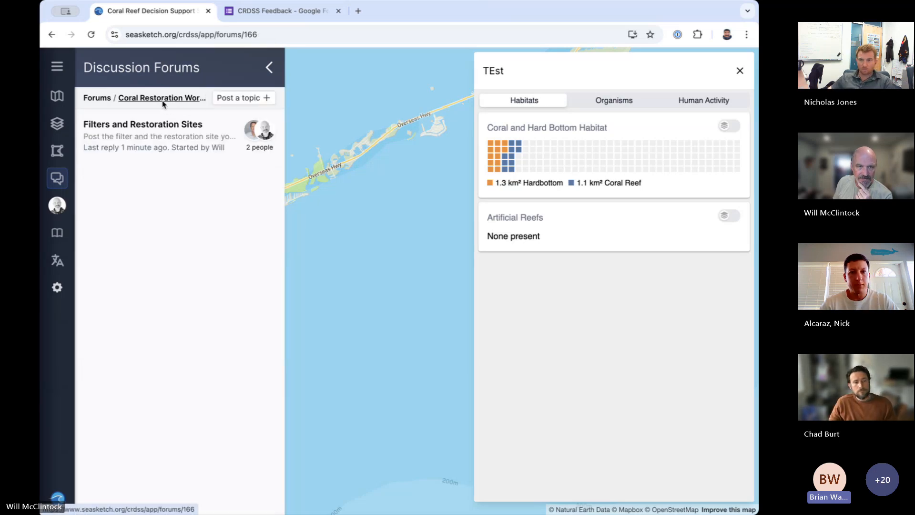
{"action": "left_click", "coordinate": [100, 99]}
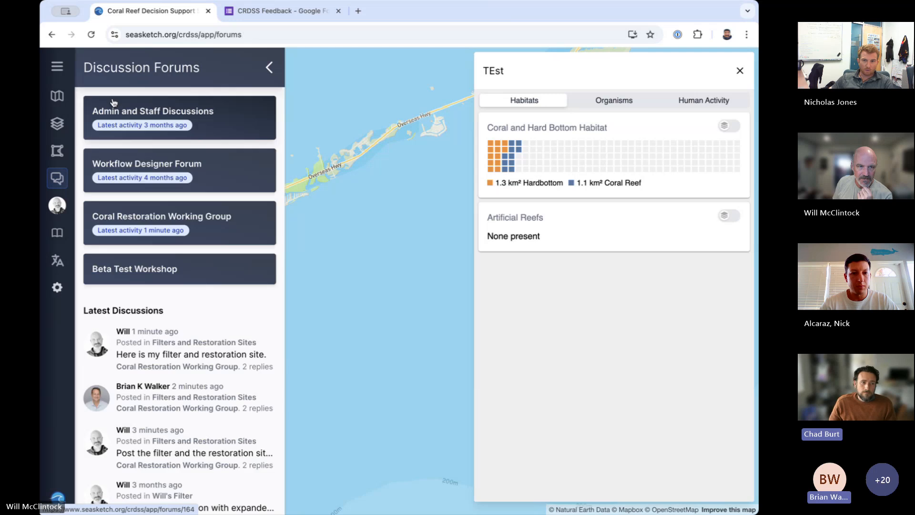
{"action": "left_click", "coordinate": [211, 271]}
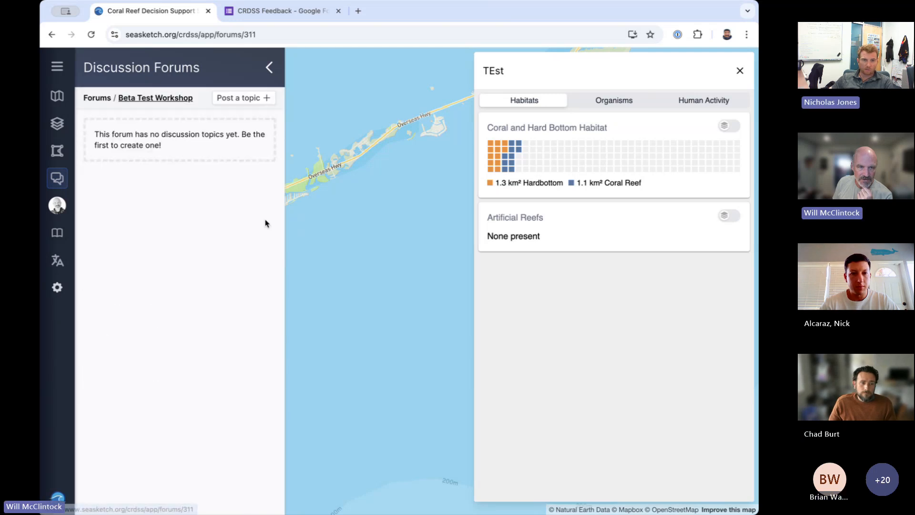
{"action": "left_click", "coordinate": [250, 99]}
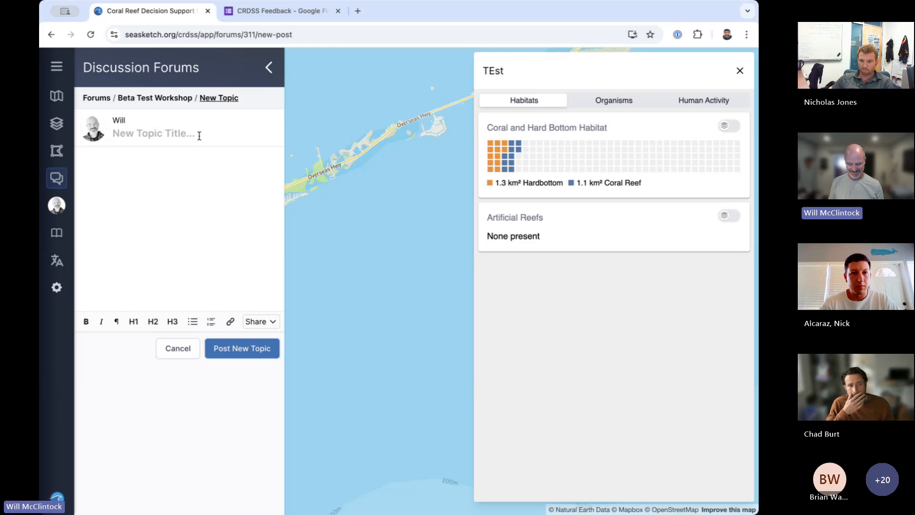
{"action": "type", "text": "Post your designs"}
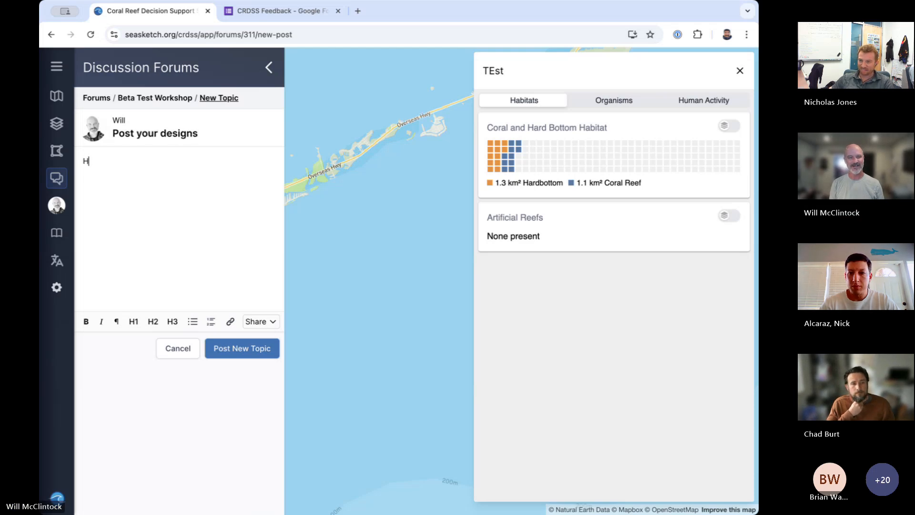
{"action": "type", "text": " mine."}
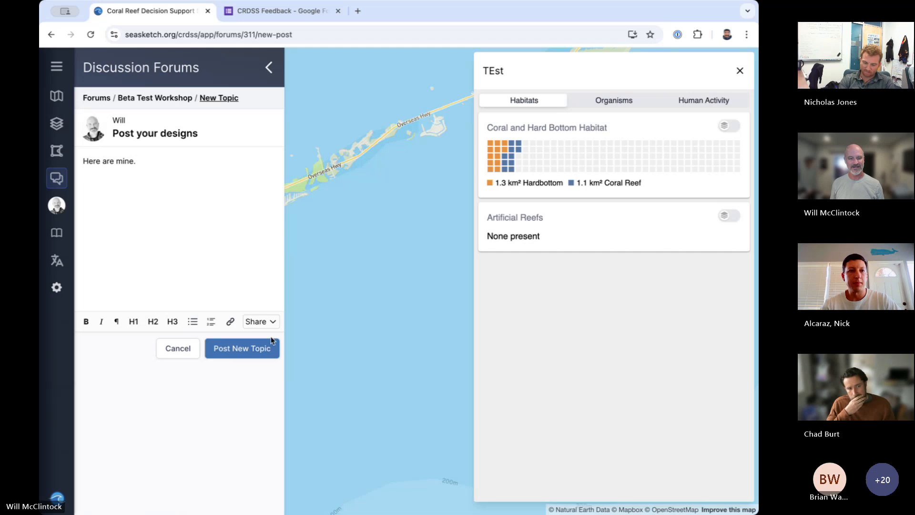
- Attach the filter sketch from the personal folder to the new topic
{"action": "left_click", "coordinate": [267, 322]}
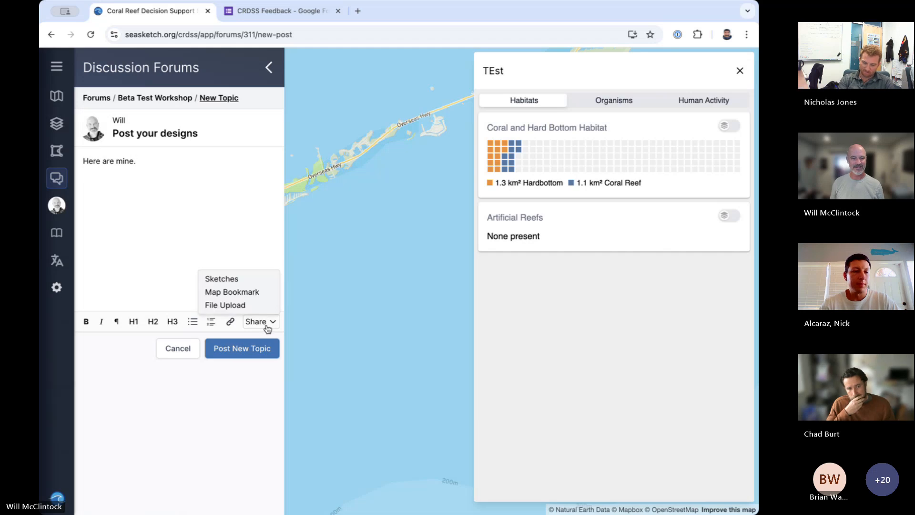
{"action": "left_click", "coordinate": [234, 280]}
{"action": "left_click", "coordinate": [280, 229]}
{"action": "left_click", "coordinate": [300, 387]}
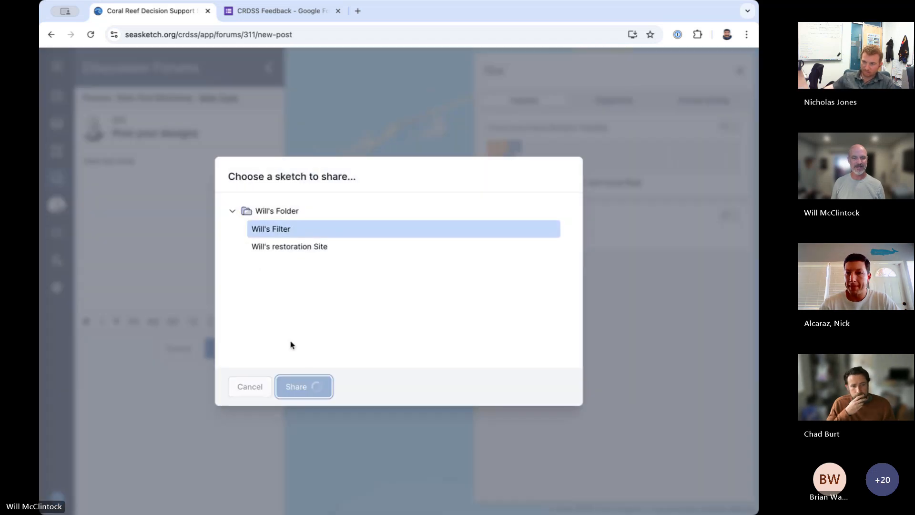
- Attach the restoration site sketch to the new topic and post the topic
{"action": "left_click", "coordinate": [263, 322]}
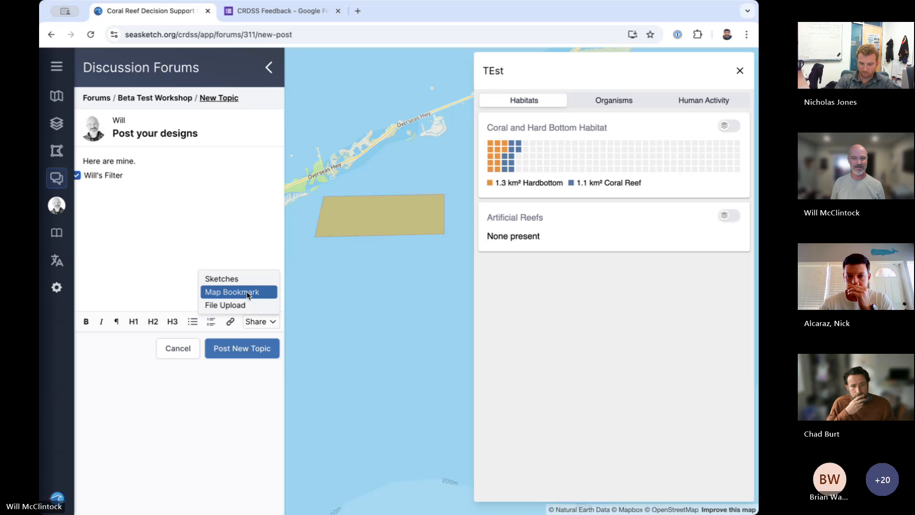
{"action": "left_click", "coordinate": [247, 280]}
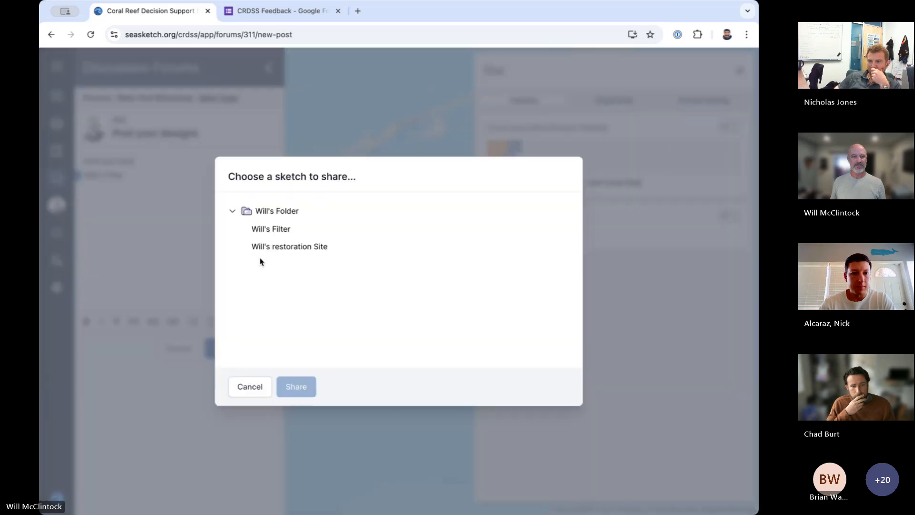
{"action": "left_click", "coordinate": [286, 251]}
{"action": "left_click", "coordinate": [298, 384]}
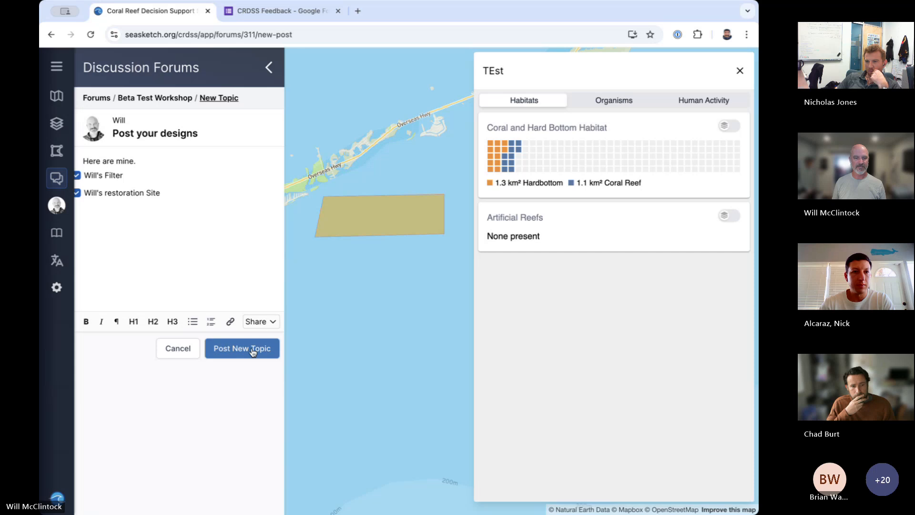
{"action": "left_click", "coordinate": [253, 351]}
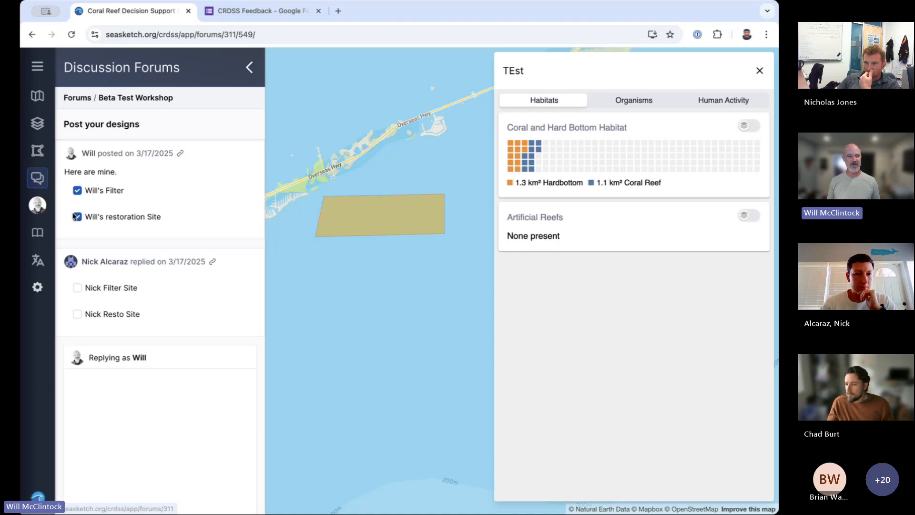
- Hide both sketches of the opening post and show the filter site sketch from the participant's reply on the map
{"action": "left_click", "coordinate": [76, 190]}
{"action": "left_click", "coordinate": [77, 217]}
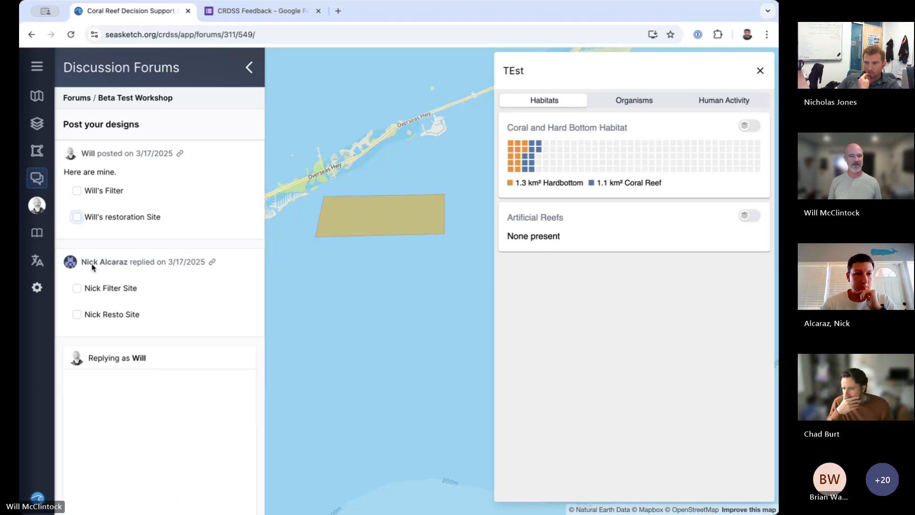
{"action": "left_click", "coordinate": [77, 289]}
- View the attribute report of the filter site sketch shared in the reply and close it
{"action": "right_click", "coordinate": [107, 294]}
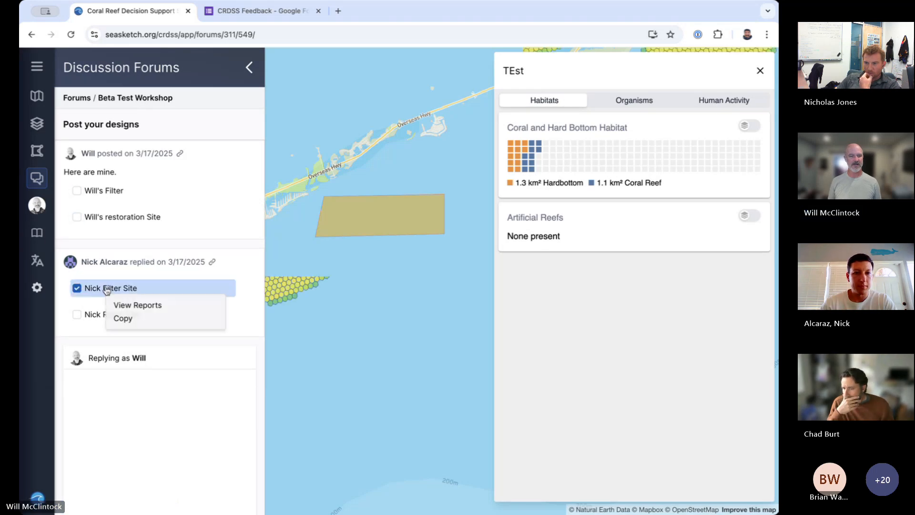
{"action": "left_click", "coordinate": [141, 308]}
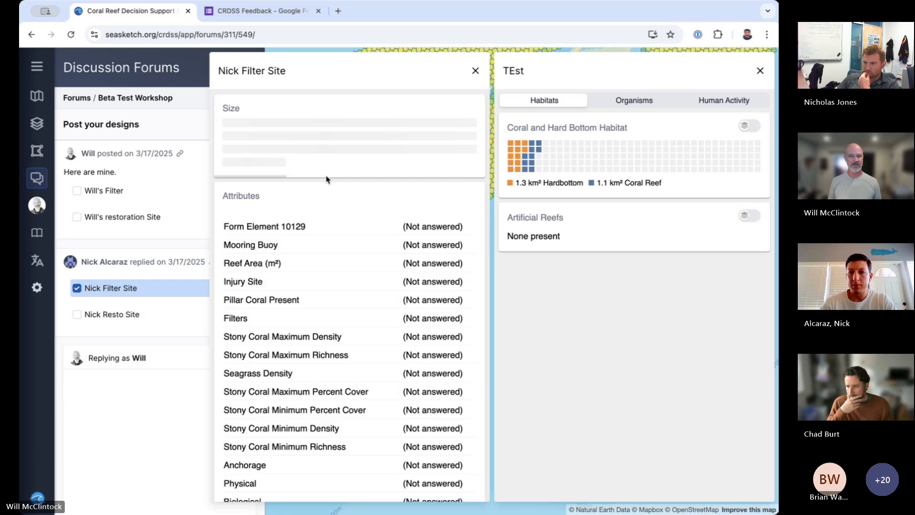
{"action": "left_click", "coordinate": [475, 70]}
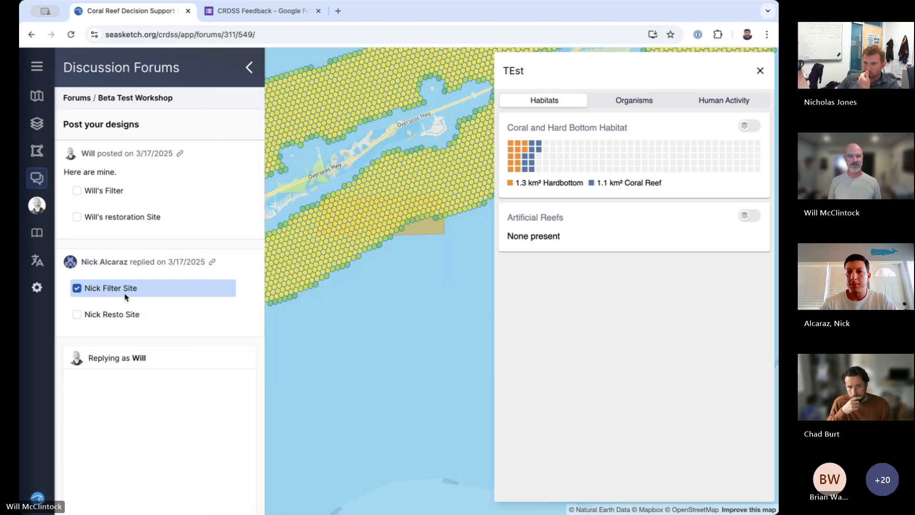
- Open the report of the filter site sketch in the first reply again
{"action": "right_click", "coordinate": [118, 318]}
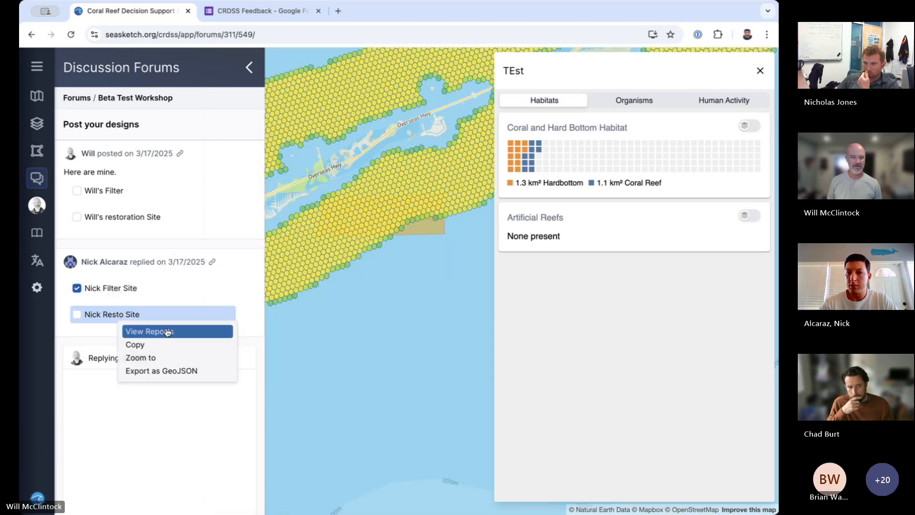
{"action": "left_click", "coordinate": [117, 293]}
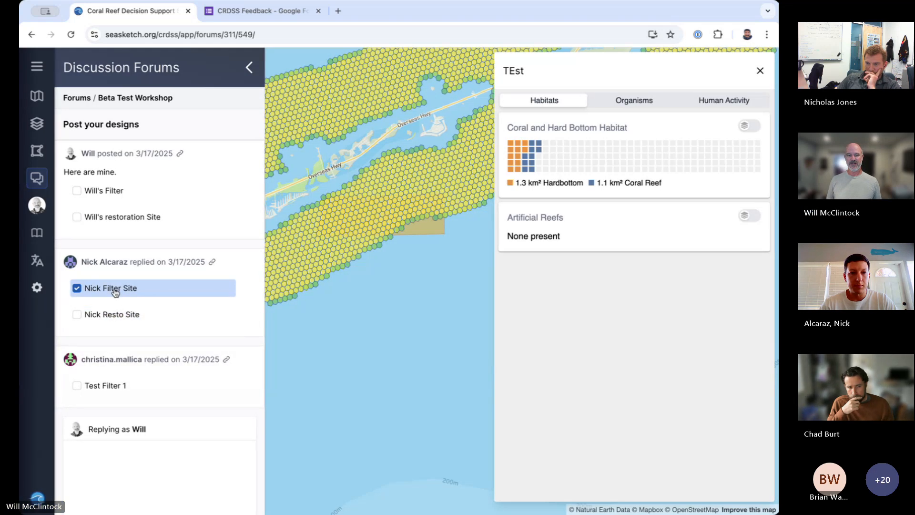
{"action": "right_click", "coordinate": [115, 293]}
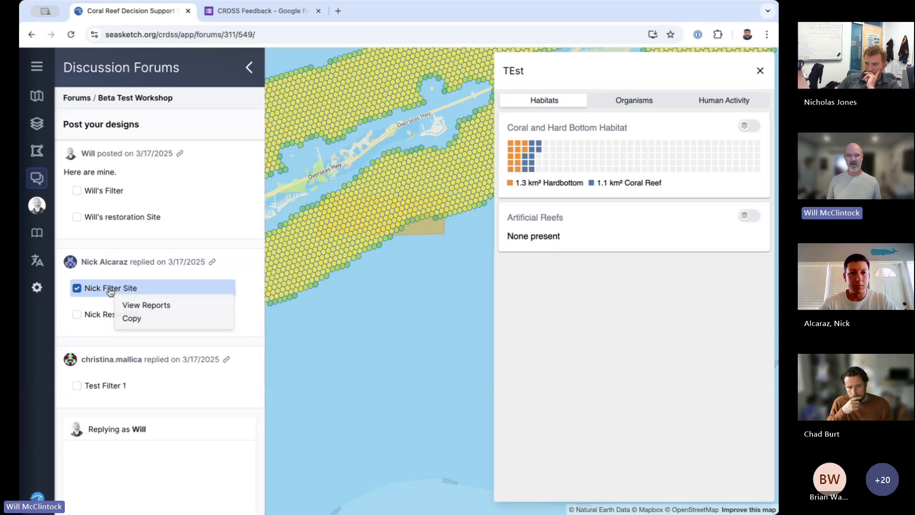
{"action": "left_click", "coordinate": [180, 311]}
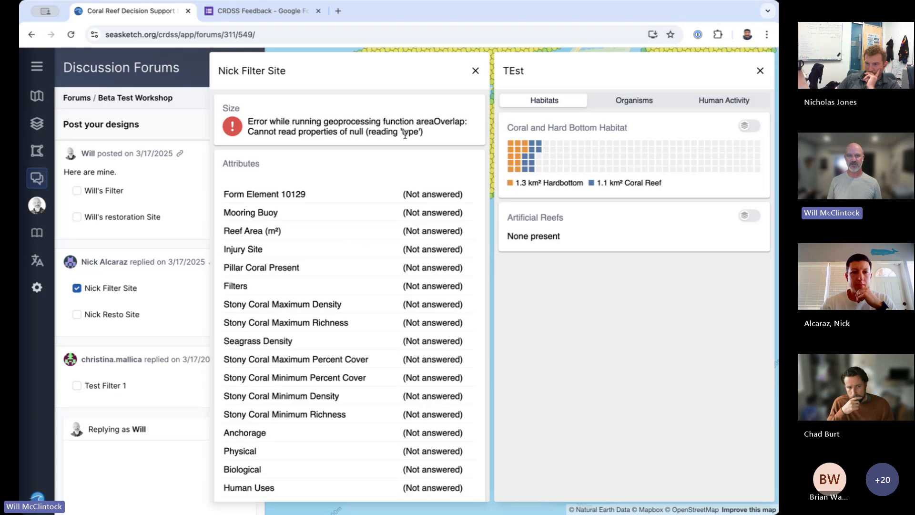
- Close both open sketch reports and hide the first reply's filter site sketch from the map
{"action": "left_click", "coordinate": [475, 70]}
{"action": "left_click", "coordinate": [76, 288]}
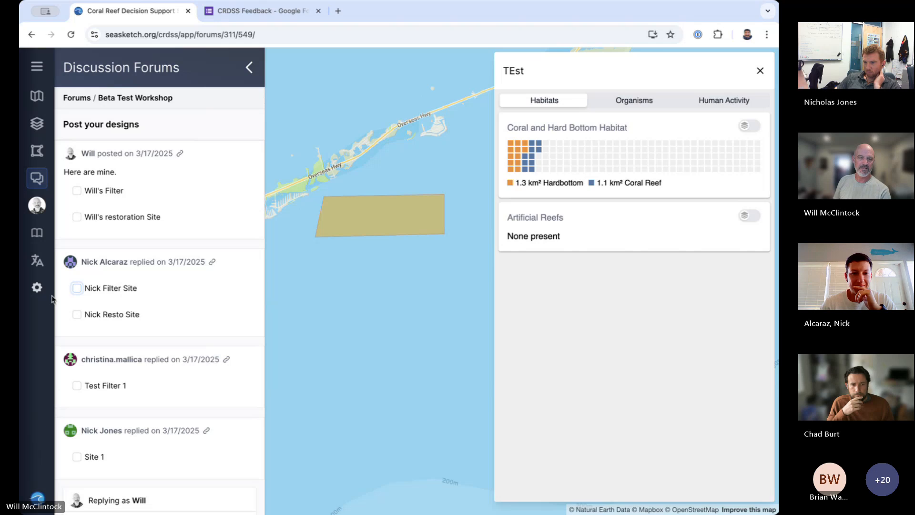
{"action": "left_click", "coordinate": [760, 71]}
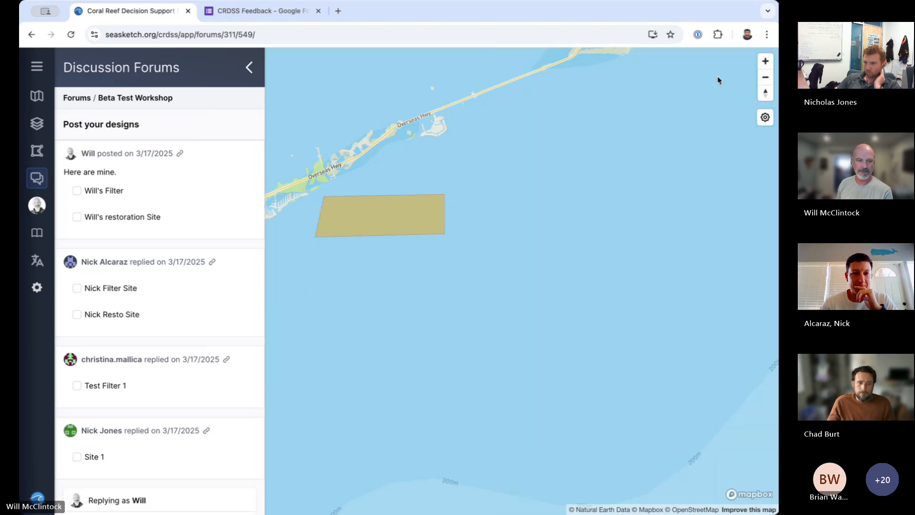
- Show the shared Site 1 sketch on the map, zoom to it and hide it again
{"action": "scroll", "coordinate": [108, 381], "scroll_direction": "down", "scroll_amount": 3}
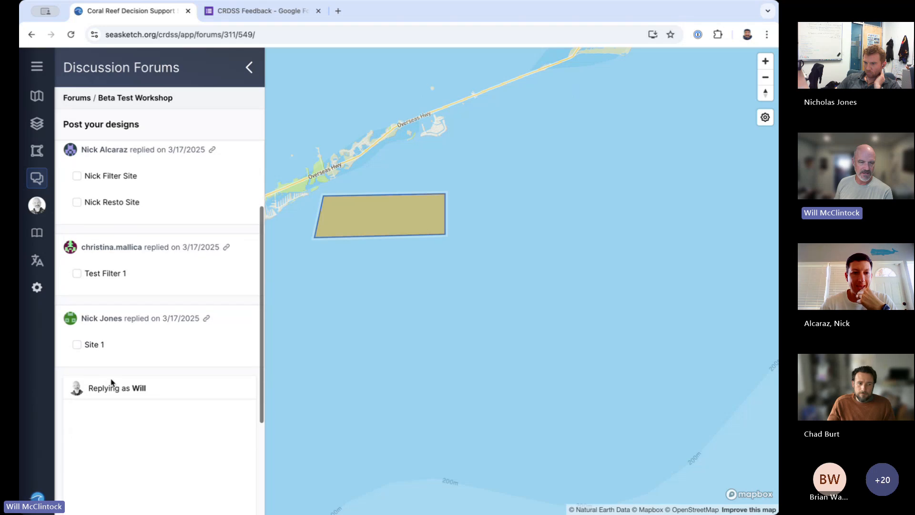
{"action": "left_click", "coordinate": [76, 345]}
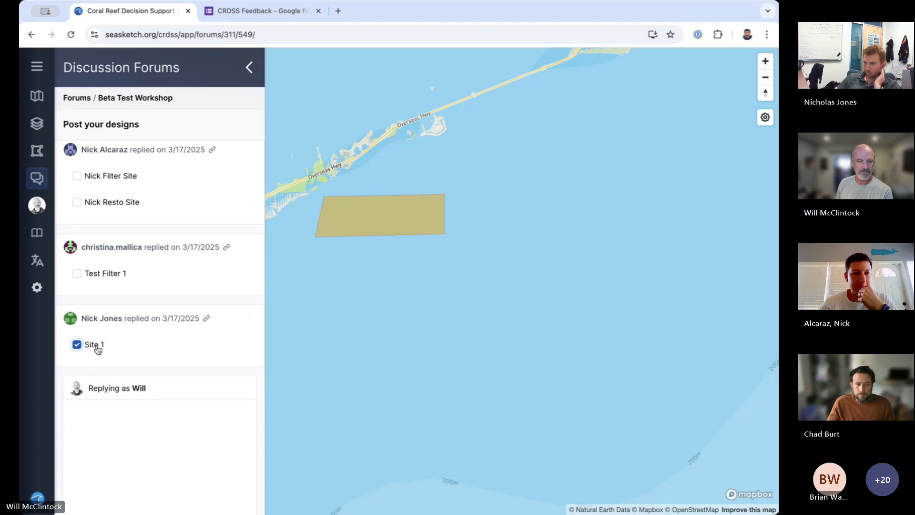
{"action": "right_click", "coordinate": [98, 349]}
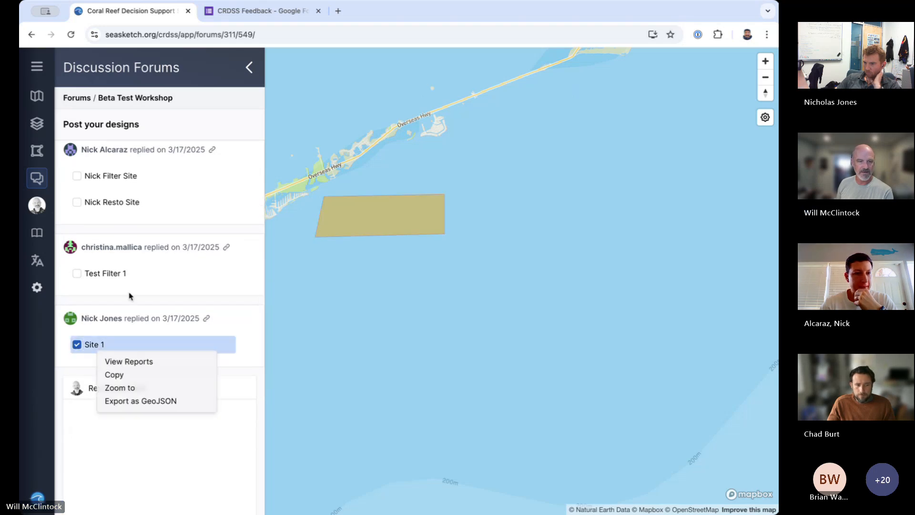
{"action": "left_click", "coordinate": [148, 390]}
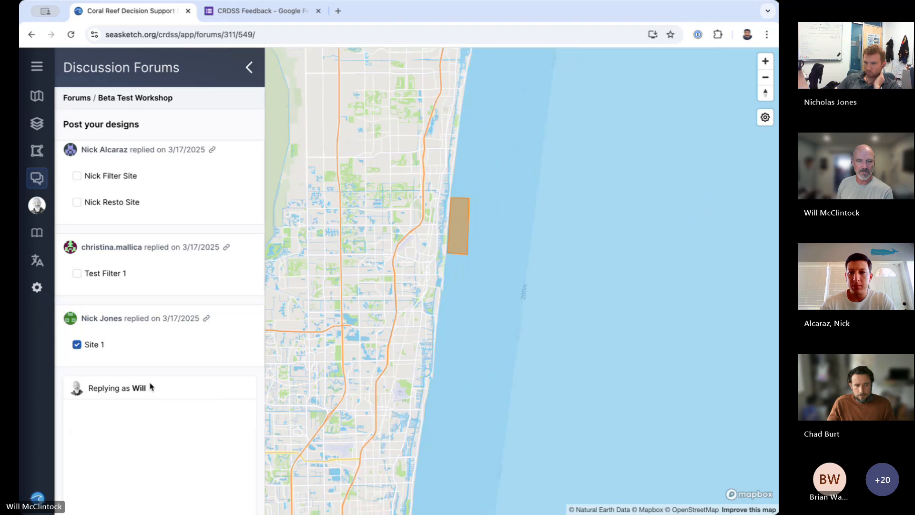
{"action": "left_click", "coordinate": [77, 344]}
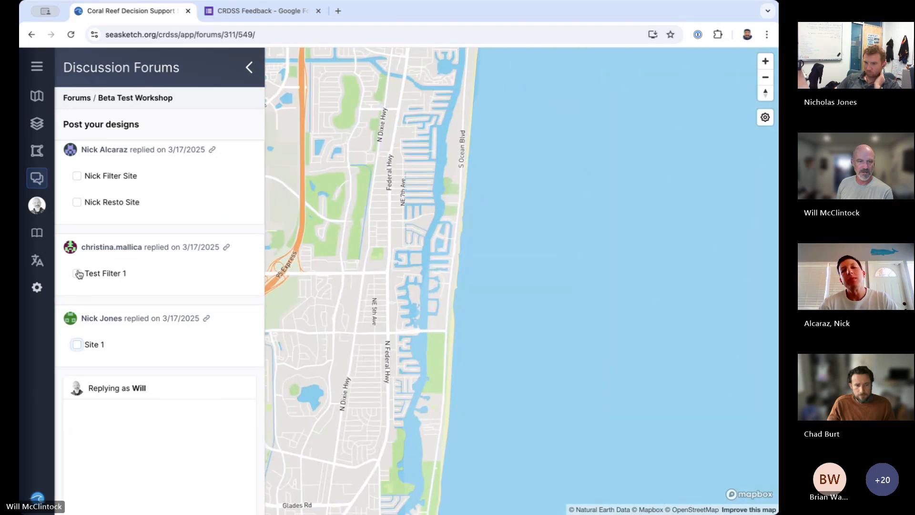
- Show the shared Test Filter 1 sketch and look for its cells along the Florida Keys and the southeast coast
{"action": "left_click", "coordinate": [78, 273]}
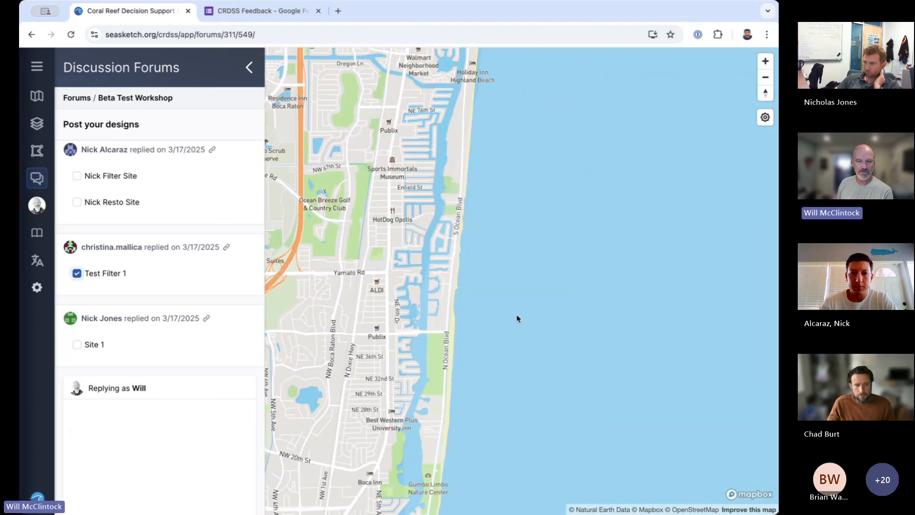
{"action": "scroll", "coordinate": [518, 318], "scroll_direction": "down", "scroll_amount": 10}
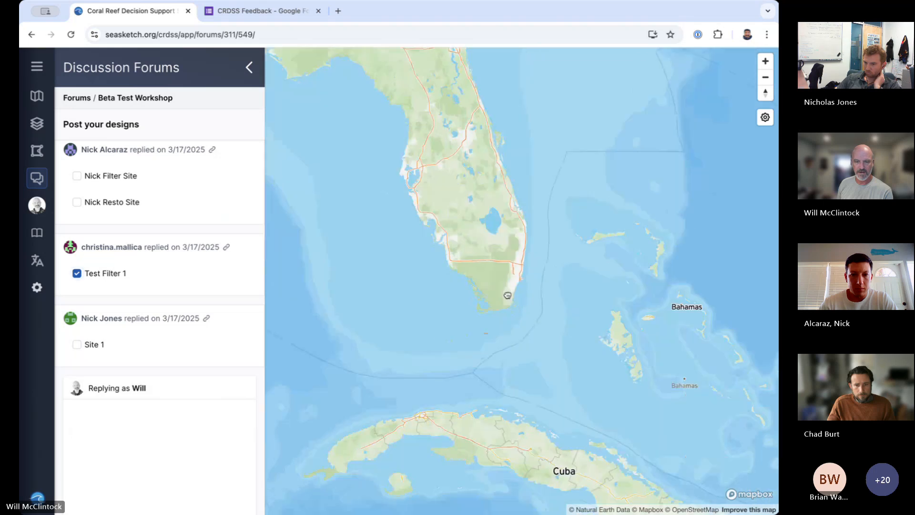
{"action": "left_click_drag", "start_coordinate": [508, 295], "coordinate": [506, 284]}
{"action": "scroll", "coordinate": [476, 328], "scroll_direction": "up", "scroll_amount": 10}
{"action": "left_click_drag", "start_coordinate": [640, 276], "coordinate": [370, 417]}
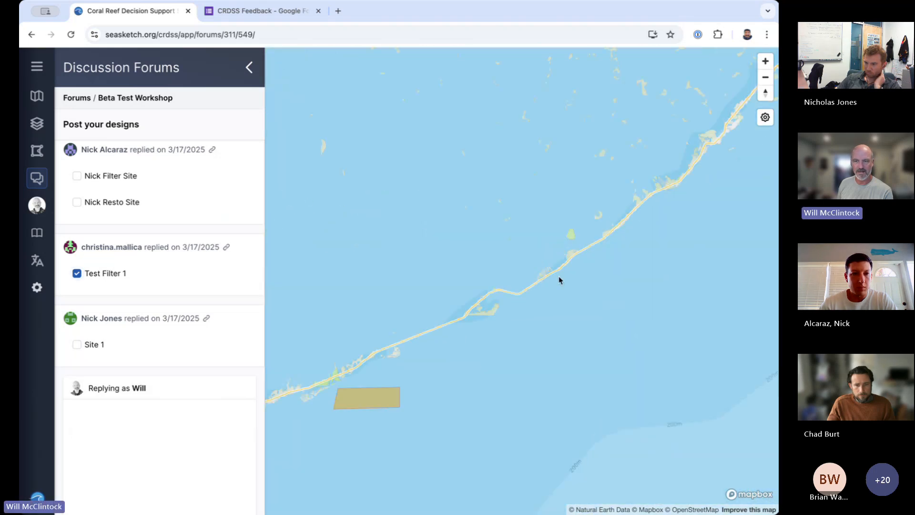
{"action": "scroll", "coordinate": [560, 280], "scroll_direction": "down", "scroll_amount": 5}
{"action": "left_click_drag", "start_coordinate": [582, 233], "coordinate": [435, 383]}
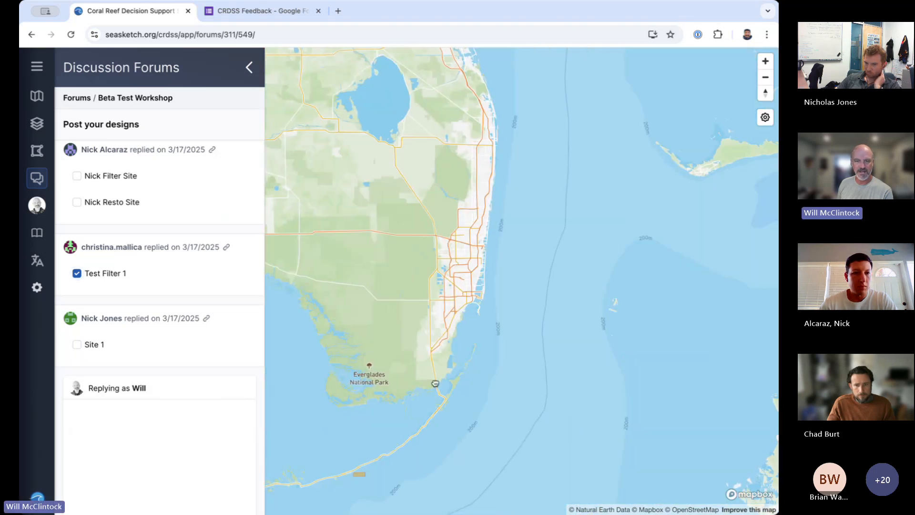
{"action": "scroll", "coordinate": [477, 343], "scroll_direction": "down", "scroll_amount": 5}
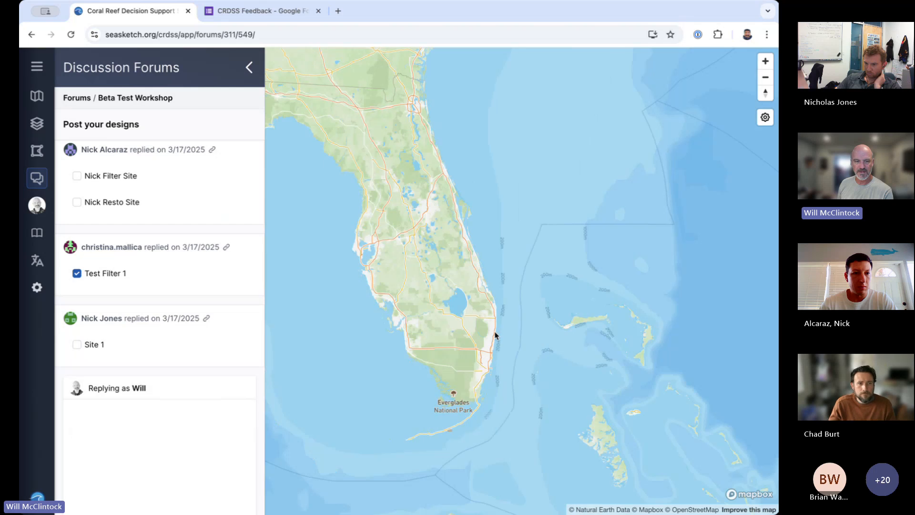
- Copy the shared Test Filter 1 into the personal sketches, then open the copy's filter form and leave it without changes
{"action": "right_click", "coordinate": [109, 275]}
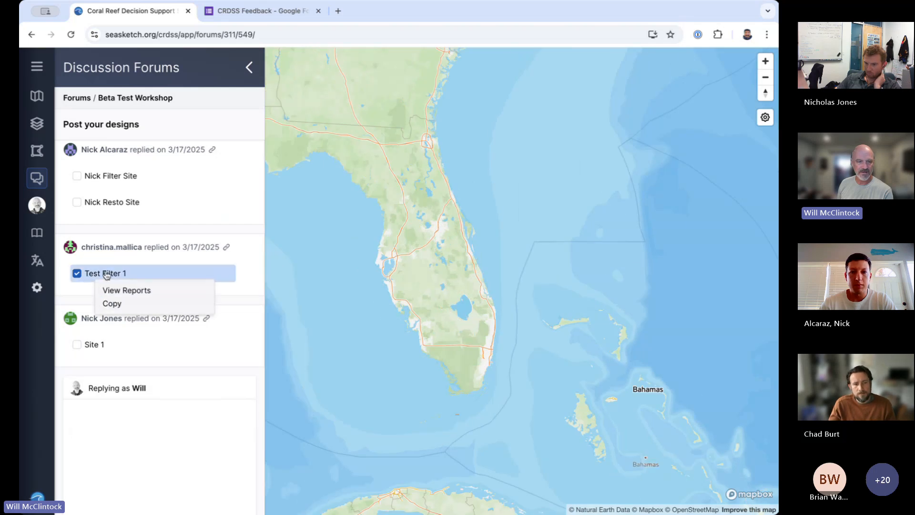
{"action": "left_click", "coordinate": [115, 304]}
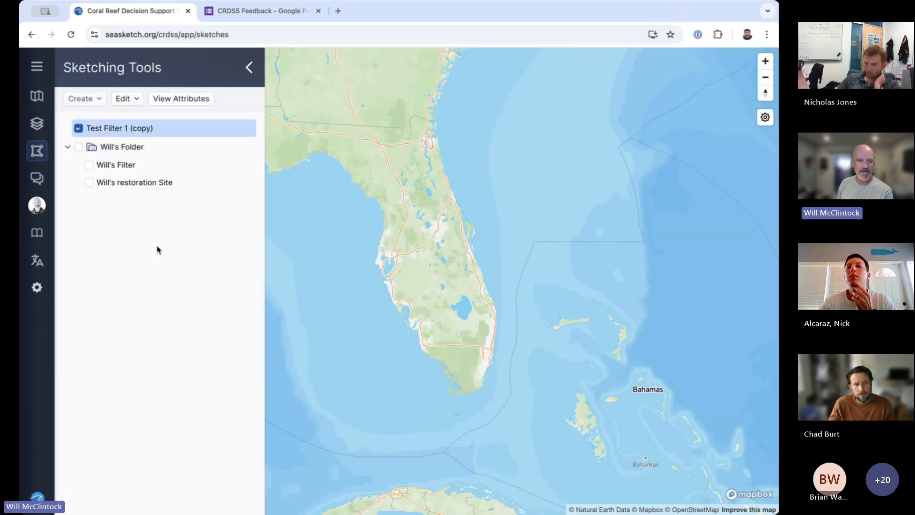
{"action": "left_click", "coordinate": [125, 98]}
{"action": "left_click", "coordinate": [132, 124]}
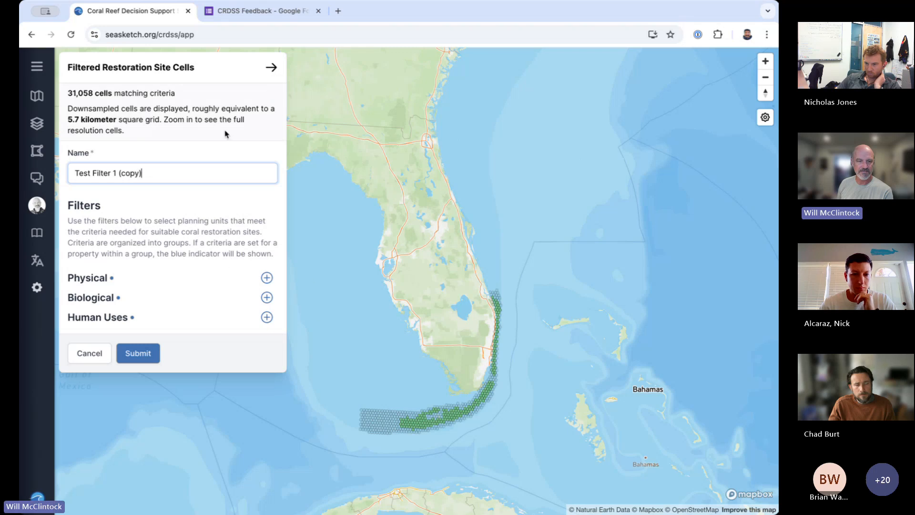
{"action": "left_click", "coordinate": [89, 353]}
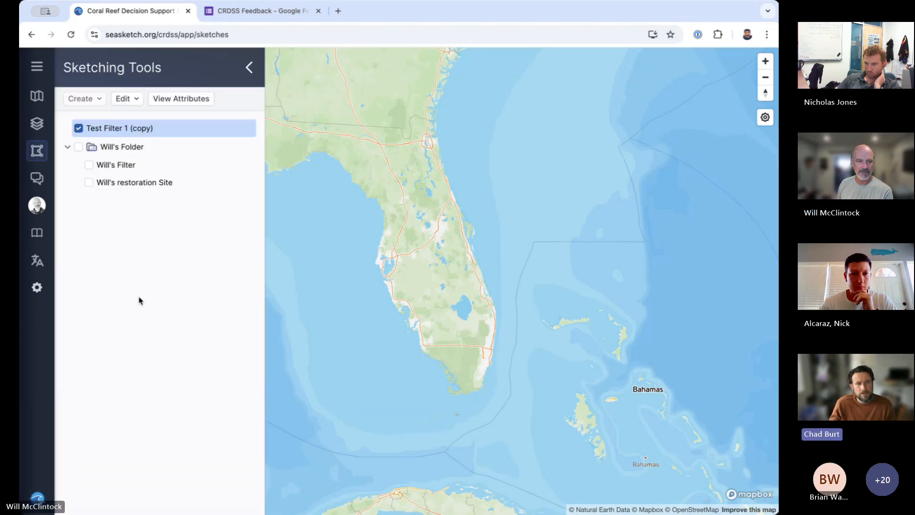
- Return to the Post your designs topic in the discussion forums and hide the Test Filter 1 sketch
{"action": "left_click", "coordinate": [37, 178]}
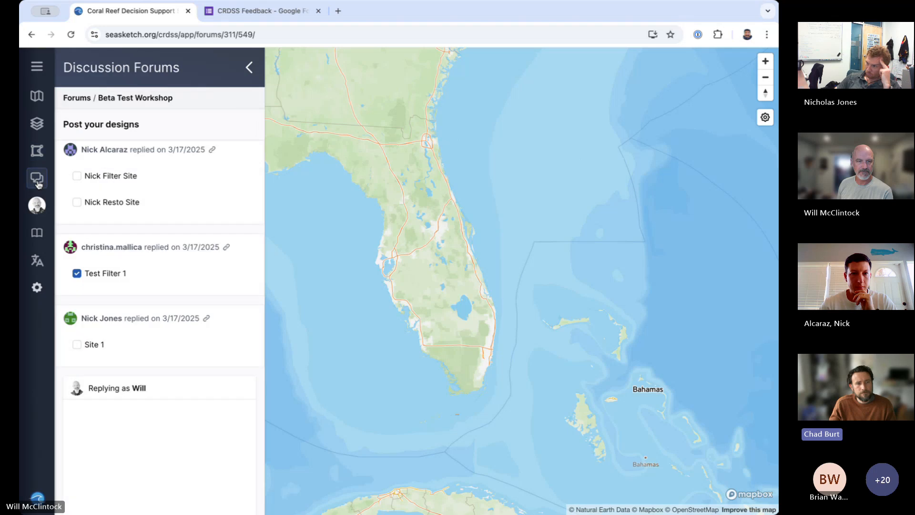
{"action": "left_click", "coordinate": [79, 276]}
{"action": "left_click", "coordinate": [77, 274]}
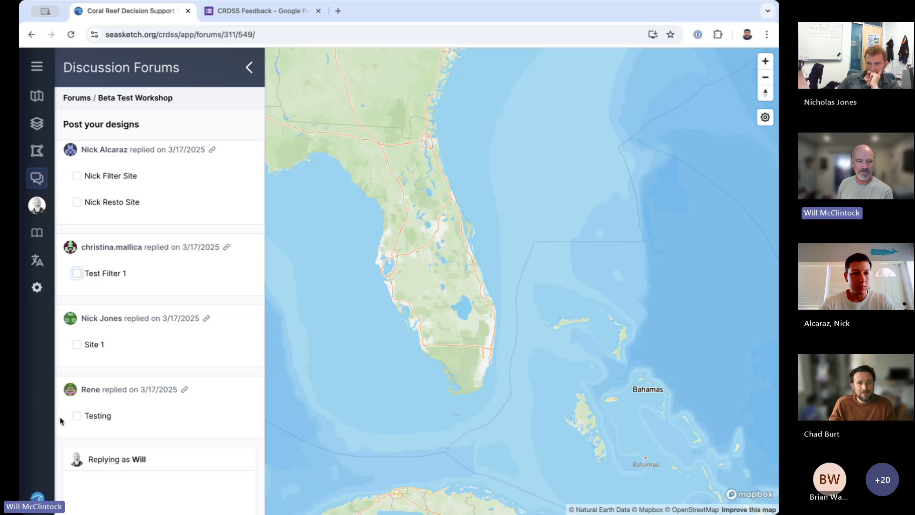
- Show the Testing sketch from the newest reply on the map and zoom to it
{"action": "left_click", "coordinate": [76, 416]}
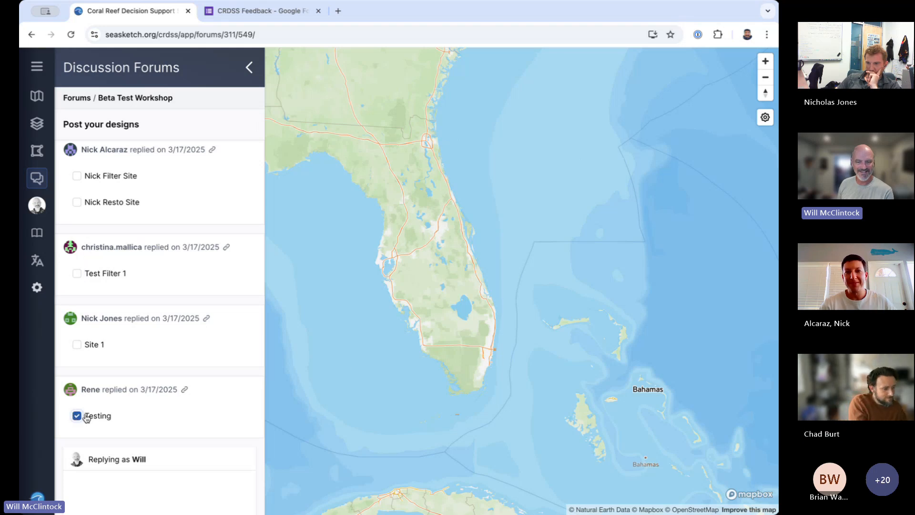
{"action": "right_click", "coordinate": [101, 418]}
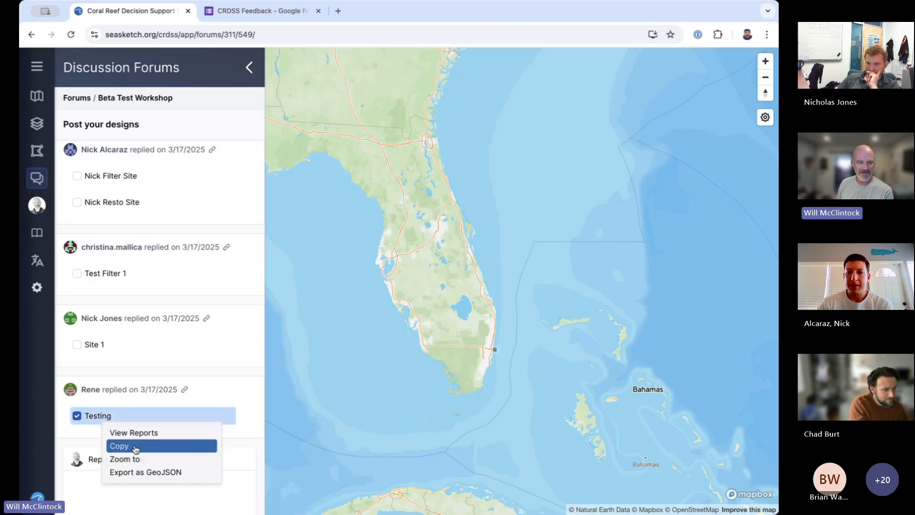
{"action": "left_click", "coordinate": [135, 460]}
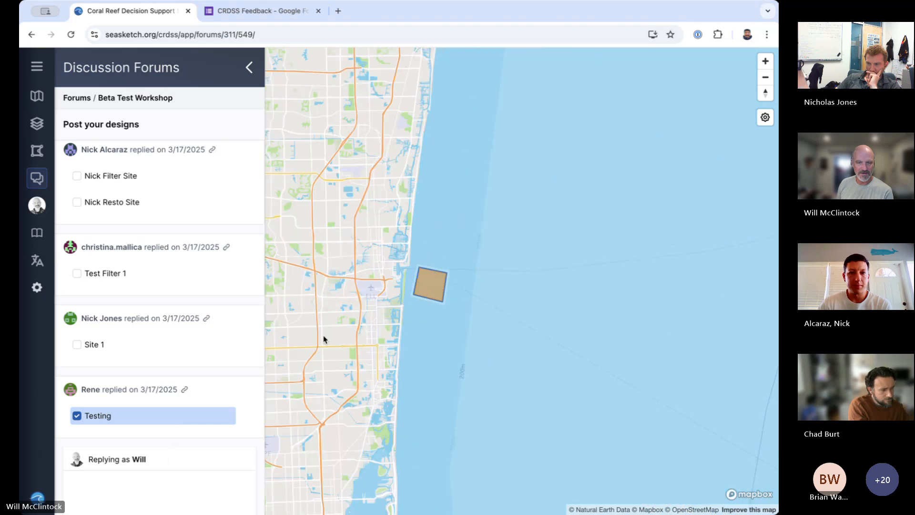
- View the Testing sketch's Habitats, Organisms and Human Activity reports, then close the report and hide the sketch
{"action": "left_click", "coordinate": [450, 279]}
{"action": "left_click", "coordinate": [416, 257]}
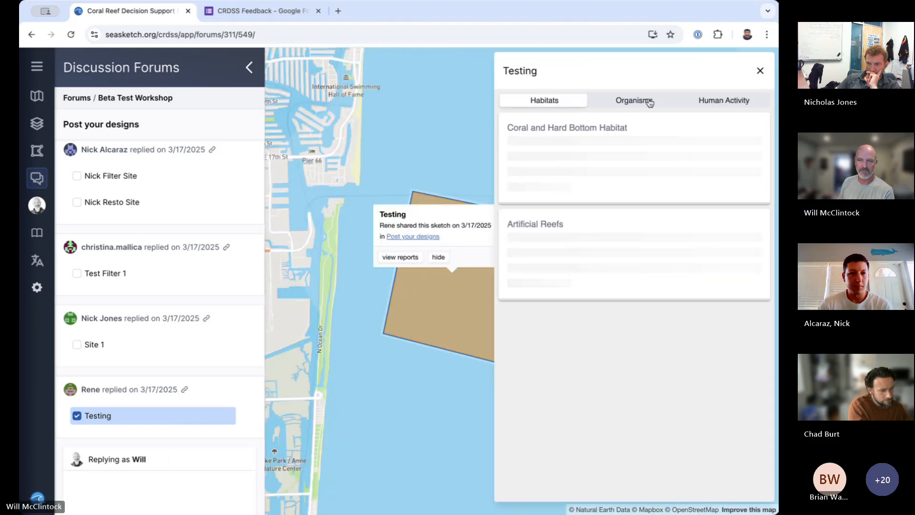
{"action": "left_click", "coordinate": [650, 101]}
{"action": "left_click", "coordinate": [729, 100]}
{"action": "left_click", "coordinate": [547, 100]}
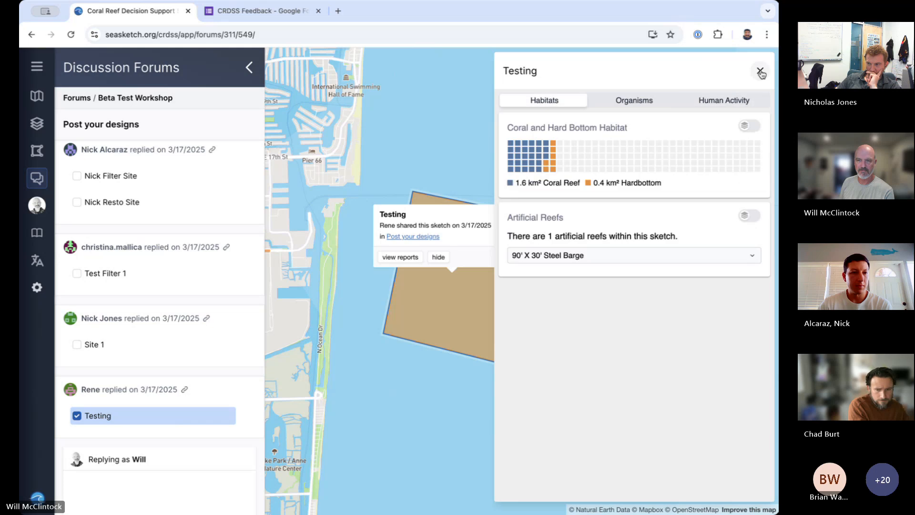
{"action": "left_click", "coordinate": [761, 71]}
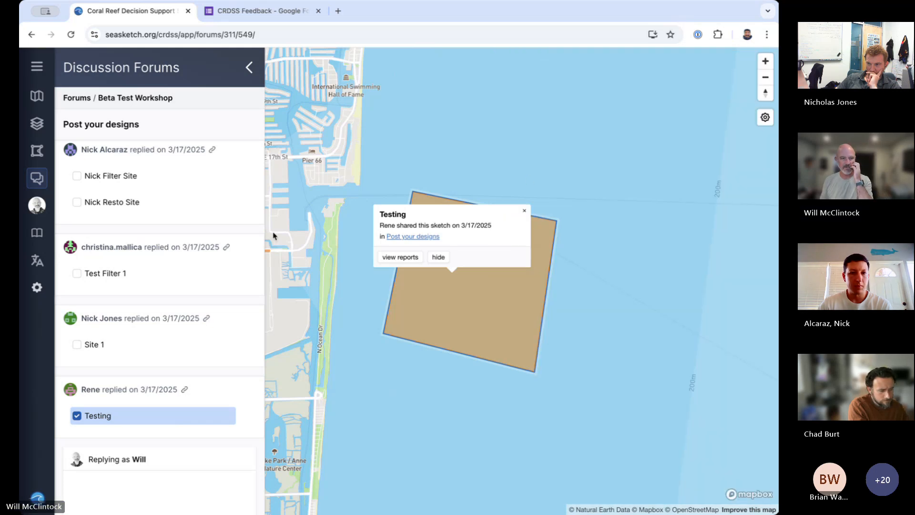
{"action": "left_click", "coordinate": [77, 422]}
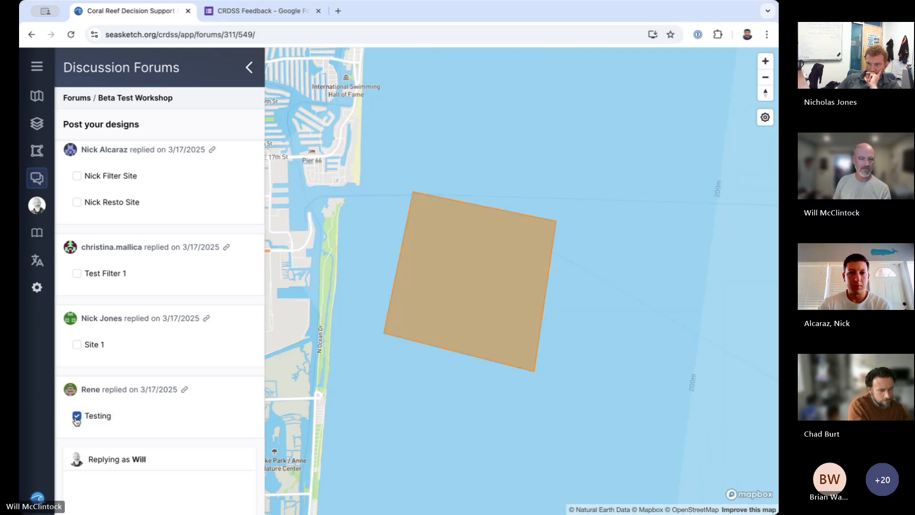
{"action": "left_click", "coordinate": [77, 417]}
- Look through the opening post and all replies in the Post your designs topic to review the shared sketches
{"action": "scroll", "coordinate": [85, 310], "scroll_direction": "up", "scroll_amount": 3}
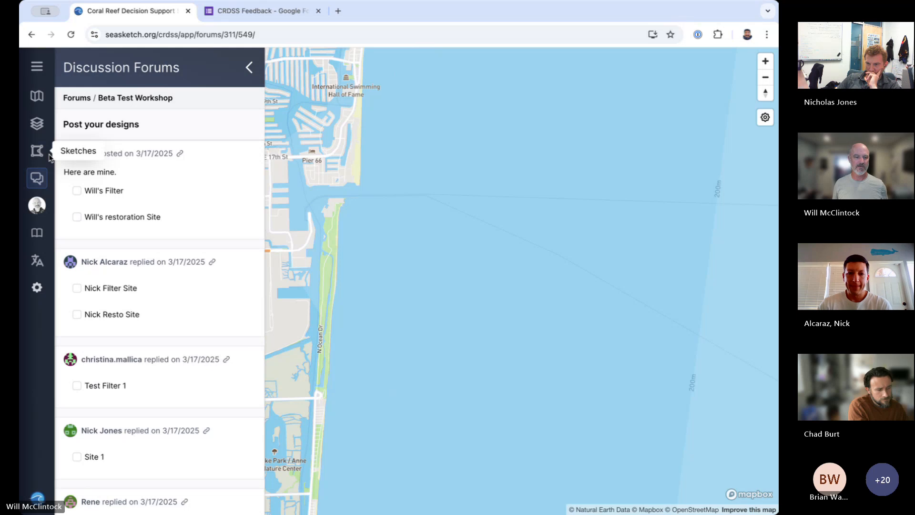
{"action": "scroll", "coordinate": [186, 199], "scroll_direction": "down", "scroll_amount": 7}
{"action": "scroll", "coordinate": [183, 199], "scroll_direction": "up", "scroll_amount": 3}
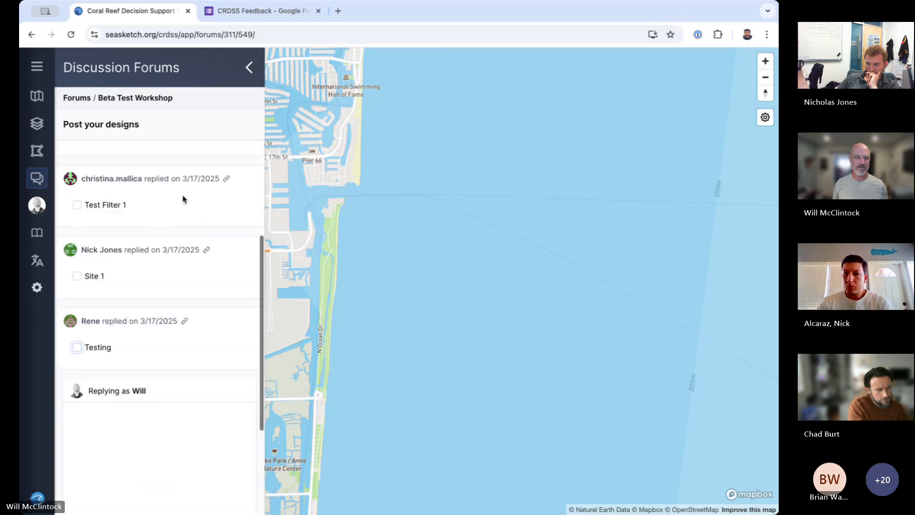
{"action": "scroll", "coordinate": [183, 199], "scroll_direction": "up", "scroll_amount": 1}
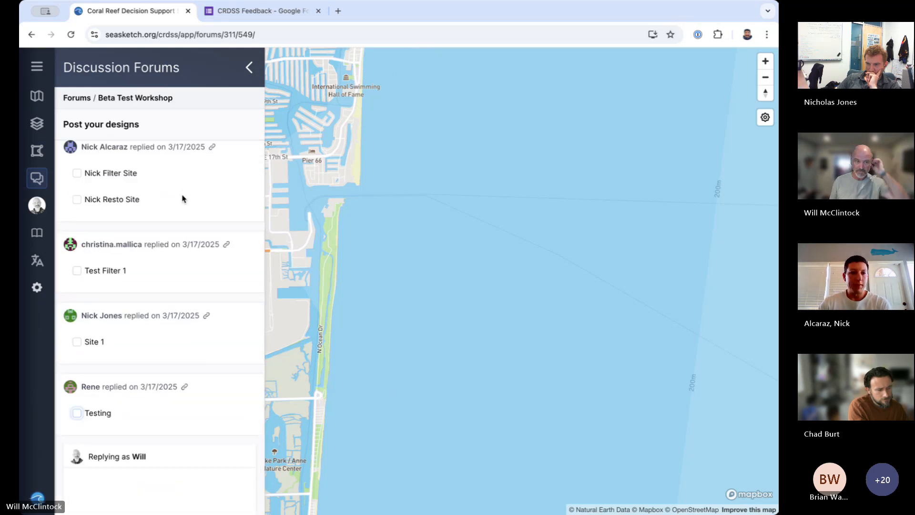
{"action": "scroll", "coordinate": [121, 267], "scroll_direction": "down", "scroll_amount": 1}
{"action": "scroll", "coordinate": [122, 266], "scroll_direction": "up", "scroll_amount": 2}
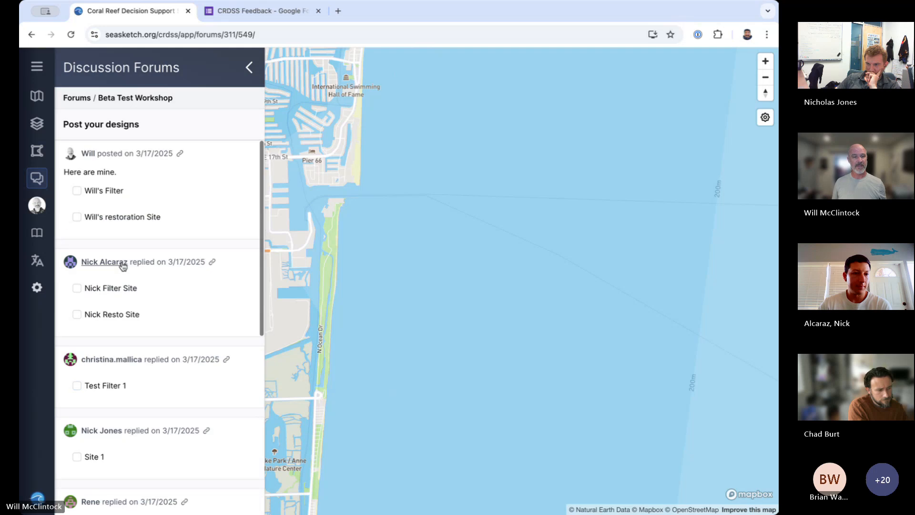
{"action": "scroll", "coordinate": [123, 264], "scroll_direction": "down", "scroll_amount": 4}
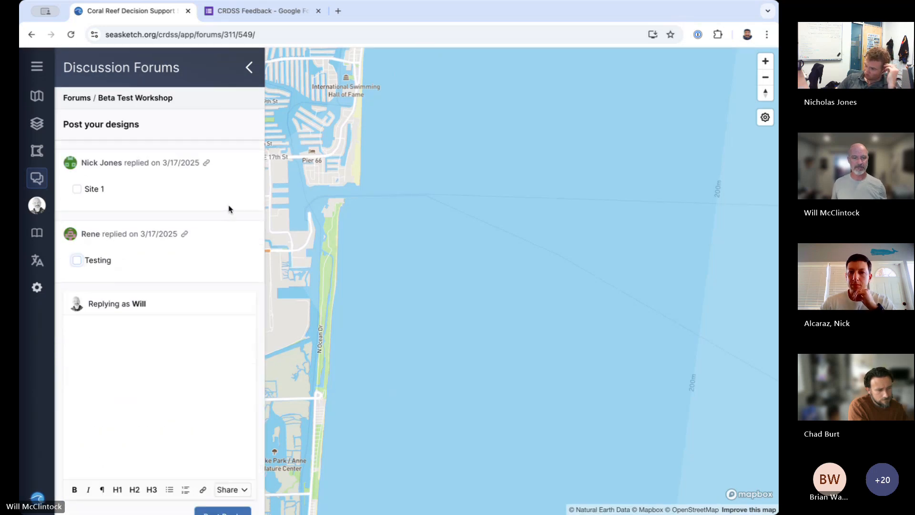
{"action": "scroll", "coordinate": [228, 209], "scroll_direction": "up", "scroll_amount": 4}
{"action": "scroll", "coordinate": [229, 207], "scroll_direction": "down", "scroll_amount": 3}
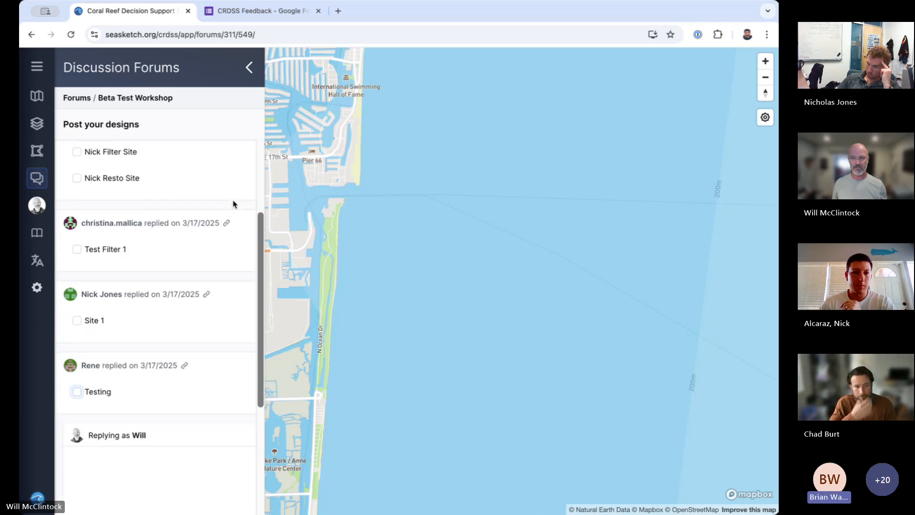
- Open the reports for the shared Site 1 sketch, then close them
{"action": "right_click", "coordinate": [100, 327]}
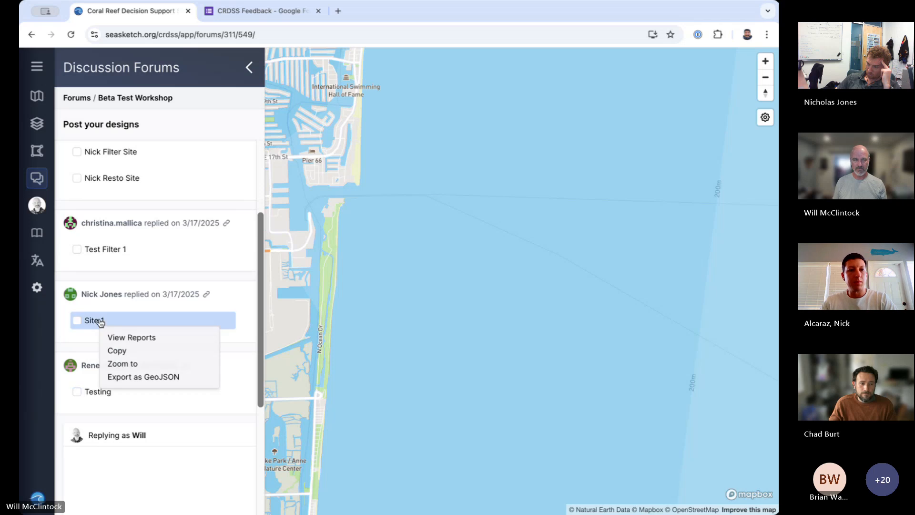
{"action": "left_click", "coordinate": [143, 339]}
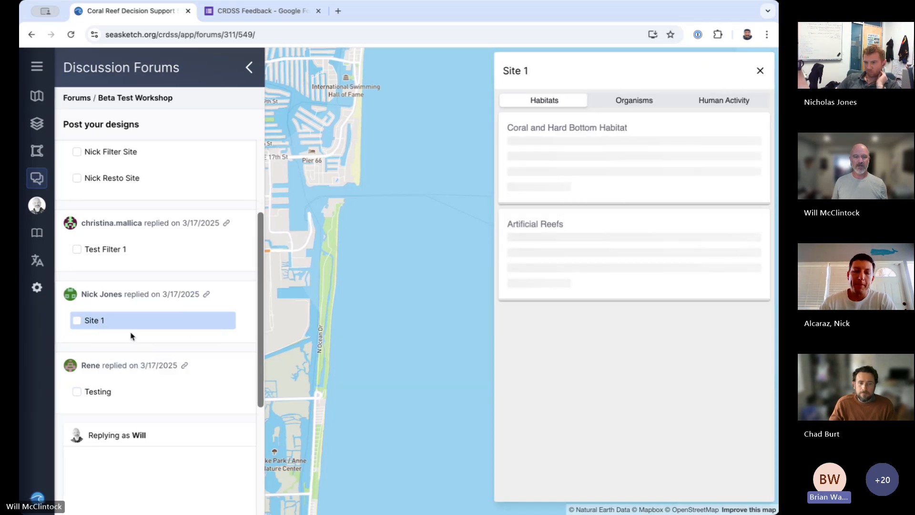
{"action": "left_click", "coordinate": [760, 70]}
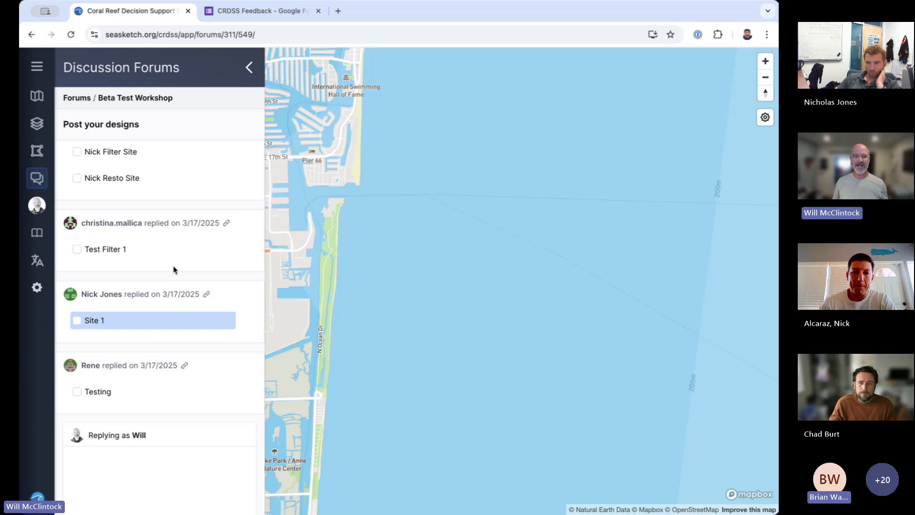
- View the shared Test Filter 1 sketch's report, examining the Size section and full Attributes list, then close it
{"action": "right_click", "coordinate": [109, 252]}
{"action": "left_click", "coordinate": [137, 265]}
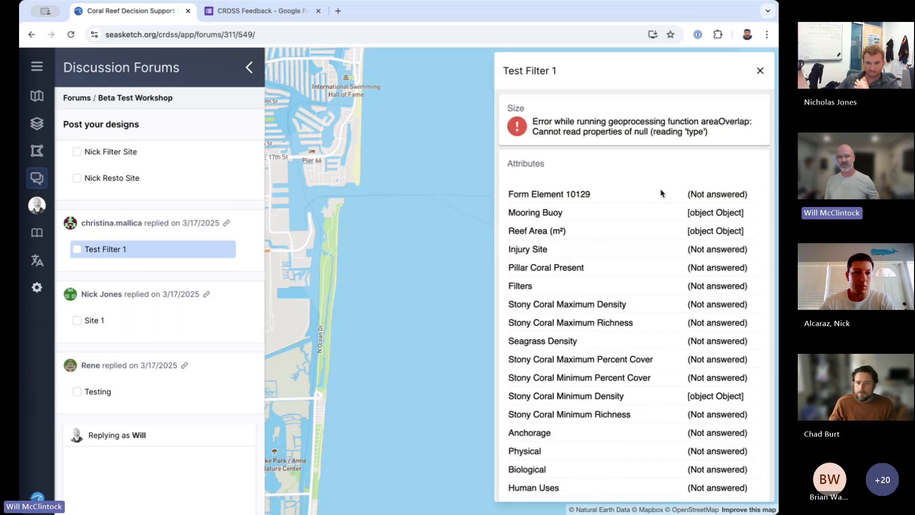
{"action": "scroll", "coordinate": [661, 193], "scroll_direction": "down", "scroll_amount": 6}
{"action": "scroll", "coordinate": [661, 193], "scroll_direction": "up", "scroll_amount": 6}
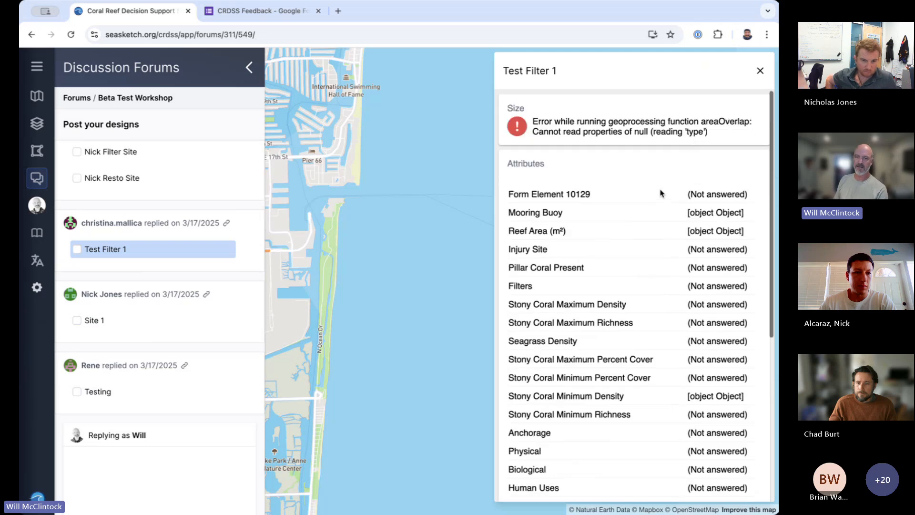
{"action": "left_click_drag", "start_coordinate": [710, 132], "coordinate": [560, 135]}
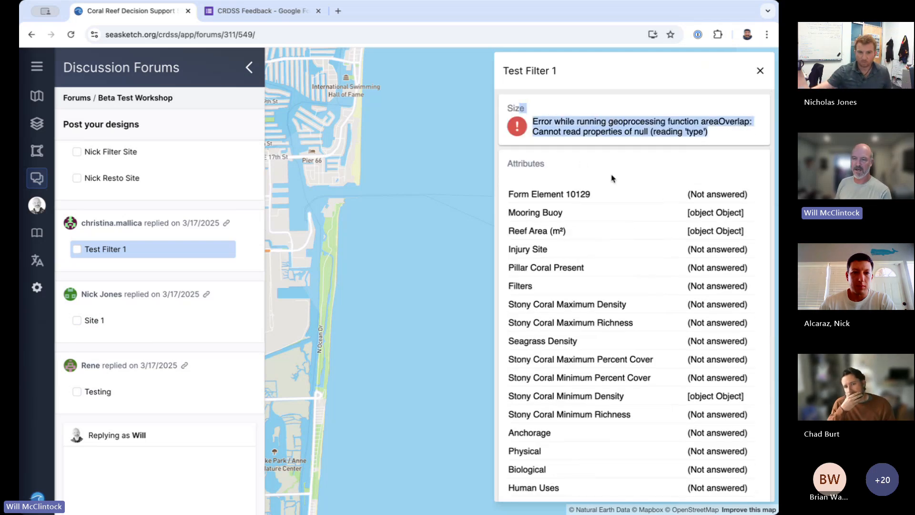
{"action": "scroll", "coordinate": [610, 176], "scroll_direction": "down", "scroll_amount": 6}
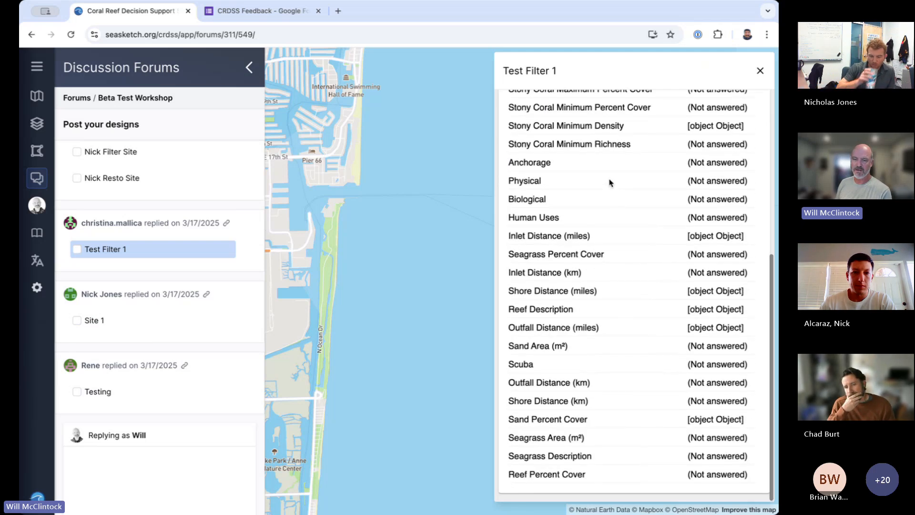
{"action": "scroll", "coordinate": [610, 181], "scroll_direction": "up", "scroll_amount": 6}
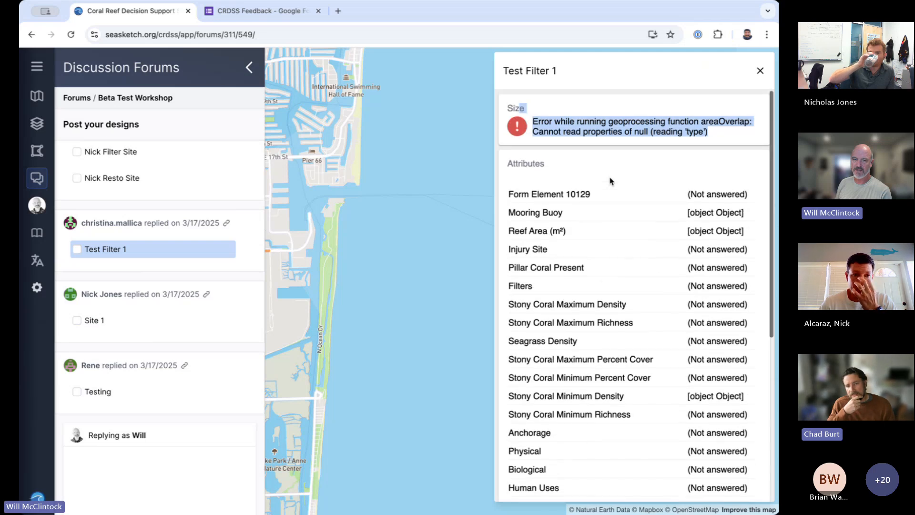
{"action": "left_click", "coordinate": [760, 71]}
- Show the Test Filter 1 sketch, look for its cells across the wider South Florida map, then hide it
{"action": "left_click", "coordinate": [77, 249]}
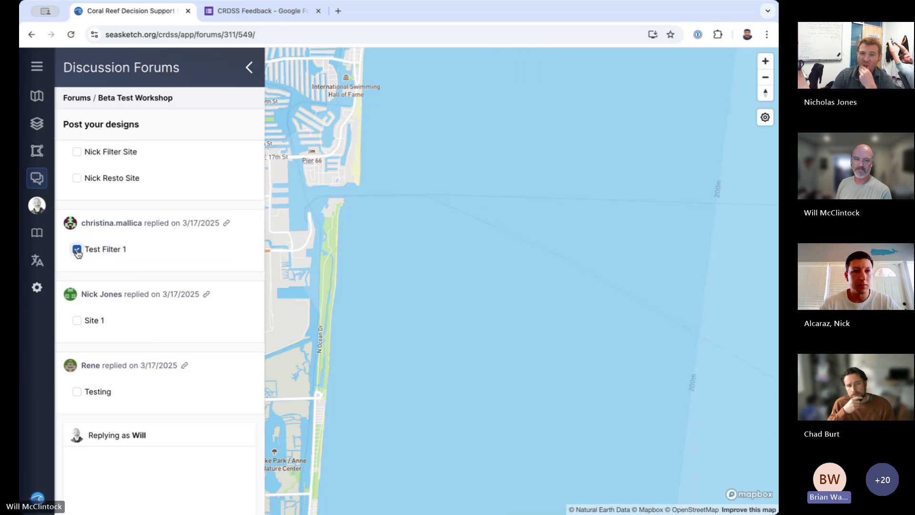
{"action": "scroll", "coordinate": [431, 279], "scroll_direction": "down", "scroll_amount": 6}
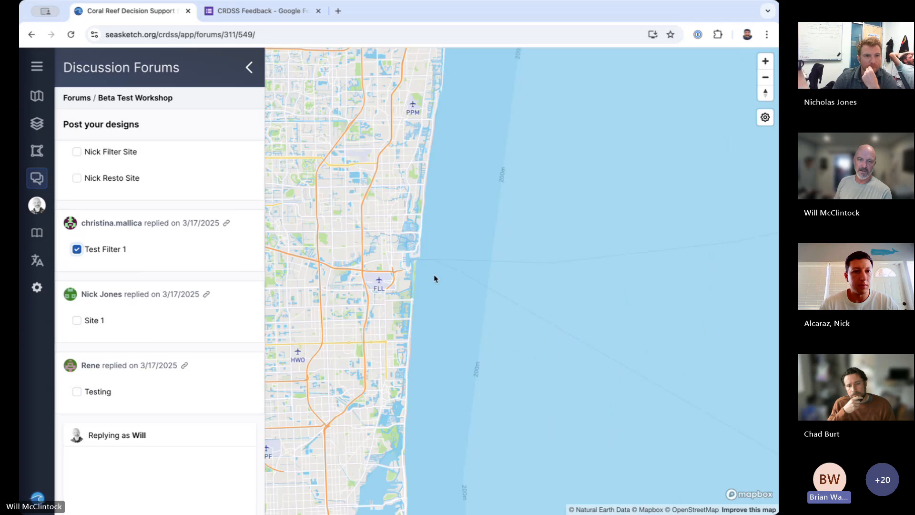
{"action": "scroll", "coordinate": [426, 278], "scroll_direction": "down", "scroll_amount": 3}
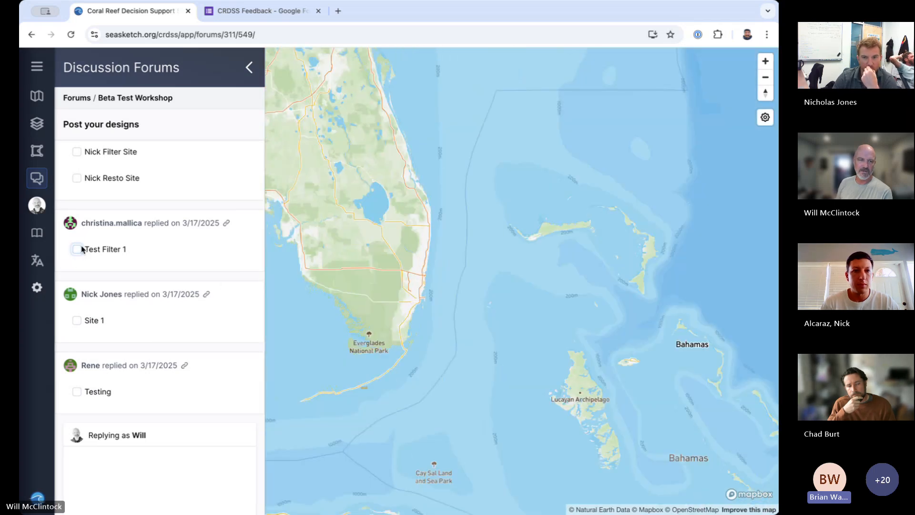
- Go to the personal sketches list and show Test Filter 1 (copy) on the map around South Florida
{"action": "left_click", "coordinate": [29, 129]}
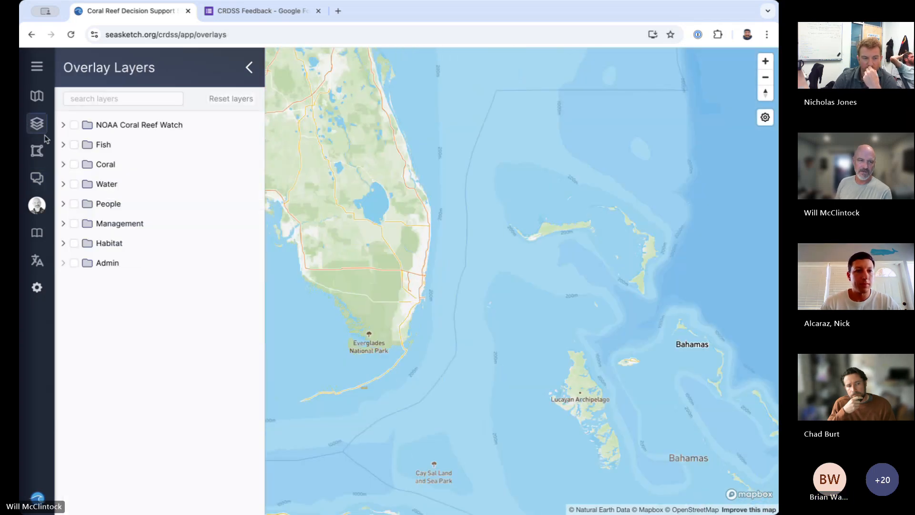
{"action": "left_click", "coordinate": [37, 151]}
{"action": "left_click", "coordinate": [78, 129]}
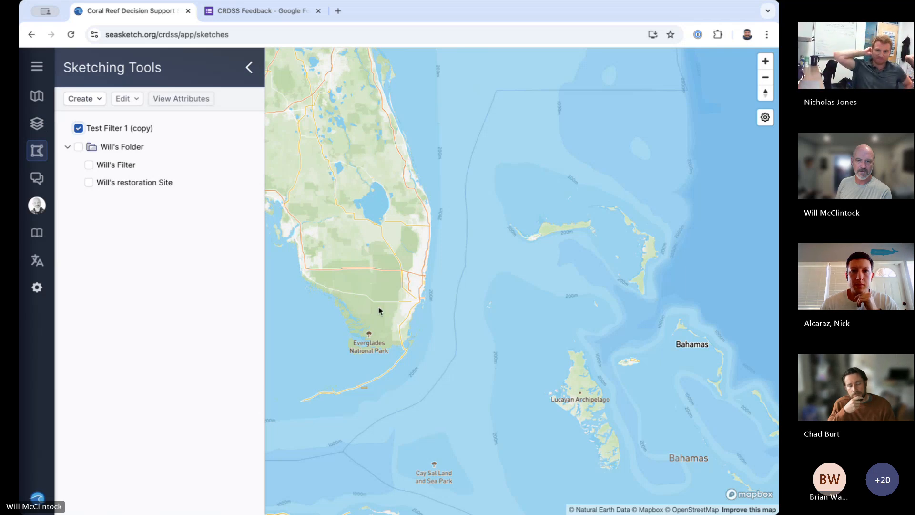
{"action": "left_click_drag", "start_coordinate": [379, 311], "coordinate": [486, 265]}
{"action": "scroll", "coordinate": [468, 329], "scroll_direction": "up", "scroll_amount": 5}
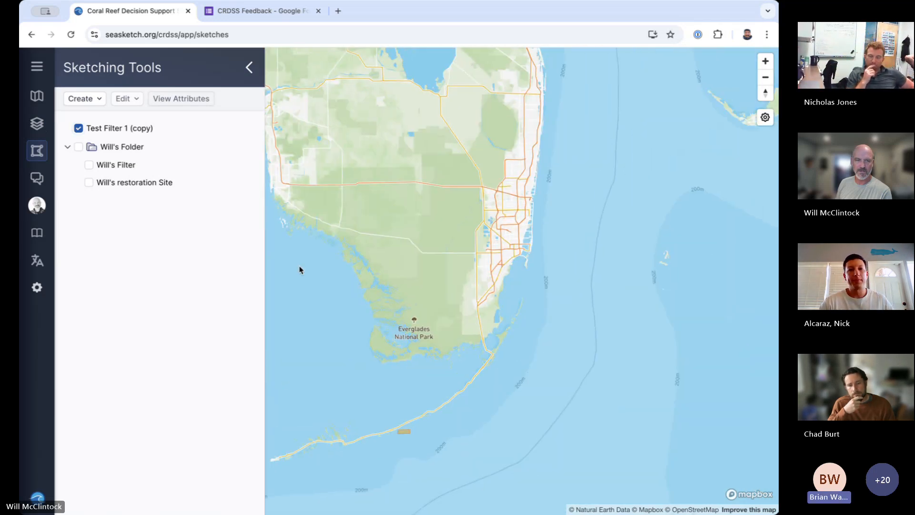
- Open Test Filter 1 (copy) for editing to view its filtered restoration cells, then cancel without changes
{"action": "right_click", "coordinate": [113, 127]}
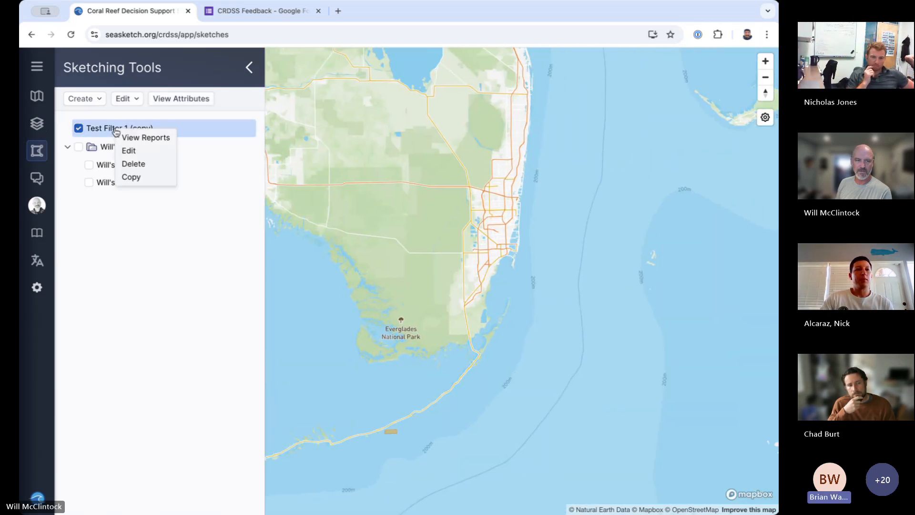
{"action": "left_click", "coordinate": [142, 152]}
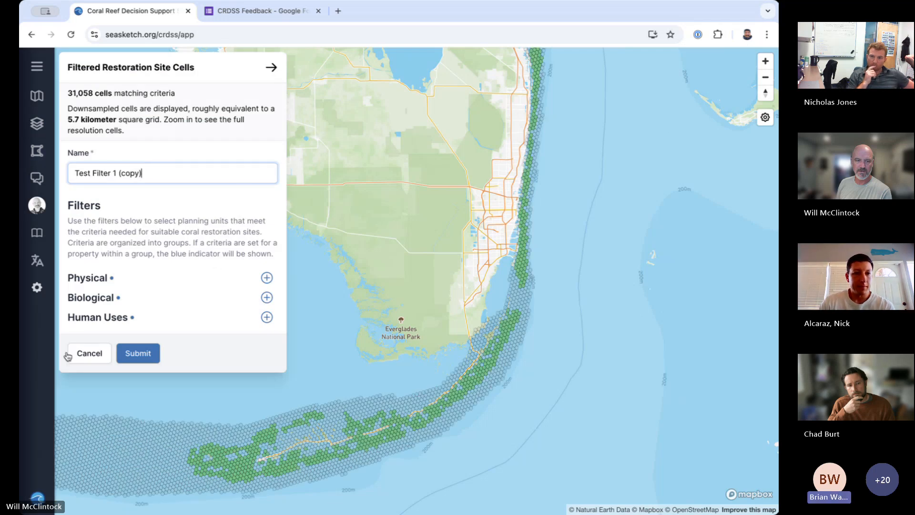
{"action": "left_click", "coordinate": [84, 357]}
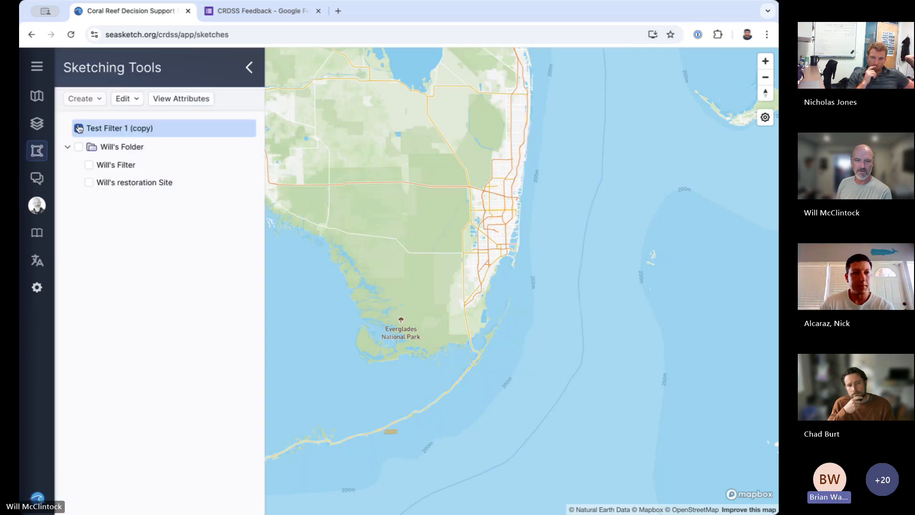
- Toggle the display of Test Filter 1 (copy) and check the southeast Florida coast for its cells at different scales
{"action": "left_click", "coordinate": [79, 128]}
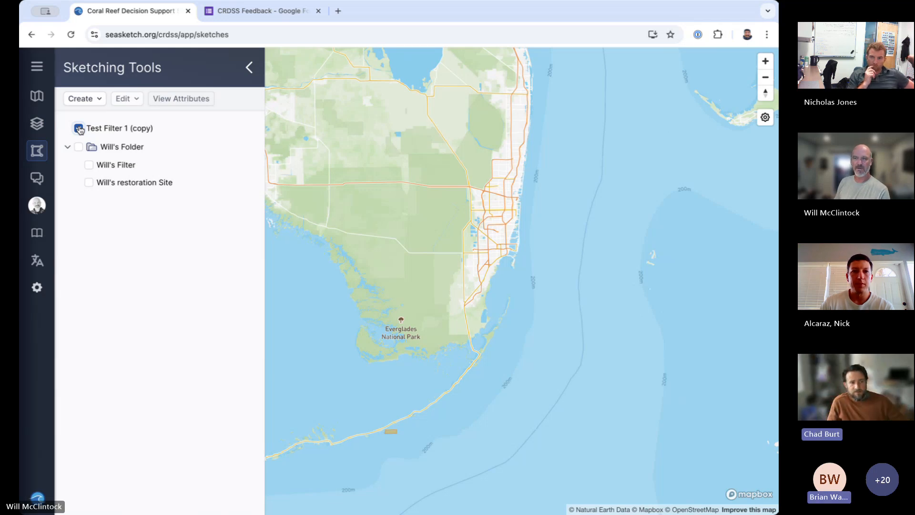
{"action": "scroll", "coordinate": [505, 236], "scroll_direction": "up", "scroll_amount": 10}
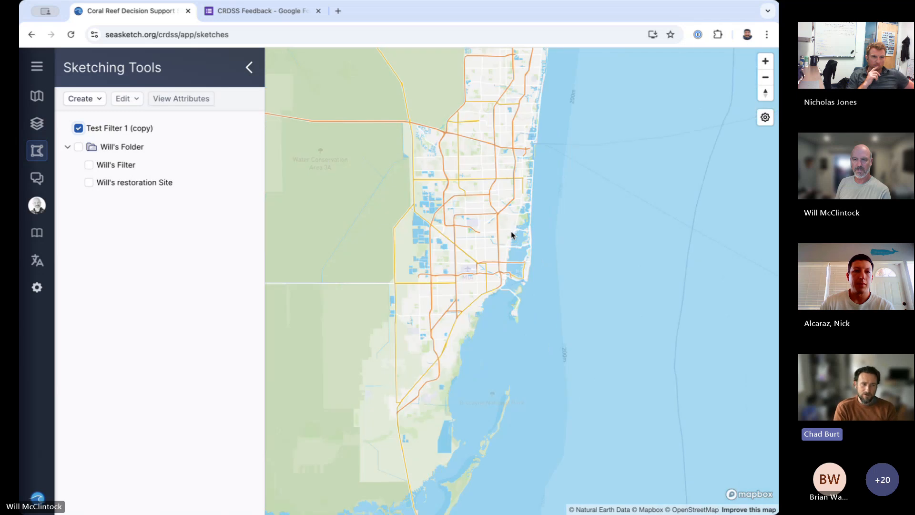
{"action": "scroll", "coordinate": [511, 235], "scroll_direction": "down", "scroll_amount": 12}
{"action": "scroll", "coordinate": [510, 235], "scroll_direction": "up", "scroll_amount": 4}
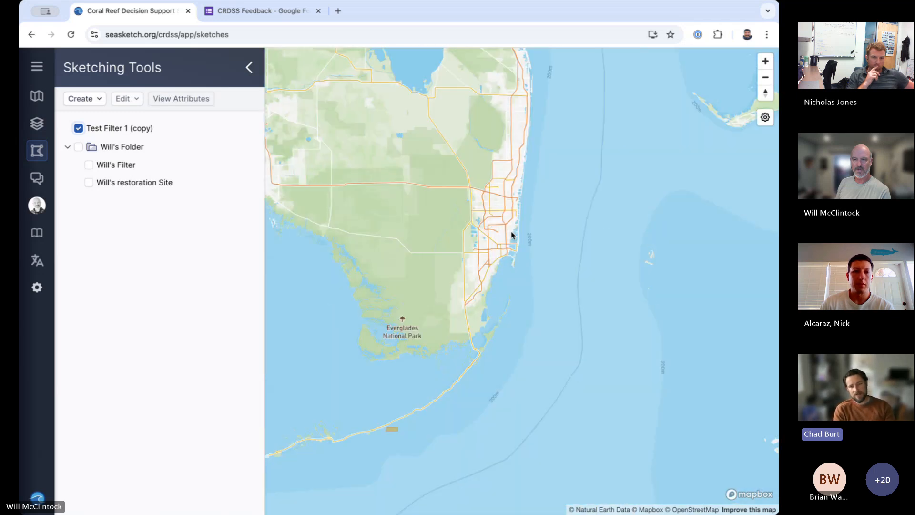
- Reopen the Test Filter 1 (copy) filter settings to compare the cells shown on the map, then cancel
{"action": "right_click", "coordinate": [110, 132]}
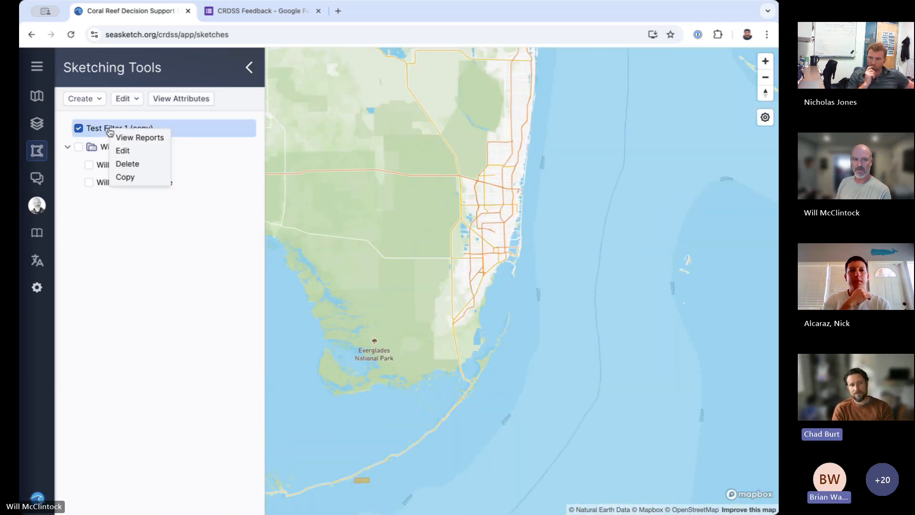
{"action": "left_click", "coordinate": [128, 149]}
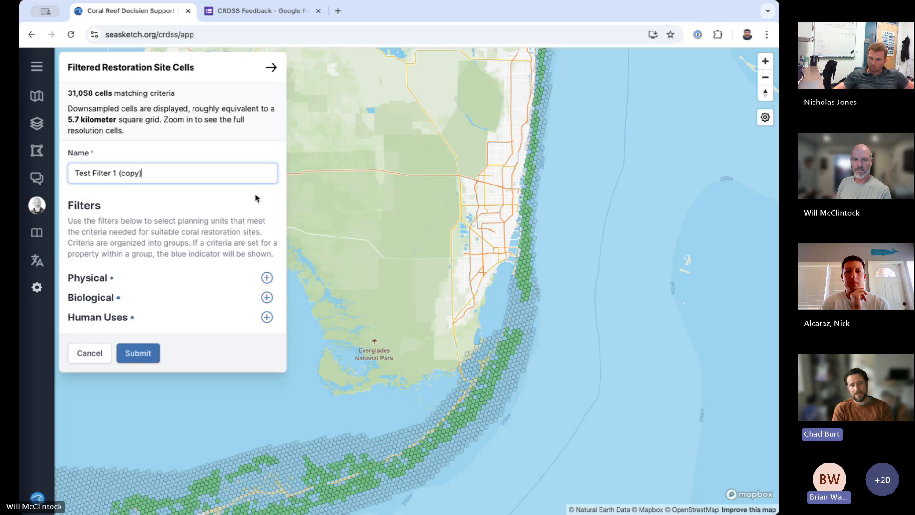
{"action": "left_click", "coordinate": [87, 352]}
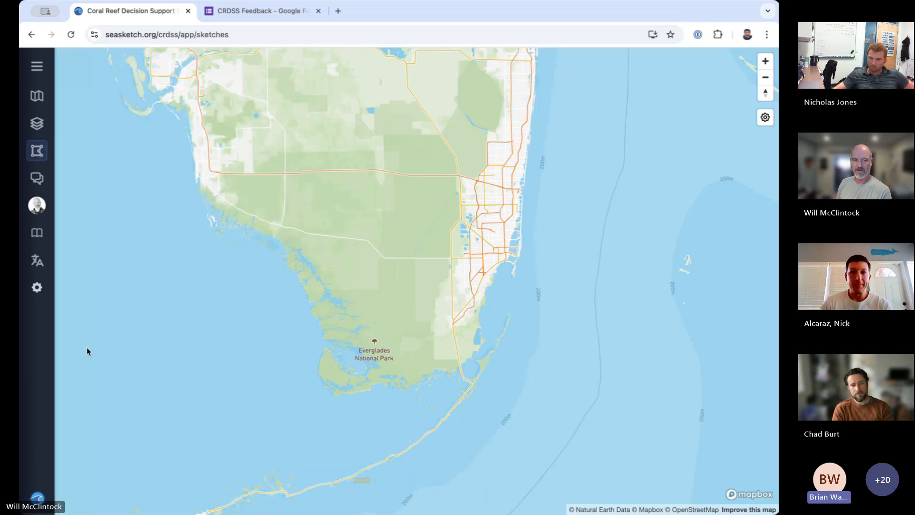
- Return to the Post your designs topic and repeatedly toggle the Test Filter 1 sketch to check its map display
{"action": "left_click", "coordinate": [38, 179]}
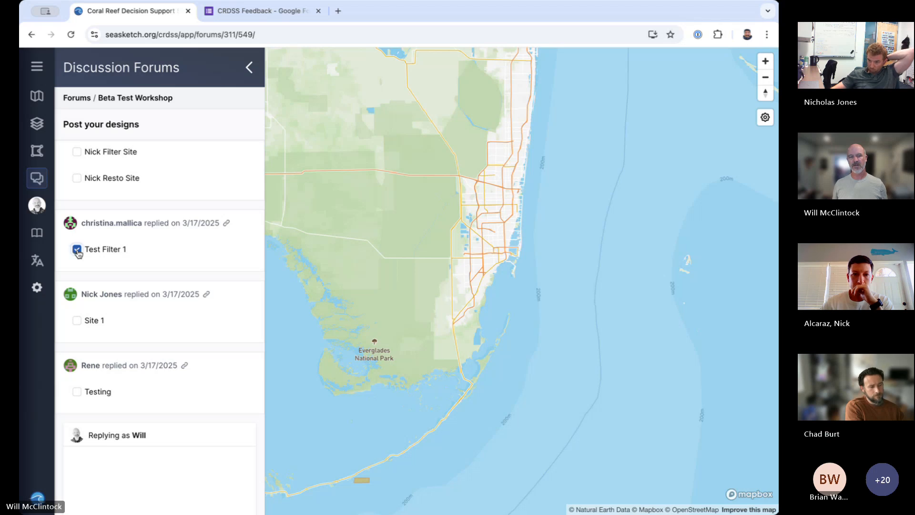
{"action": "left_click", "coordinate": [77, 251]}
{"action": "left_click", "coordinate": [78, 251]}
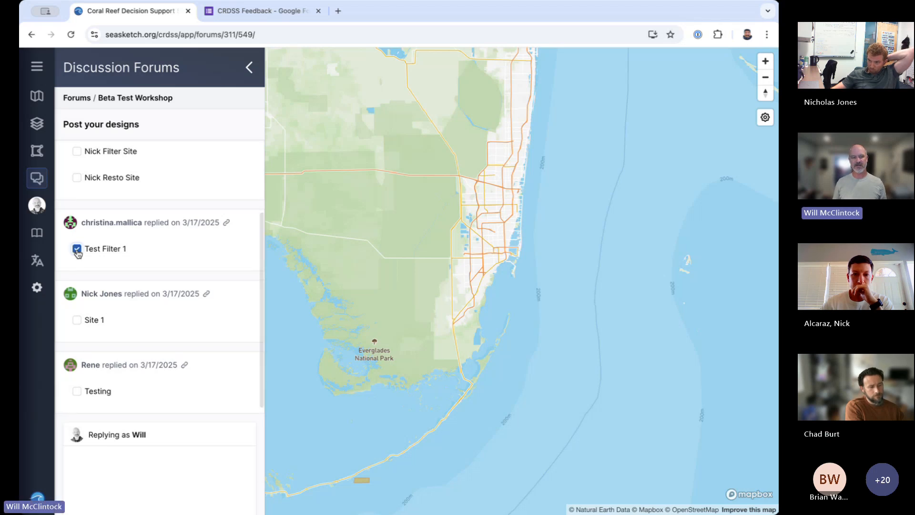
{"action": "left_click", "coordinate": [77, 250]}
{"action": "left_click", "coordinate": [77, 250]}
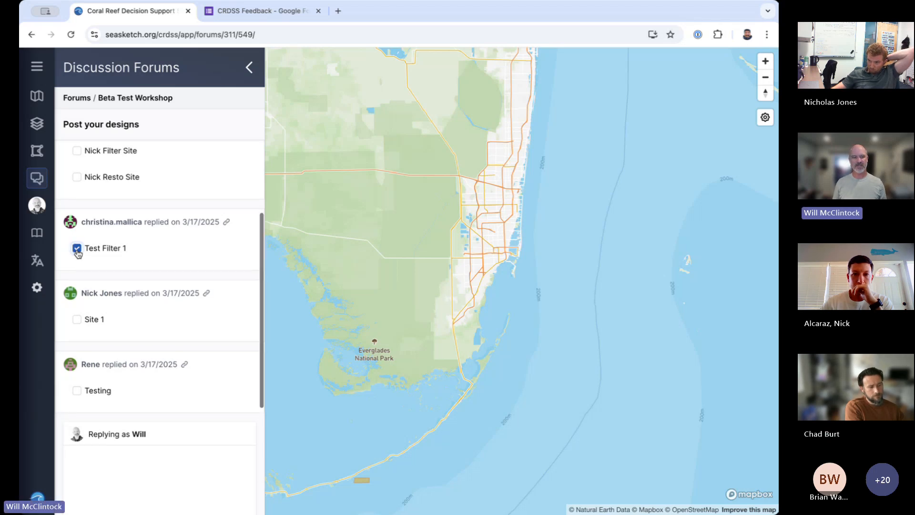
{"action": "left_click", "coordinate": [40, 121]}
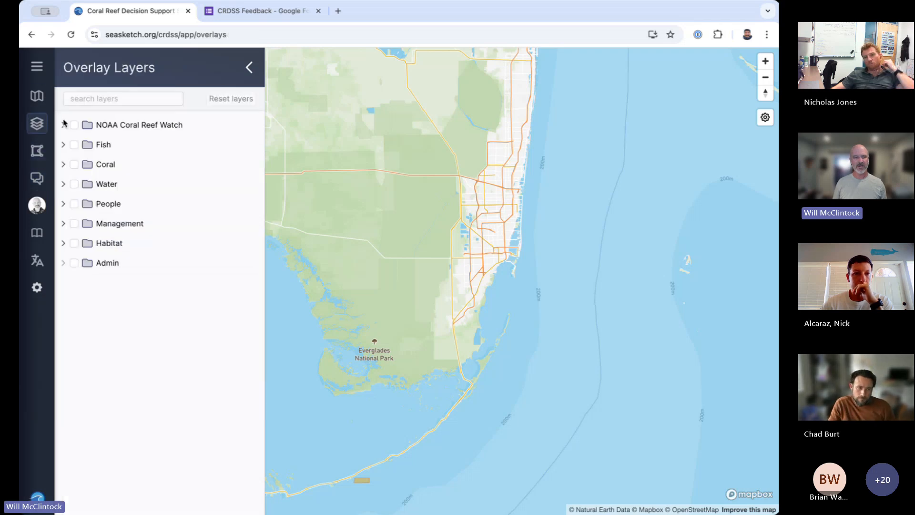
{"action": "left_click", "coordinate": [36, 153]}
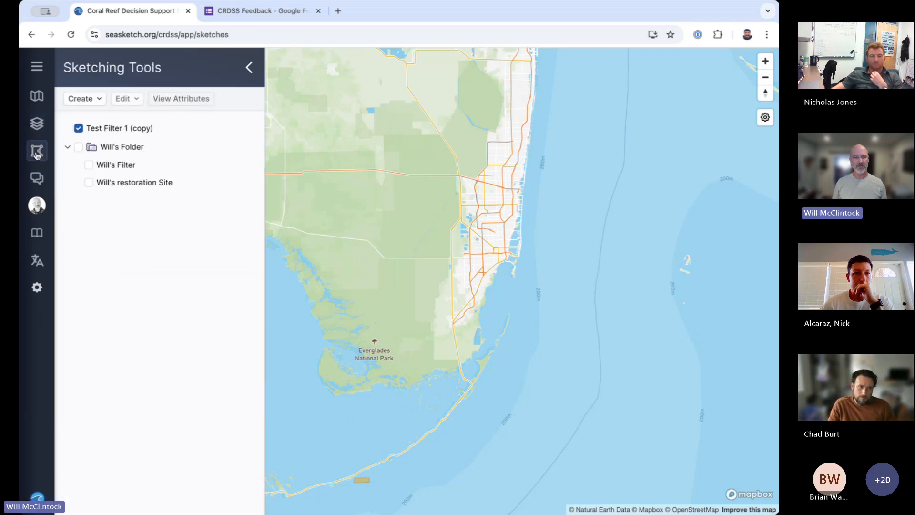
{"action": "left_click", "coordinate": [38, 180]}
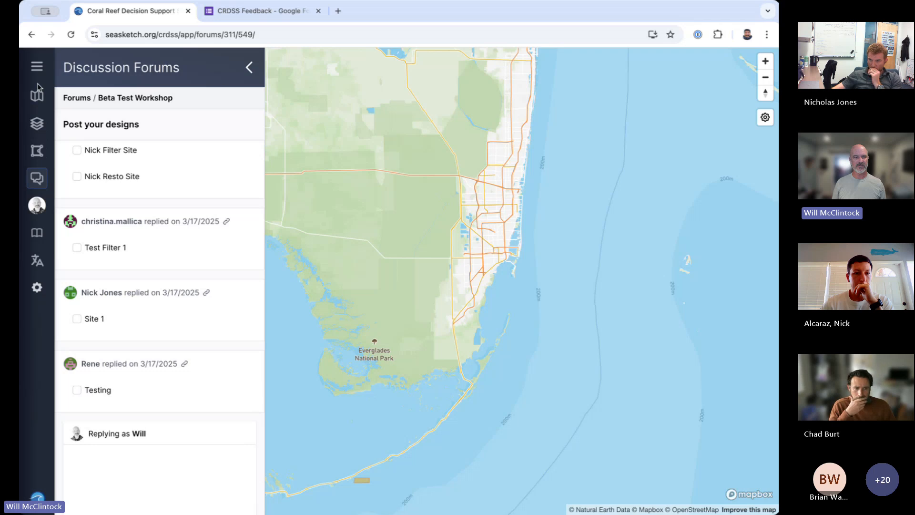
- Open Test Filter 1 (copy) from the personal sketches for editing and examine its filtered cells up to full resolution
{"action": "left_click", "coordinate": [38, 125]}
{"action": "left_click", "coordinate": [36, 149]}
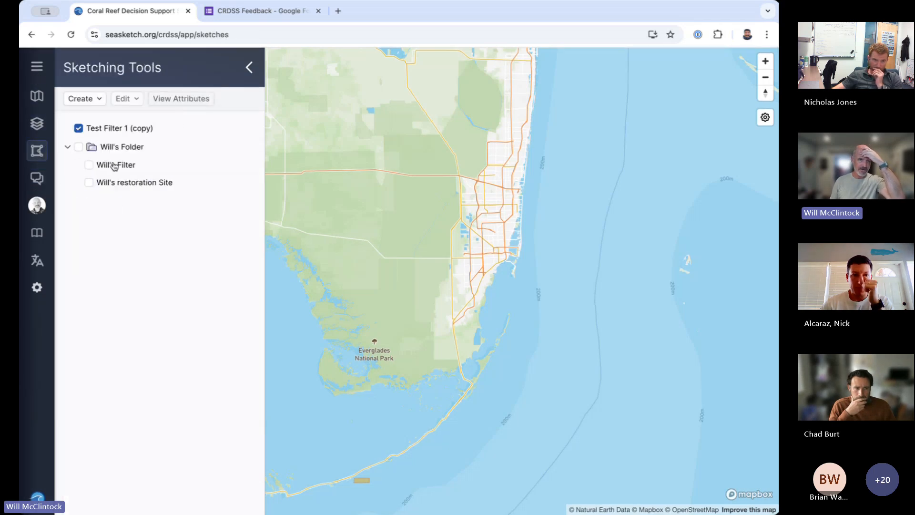
{"action": "right_click", "coordinate": [118, 130]}
{"action": "left_click", "coordinate": [125, 149]}
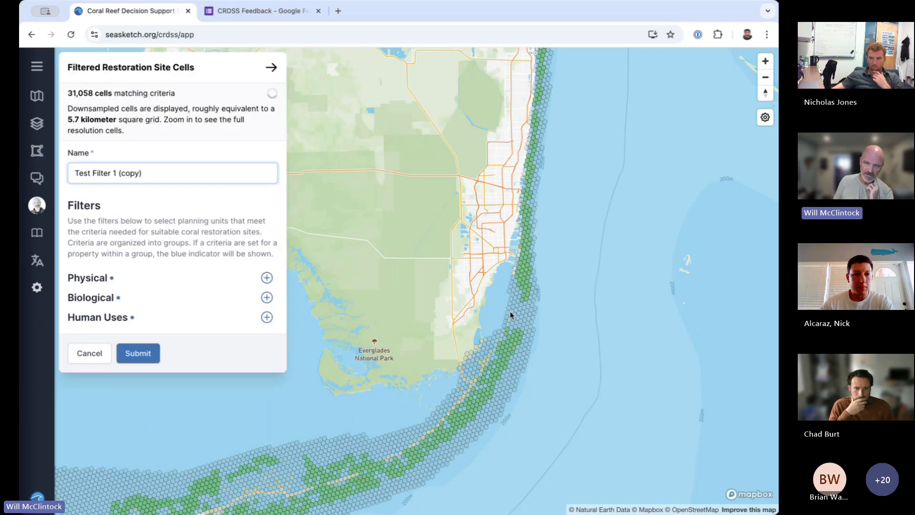
{"action": "scroll", "coordinate": [526, 313], "scroll_direction": "up", "scroll_amount": 3}
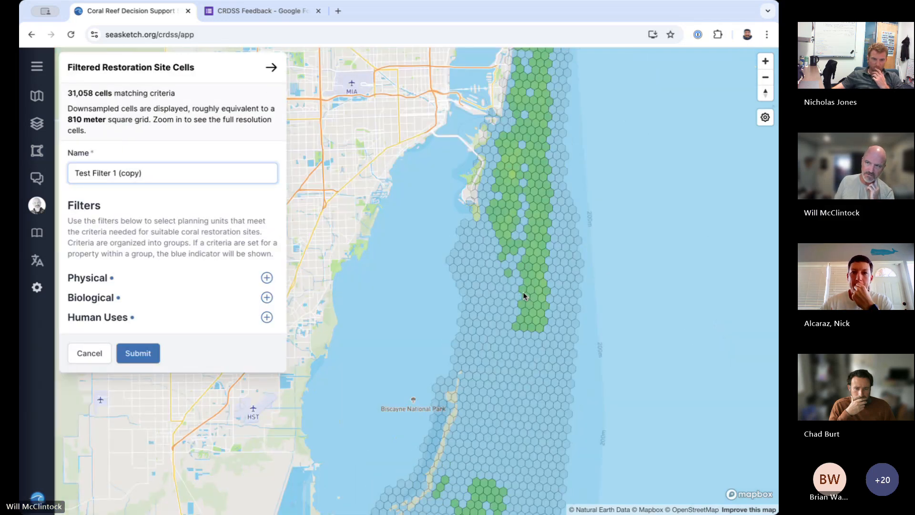
{"action": "scroll", "coordinate": [519, 295], "scroll_direction": "down", "scroll_amount": 2}
{"action": "scroll", "coordinate": [505, 319], "scroll_direction": "down", "scroll_amount": 2}
{"action": "left_click", "coordinate": [490, 344]}
{"action": "scroll", "coordinate": [514, 291], "scroll_direction": "up", "scroll_amount": 4}
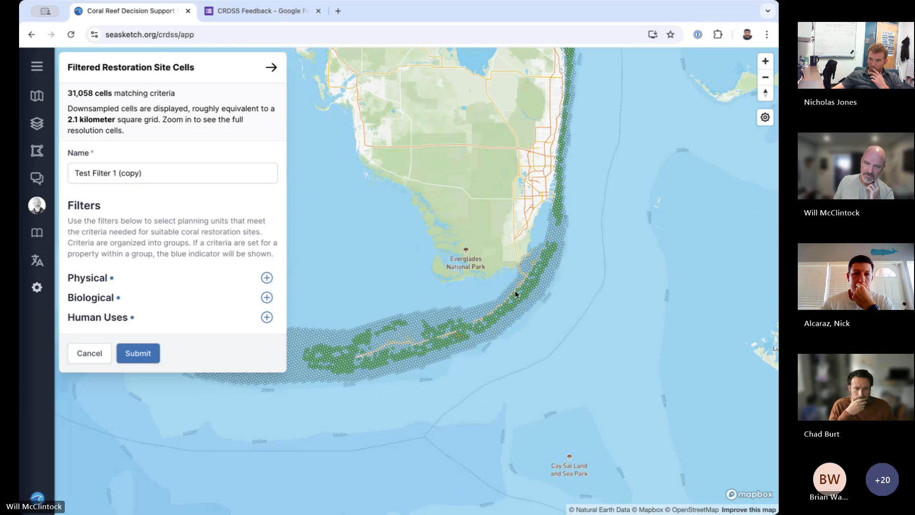
{"action": "scroll", "coordinate": [547, 301], "scroll_direction": "up", "scroll_amount": 6}
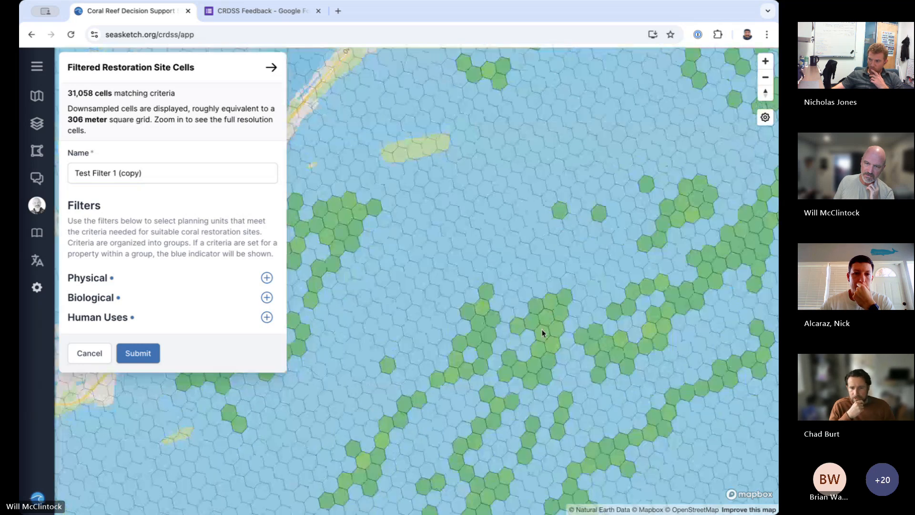
{"action": "scroll", "coordinate": [543, 328], "scroll_direction": "up", "scroll_amount": 4}
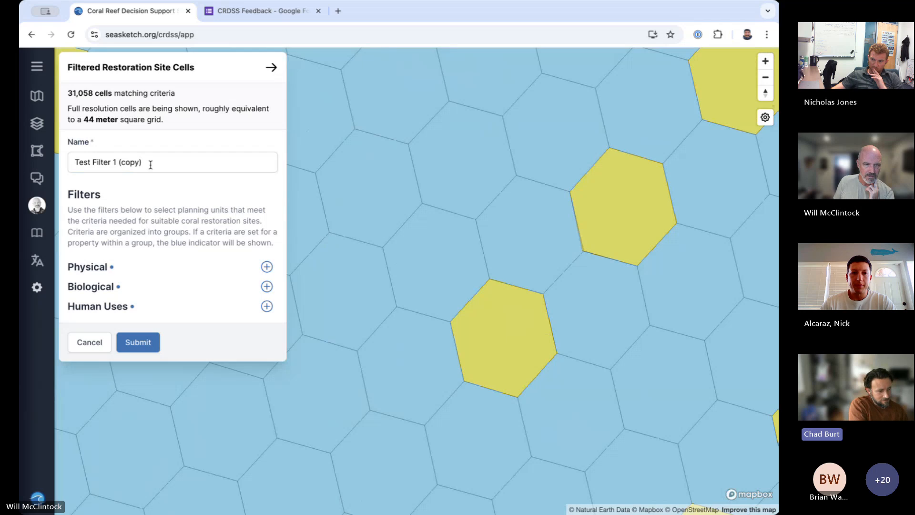
- Cancel editing Test Filter 1 (copy) and delete the filter sketch from the personal sketch folder
{"action": "left_click_drag", "start_coordinate": [153, 159], "coordinate": [117, 162]}
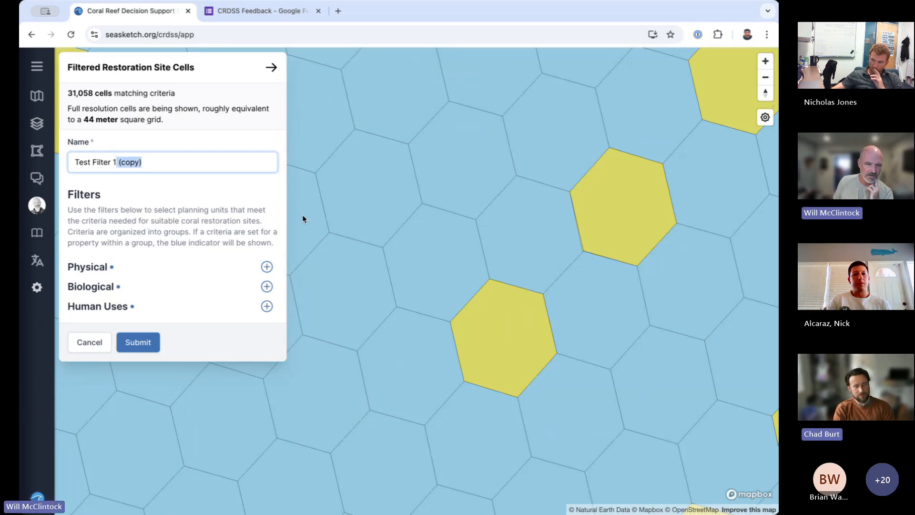
{"action": "left_click", "coordinate": [89, 342]}
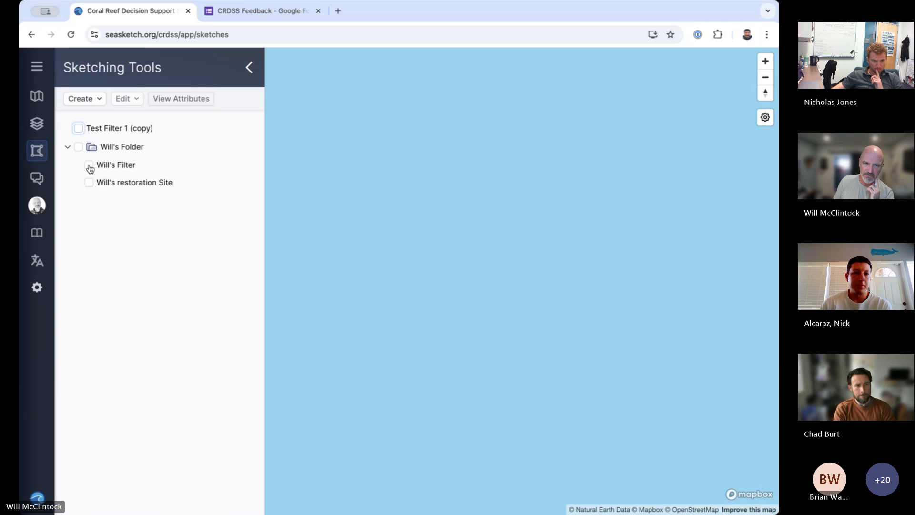
{"action": "right_click", "coordinate": [128, 169]}
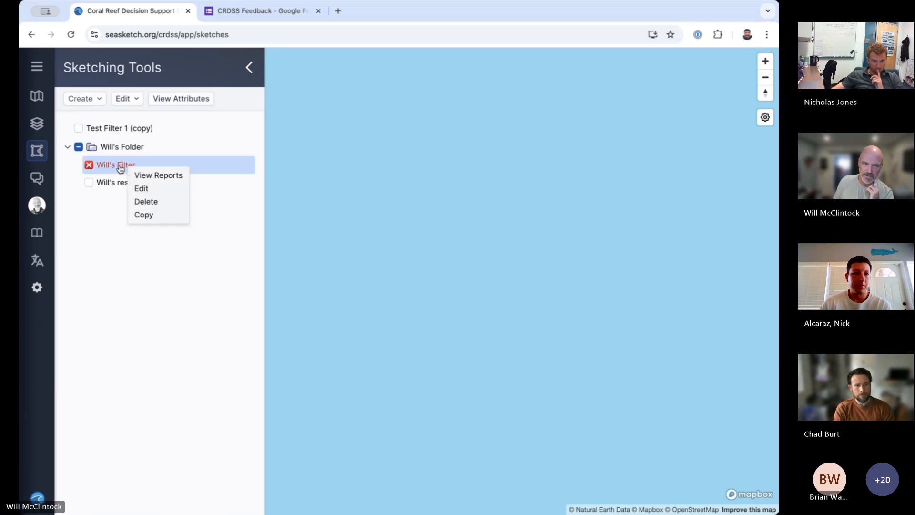
{"action": "left_click", "coordinate": [146, 202]}
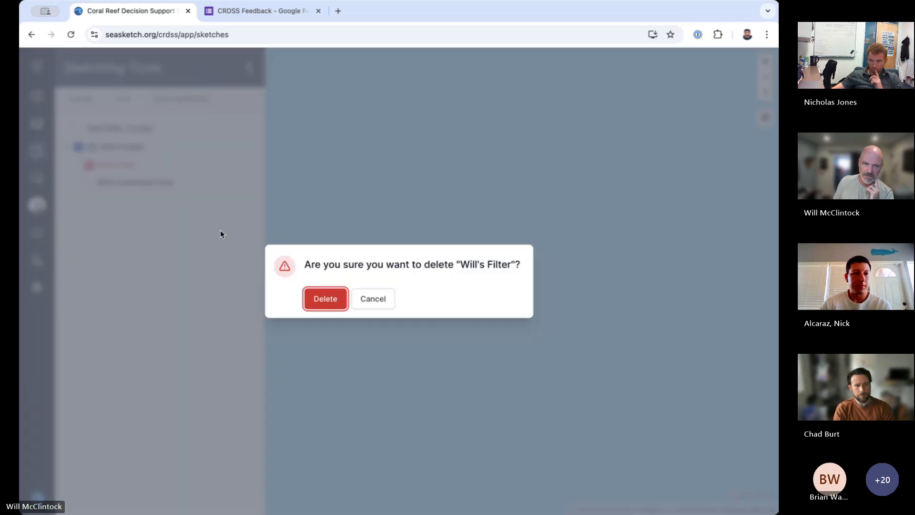
{"action": "left_click", "coordinate": [327, 300]}
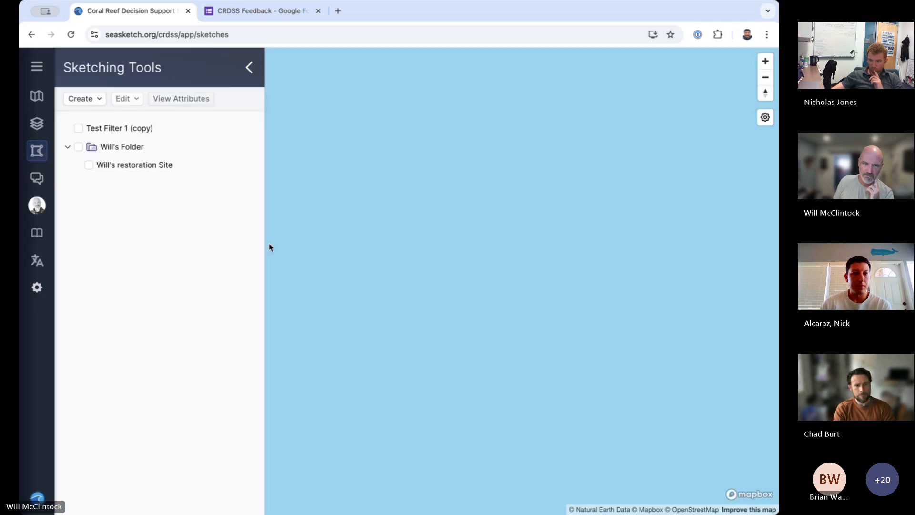
- Return to the Post your designs forum topic and look through the posted sketches for the deleted filter
{"action": "left_click", "coordinate": [35, 127]}
{"action": "left_click", "coordinate": [37, 151]}
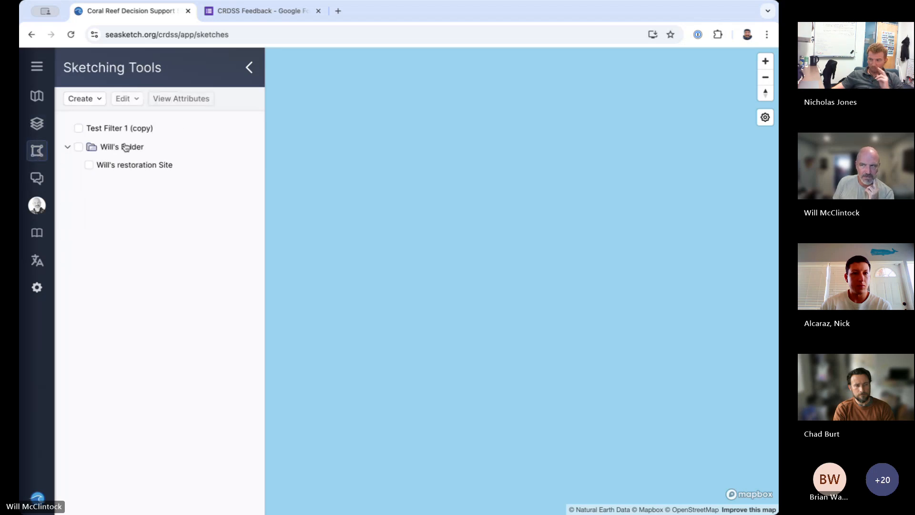
{"action": "left_click", "coordinate": [36, 178]}
{"action": "scroll", "coordinate": [137, 201], "scroll_direction": "up", "scroll_amount": 7}
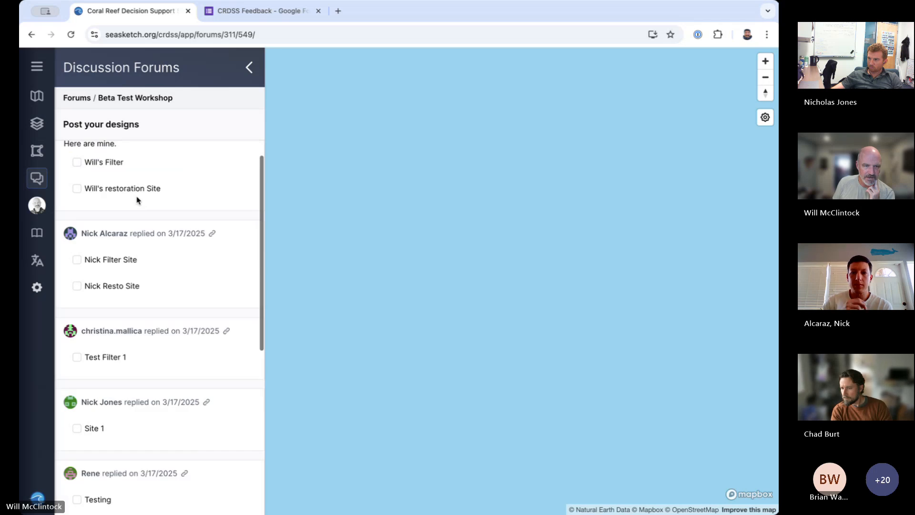
{"action": "scroll", "coordinate": [137, 200], "scroll_direction": "down", "scroll_amount": 7}
{"action": "scroll", "coordinate": [136, 201], "scroll_direction": "up", "scroll_amount": 7}
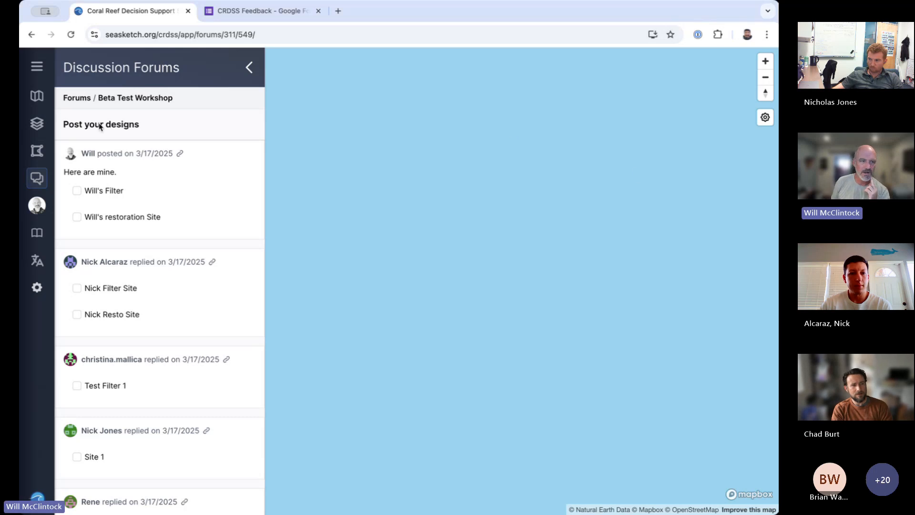
- Switch the basemap to Imagery (Esri) and examine the satellite imagery around the islands off southeast Florida
{"action": "left_click", "coordinate": [37, 95]}
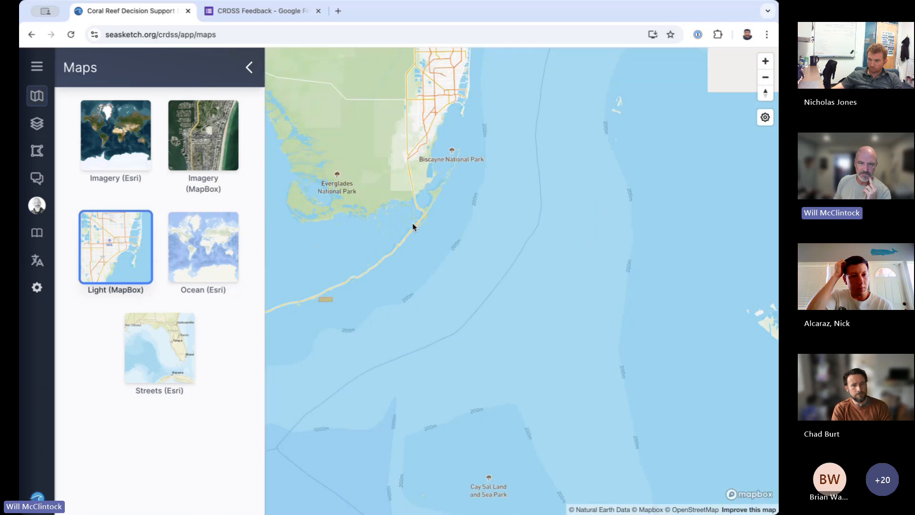
{"action": "left_click", "coordinate": [102, 120]}
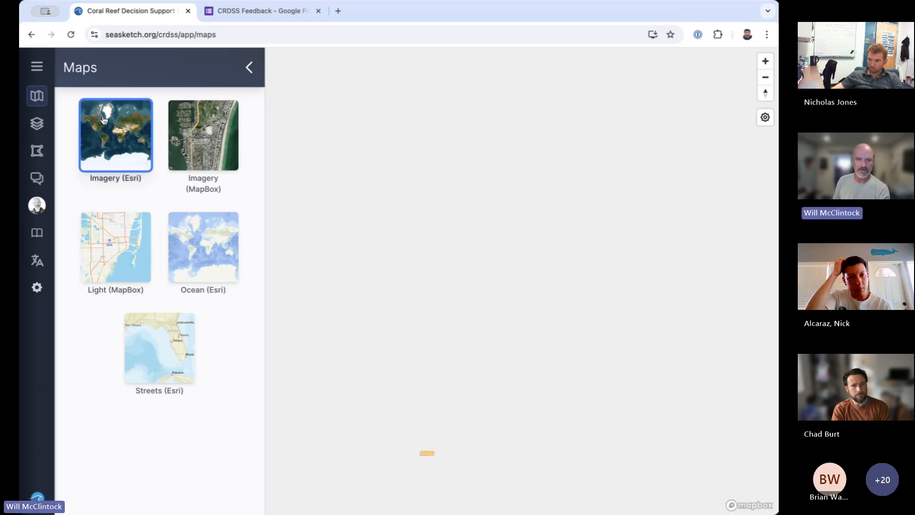
{"action": "scroll", "coordinate": [547, 292], "scroll_direction": "up", "scroll_amount": 5}
{"action": "scroll", "coordinate": [548, 292], "scroll_direction": "up", "scroll_amount": 2}
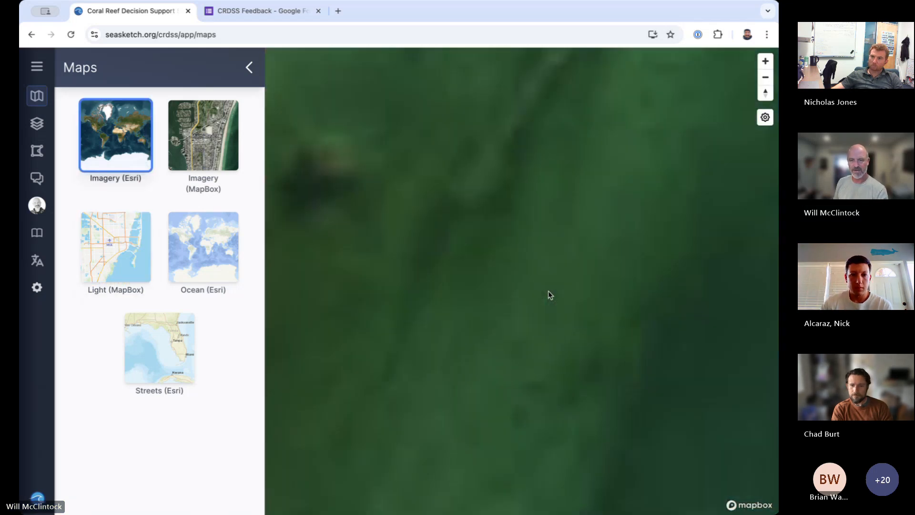
{"action": "scroll", "coordinate": [548, 292], "scroll_direction": "down", "scroll_amount": 5}
{"action": "scroll", "coordinate": [465, 201], "scroll_direction": "up", "scroll_amount": 2}
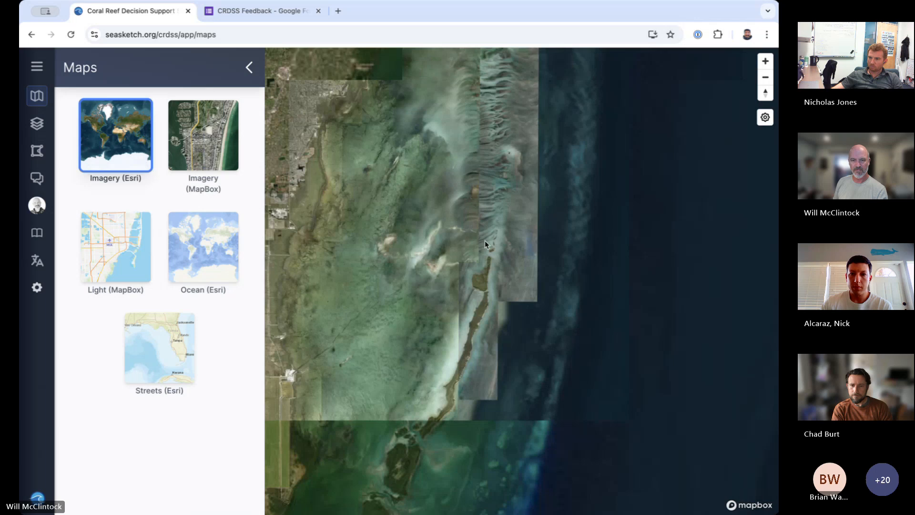
{"action": "scroll", "coordinate": [496, 261], "scroll_direction": "up", "scroll_amount": 3}
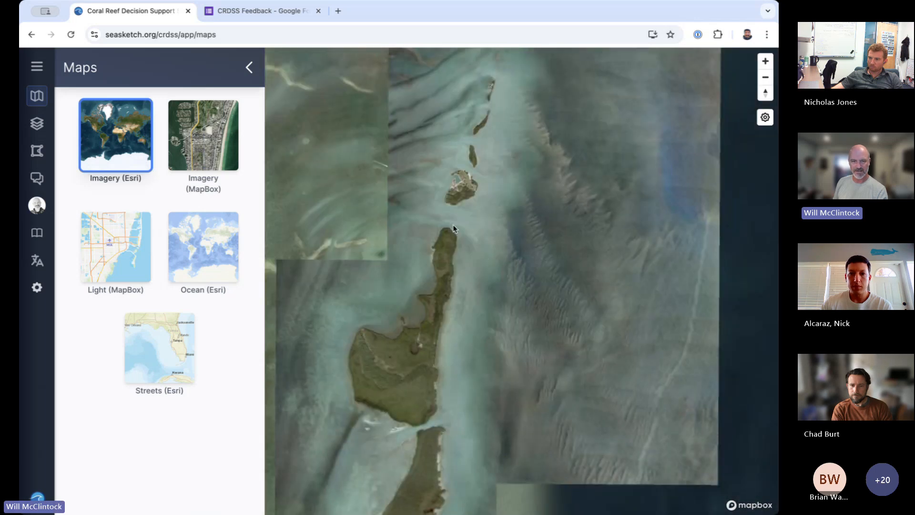
- Switch the basemap to Imagery (MapBox) and examine its coverage from Sands Key down the Florida Keys
{"action": "left_click", "coordinate": [233, 127]}
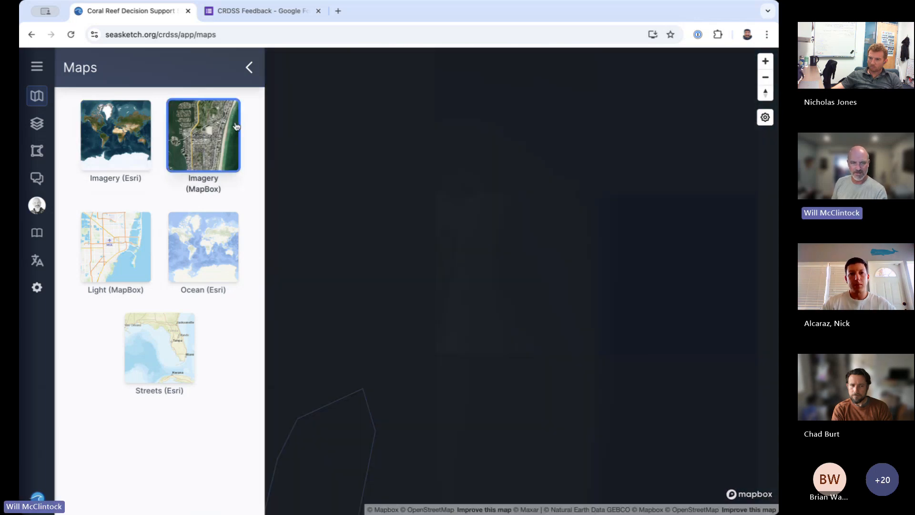
{"action": "scroll", "coordinate": [443, 296], "scroll_direction": "down", "scroll_amount": 5}
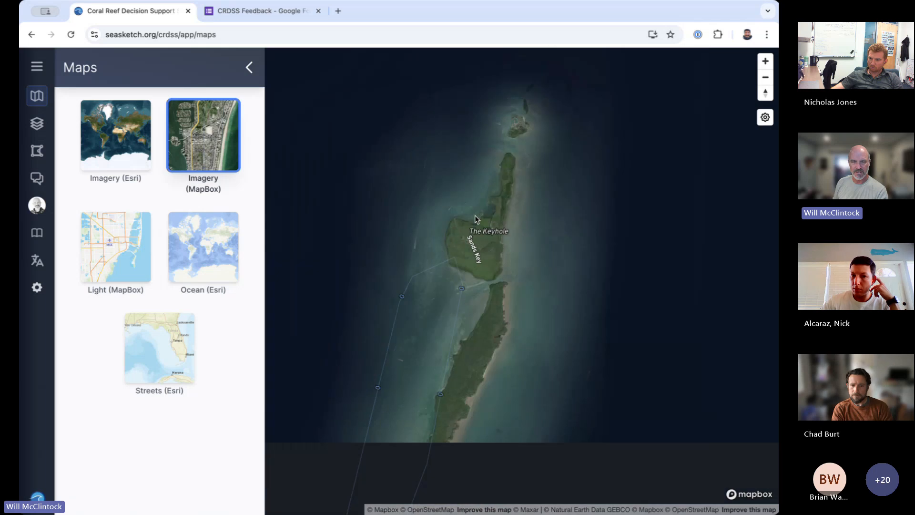
{"action": "left_click_drag", "start_coordinate": [382, 273], "coordinate": [426, 193]}
{"action": "left_click_drag", "start_coordinate": [416, 364], "coordinate": [545, 190]}
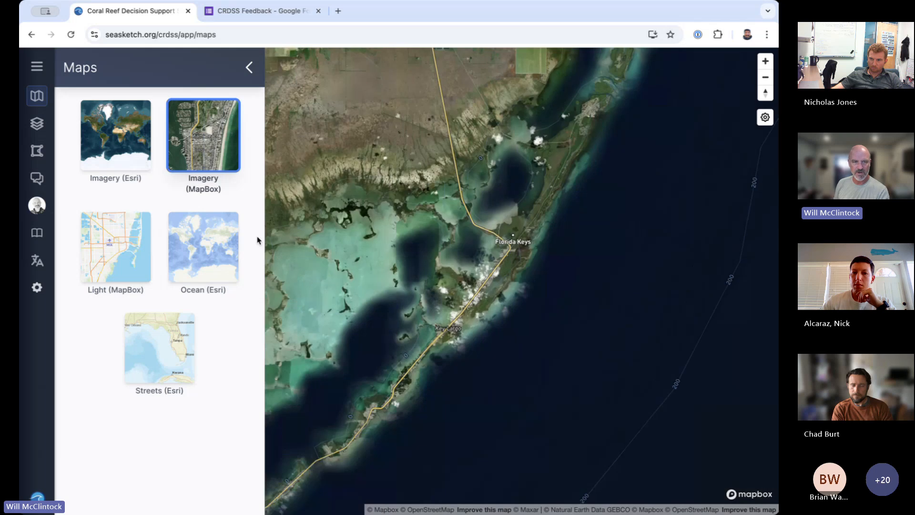
- Set the basemap back to Imagery (Esri) and inspect the Keys down to the canal-side houses near the orange restoration site
{"action": "left_click", "coordinate": [104, 137]}
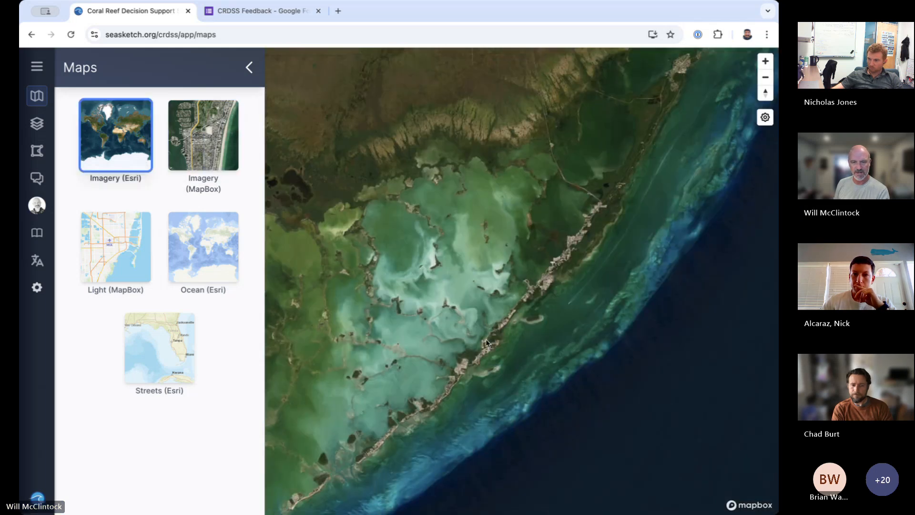
{"action": "scroll", "coordinate": [487, 343], "scroll_direction": "down", "scroll_amount": 5}
{"action": "left_click_drag", "start_coordinate": [352, 452], "coordinate": [447, 378]}
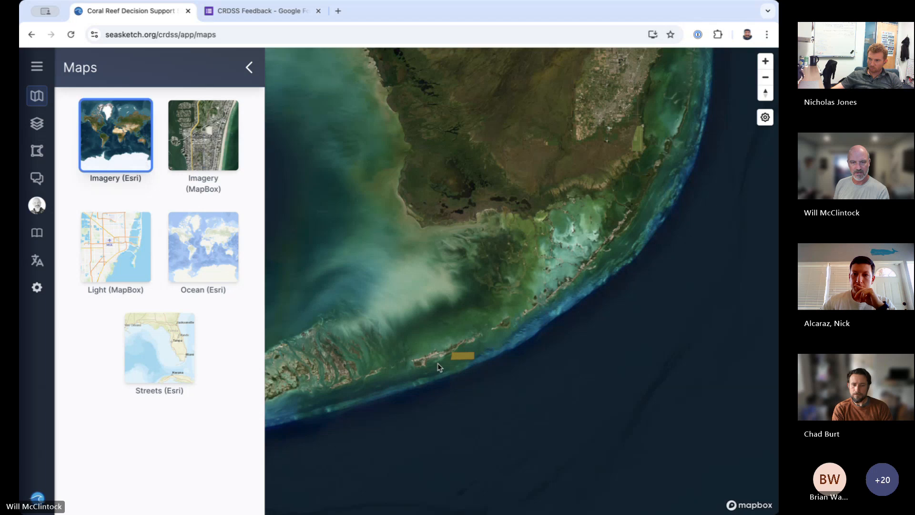
{"action": "scroll", "coordinate": [438, 366], "scroll_direction": "up", "scroll_amount": 5}
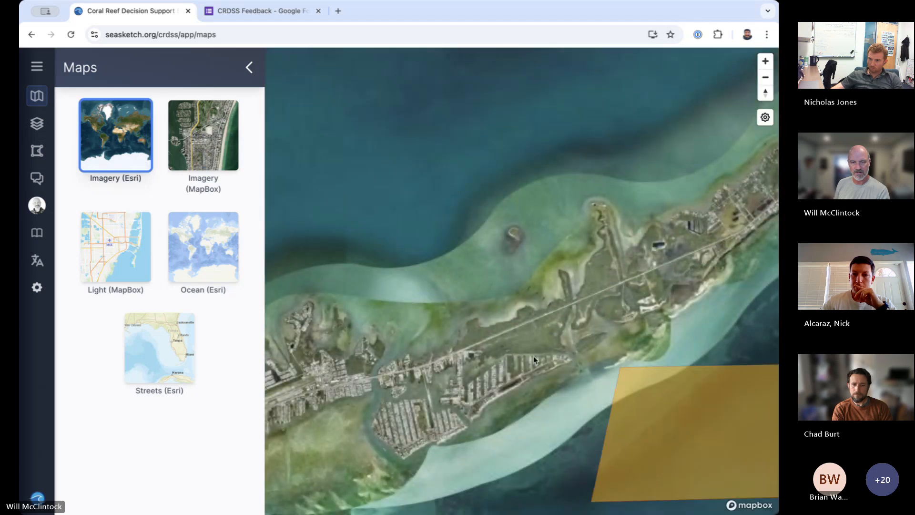
{"action": "scroll", "coordinate": [534, 360], "scroll_direction": "up", "scroll_amount": 5}
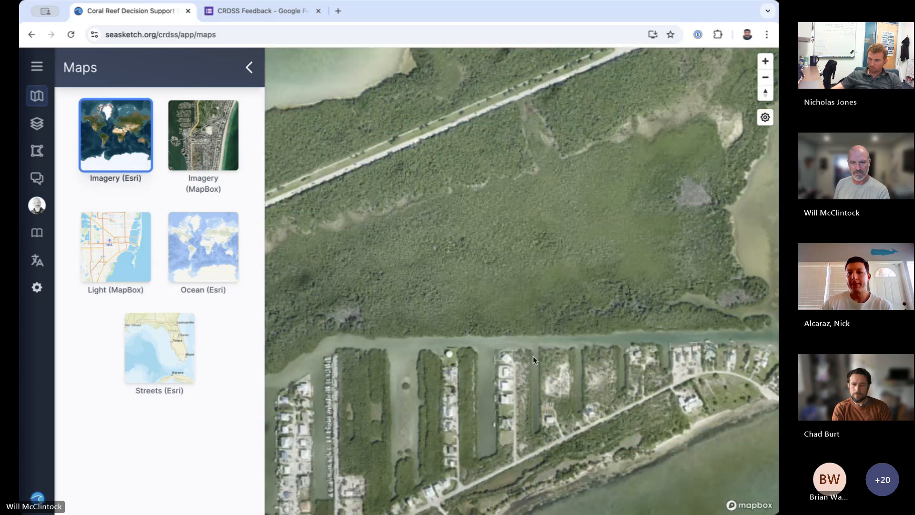
{"action": "scroll", "coordinate": [534, 360], "scroll_direction": "up", "scroll_amount": 2}
{"action": "left_click_drag", "start_coordinate": [519, 361], "coordinate": [544, 210]}
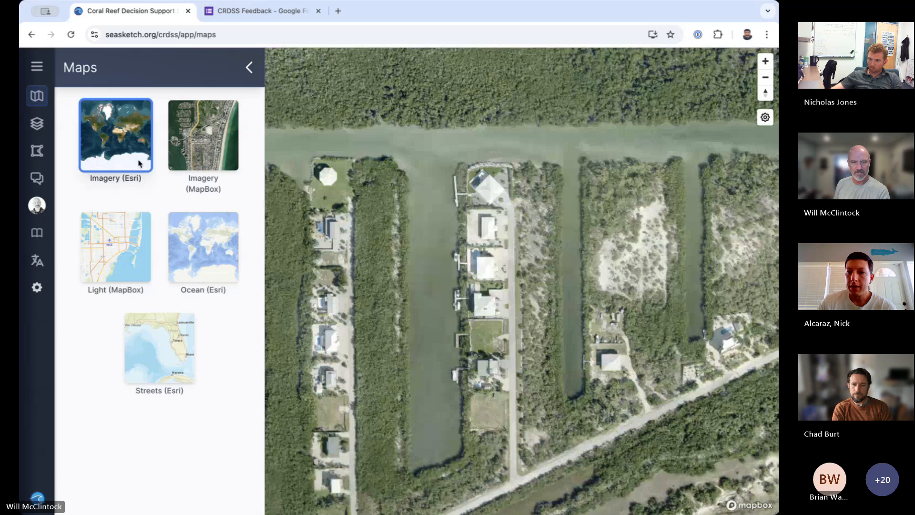
- Compare the Imagery (MapBox) and Imagery (Esri) basemaps over the canal-side houses at several scales, ending on Imagery (Esri)
{"action": "left_click", "coordinate": [192, 139]}
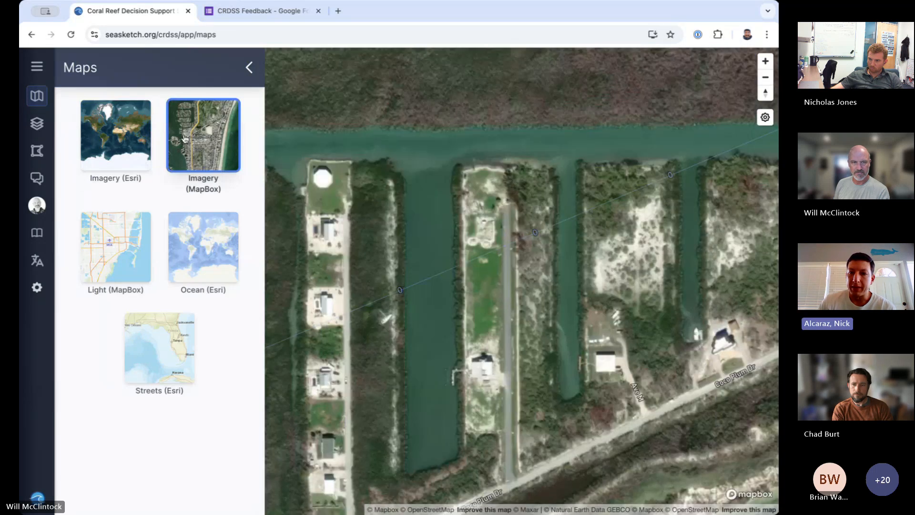
{"action": "left_click", "coordinate": [124, 133]}
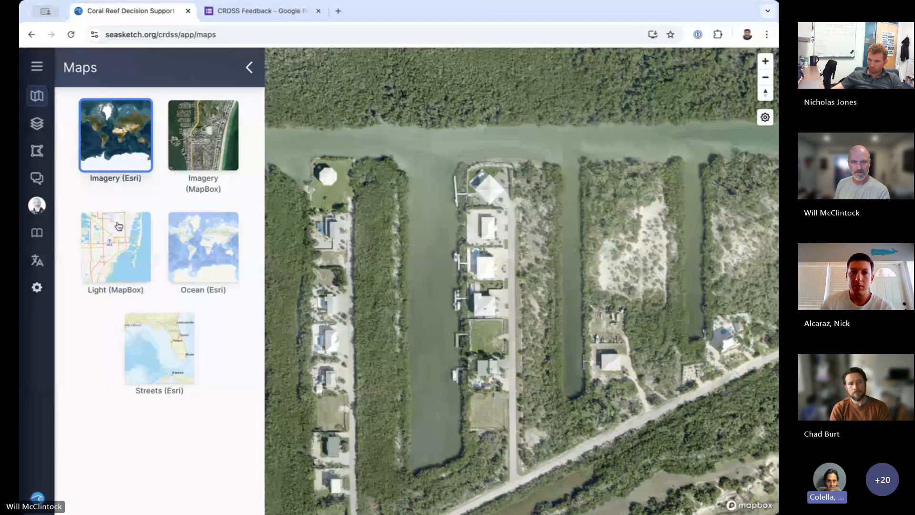
{"action": "scroll", "coordinate": [450, 261], "scroll_direction": "down", "scroll_amount": 5}
{"action": "scroll", "coordinate": [449, 261], "scroll_direction": "down", "scroll_amount": 2}
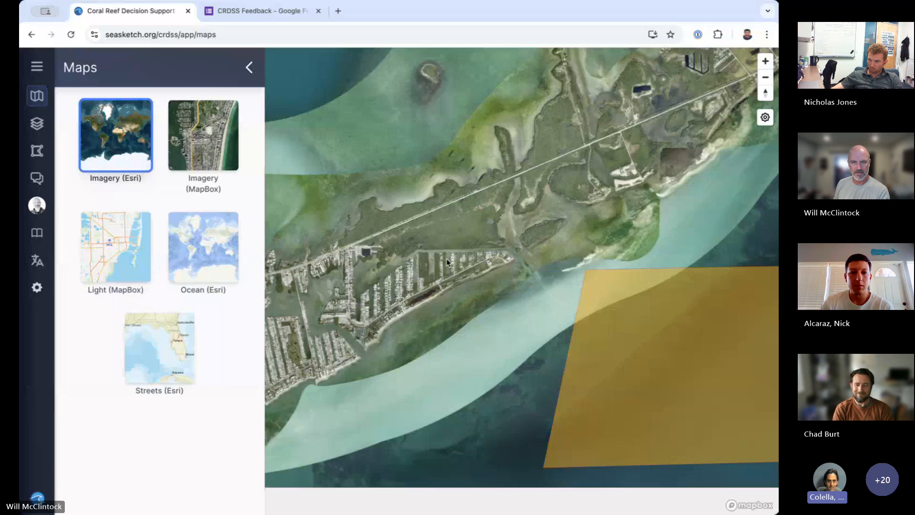
{"action": "scroll", "coordinate": [447, 261], "scroll_direction": "up", "scroll_amount": 5}
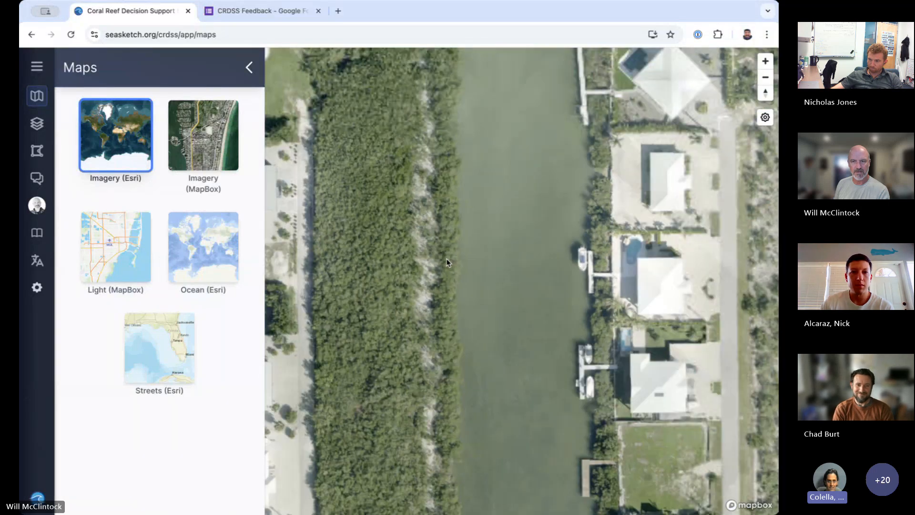
{"action": "scroll", "coordinate": [447, 261], "scroll_direction": "down", "scroll_amount": 2}
{"action": "scroll", "coordinate": [568, 270], "scroll_direction": "up", "scroll_amount": 5}
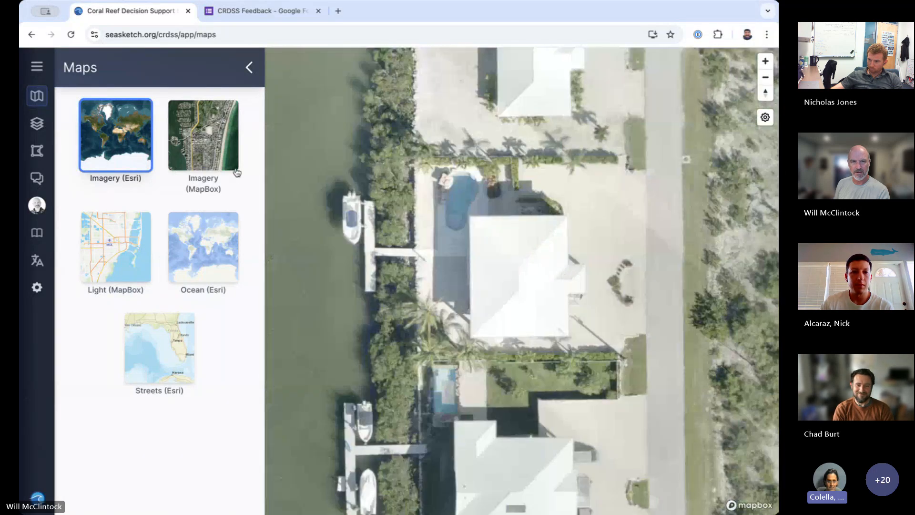
{"action": "left_click", "coordinate": [219, 154]}
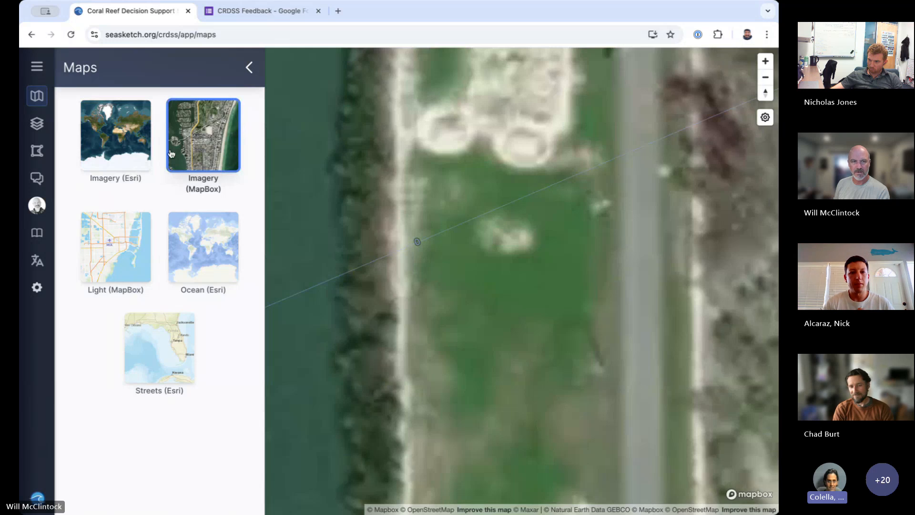
{"action": "left_click", "coordinate": [133, 138]}
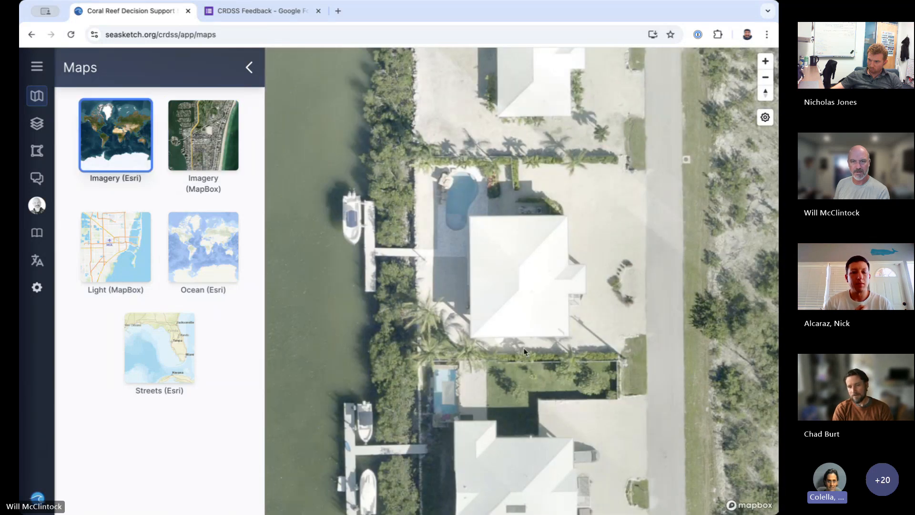
- Examine the Esri imagery along the island chain by the orange restoration site, down to the waterfront neighborhood farther northeast
{"action": "scroll", "coordinate": [524, 351], "scroll_direction": "down", "scroll_amount": 10}
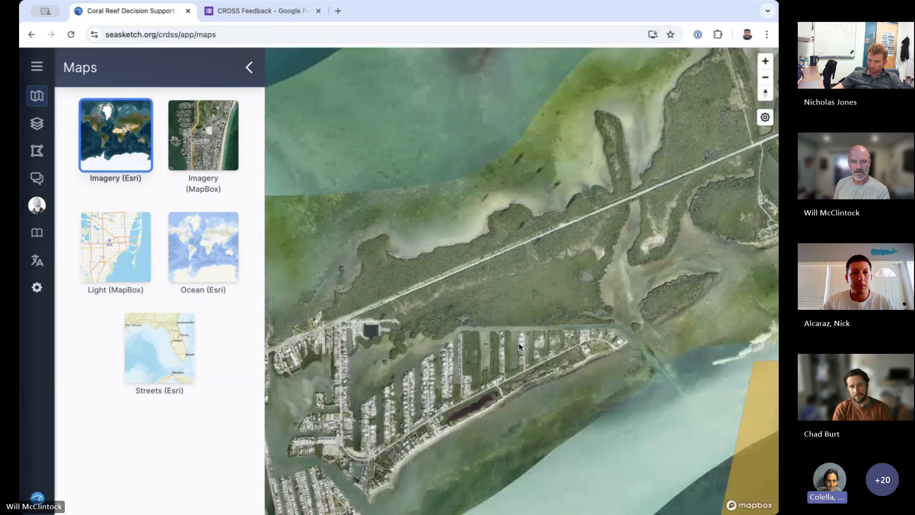
{"action": "scroll", "coordinate": [519, 346], "scroll_direction": "down", "scroll_amount": 10}
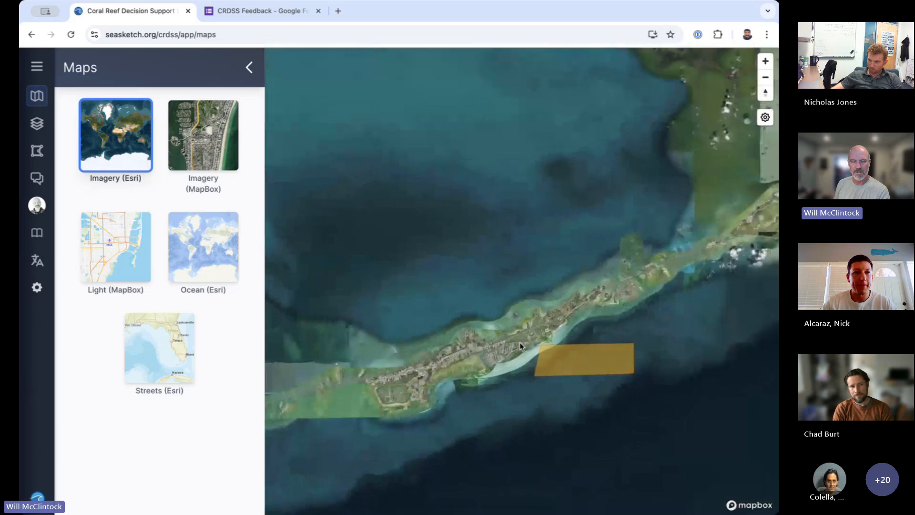
{"action": "scroll", "coordinate": [466, 138], "scroll_direction": "up", "scroll_amount": 10}
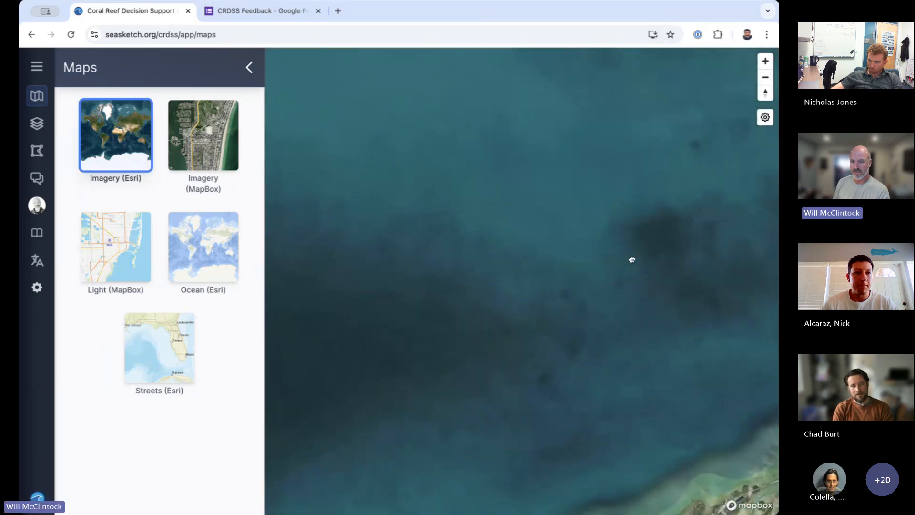
{"action": "scroll", "coordinate": [501, 247], "scroll_direction": "down", "scroll_amount": 5}
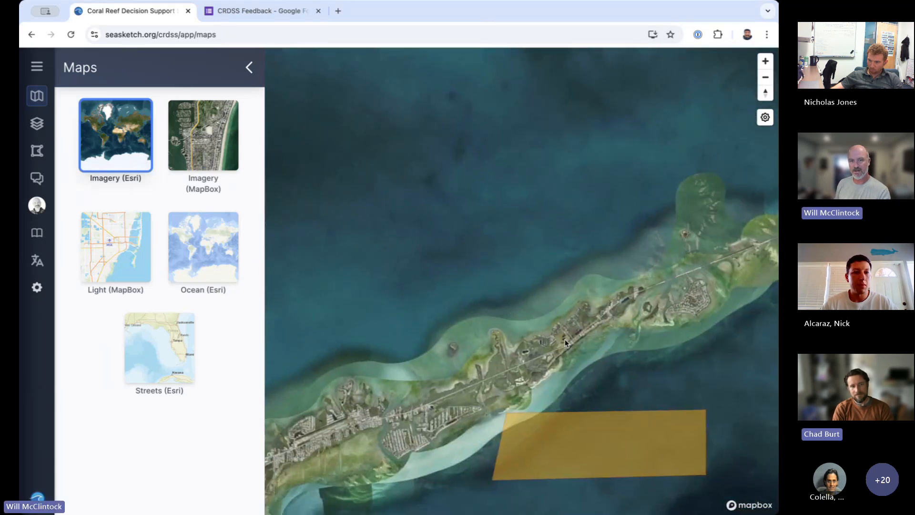
{"action": "left_click_drag", "start_coordinate": [651, 305], "coordinate": [567, 322]}
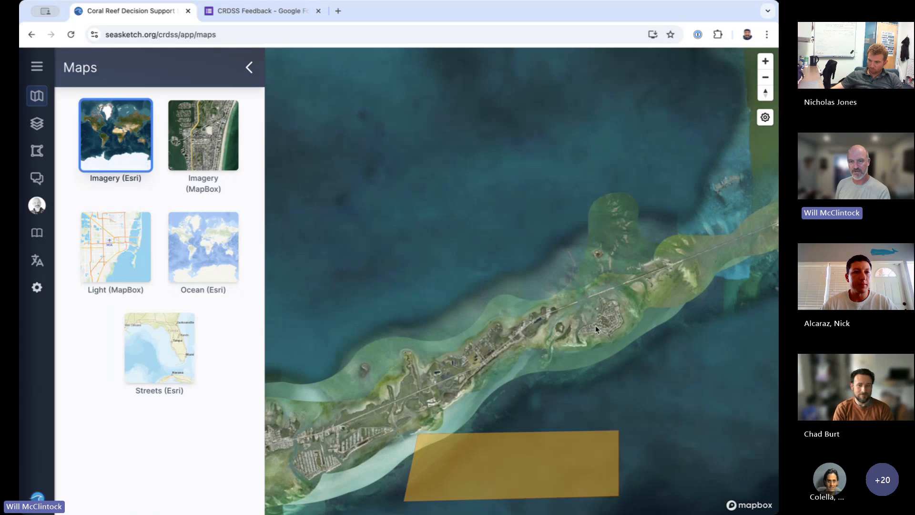
{"action": "scroll", "coordinate": [596, 326], "scroll_direction": "up", "scroll_amount": 10}
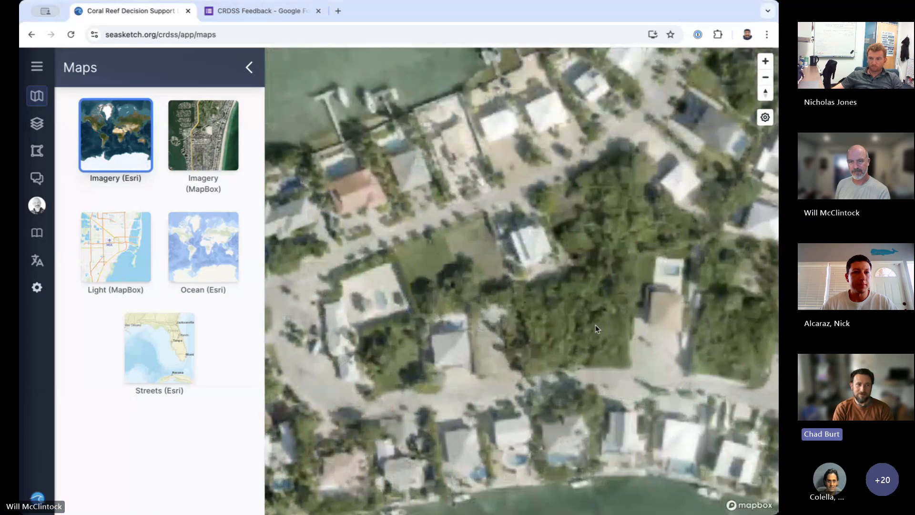
{"action": "scroll", "coordinate": [596, 324], "scroll_direction": "down", "scroll_amount": 3}
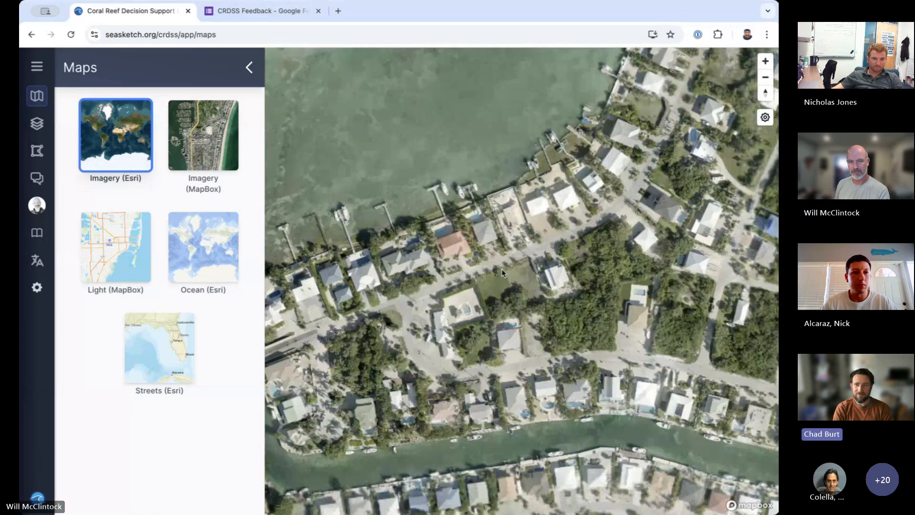
- Examine the Esri imagery of the canal-side neighborhood, from the whole island and highway down to the waterfront houses and their boardwalk
{"action": "left_click_drag", "start_coordinate": [485, 258], "coordinate": [576, 198]}
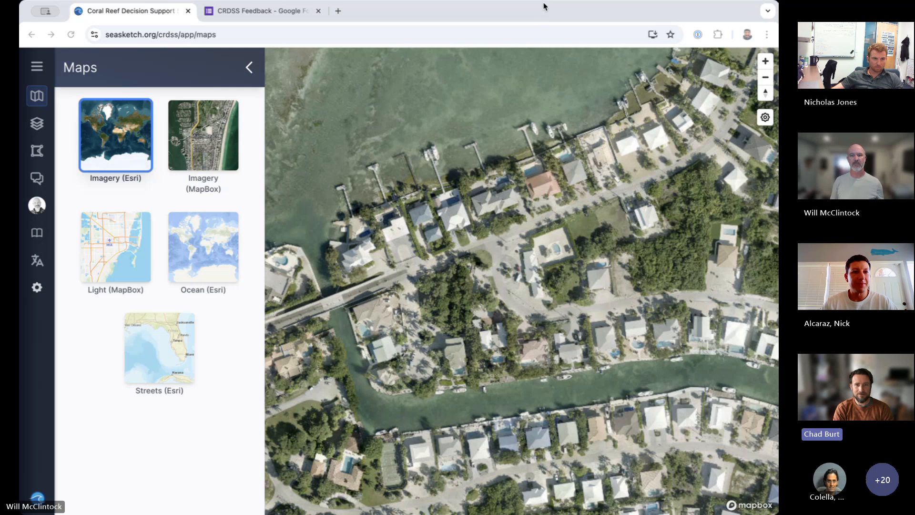
{"action": "scroll", "coordinate": [452, 140], "scroll_direction": "down", "scroll_amount": 3}
{"action": "scroll", "coordinate": [452, 141], "scroll_direction": "down", "scroll_amount": 5}
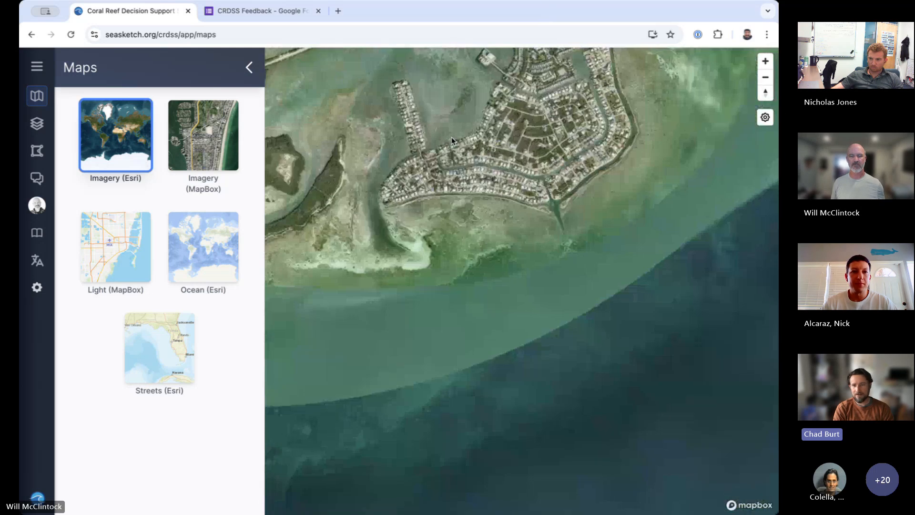
{"action": "left_click_drag", "start_coordinate": [452, 163], "coordinate": [486, 303]}
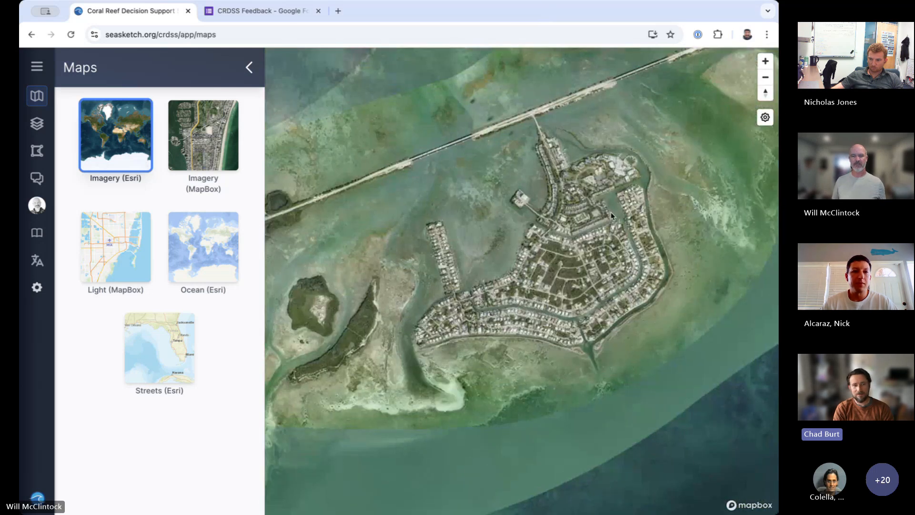
{"action": "scroll", "coordinate": [581, 219], "scroll_direction": "up", "scroll_amount": 5}
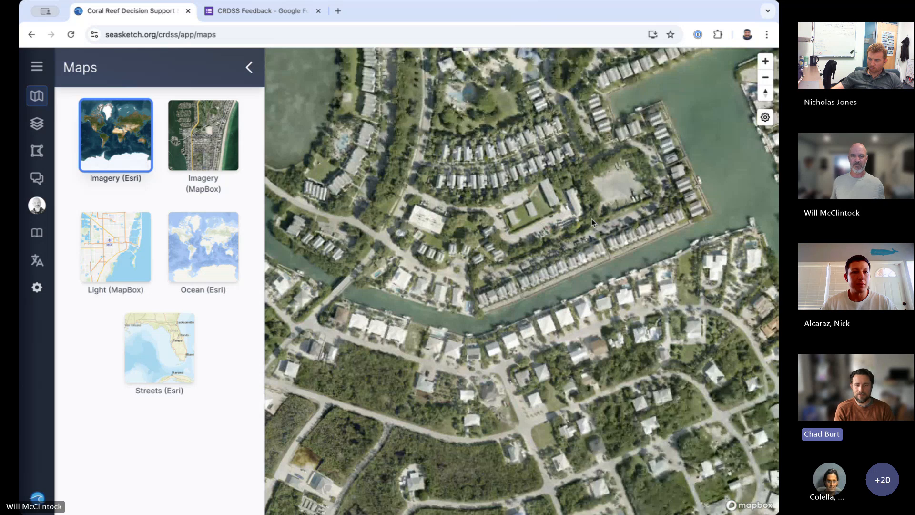
{"action": "scroll", "coordinate": [633, 233], "scroll_direction": "up", "scroll_amount": 5}
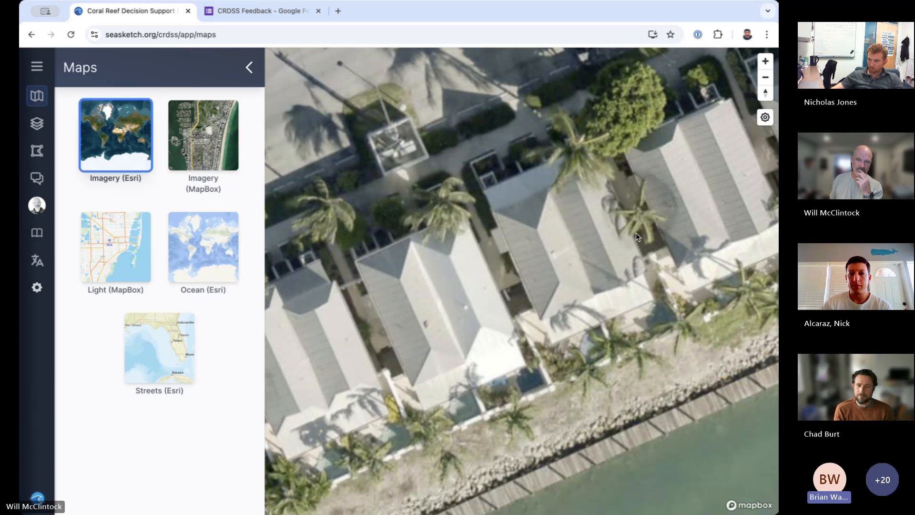
{"action": "left_click_drag", "start_coordinate": [647, 336], "coordinate": [558, 239]}
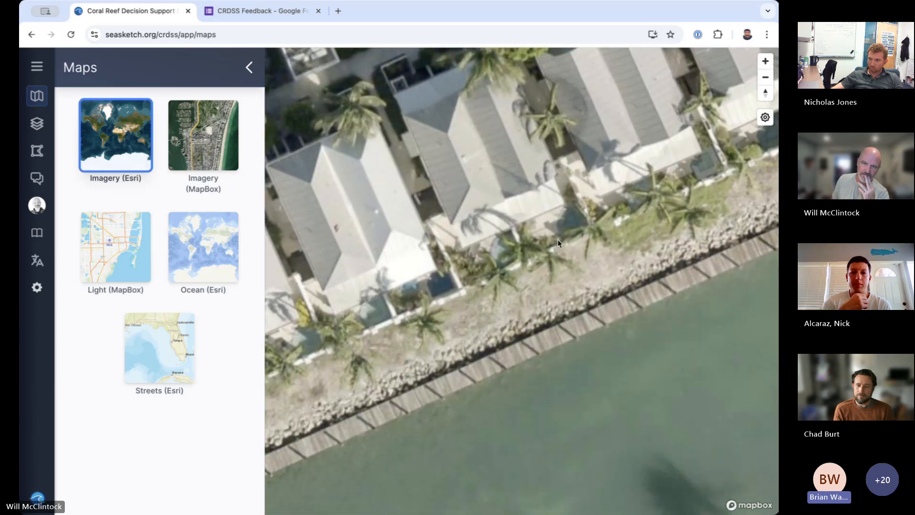
- Compare the Light (MapBox) basemap with Imagery (Esri) over Duck Key, ending on Imagery (Esri) with the whole island in view
{"action": "left_click", "coordinate": [120, 253]}
{"action": "scroll", "coordinate": [396, 314], "scroll_direction": "down", "scroll_amount": 5}
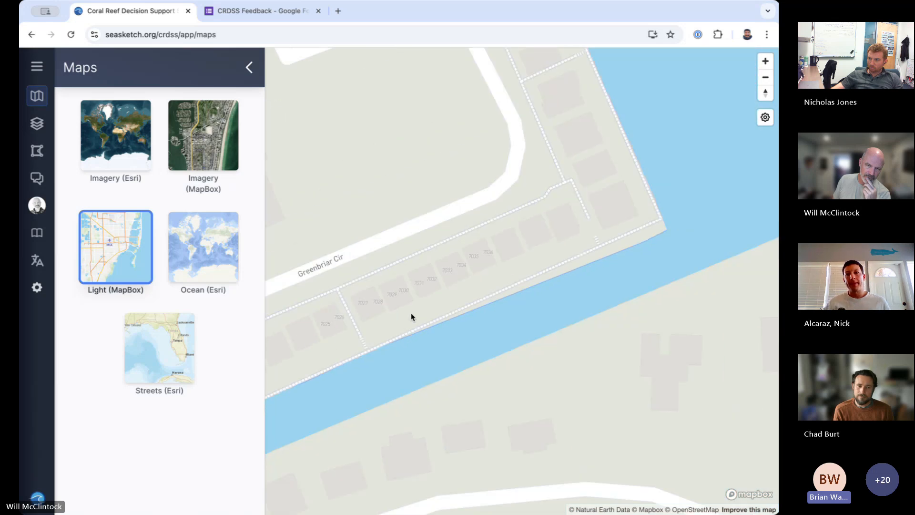
{"action": "scroll", "coordinate": [411, 317], "scroll_direction": "down", "scroll_amount": 5}
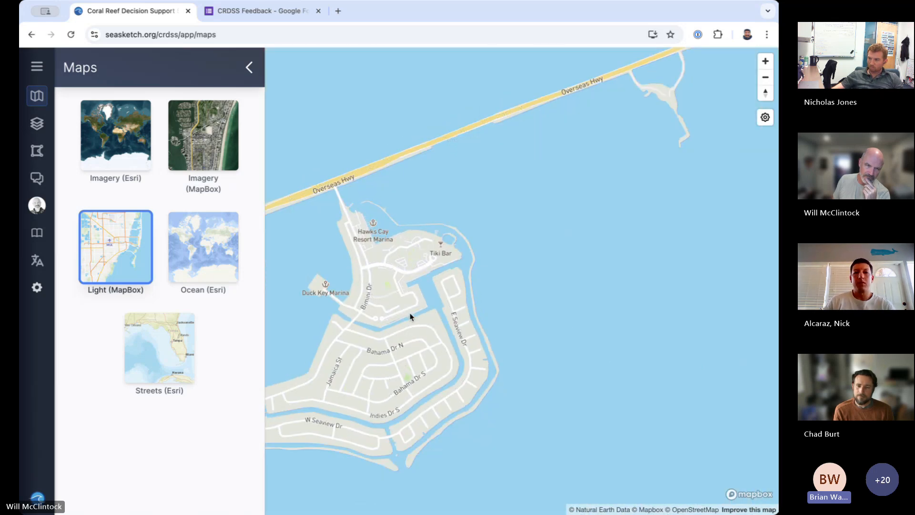
{"action": "left_click_drag", "start_coordinate": [409, 316], "coordinate": [394, 239]}
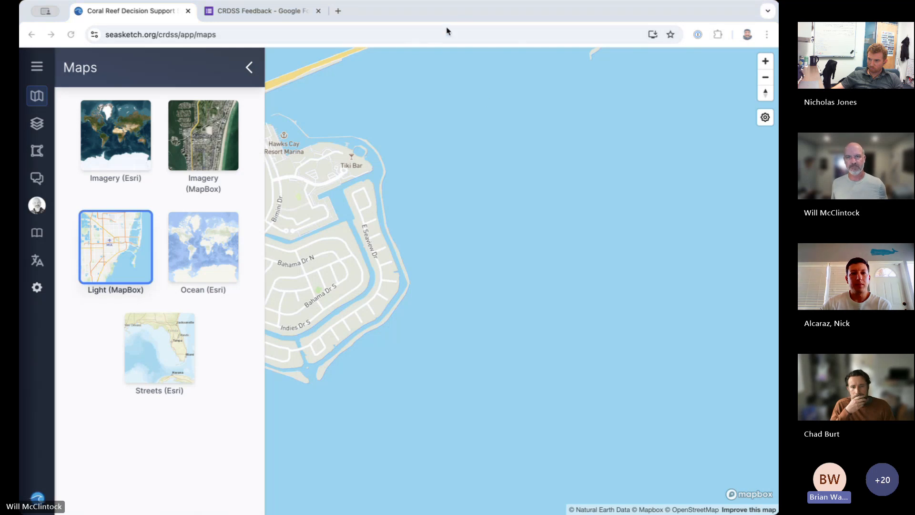
{"action": "left_click", "coordinate": [479, 13]}
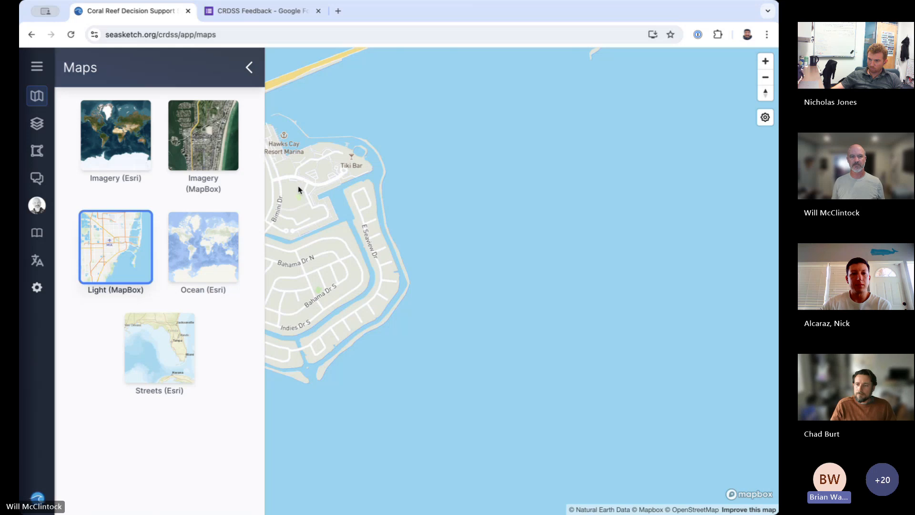
{"action": "left_click", "coordinate": [103, 139]}
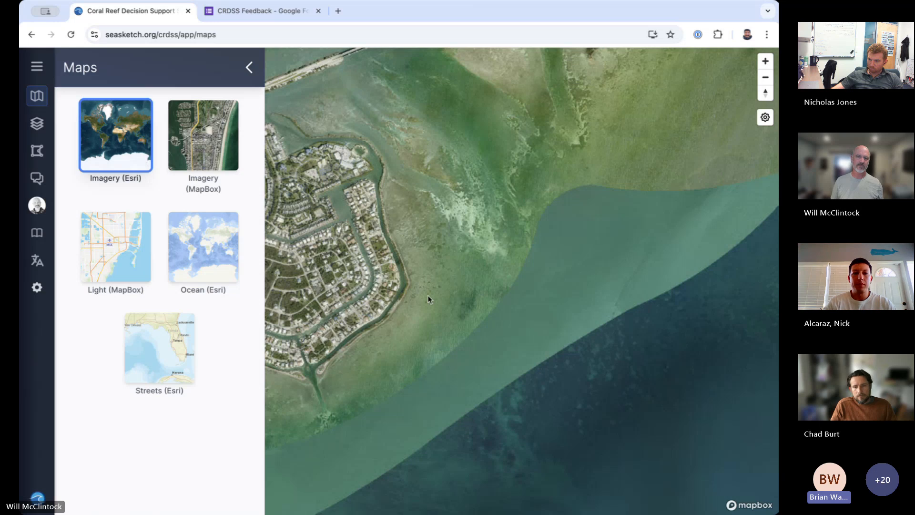
{"action": "left_click_drag", "start_coordinate": [351, 229], "coordinate": [475, 251]}
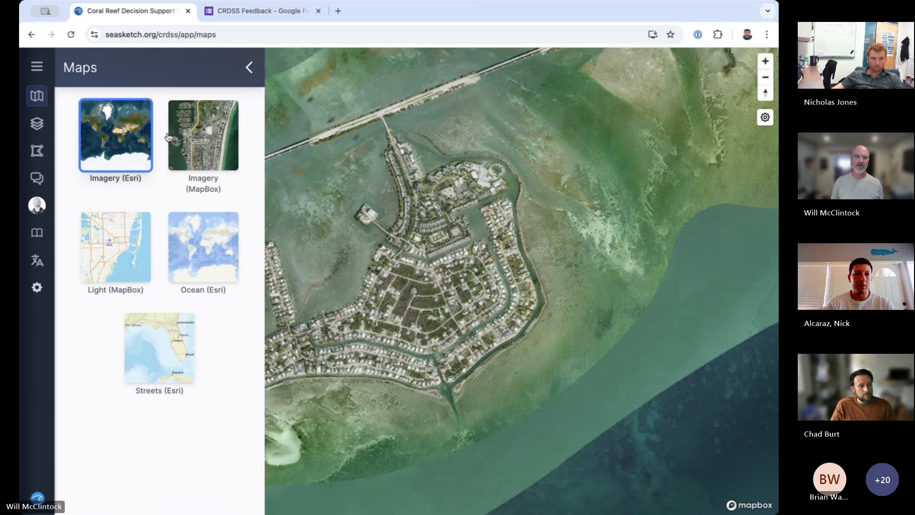
- Review the sketches shared in the "Post your designs" topic of the Beta Test Workshop forum
{"action": "left_click", "coordinate": [37, 178]}
{"action": "scroll", "coordinate": [156, 216], "scroll_direction": "up", "scroll_amount": 6}
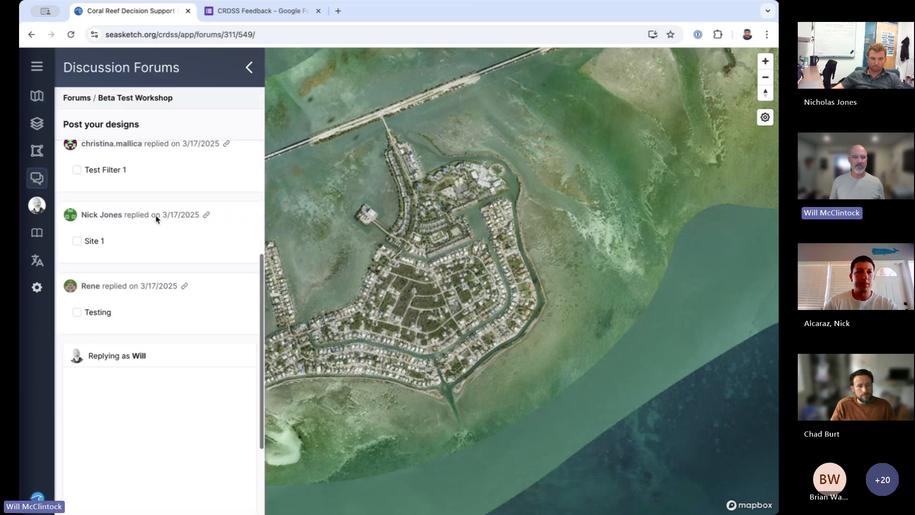
{"action": "scroll", "coordinate": [157, 219], "scroll_direction": "down", "scroll_amount": 4}
{"action": "scroll", "coordinate": [156, 219], "scroll_direction": "up", "scroll_amount": 4}
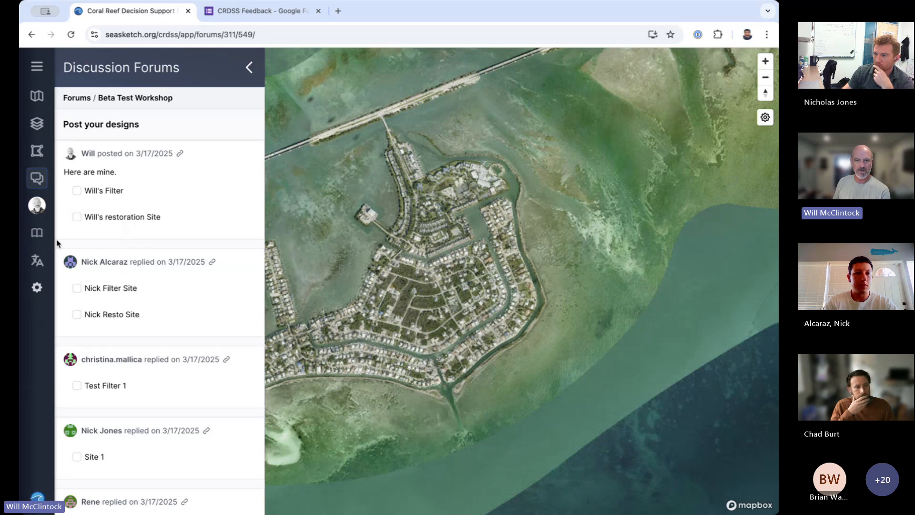
- Open the project's admin dashboard and review its settings, from access control down to the about page and supported languages
{"action": "left_click", "coordinate": [37, 288]}
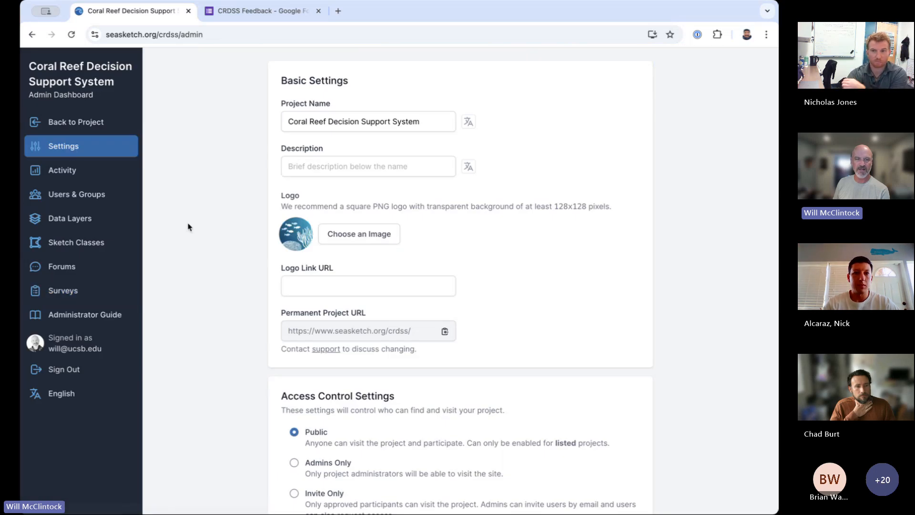
{"action": "scroll", "coordinate": [227, 148], "scroll_direction": "down", "scroll_amount": 3}
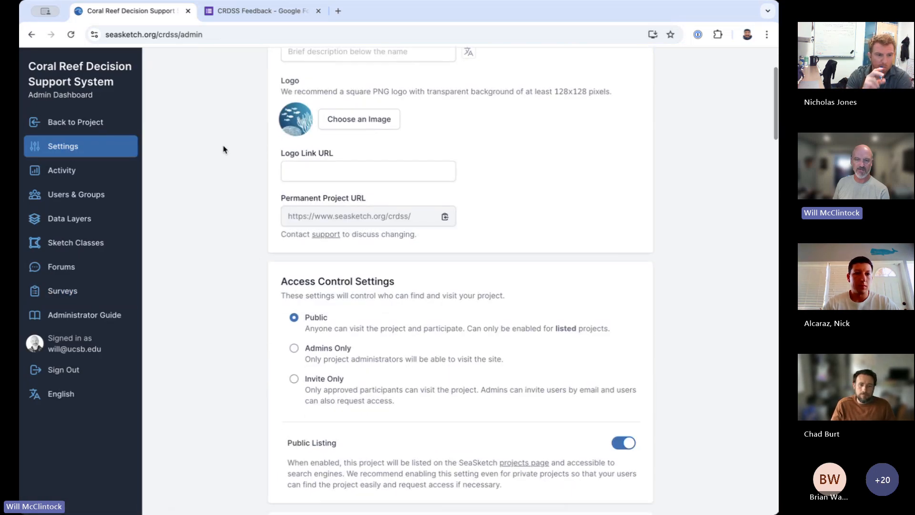
{"action": "scroll", "coordinate": [224, 150], "scroll_direction": "down", "scroll_amount": 15}
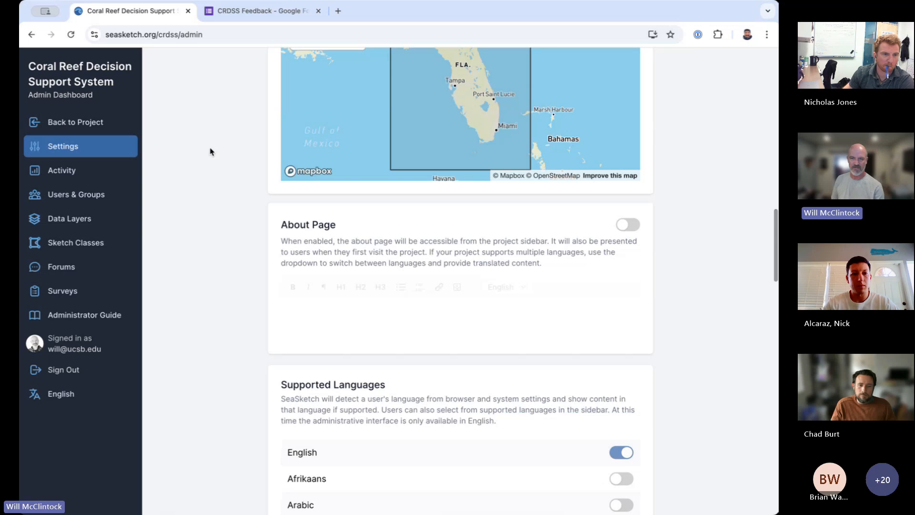
{"action": "scroll", "coordinate": [208, 152], "scroll_direction": "down", "scroll_amount": 5}
- Review the project's Activity usage dashboard down to the most popular hosted layers, and return to the project map around Duck Key
{"action": "left_click", "coordinate": [61, 172]}
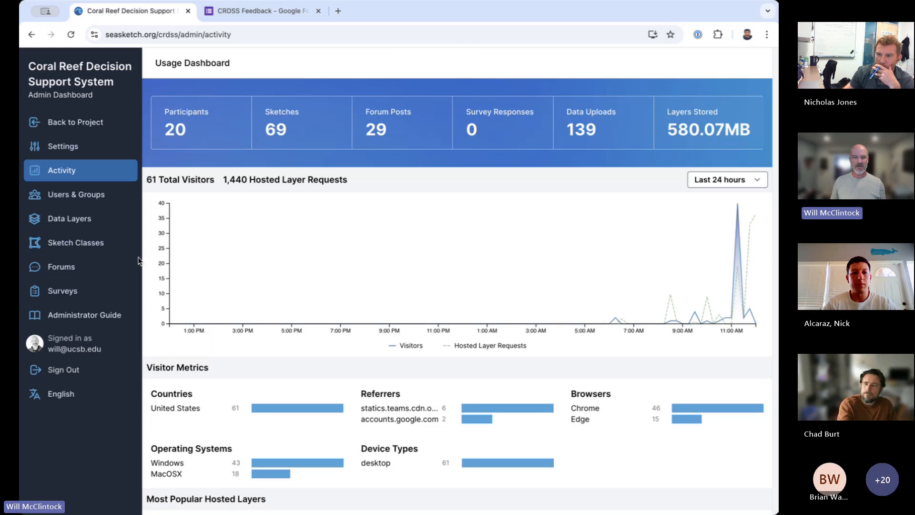
{"action": "scroll", "coordinate": [361, 432], "scroll_direction": "down", "scroll_amount": 2}
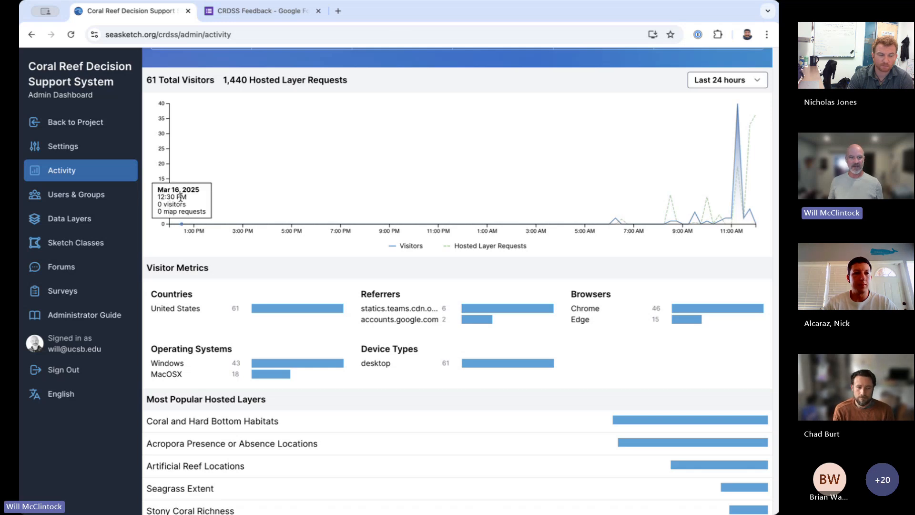
{"action": "left_click", "coordinate": [86, 125]}
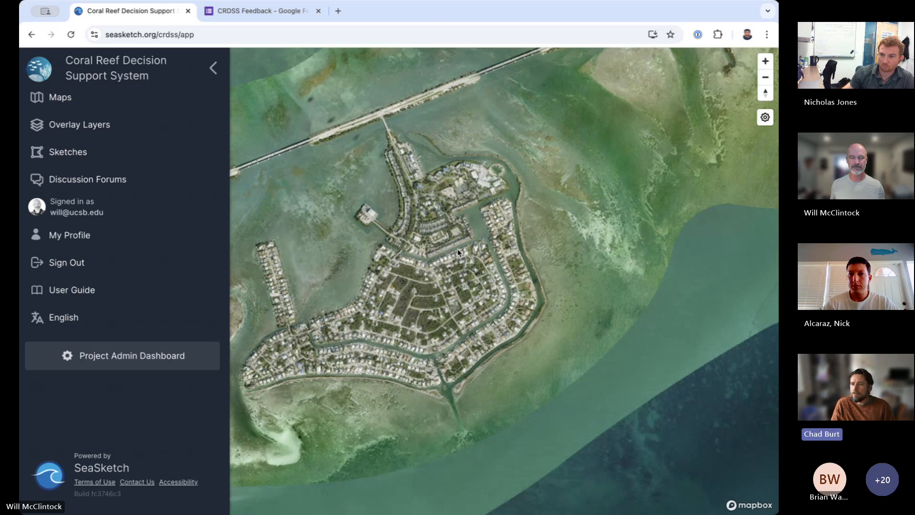
{"action": "left_click_drag", "start_coordinate": [453, 256], "coordinate": [494, 237]}
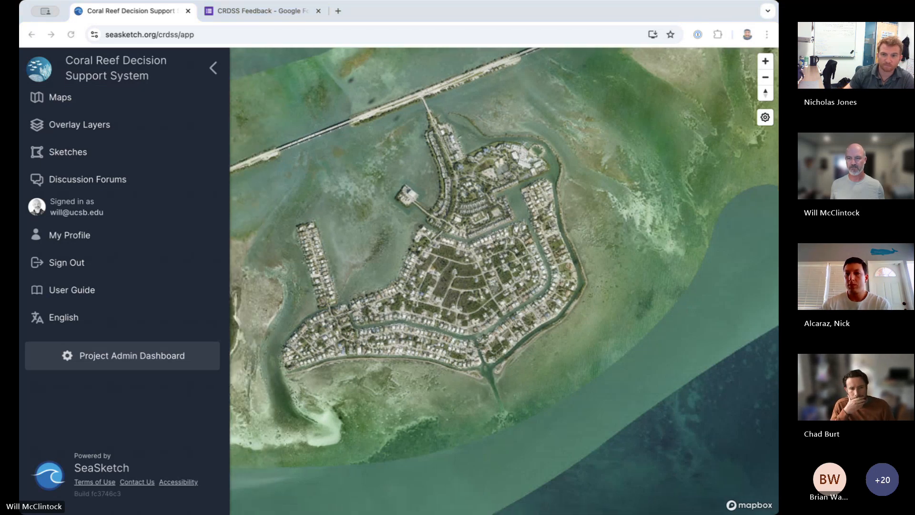
- Switch to the CRDSS Feedback form in Google Forms and copy its responder link from the published options
{"action": "left_click", "coordinate": [295, 15]}
{"action": "left_click", "coordinate": [657, 66]}
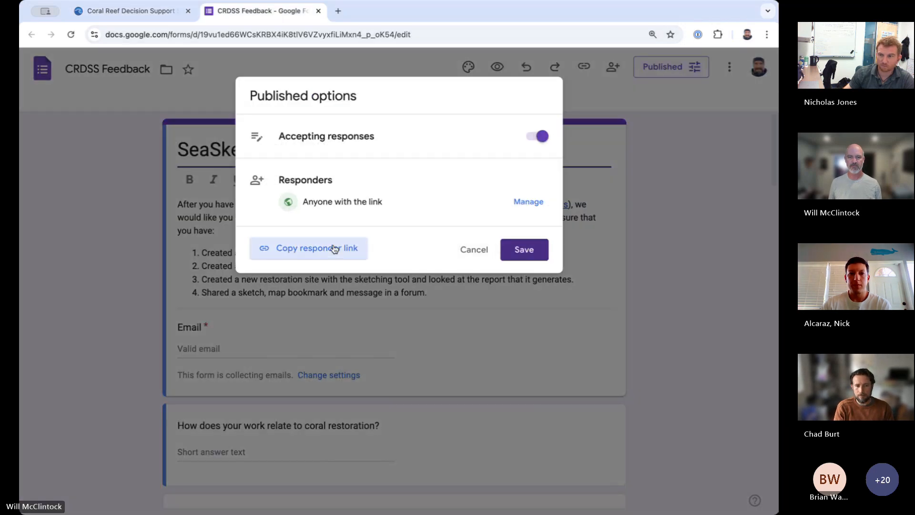
{"action": "left_click", "coordinate": [334, 249]}
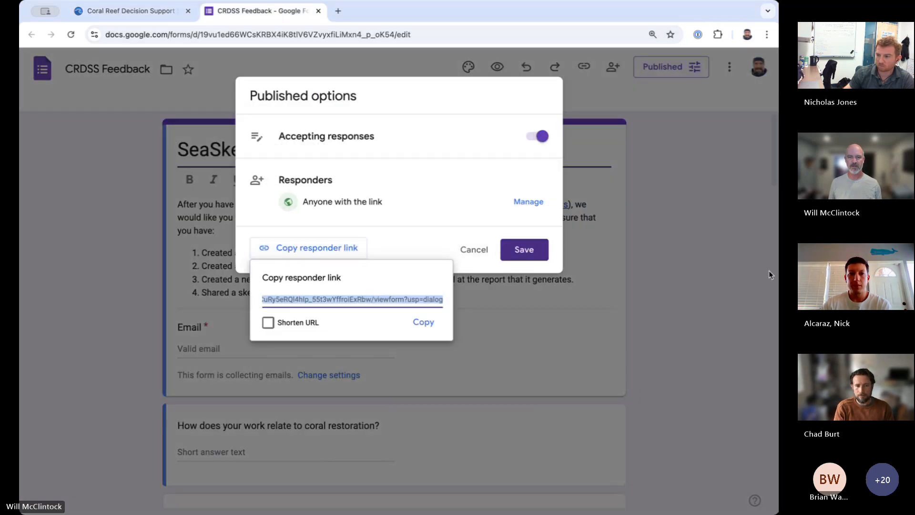
{"action": "left_click", "coordinate": [422, 322]}
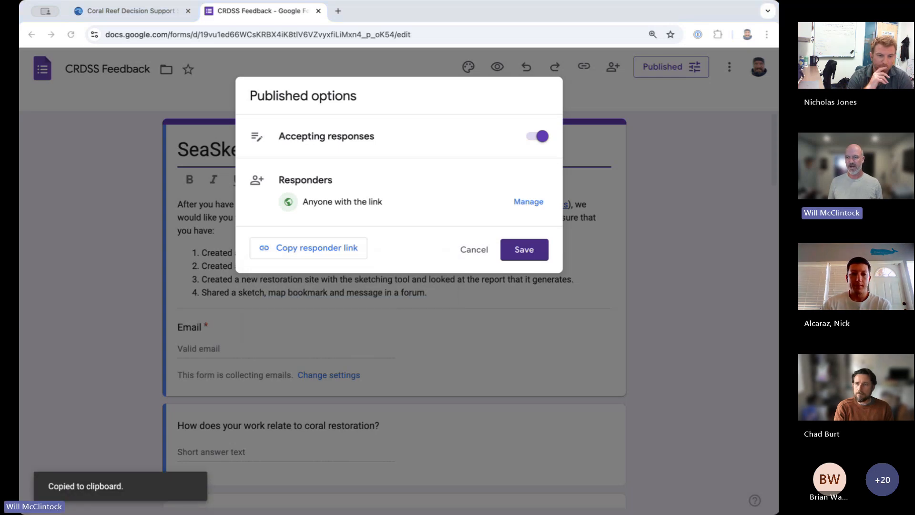